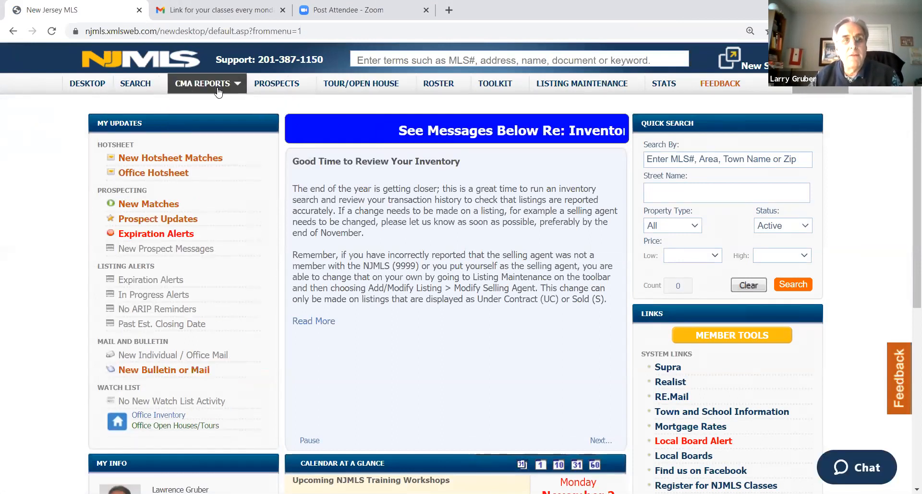
Start a CMA with property search and add Fair Lawn - Bergen as the town criterion
mouse_move(217, 92)
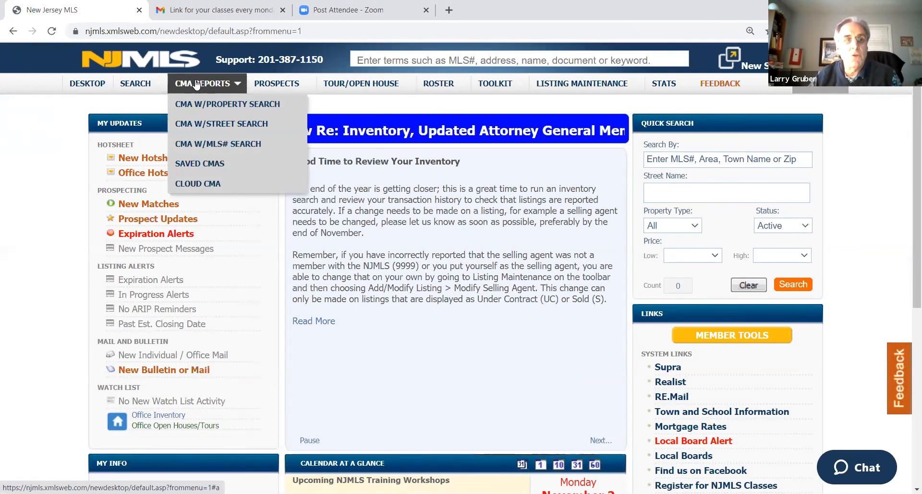
mouse_move(134, 88)
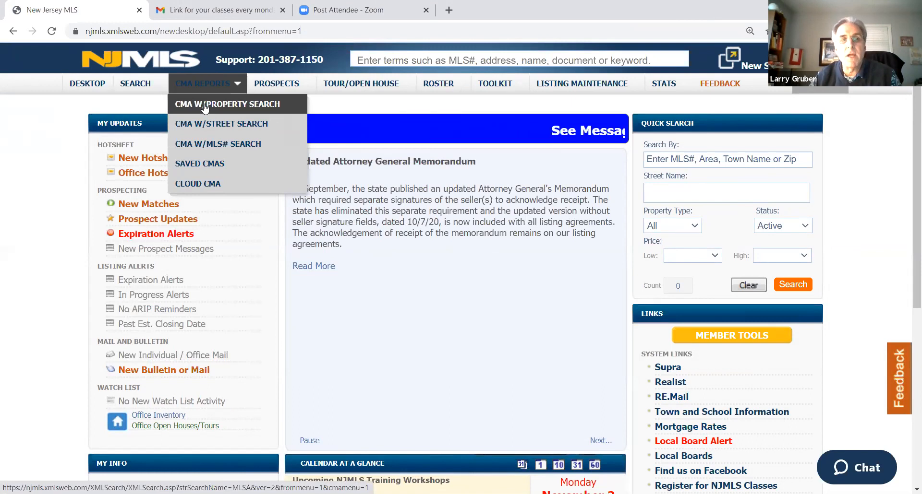
click(203, 107)
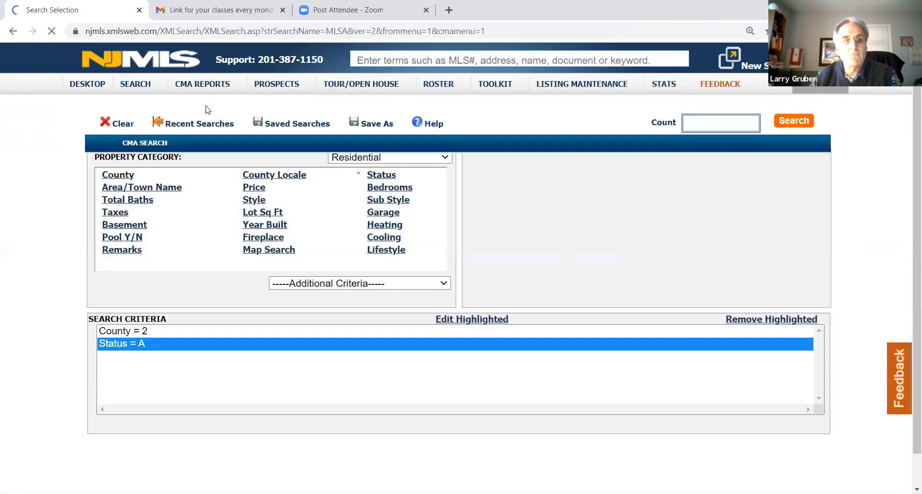
click(146, 187)
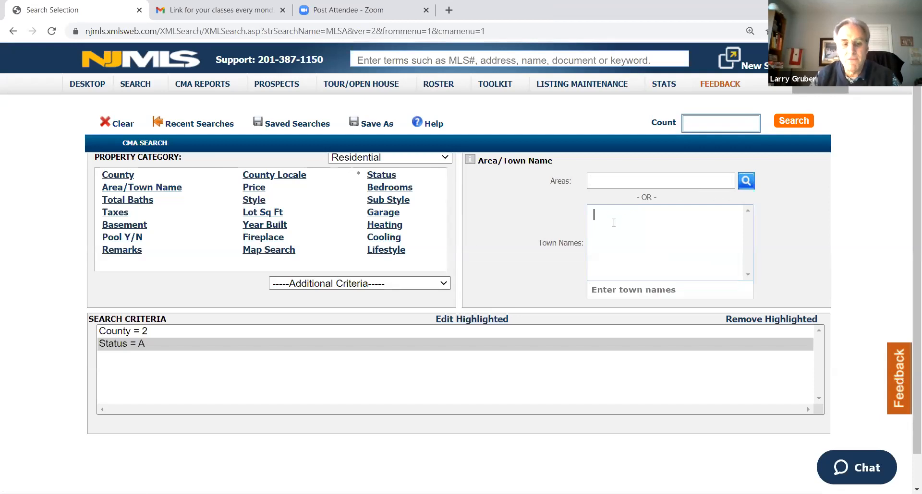
text(fair)
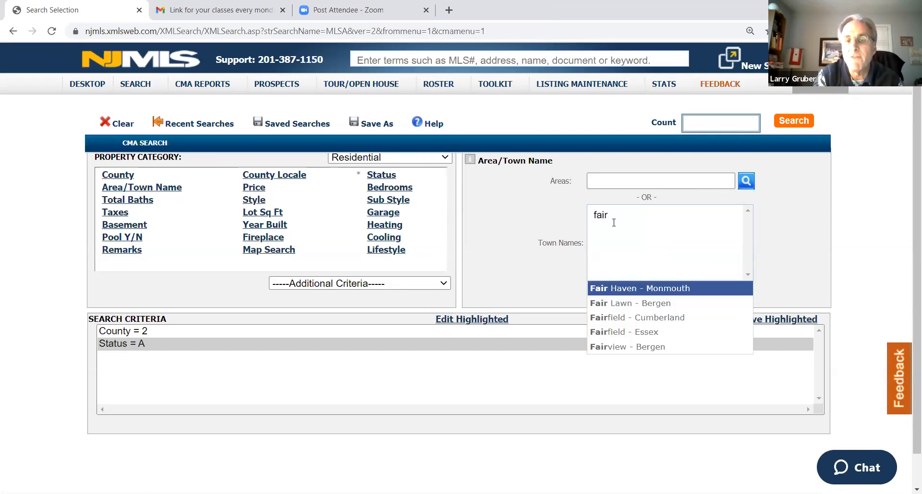
click(630, 303)
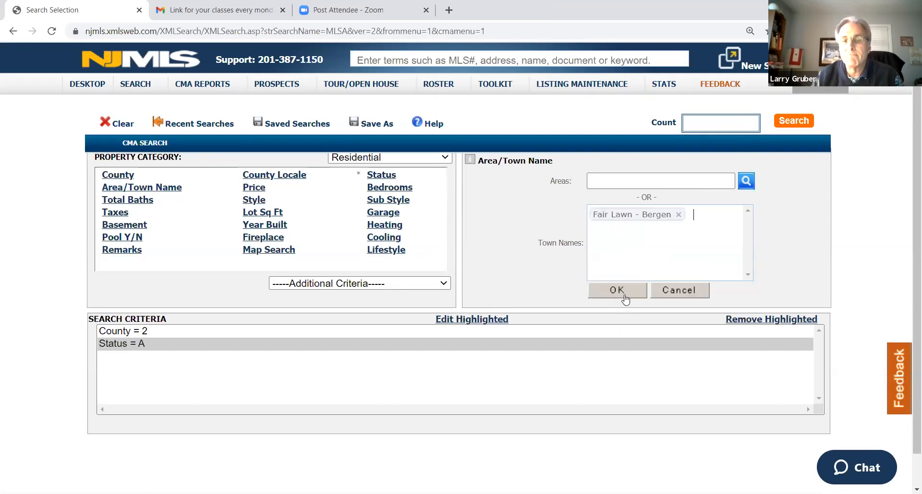
click(622, 294)
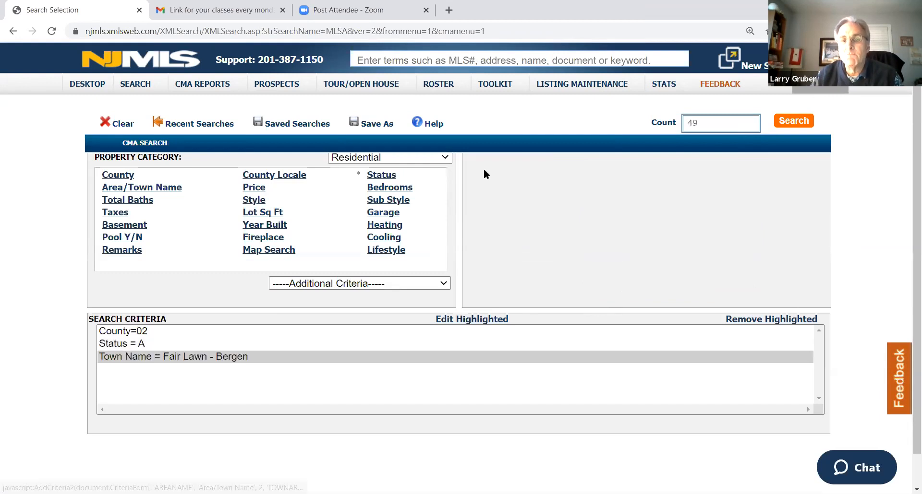
Restrict the search to the C/C style and a bedroom range of 3 to 3
click(255, 200)
click(624, 195)
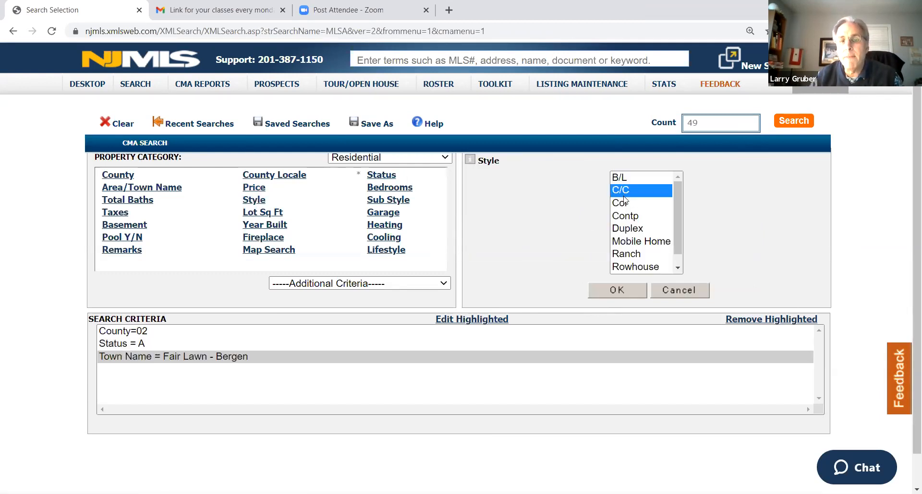
click(622, 289)
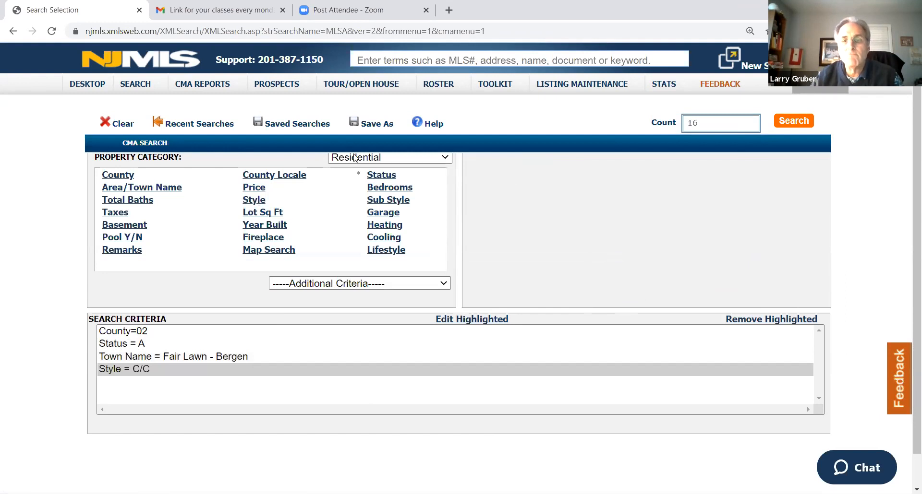
click(387, 187)
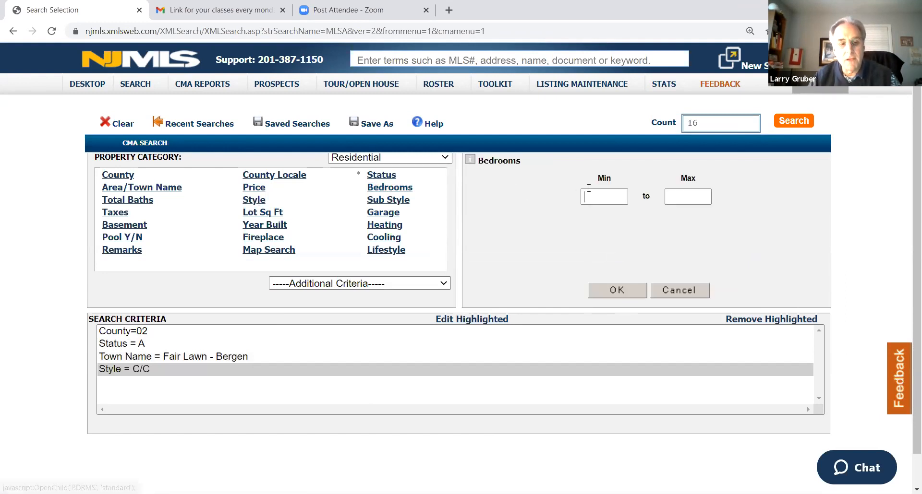
text(3)
click(691, 197)
text(3)
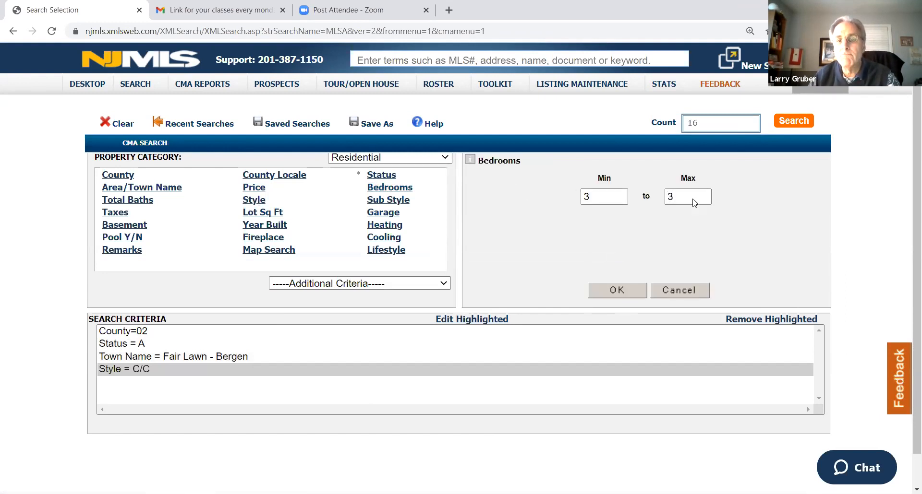
click(614, 291)
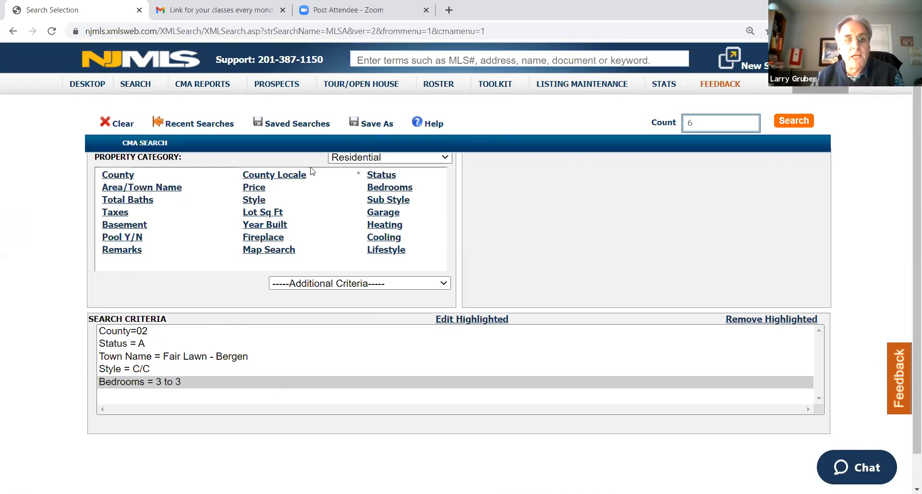
Add a price range of 400 to 500 thousand to the search criteria
click(255, 190)
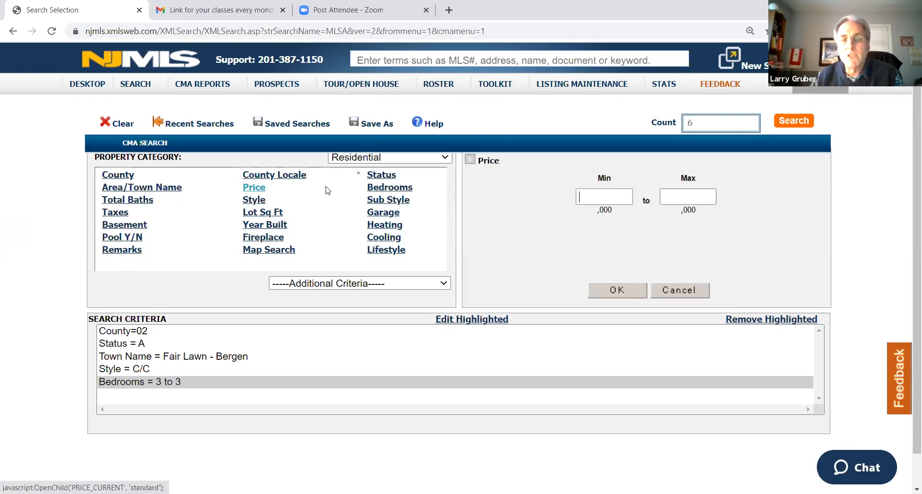
text(400)
click(681, 196)
text(500)
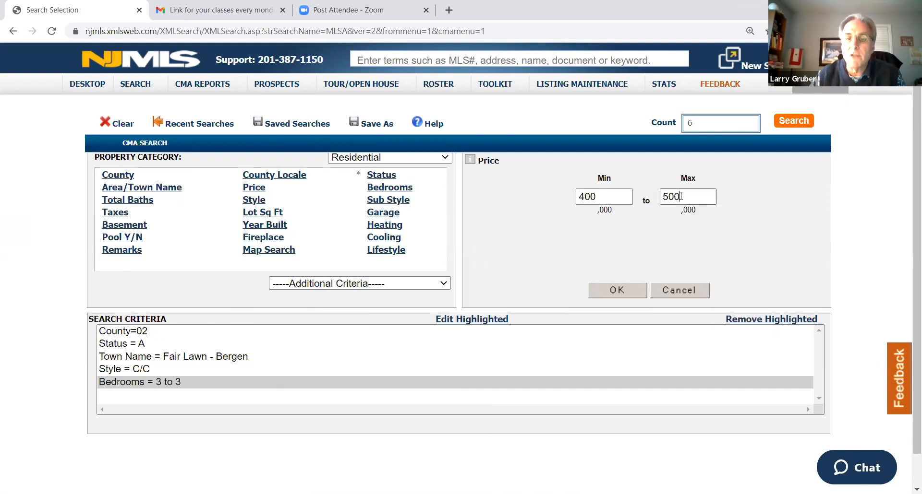
click(607, 292)
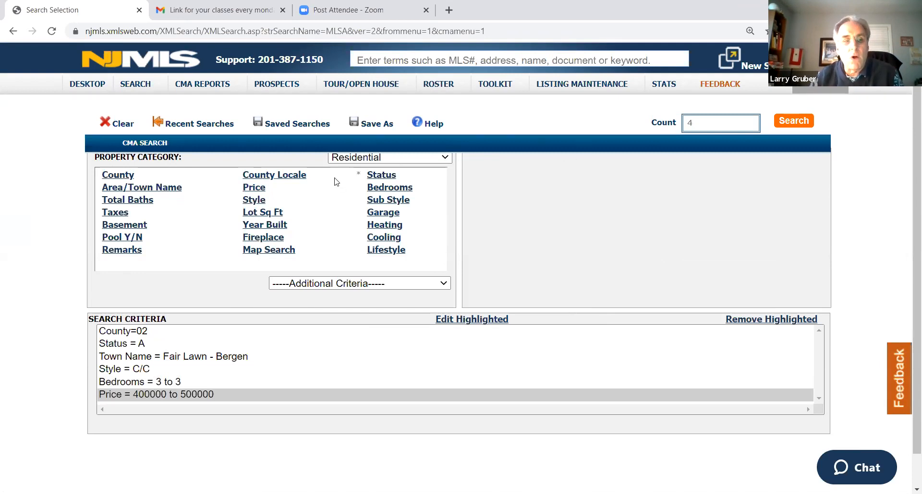
Set the status criterion to A, UC and S with a status date in the last 2 months, and refresh the count
click(382, 175)
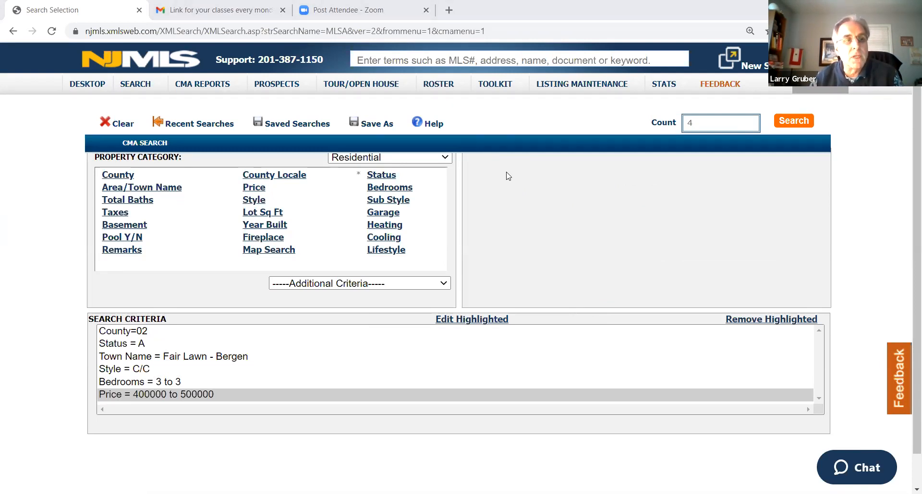
click(139, 125)
click(139, 220)
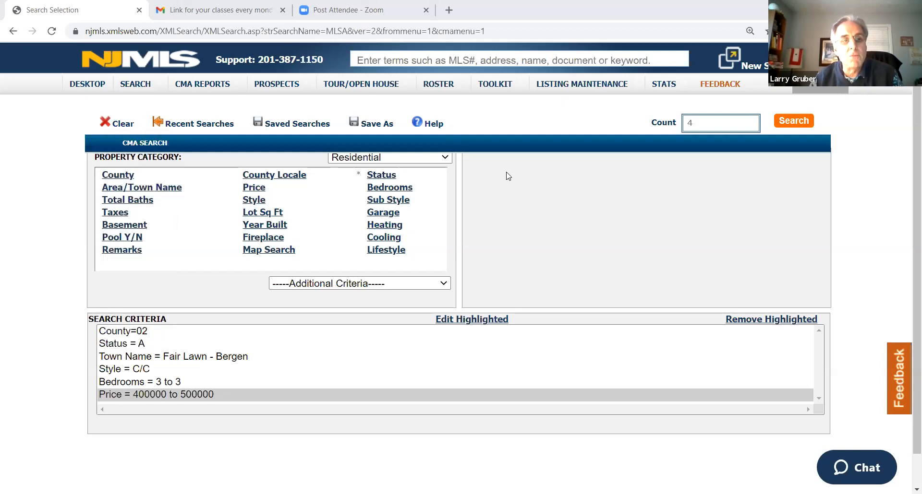
click(120, 174)
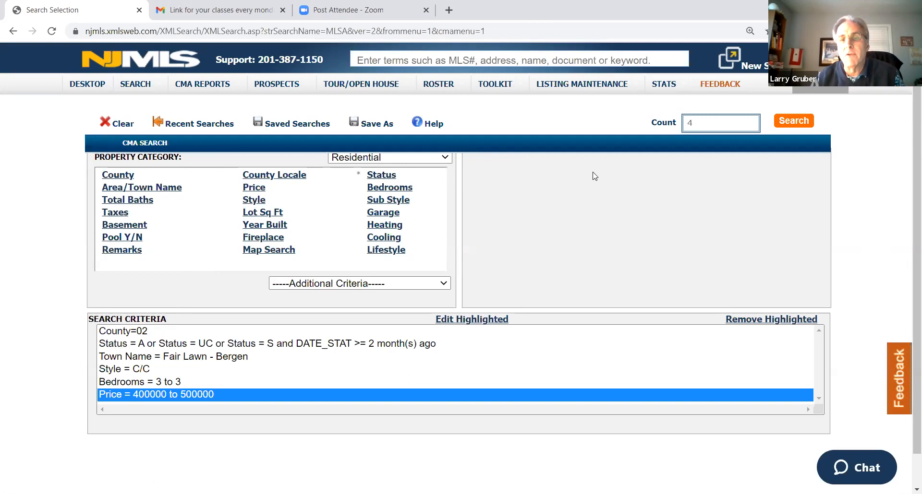
click(664, 124)
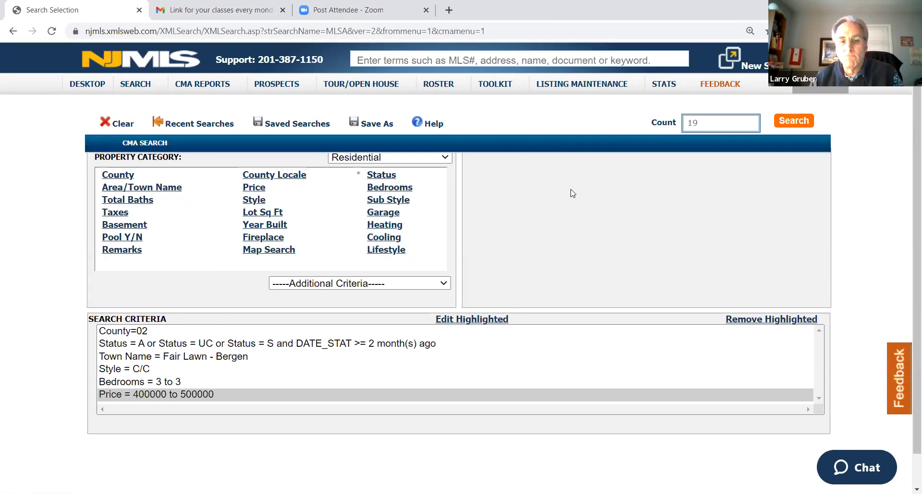
Run the CMA search and look through the active, under contract and sold listings
click(792, 123)
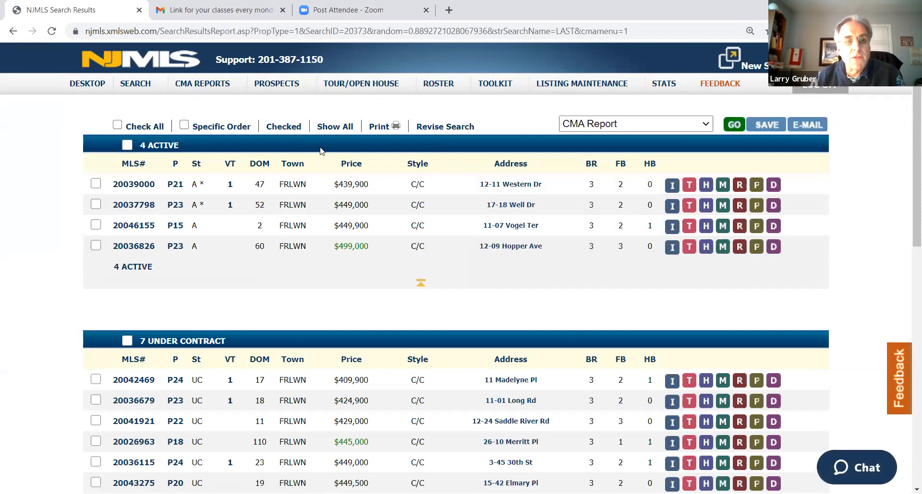
scroll(297, 139, down, 5)
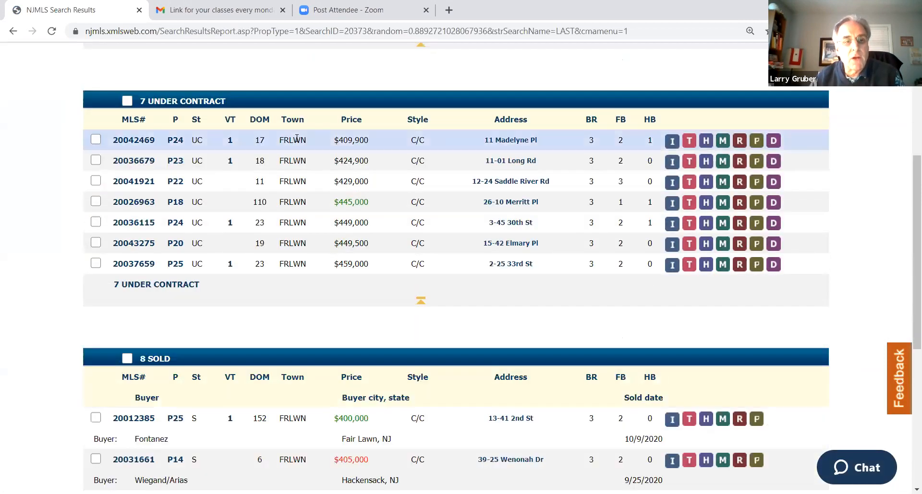
scroll(296, 138, down, 6)
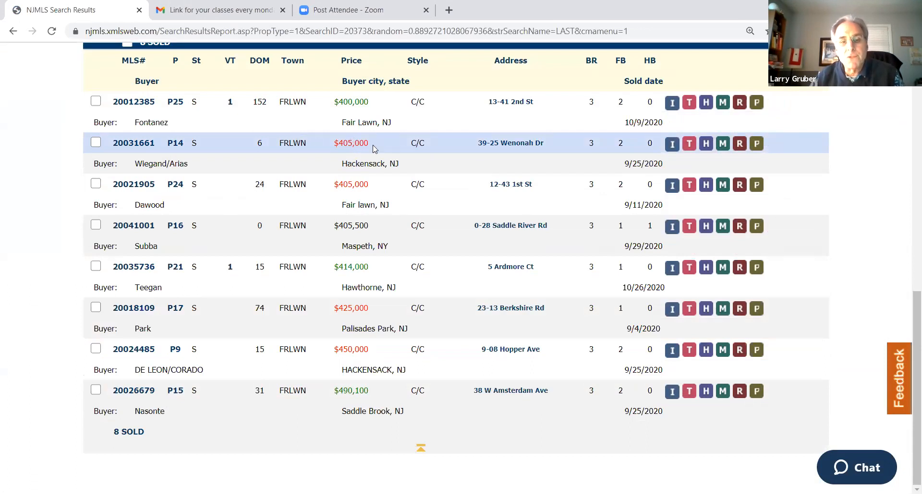
scroll(854, 184, up, 12)
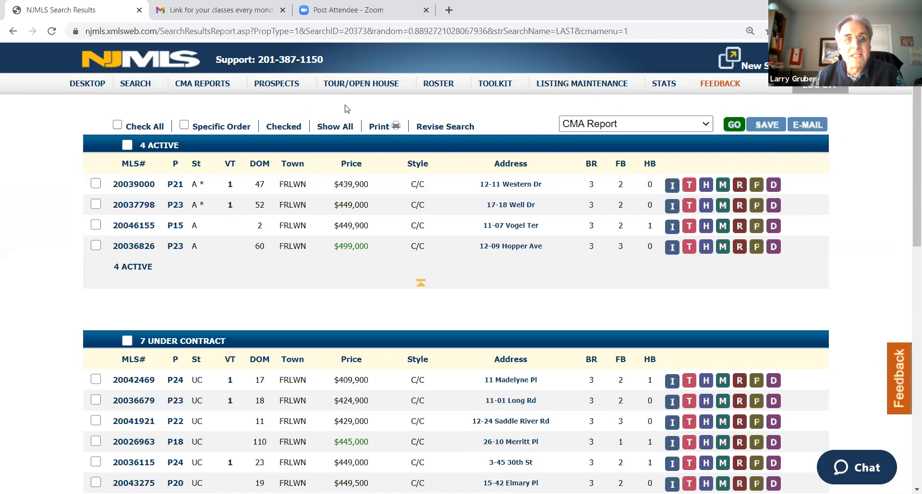
mouse_move(355, 88)
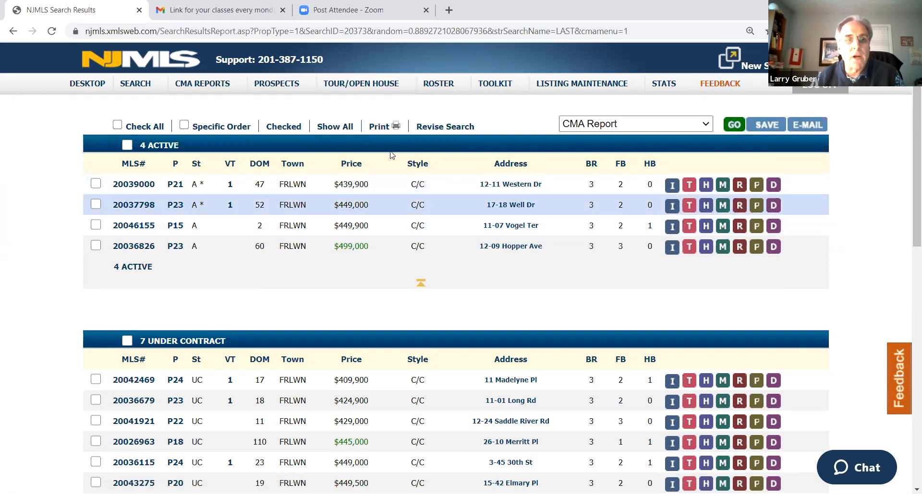
Open a second NJMLS session and start a regular property search in it
click(733, 59)
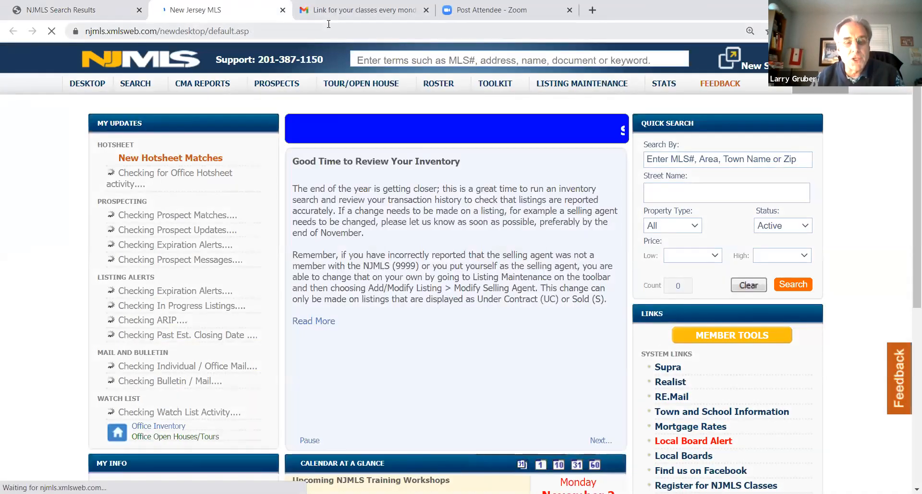
click(136, 85)
click(142, 123)
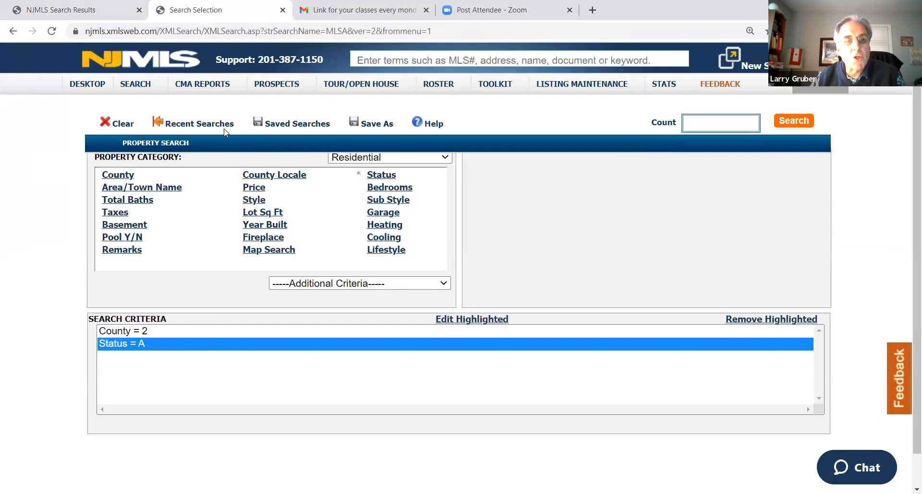
Load the RES-LAST entry from the recent searches and run it as a property search
click(211, 124)
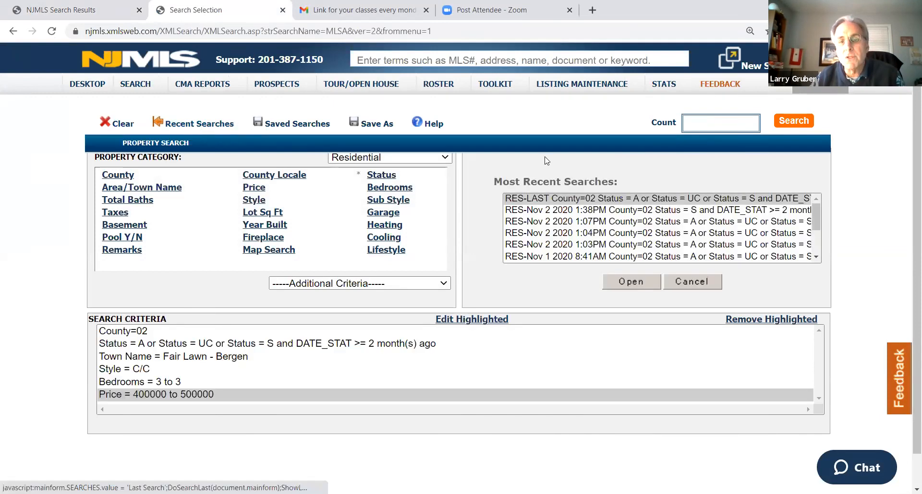
click(575, 201)
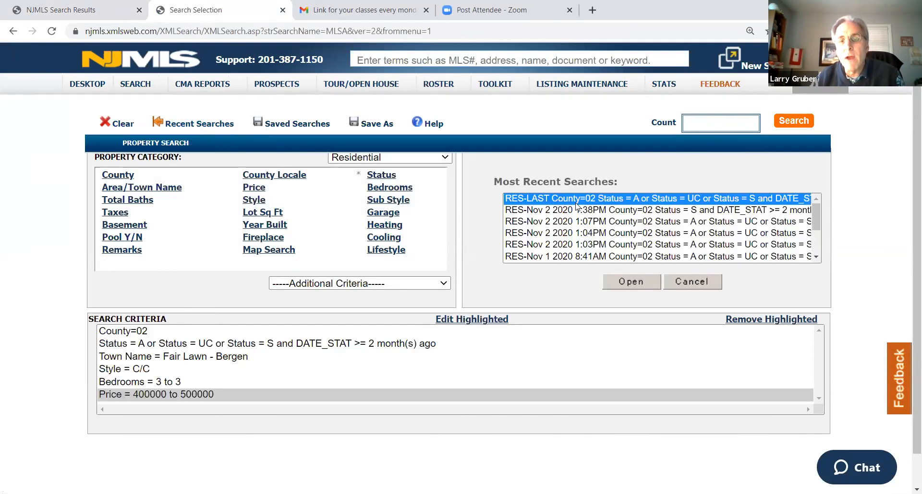
click(628, 283)
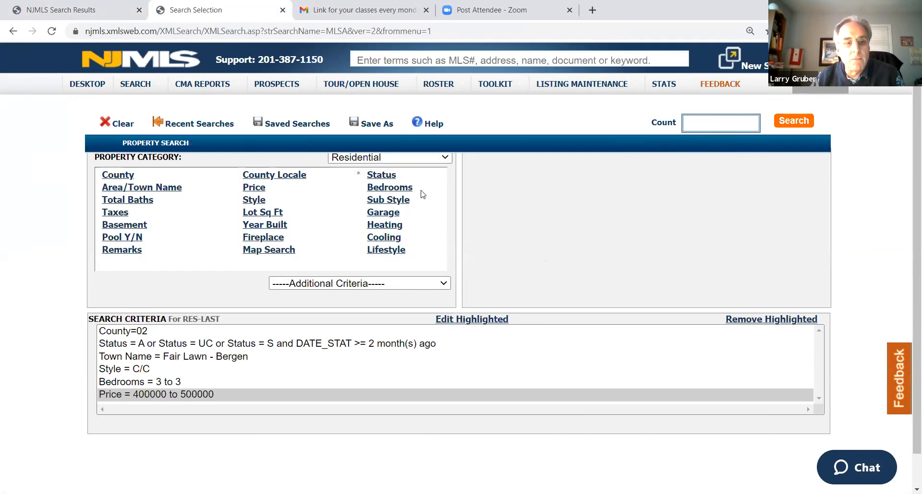
click(791, 123)
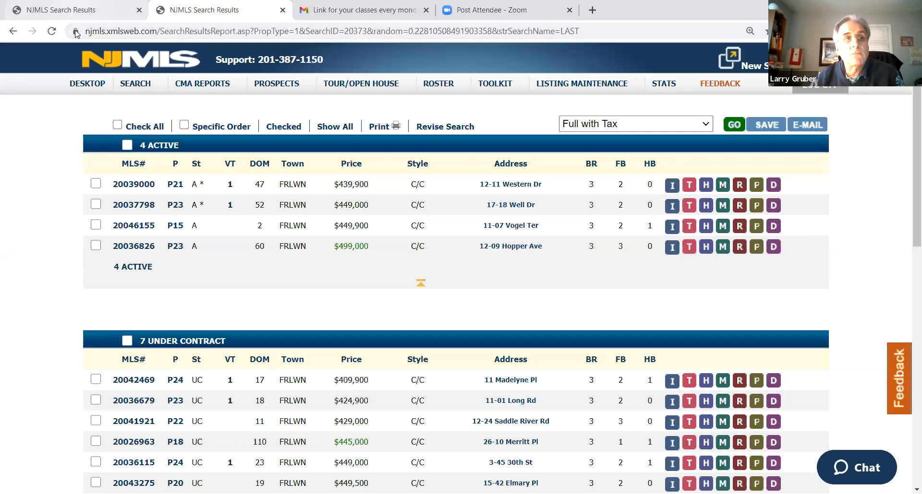
Compare the CMA search results with the regular property search results by switching between the two sessions
click(113, 10)
click(217, 10)
click(113, 10)
click(184, 17)
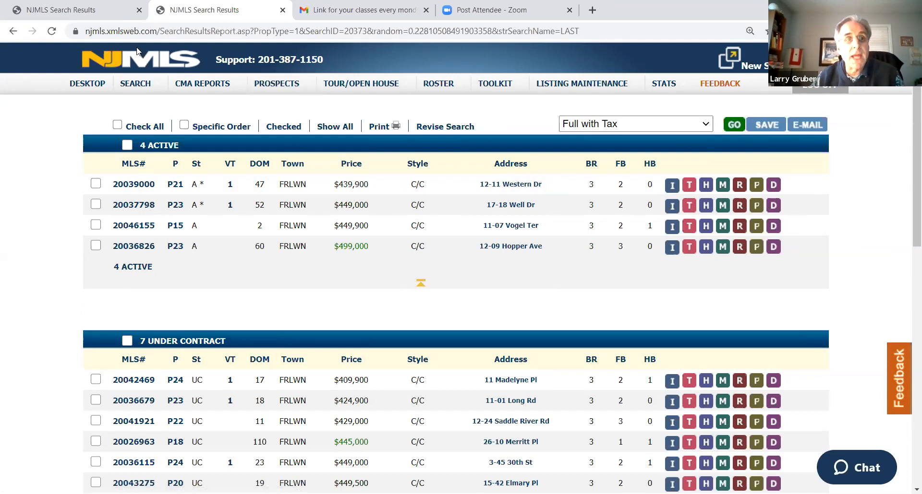
click(64, 10)
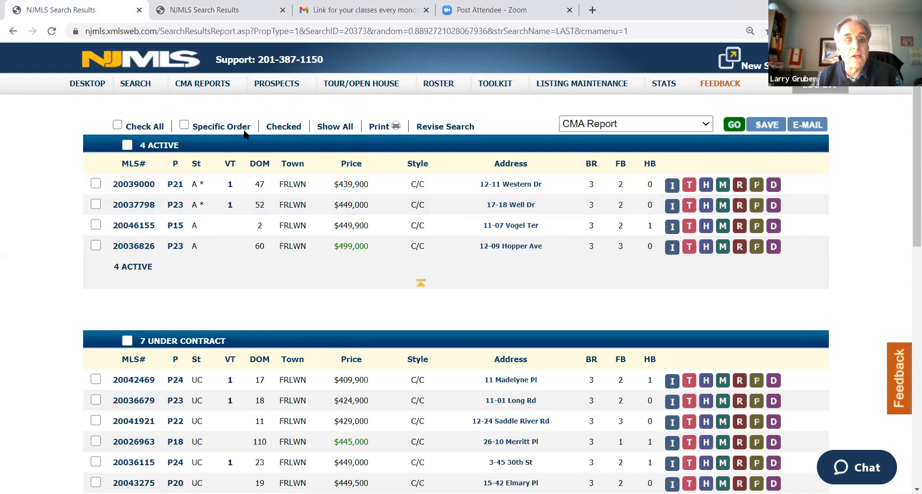
View the photos of the first active listing in the regular search results, then return to the CMA results
click(216, 9)
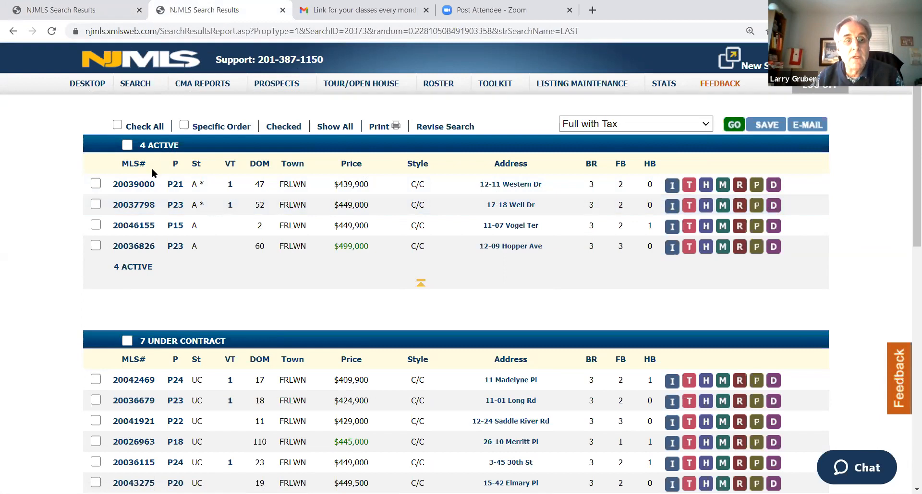
click(175, 184)
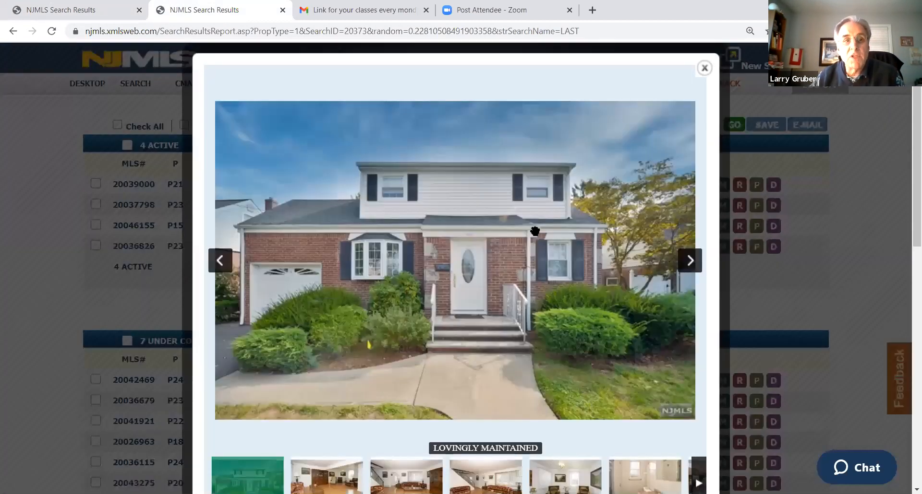
click(57, 18)
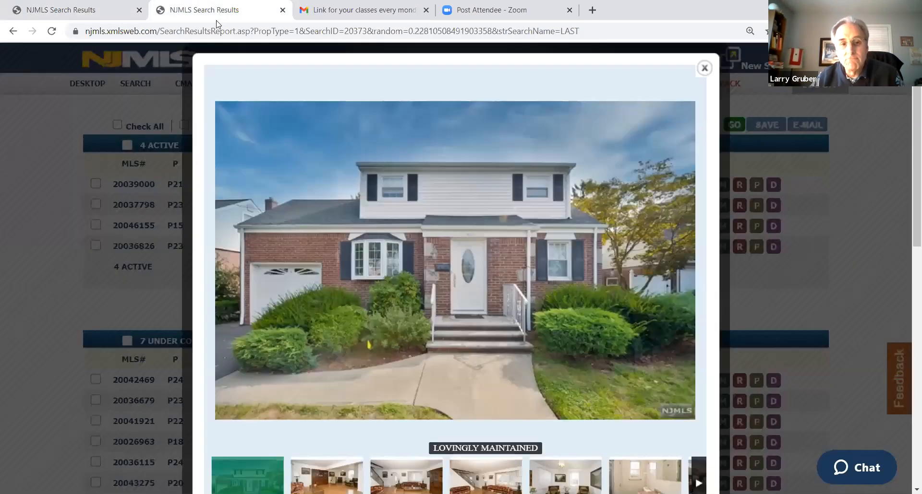
Close the listing's photo viewer in the regular search session and return to the CMA search results
click(216, 20)
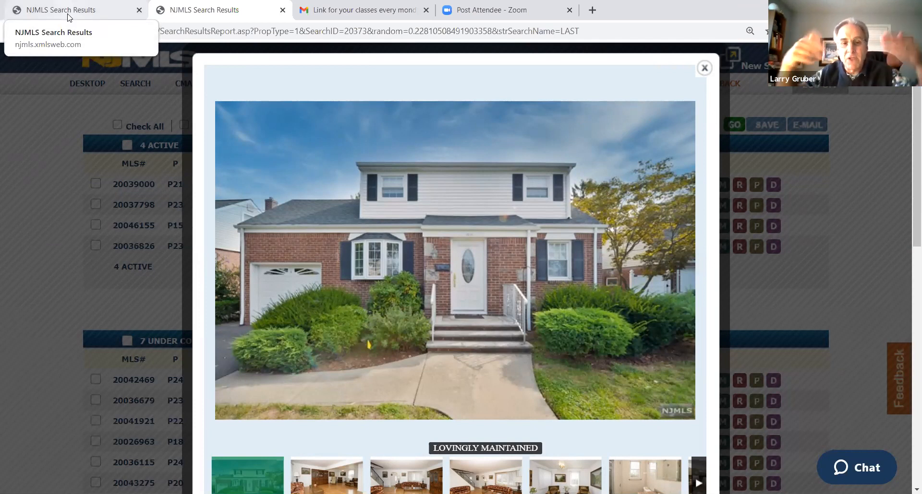
click(704, 68)
click(81, 13)
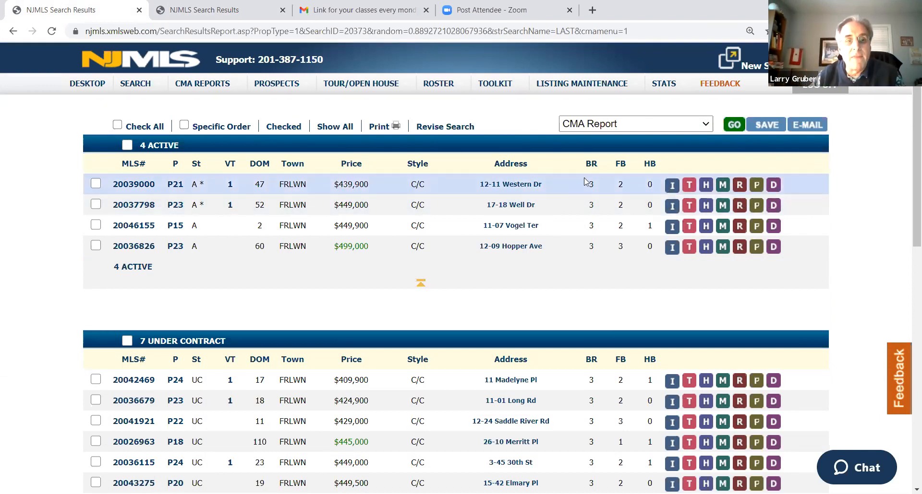
mouse_move(277, 83)
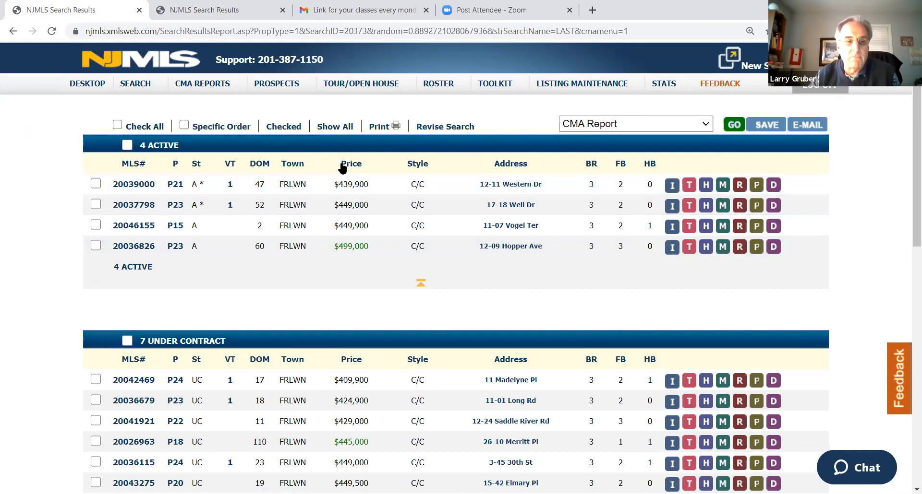
mouse_move(202, 83)
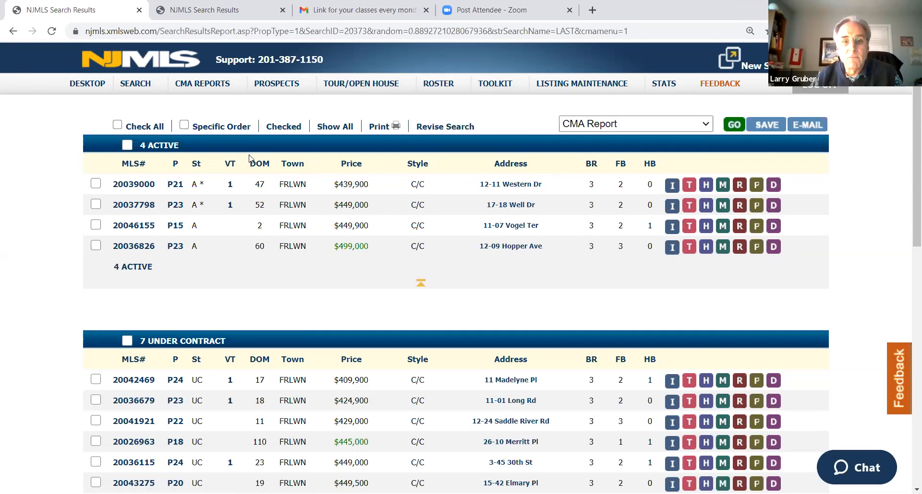
Copy the street address of the third active listing in the CMA results
right_click(535, 232)
click(548, 322)
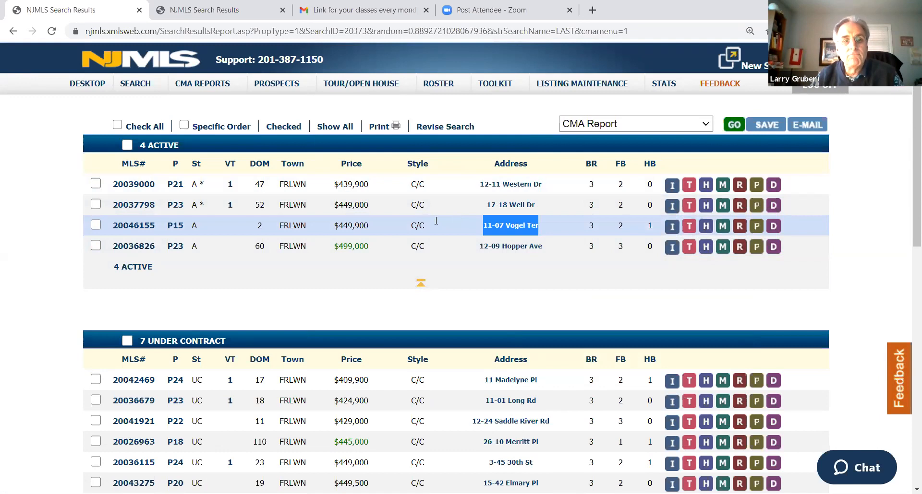
click(351, 113)
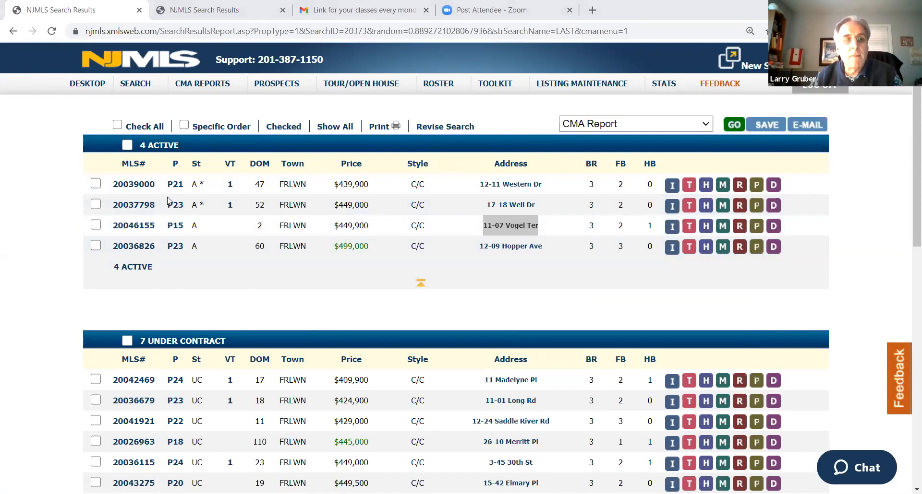
Copy the MLS number 20046155 of the third active listing
double_click(154, 230)
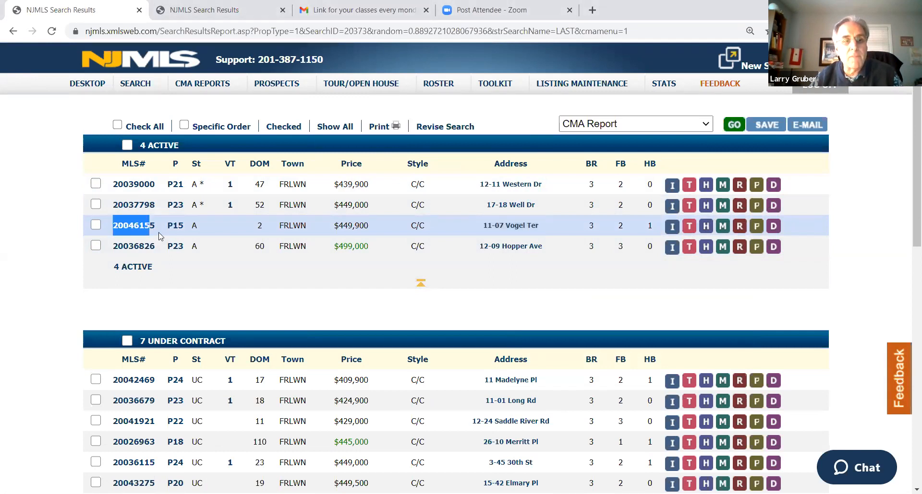
right_click(142, 229)
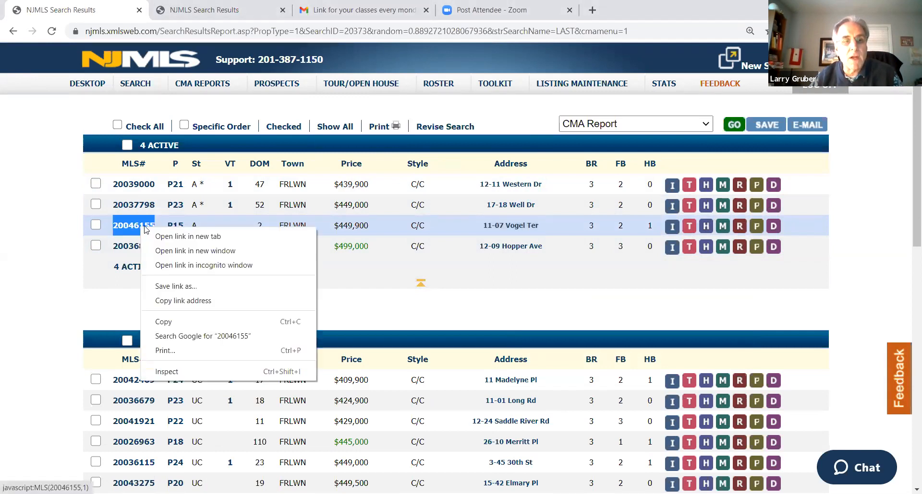
click(182, 319)
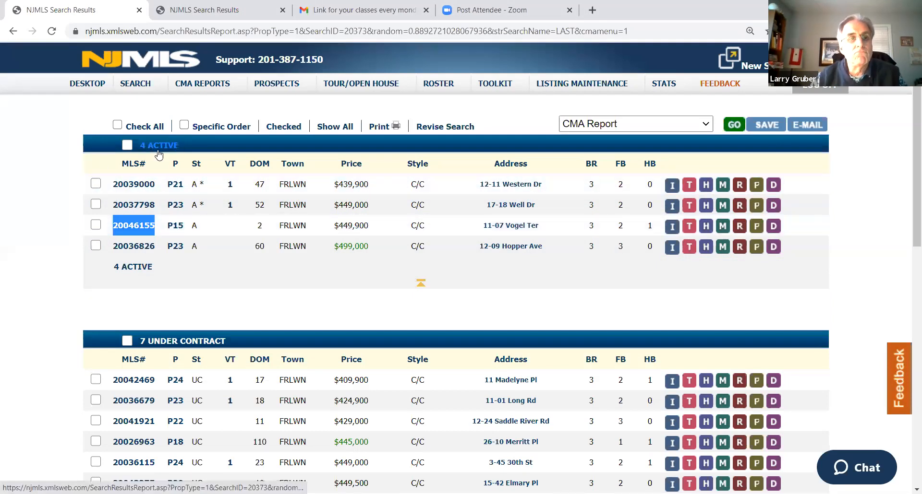
Select all listings in the CMA results except the active listing 20046155
click(118, 125)
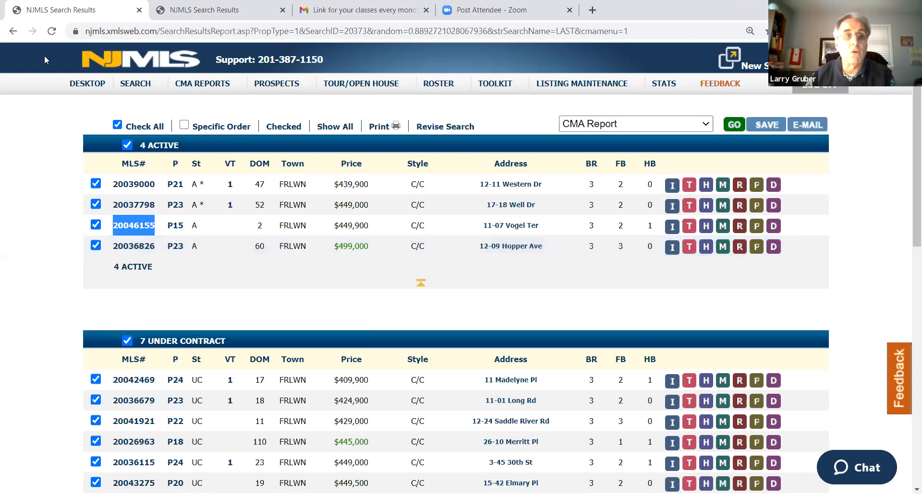
click(28, 192)
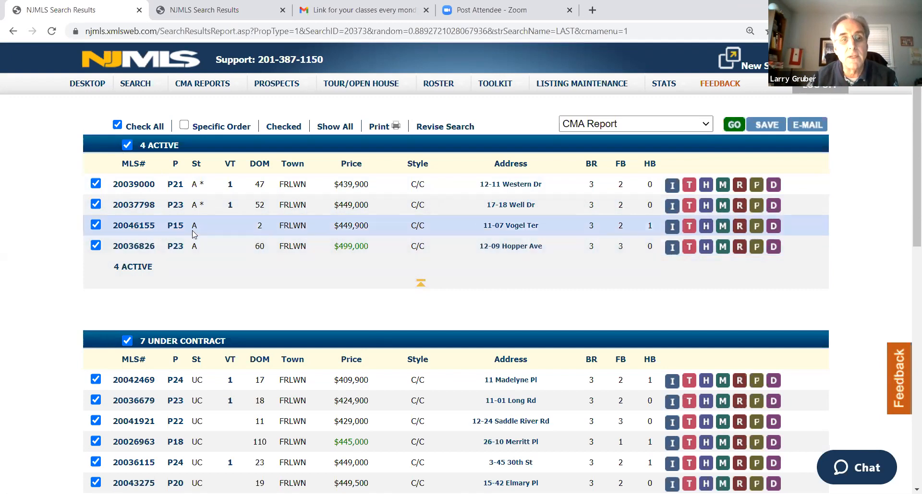
click(96, 226)
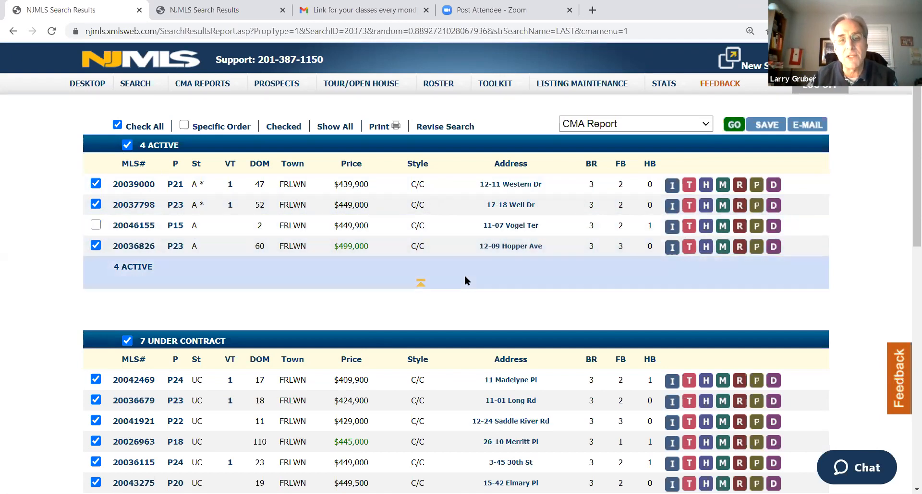
Exclude the under-contract listings 20042469 and 20037659 from the CMA selection
scroll(684, 252, down, 3)
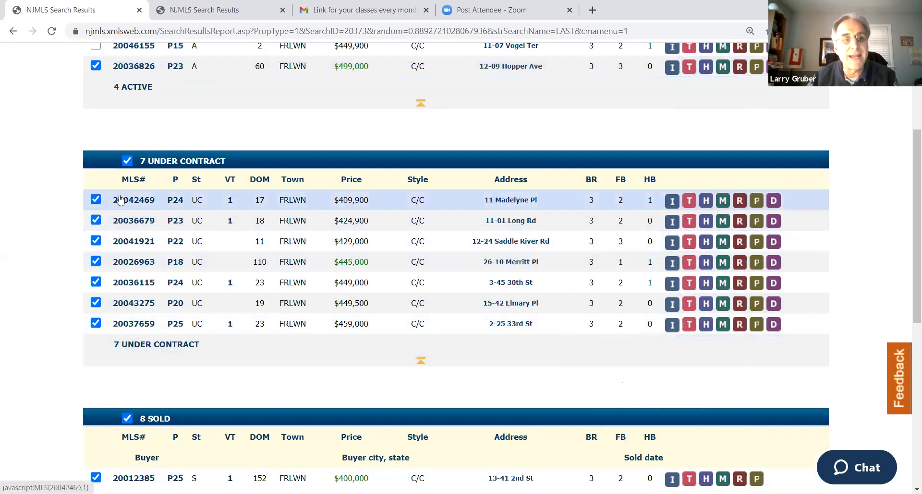
click(95, 324)
click(96, 200)
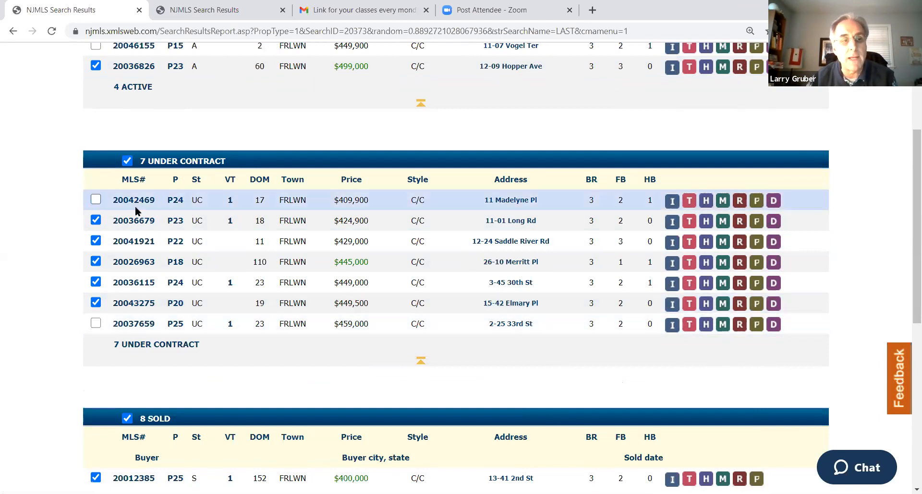
Exclude the first four sold listings and the last sold listing, 20026679, from the CMA selection
scroll(228, 346, down, 6)
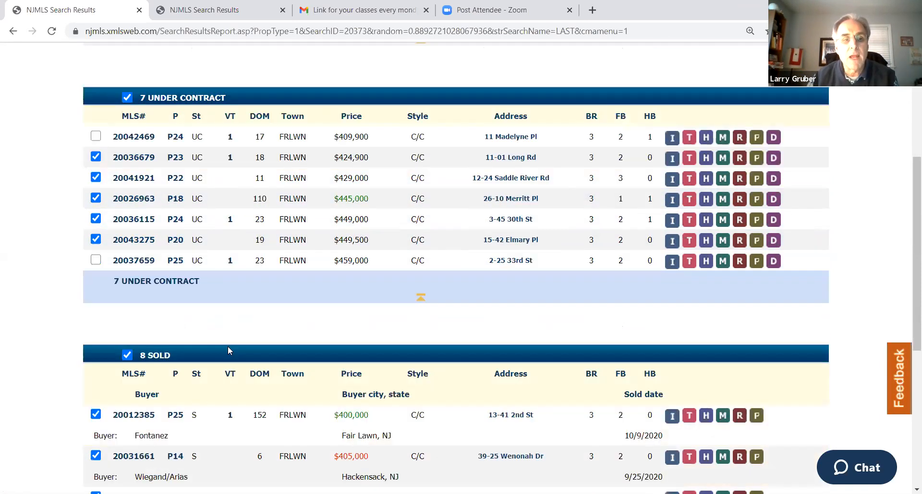
scroll(230, 340, down, 2)
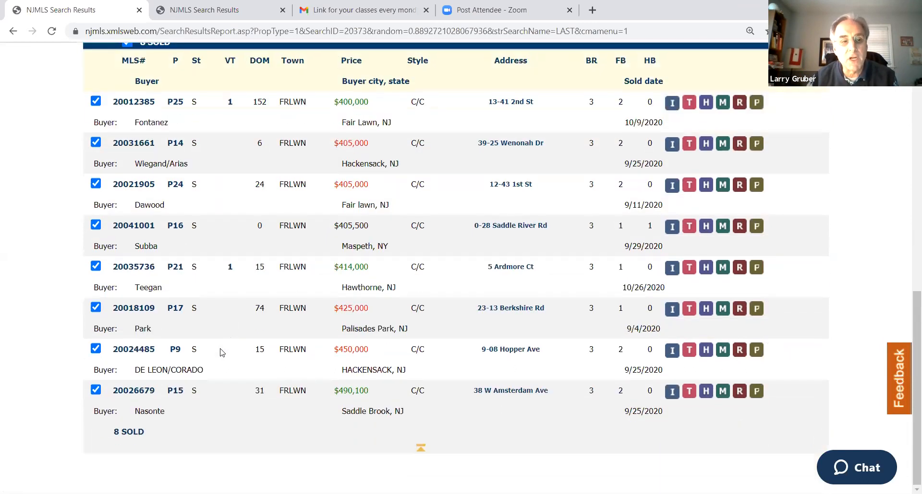
click(95, 391)
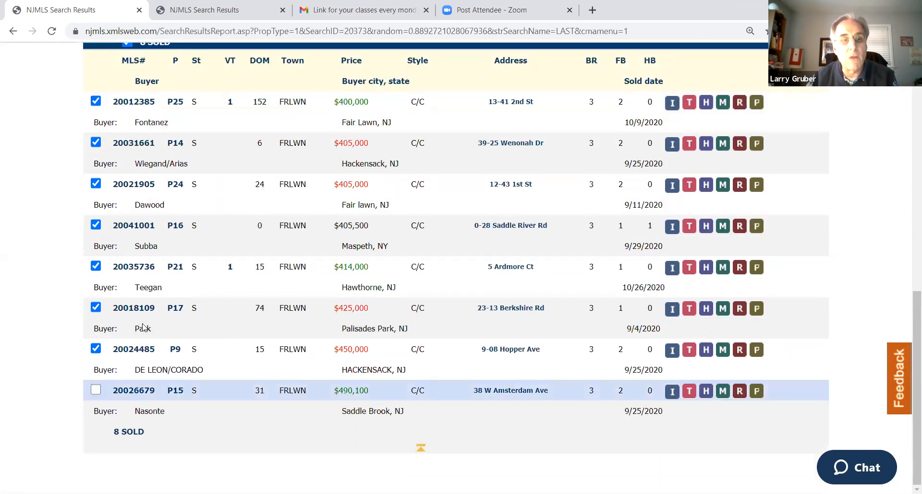
click(95, 101)
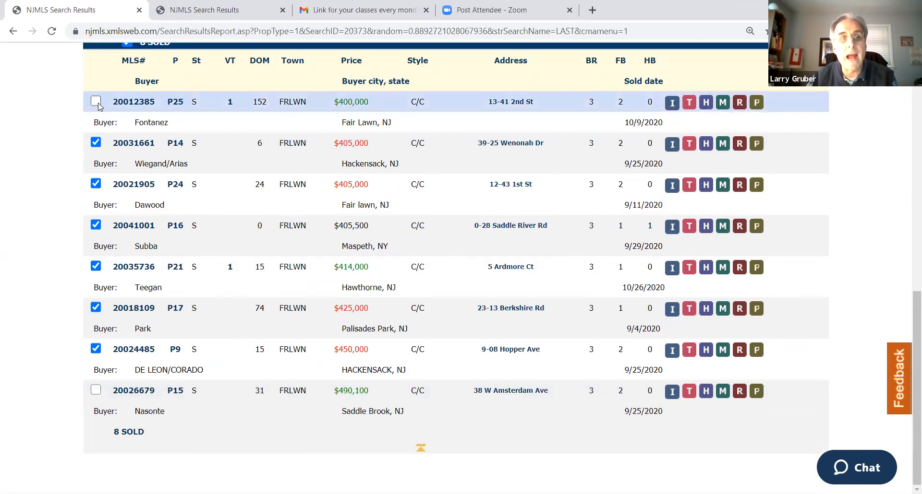
click(96, 142)
click(95, 185)
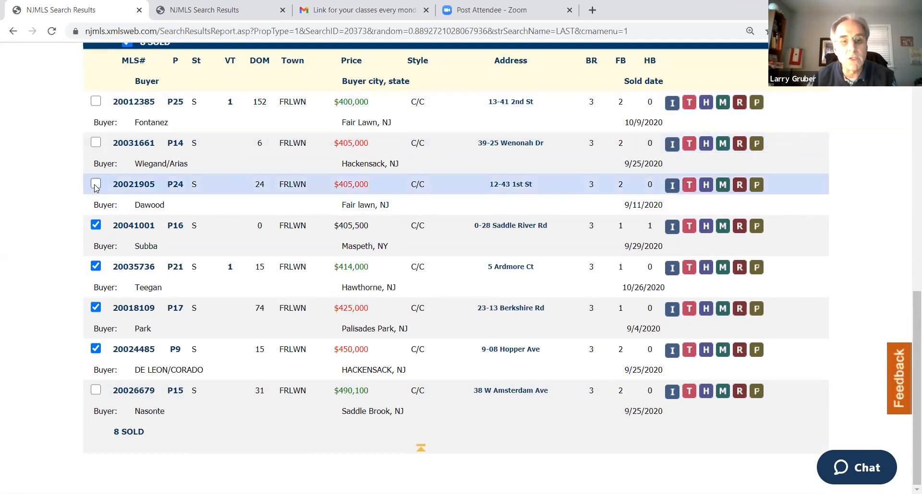
click(96, 225)
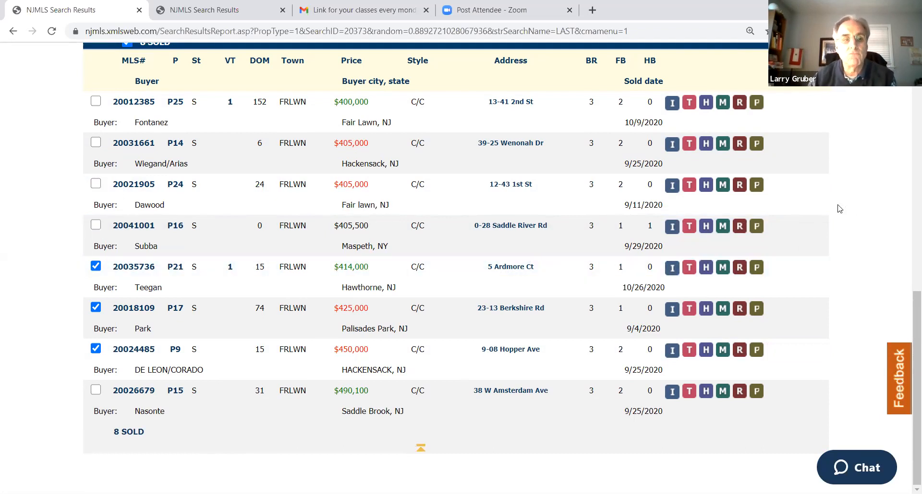
Start a CMA Report from the checked listings
scroll(831, 207, up, 12)
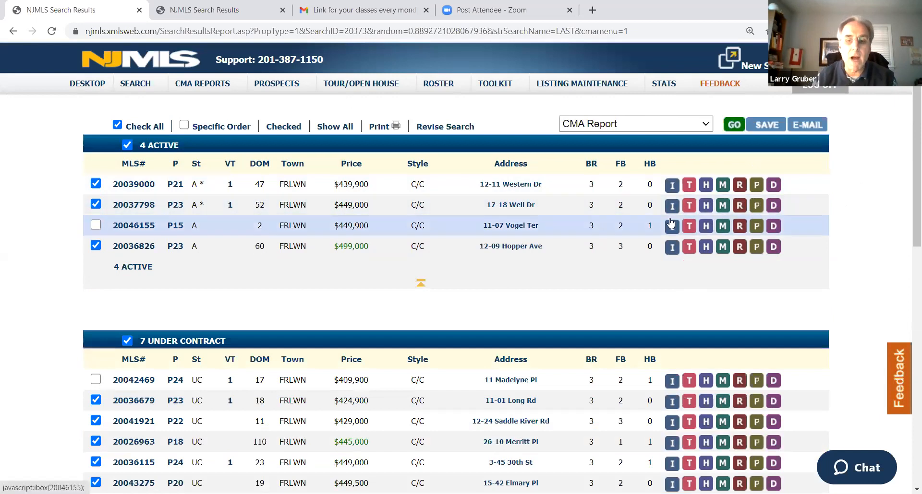
mouse_move(670, 222)
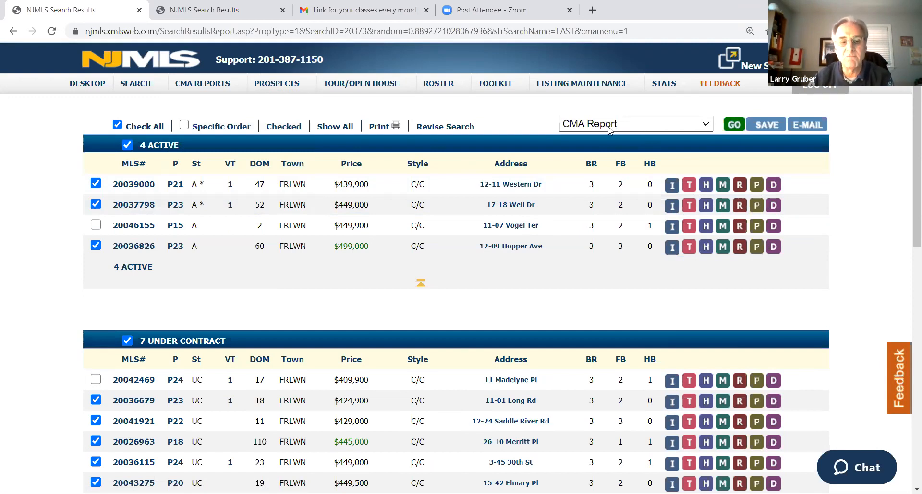
click(731, 126)
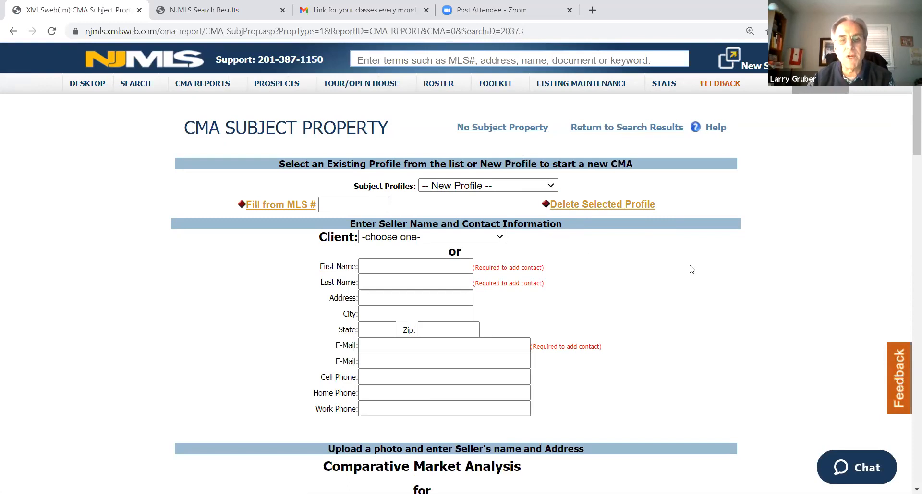
Examine the blank CMA subject property form, including the seller contact, photo, address and optional property detail fields
scroll(683, 235, down, 1)
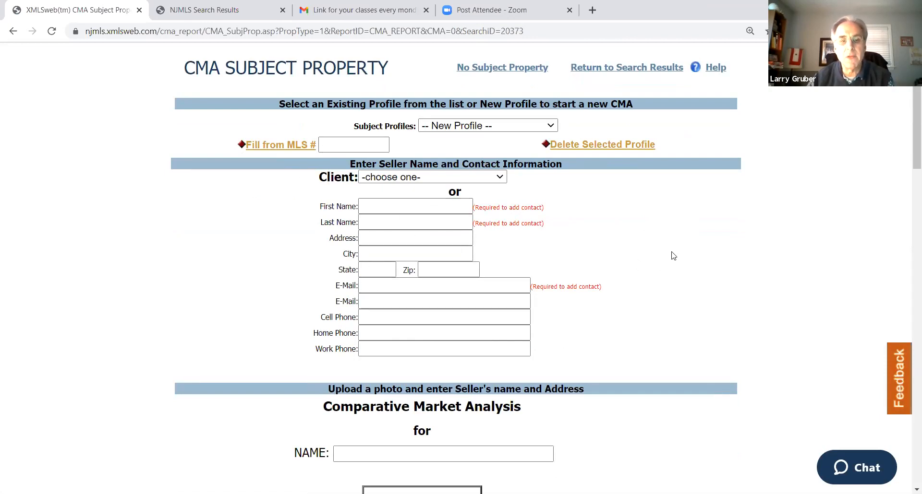
scroll(670, 255, down, 4)
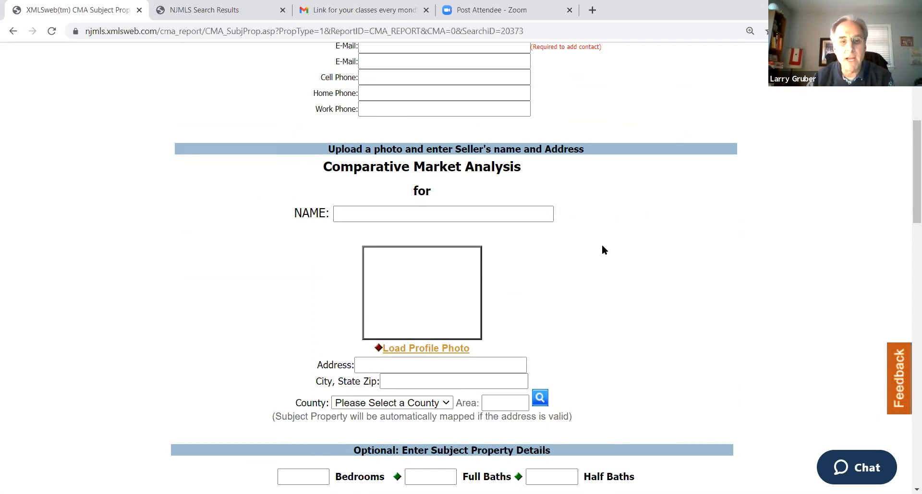
scroll(601, 244, down, 3)
scroll(599, 248, down, 5)
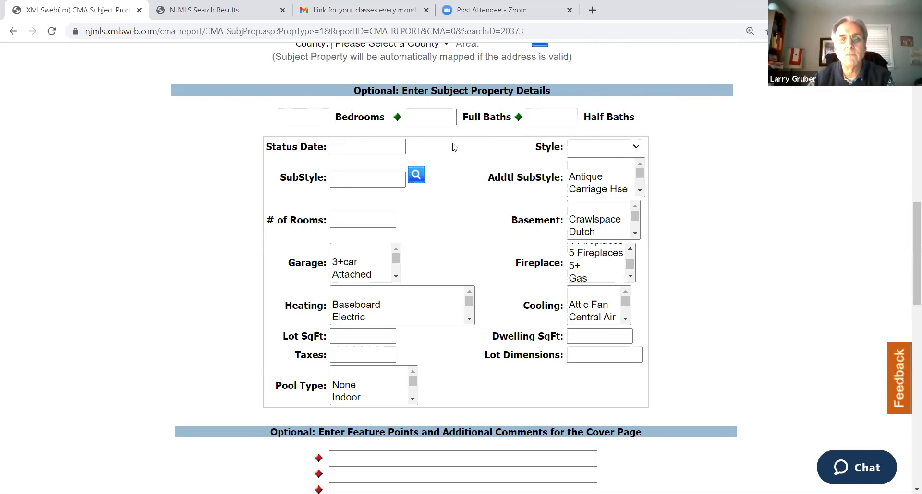
scroll(768, 217, up, 6)
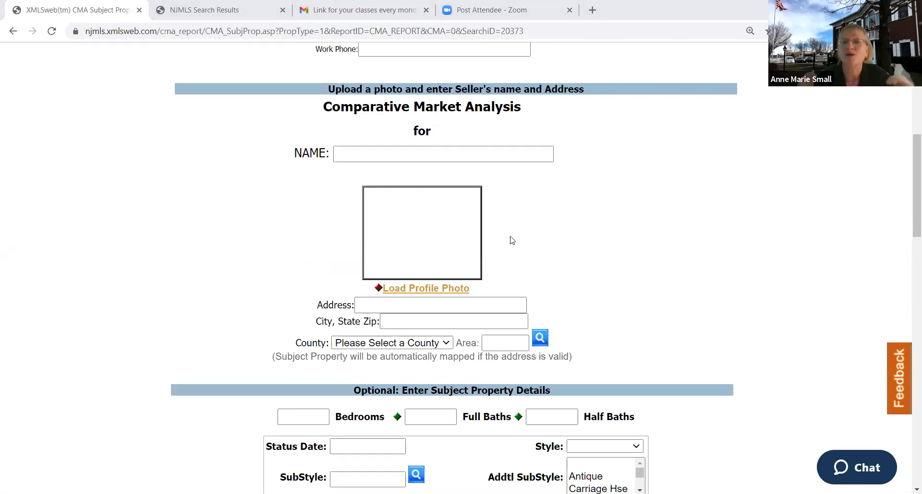
scroll(637, 226, down, 1)
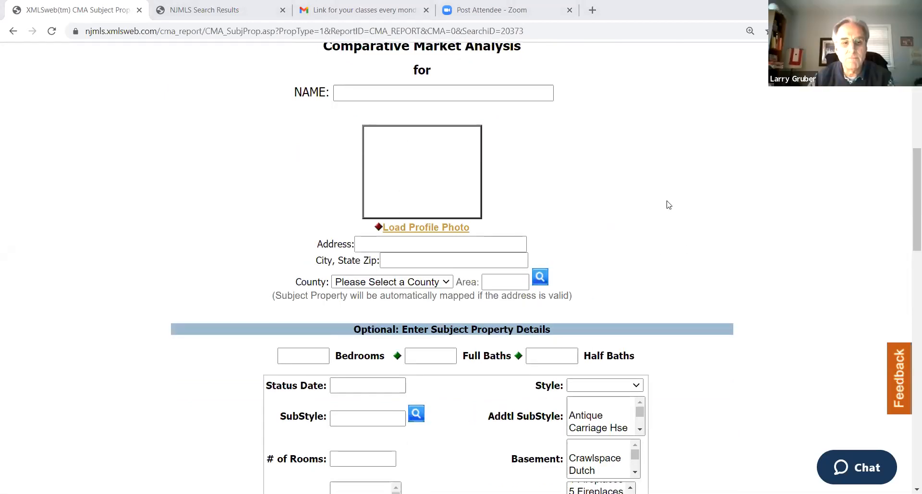
scroll(668, 205, down, 1)
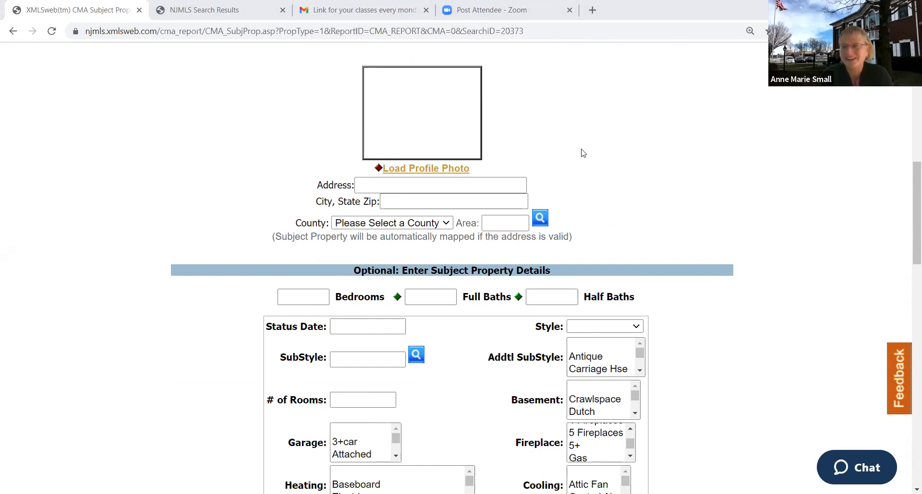
scroll(632, 145, up, 9)
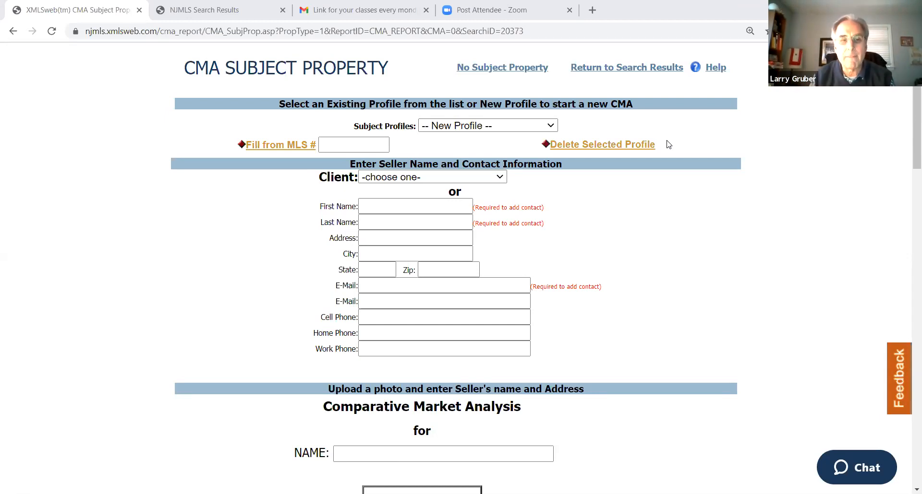
scroll(681, 153, up, 1)
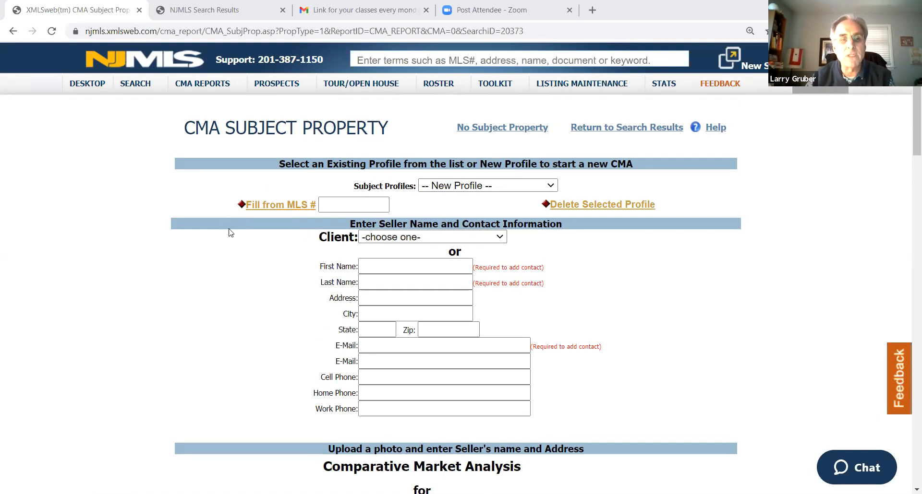
Fill the subject property profile from the copied MLS number 20046155 and check the imported property details
right_click(339, 207)
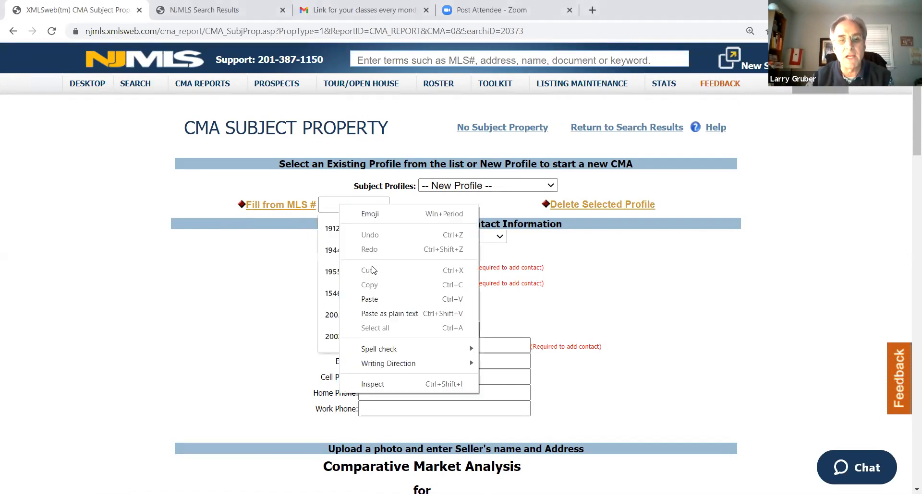
click(375, 296)
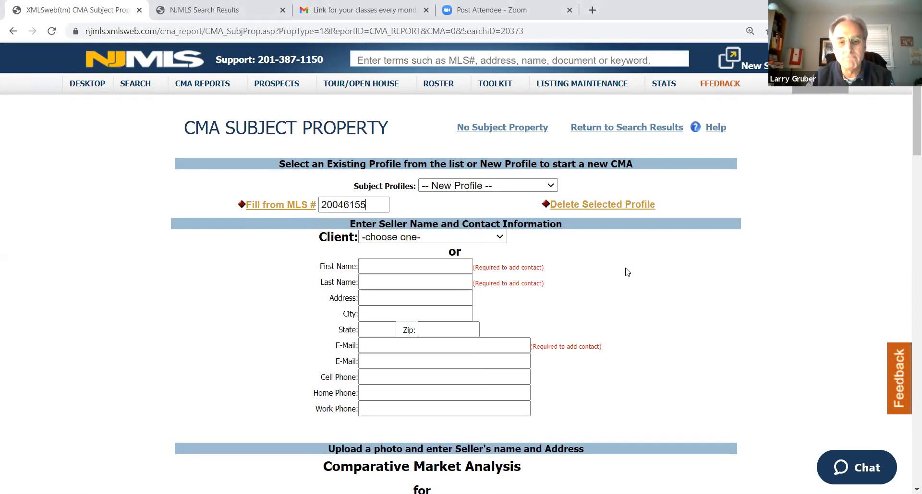
click(283, 210)
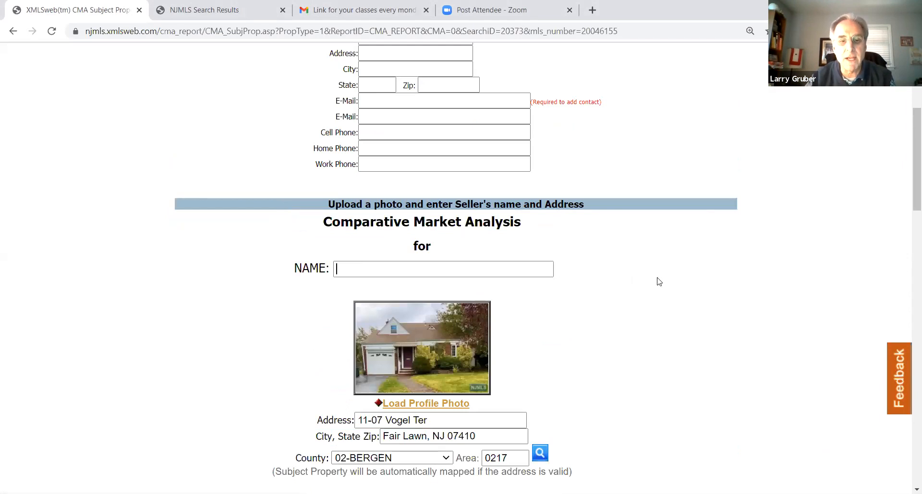
scroll(659, 282, down, 9)
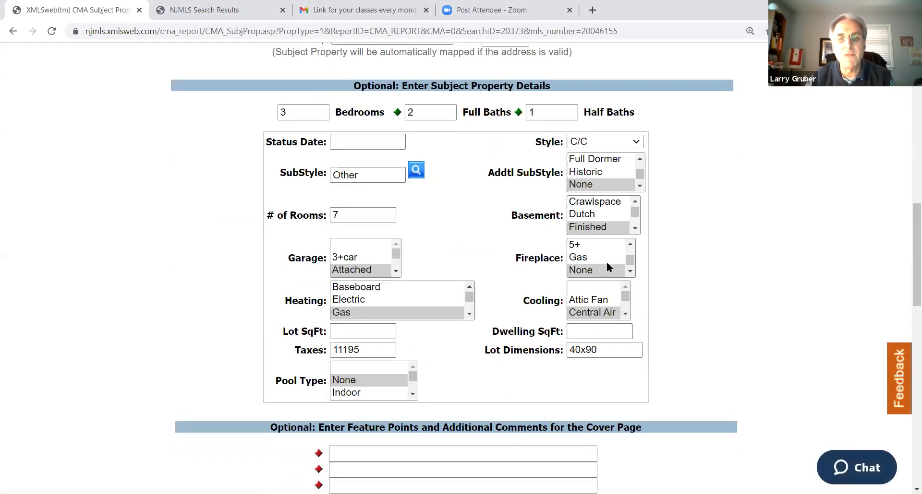
Review the imported subject property profile, including the seller contact fields, photo, address, property details and subject profile selection
scroll(607, 261, down, 1)
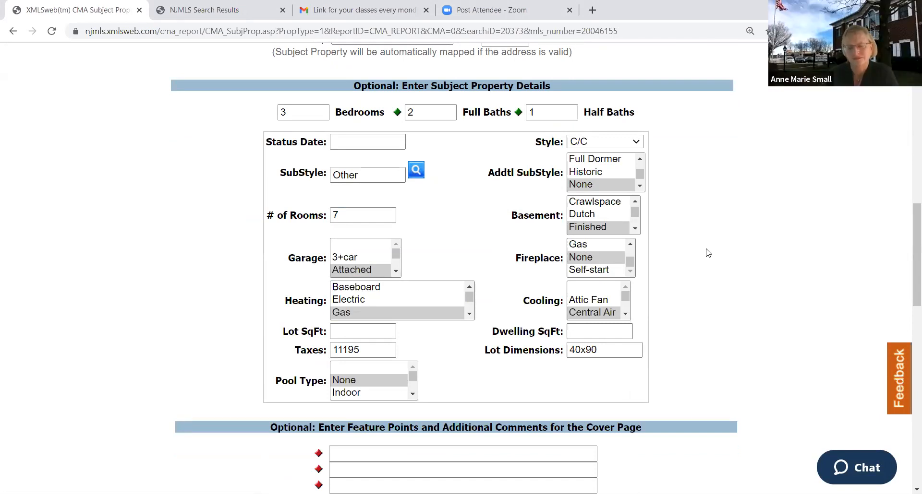
scroll(716, 255, up, 2)
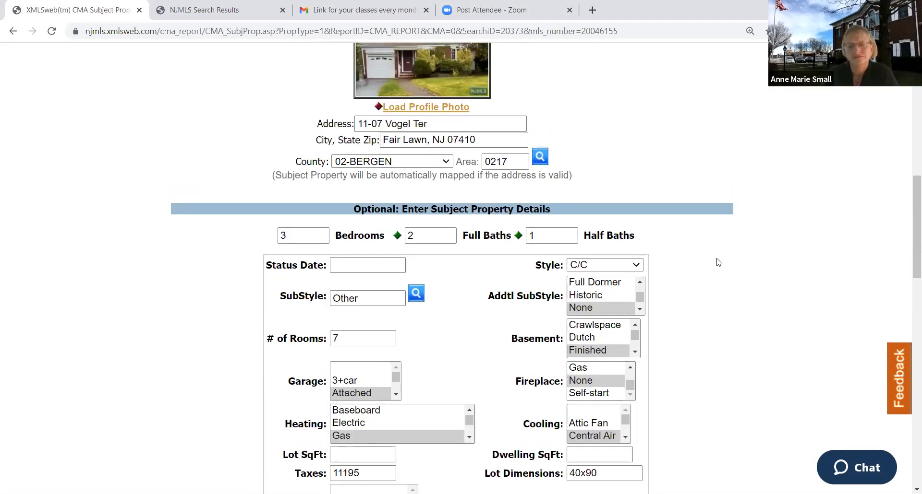
scroll(717, 259, up, 8)
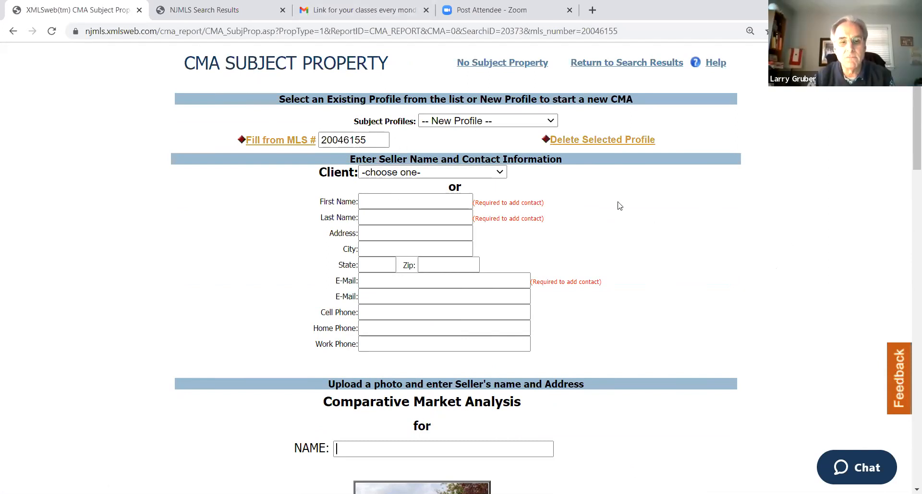
scroll(629, 197, down, 3)
scroll(629, 202, down, 3)
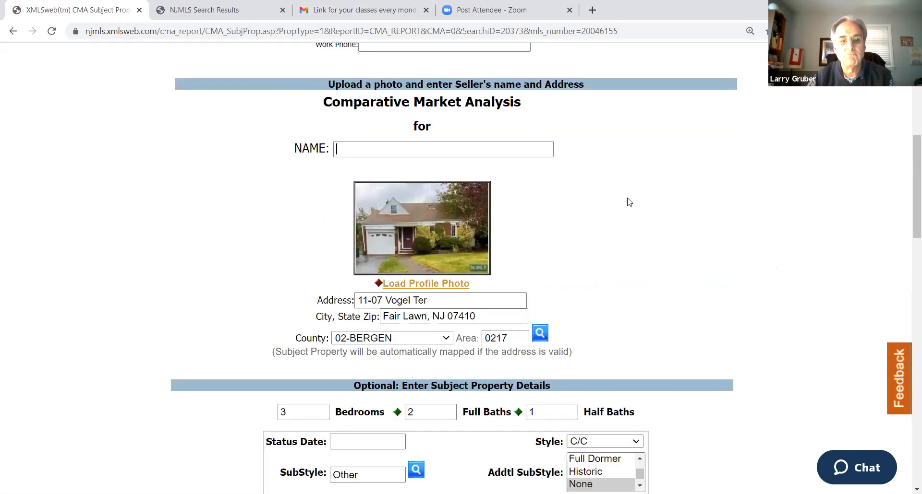
scroll(629, 202, up, 1)
scroll(629, 202, down, 2)
scroll(629, 202, up, 1)
scroll(628, 202, up, 4)
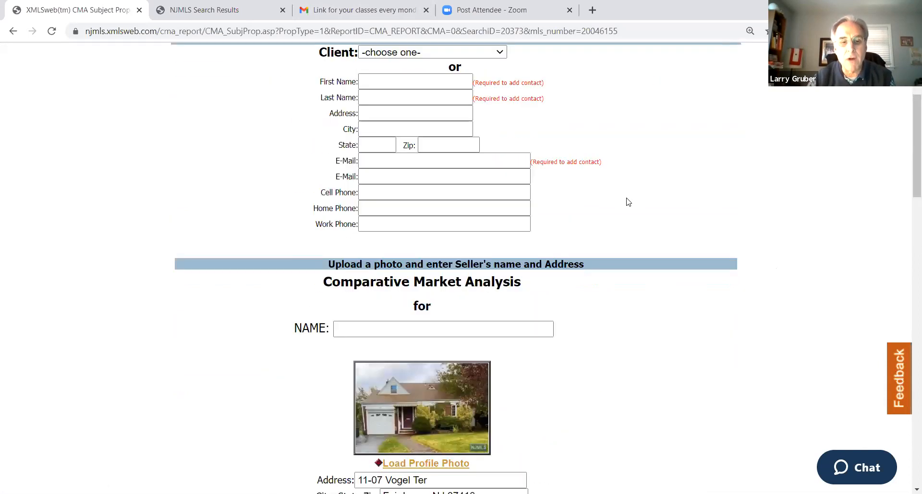
scroll(628, 202, up, 4)
scroll(628, 202, down, 1)
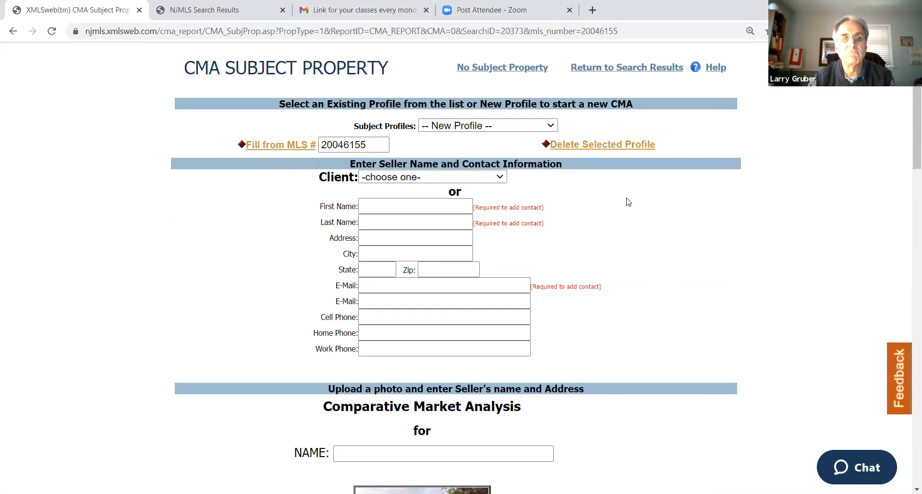
scroll(633, 198, down, 1)
scroll(630, 200, up, 1)
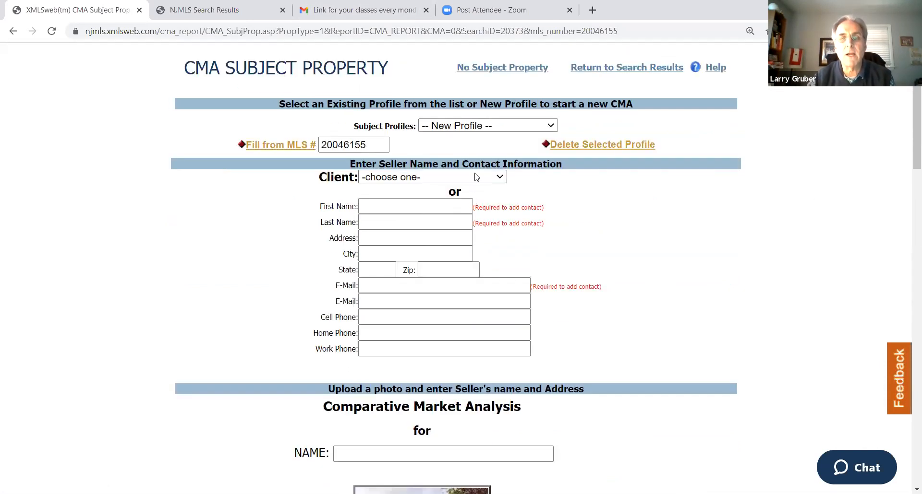
click(516, 127)
click(516, 127)
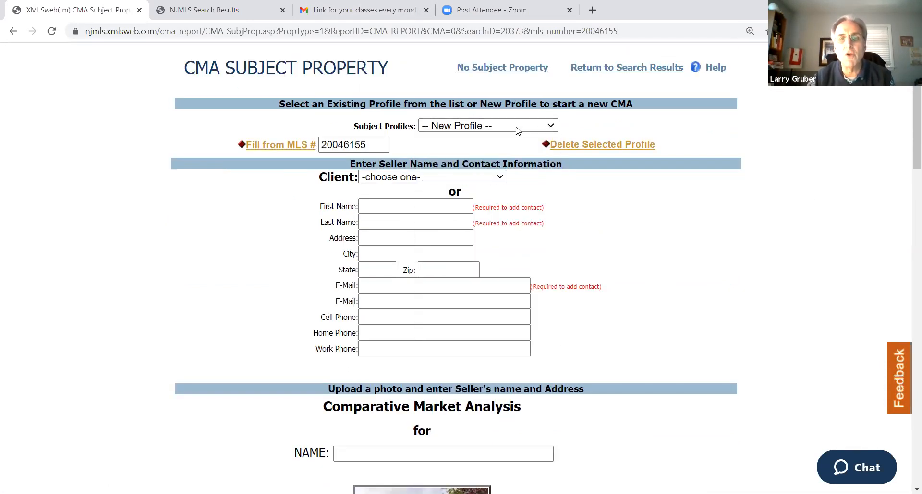
Enter the seller's first and last name in the contact information
click(381, 208)
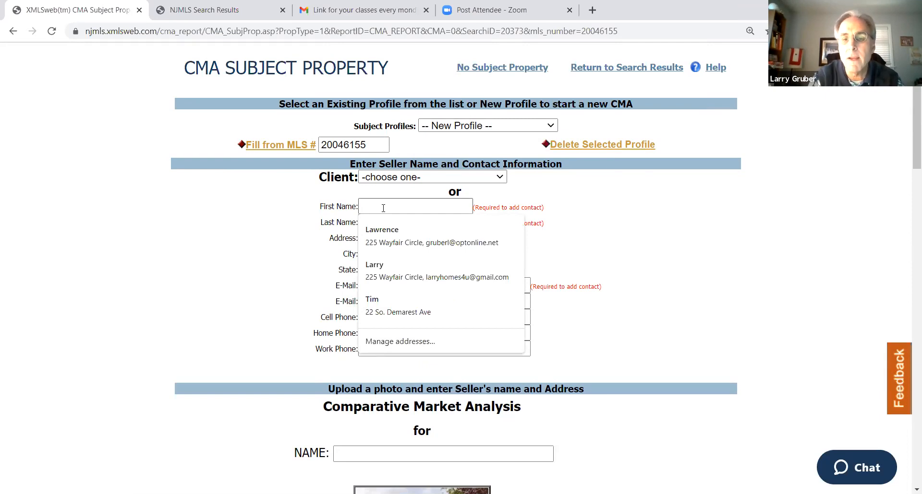
key(Tab)
key(Tab)
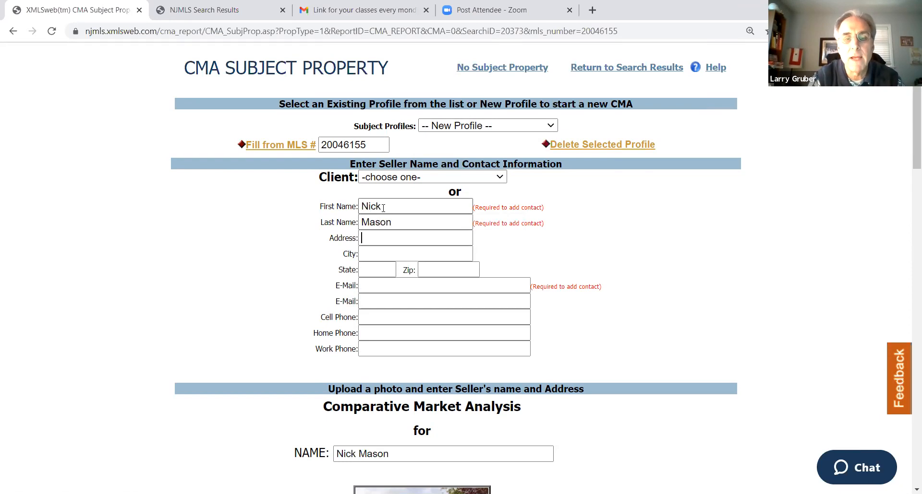
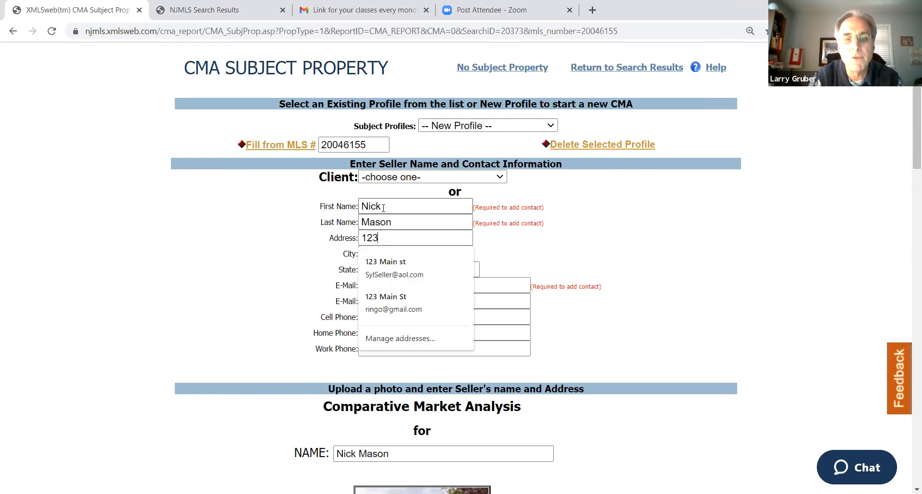
Fill in the seller's street address, city, state and zip code
key(Tab)
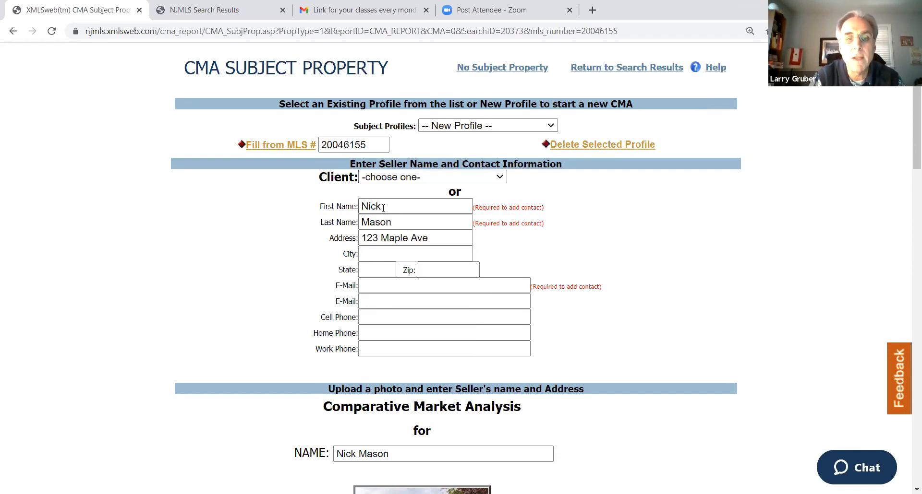
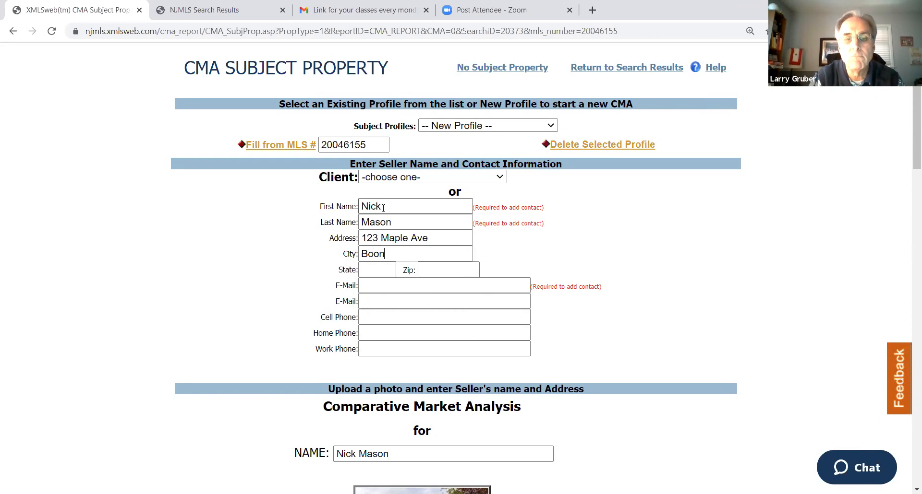
key(Tab)
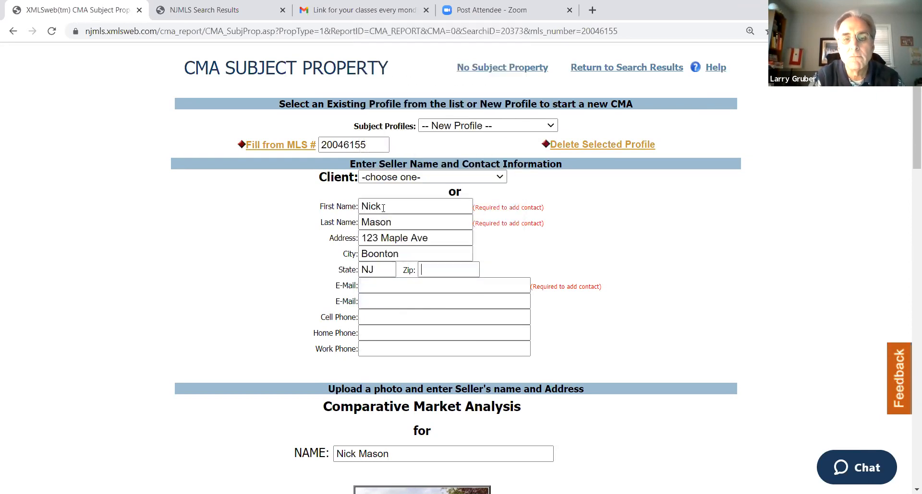
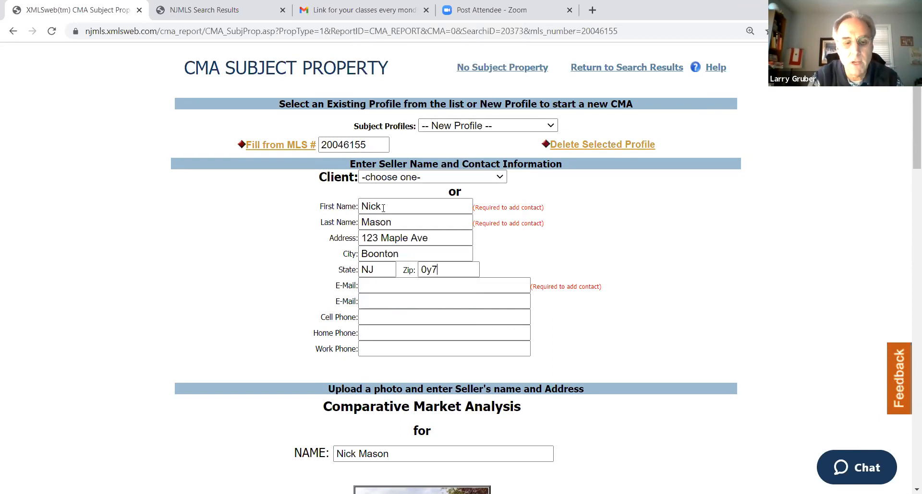
key(BackSpace)
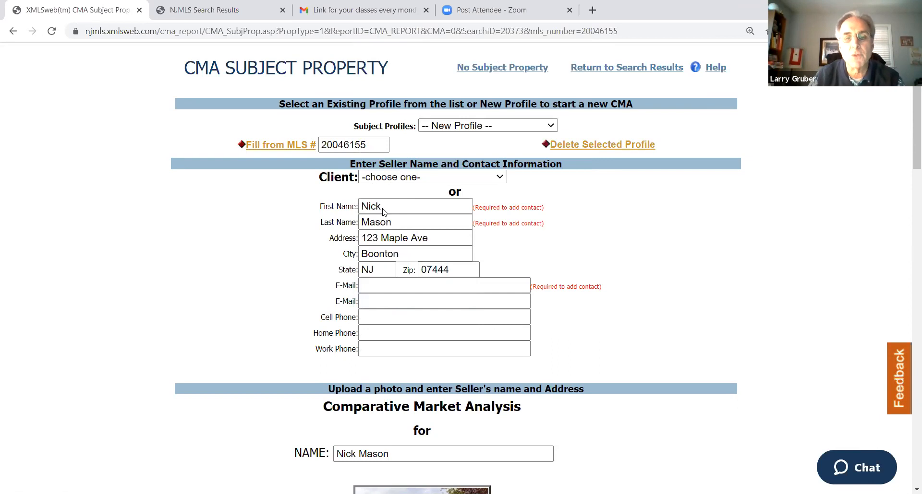
Fill in the seller's required e-mail address in the contact information
click(384, 285)
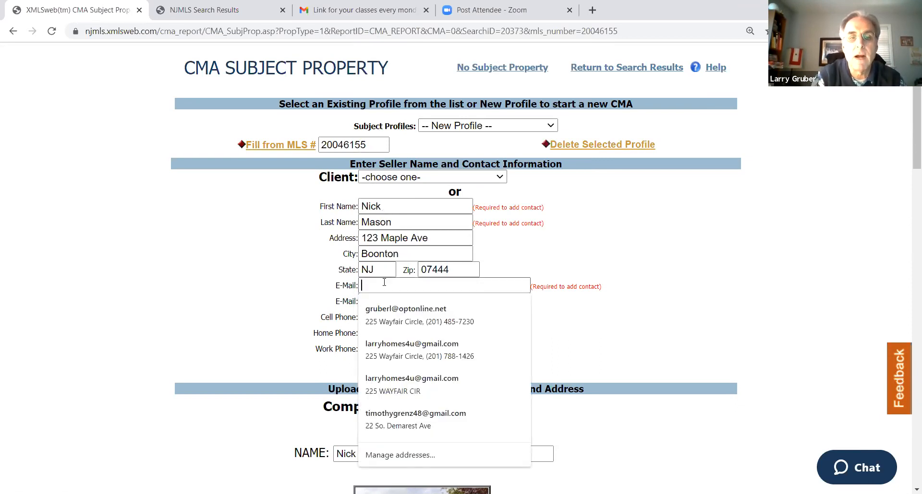
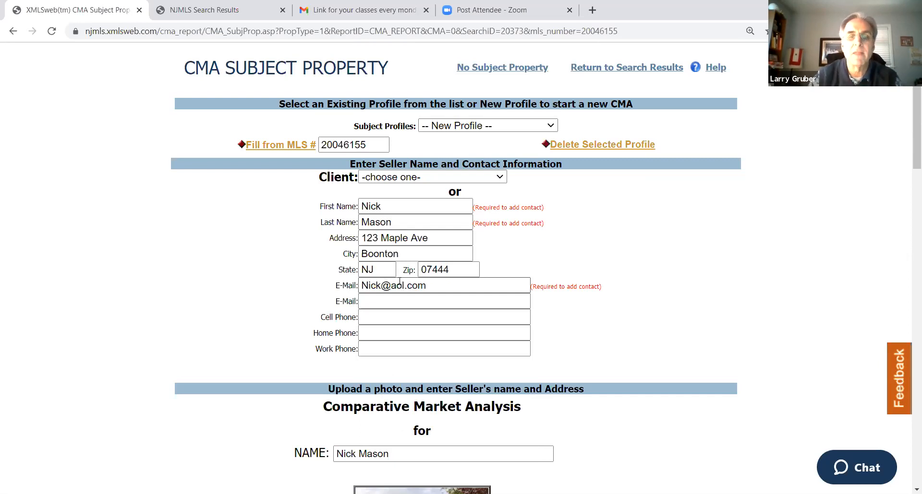
Set the subject property's status date to 11/02/2020 in the optional property details
scroll(707, 261, down, 6)
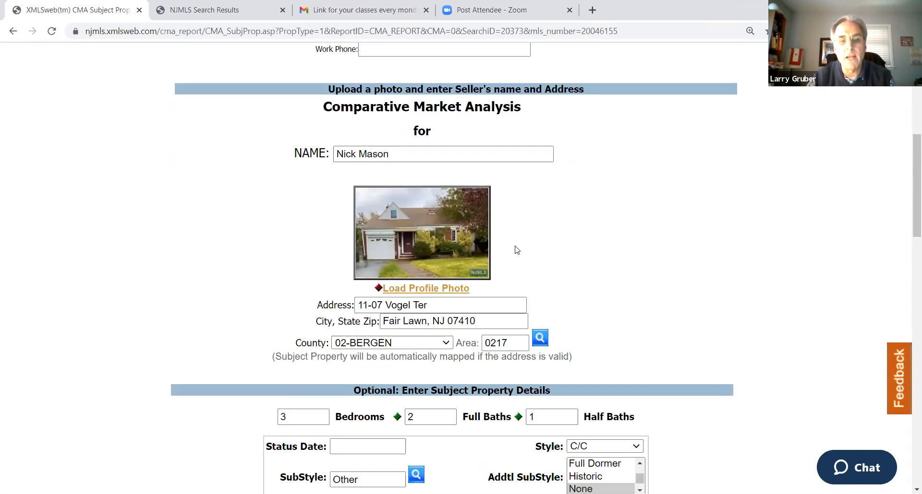
scroll(517, 250, down, 4)
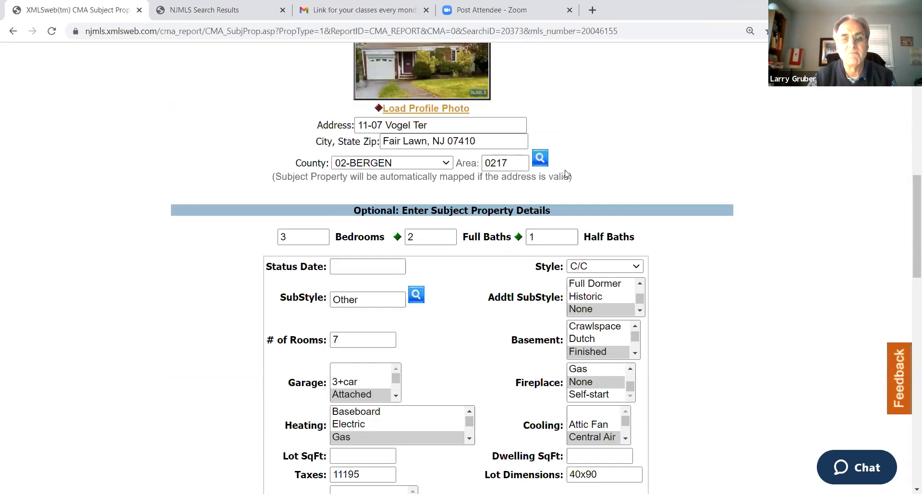
scroll(595, 142, down, 3)
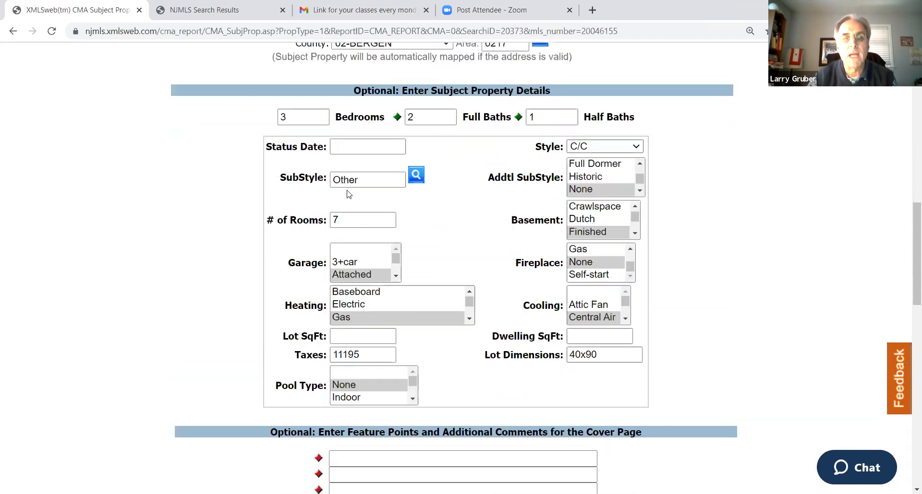
click(338, 143)
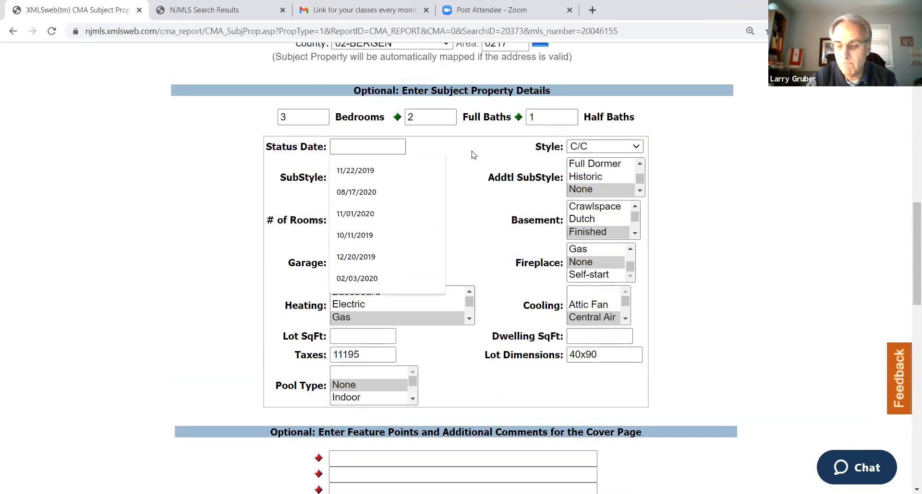
text(11/02)
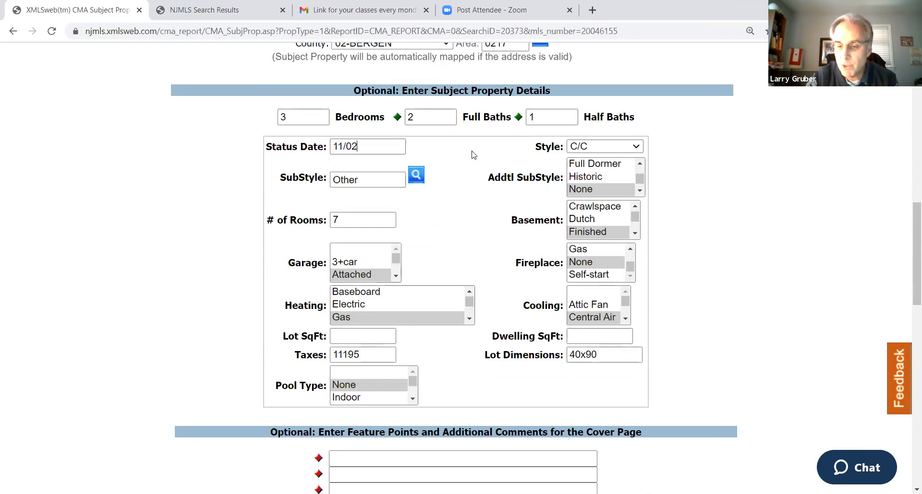
text(/2010)
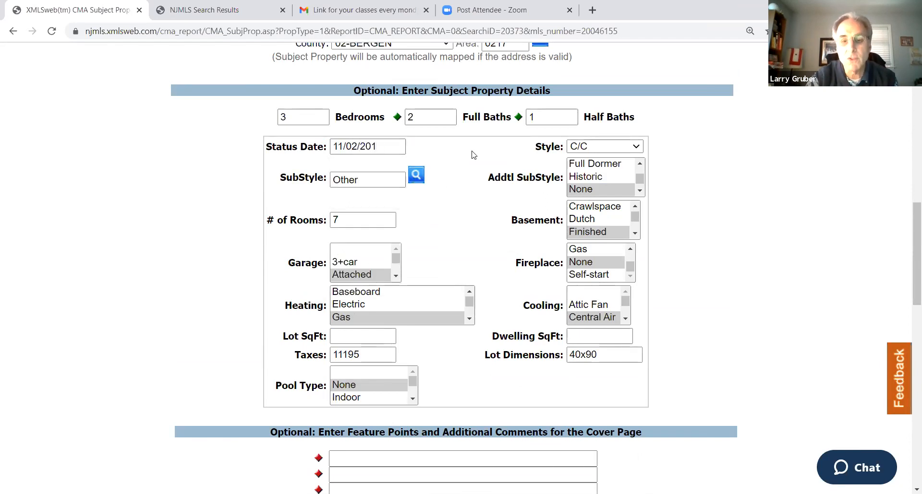
text(20)
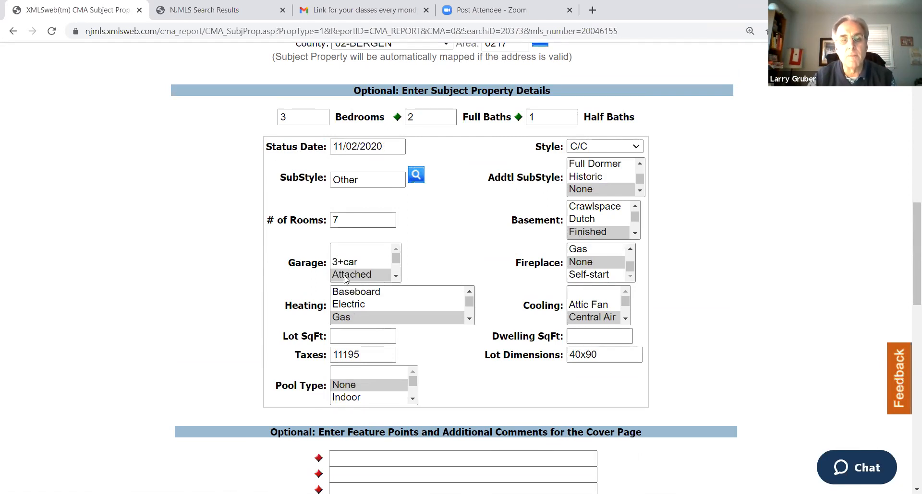
Check which garage options are selected for the subject property
click(396, 276)
click(396, 276)
click(396, 276)
click(396, 277)
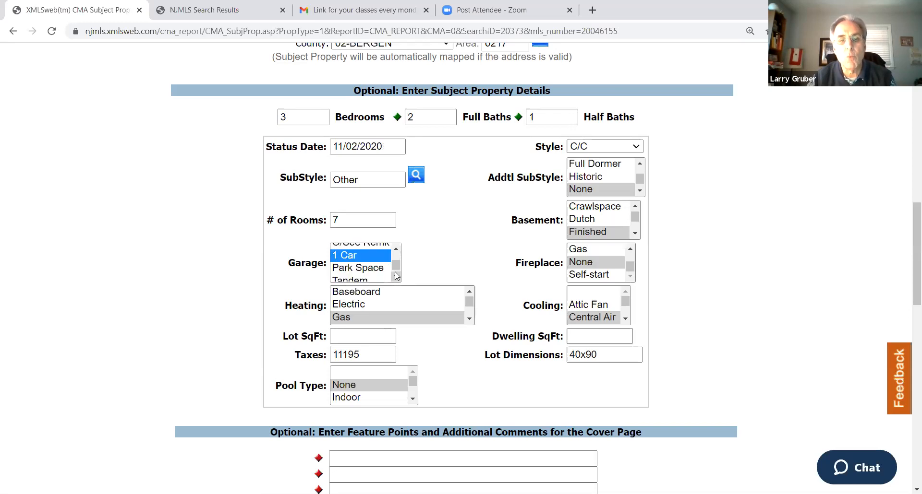
click(395, 250)
click(395, 249)
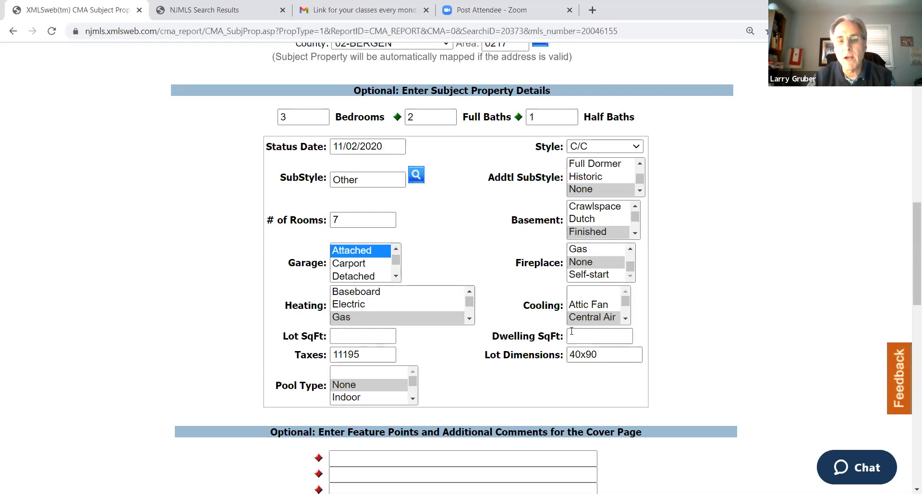
click(371, 340)
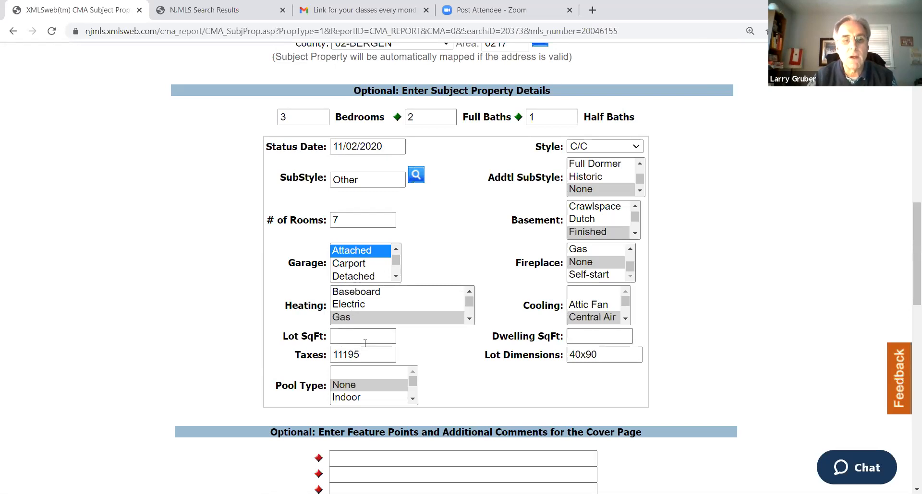
click(370, 341)
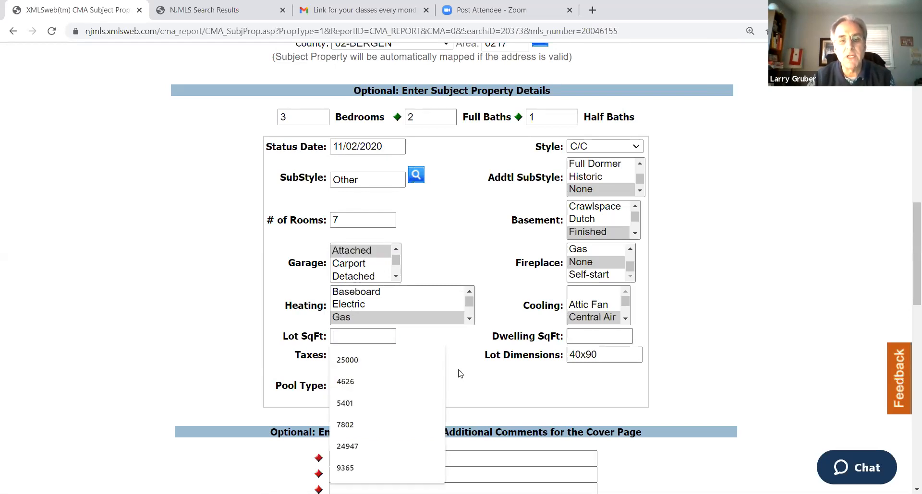
click(470, 376)
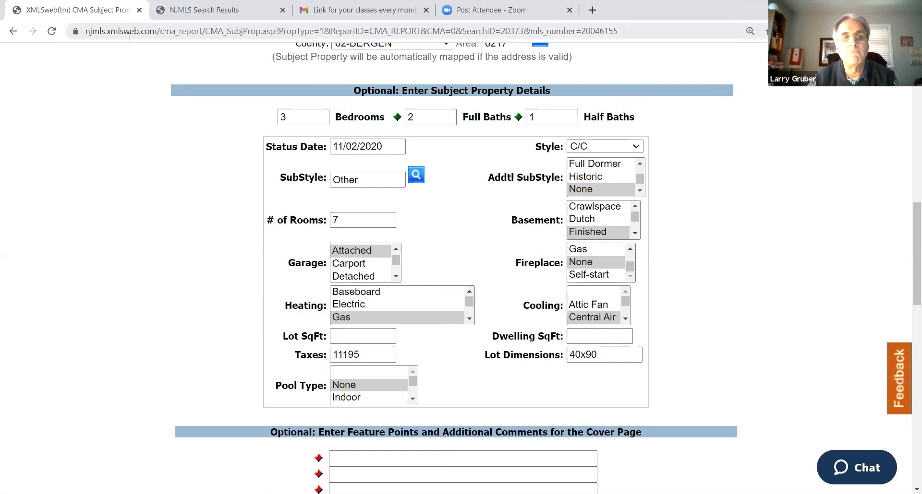
Open the tax record of active listing 20046155 from the search results and examine its approximate building and land square footage
scroll(228, 179, up, 5)
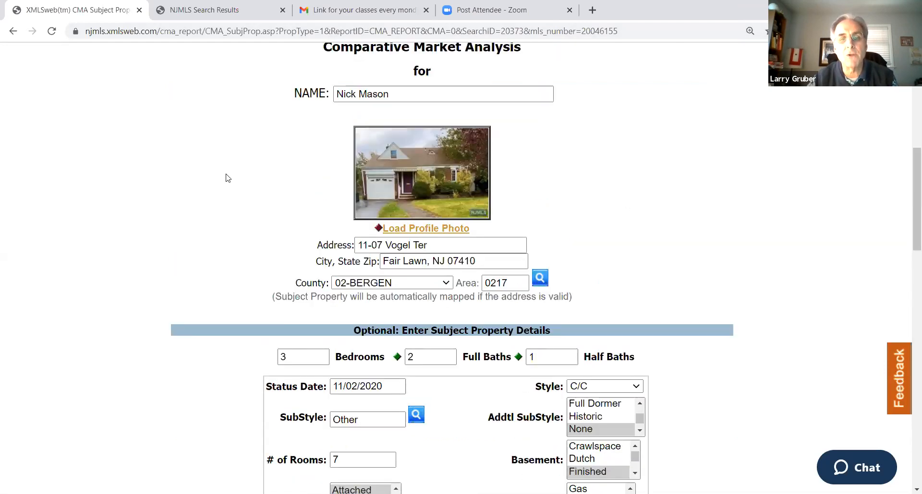
scroll(228, 178, down, 4)
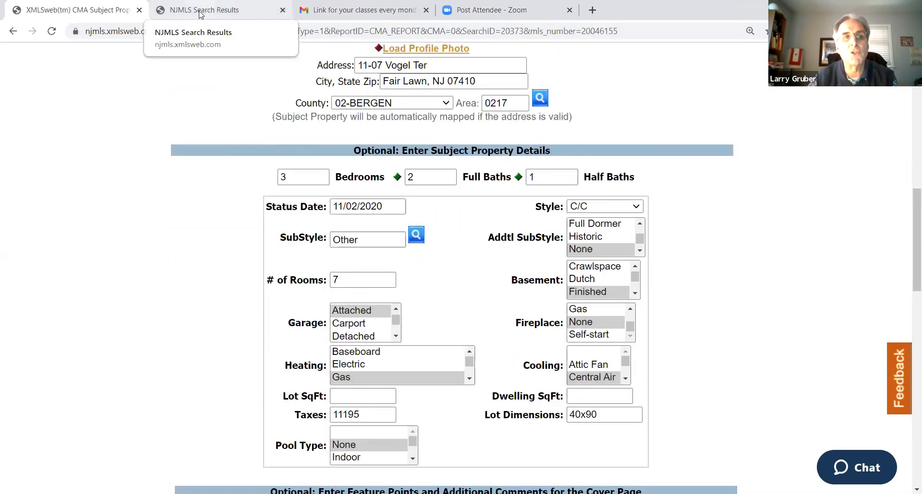
key(ctrl+Tab)
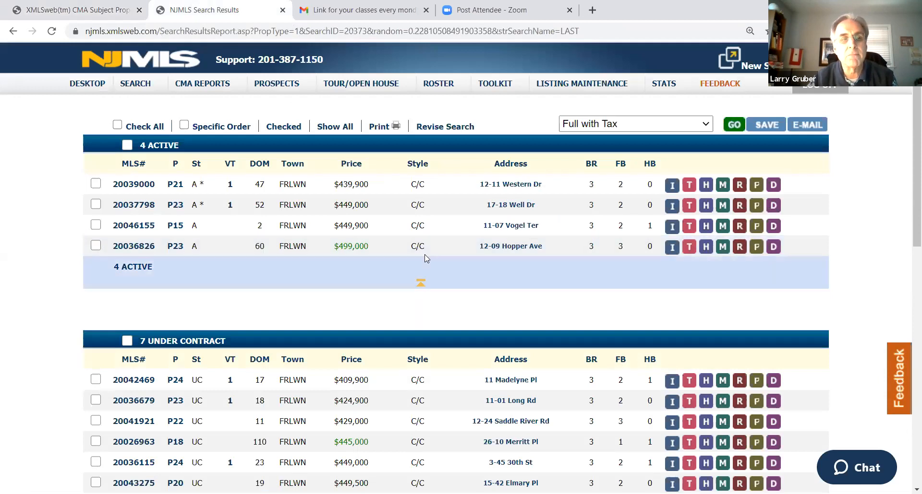
click(689, 227)
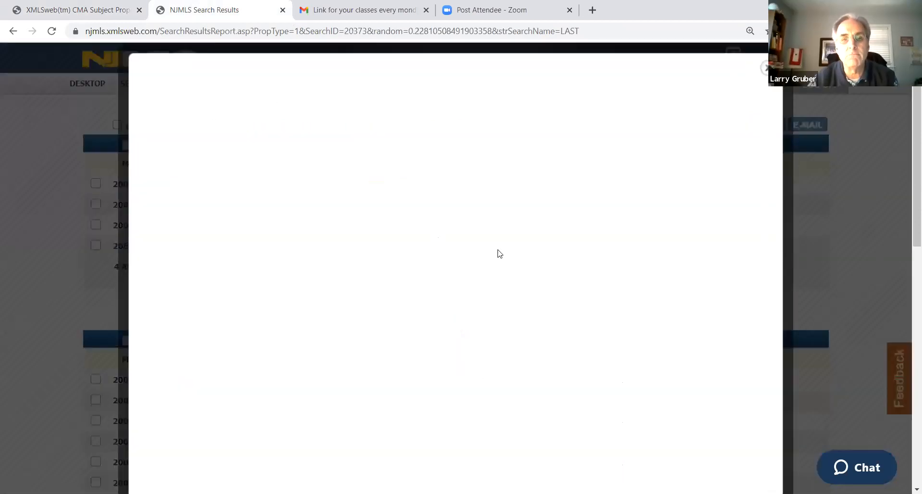
scroll(413, 282, down, 1)
scroll(429, 287, down, 1)
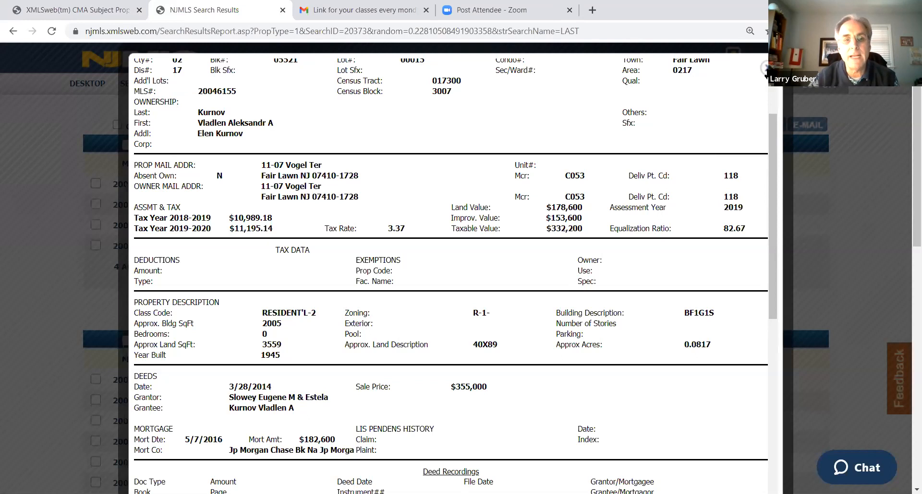
Close the tax record and fill in the subject property's lot square footage as 3600 and dwelling square footage as 2005
click(764, 70)
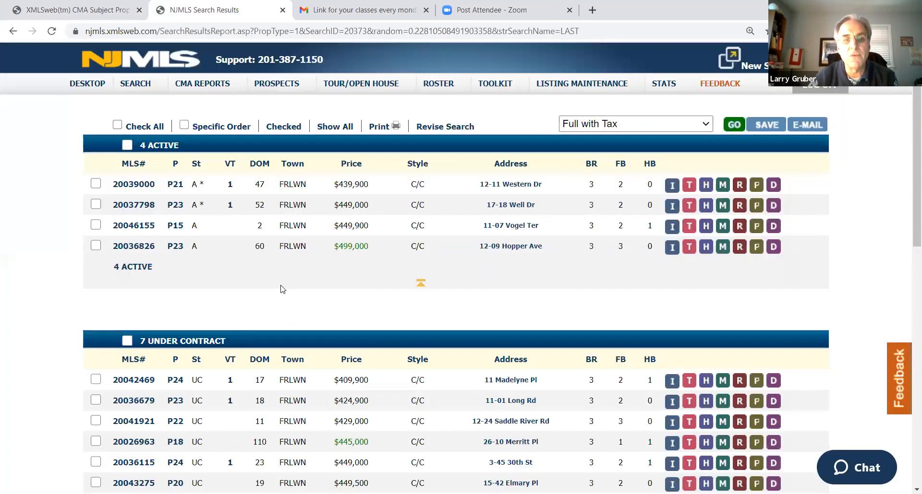
click(105, 9)
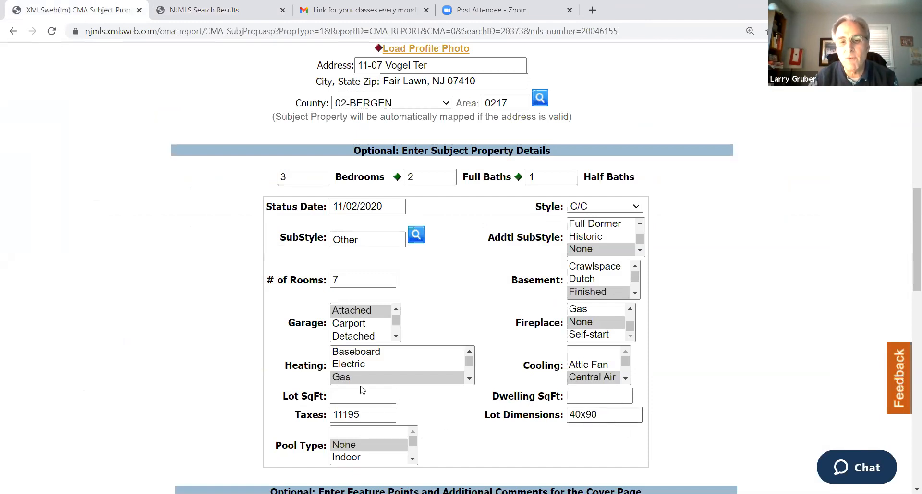
click(348, 396)
text(360)
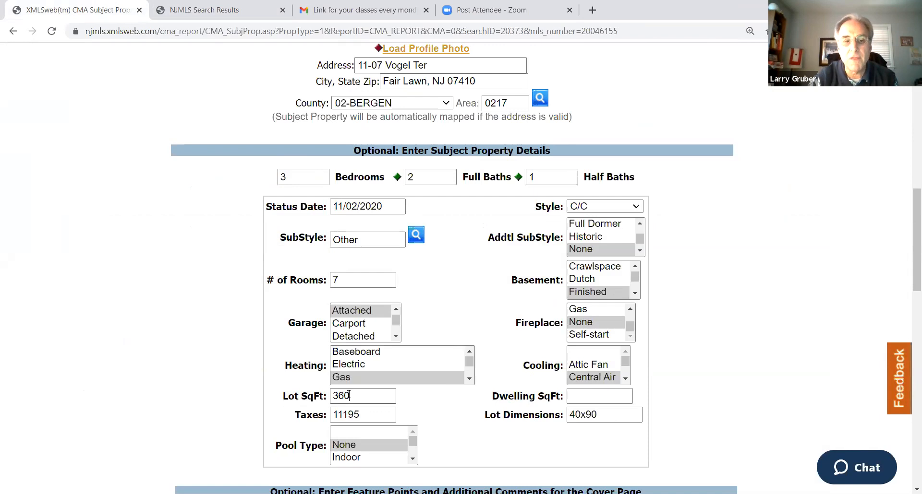
text(0)
scroll(650, 283, down, 2)
click(591, 278)
text(2005)
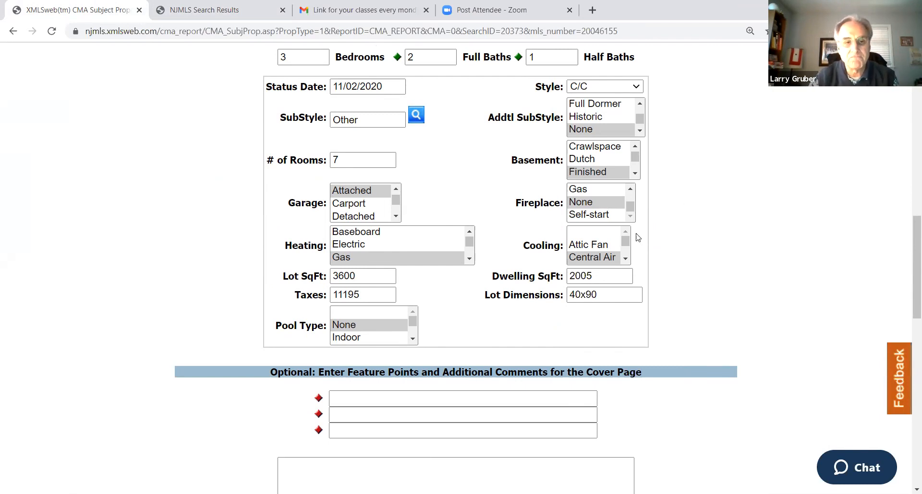
Enter the cover page feature points "Hardwood floors", "Finished basement" and "Close to park"
scroll(664, 229, down, 2)
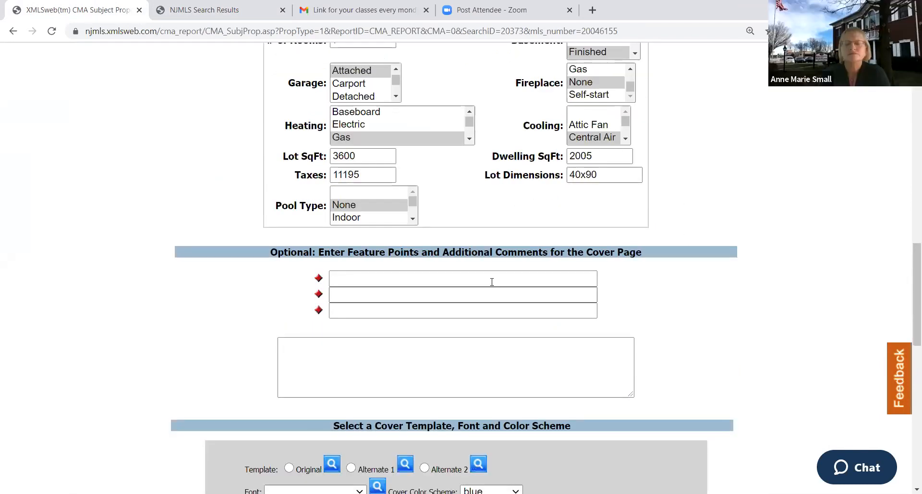
click(355, 274)
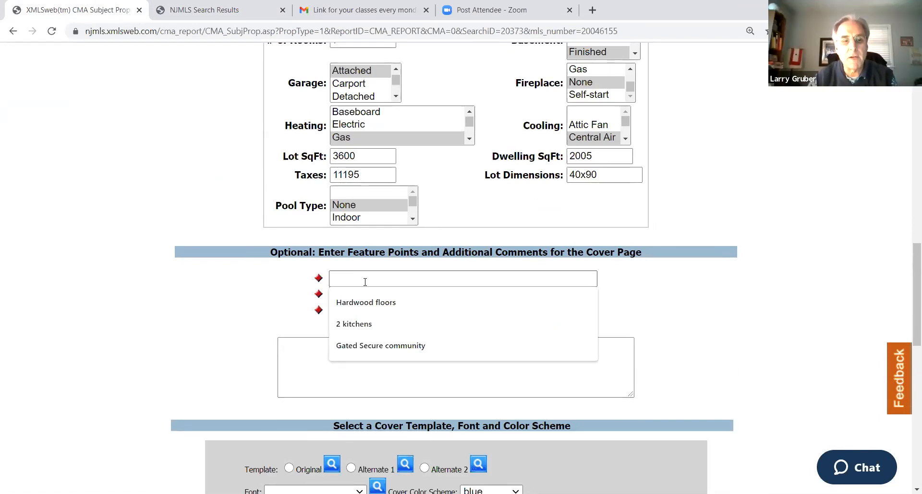
click(361, 303)
click(361, 296)
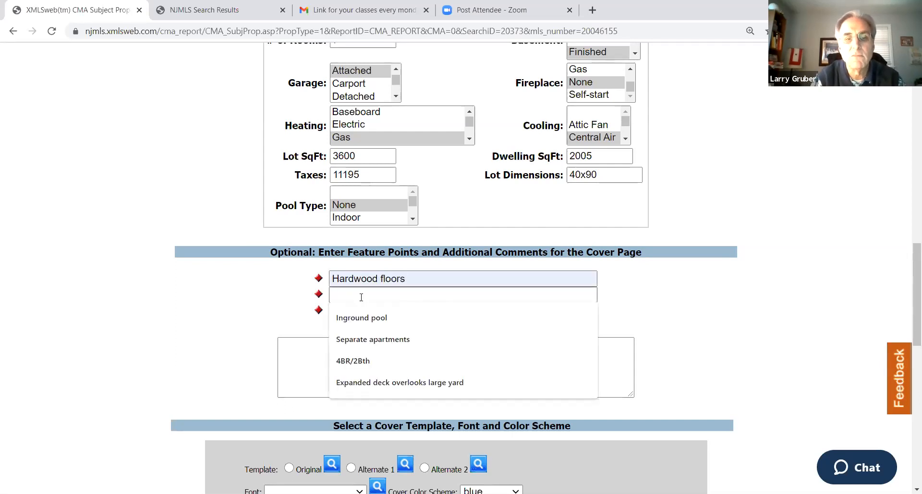
text(Finished base)
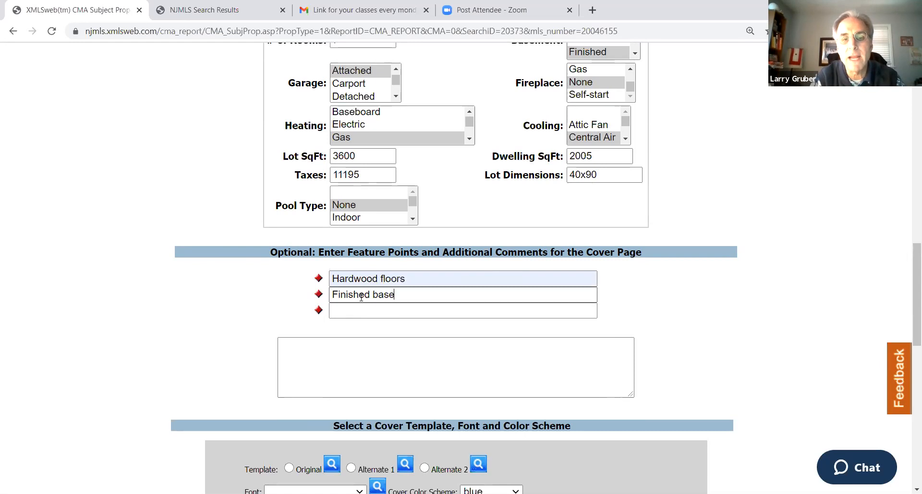
text(ment)
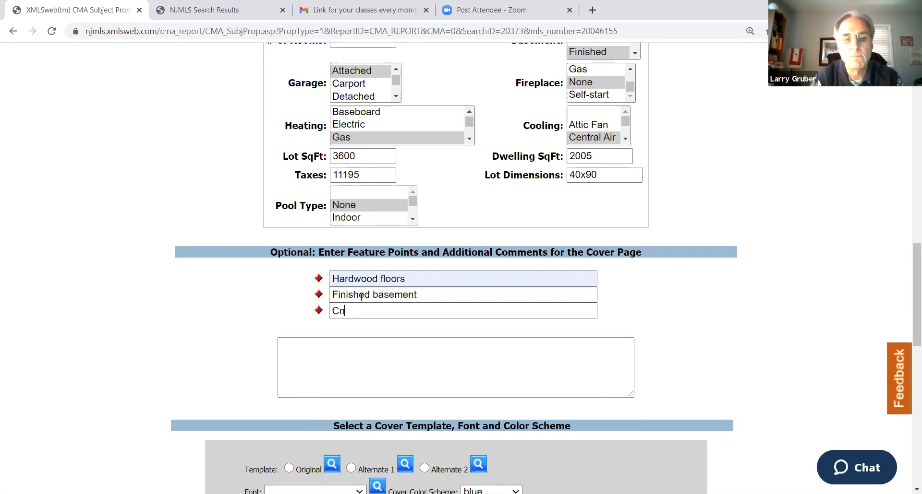
key(BackSpace)
key(BackSpace)
key(BackSpace)
text(Close to park)
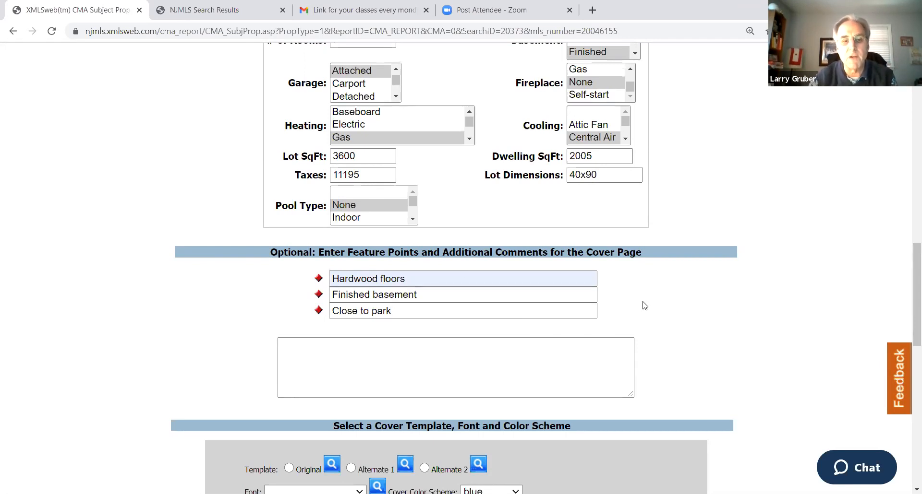
Try to save the subject property profile and continue with the Adjust the Comps option
scroll(687, 322, down, 6)
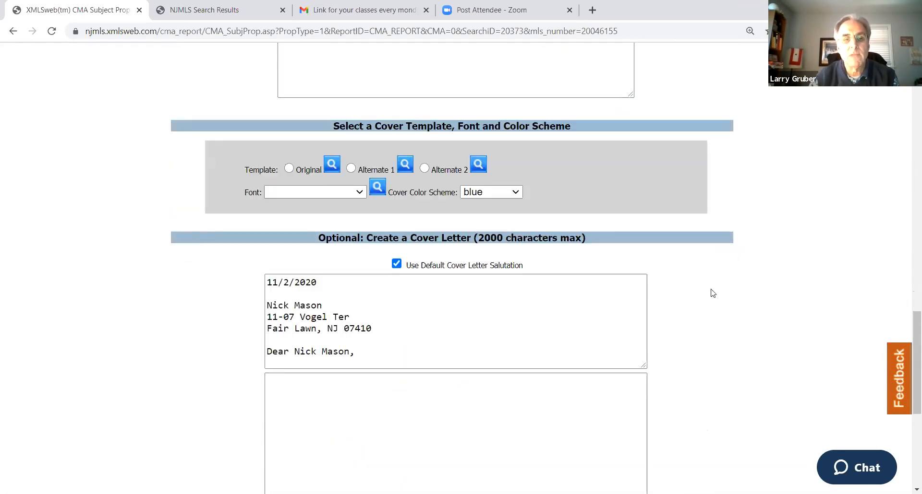
scroll(357, 168, down, 2)
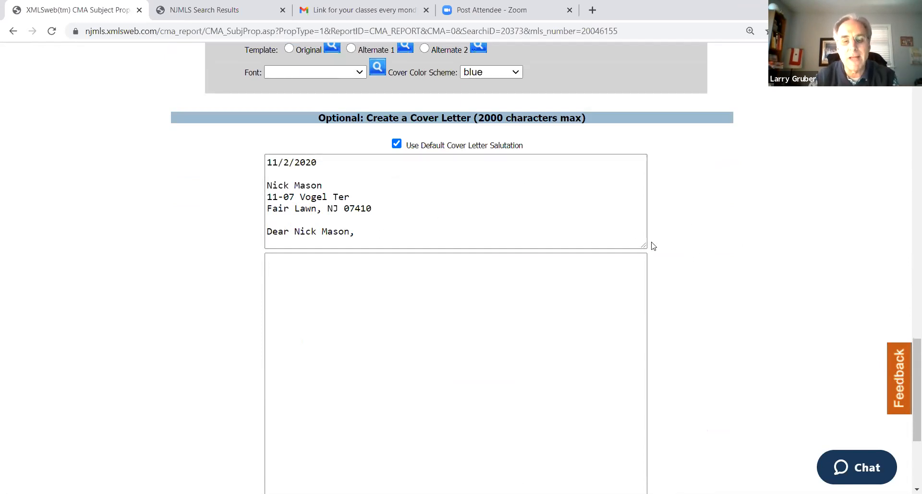
scroll(660, 253, down, 4)
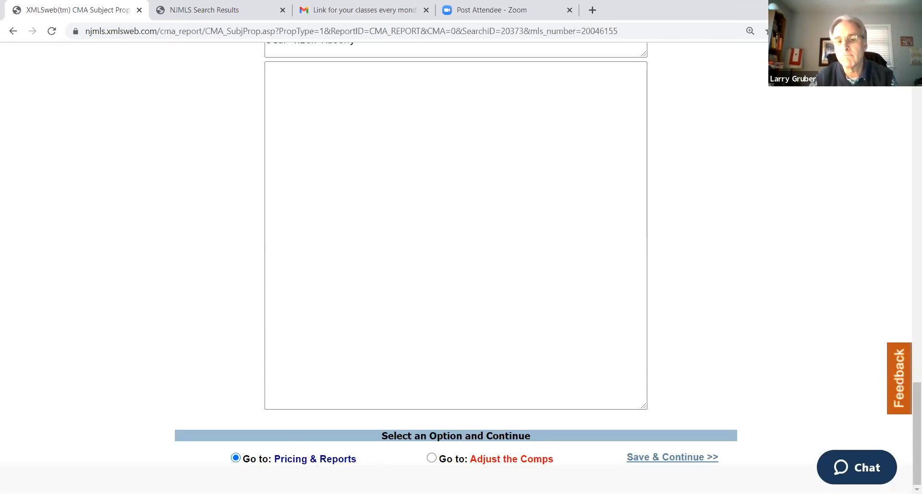
click(431, 458)
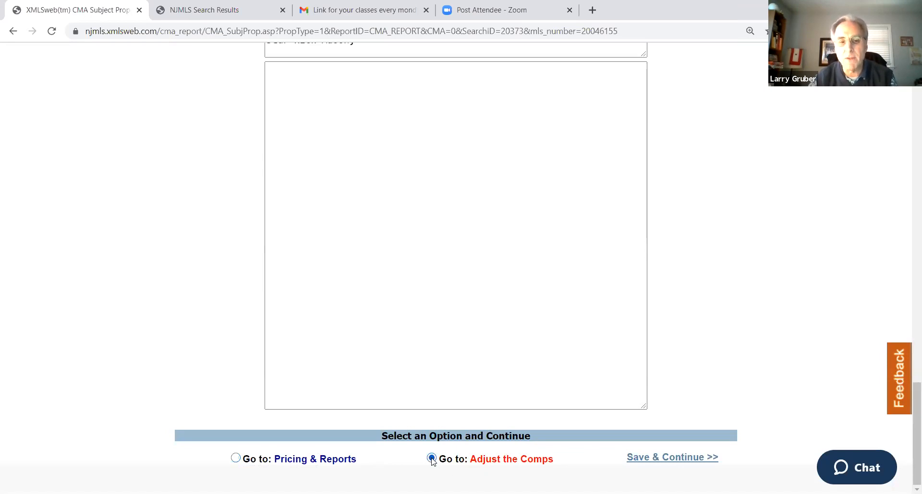
click(667, 461)
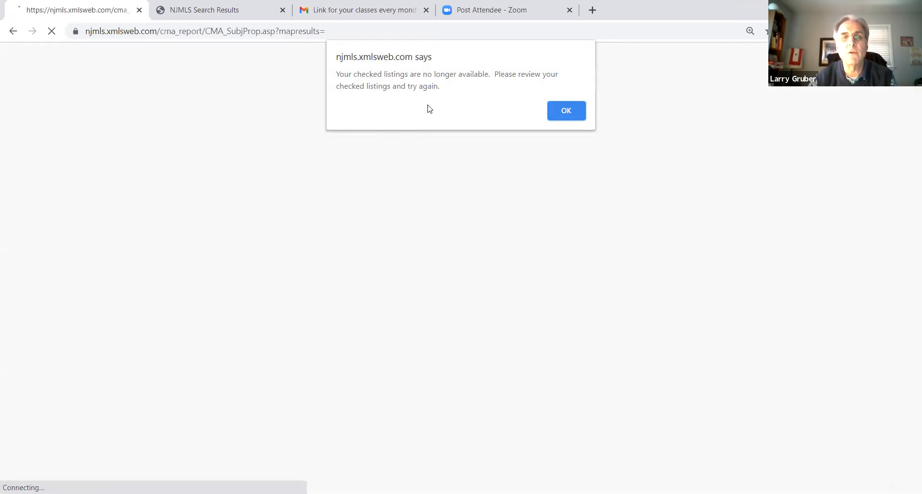
click(560, 109)
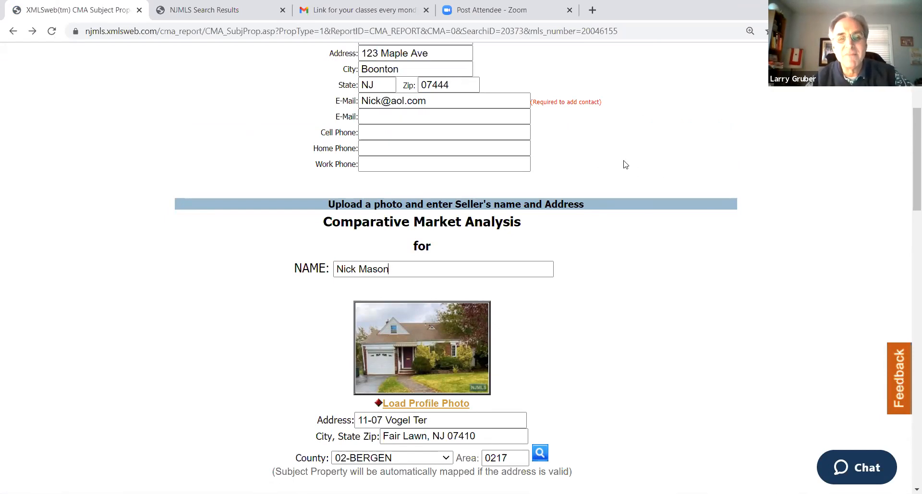
Check the search results for listings still selected for the CMA, and return to the subject property form
scroll(625, 165, down, 20)
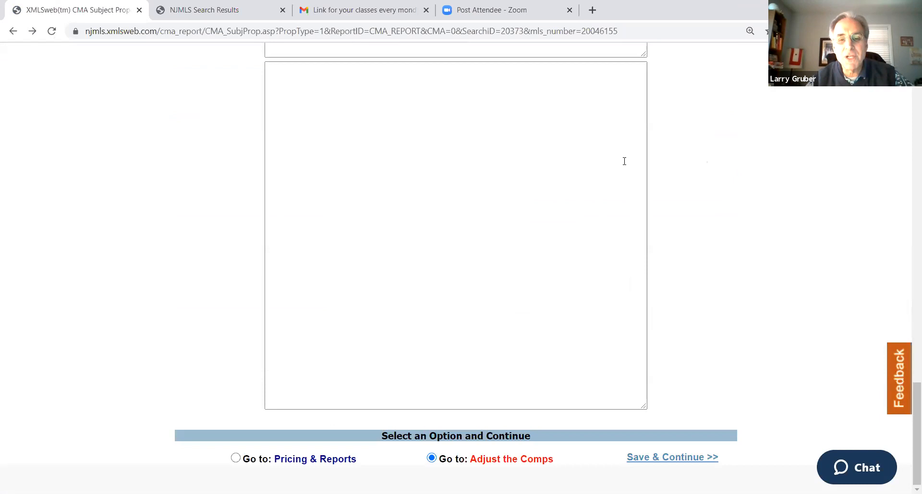
scroll(624, 161, up, 20)
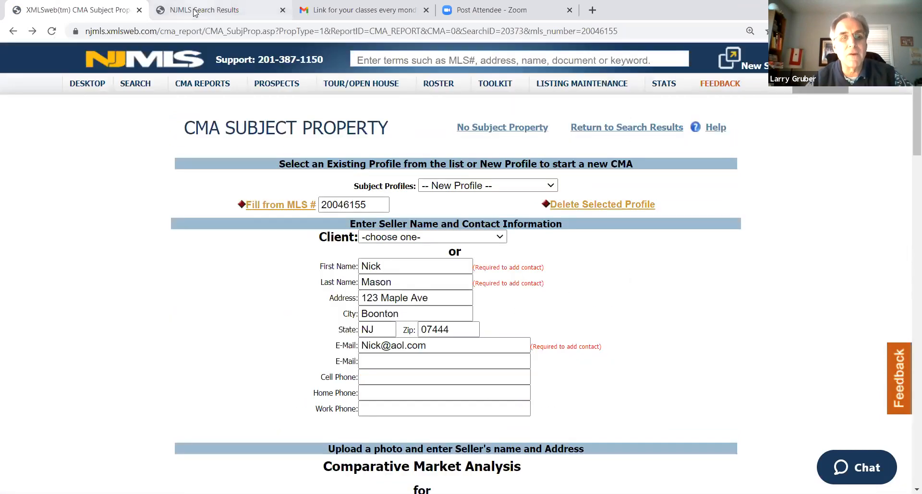
click(194, 12)
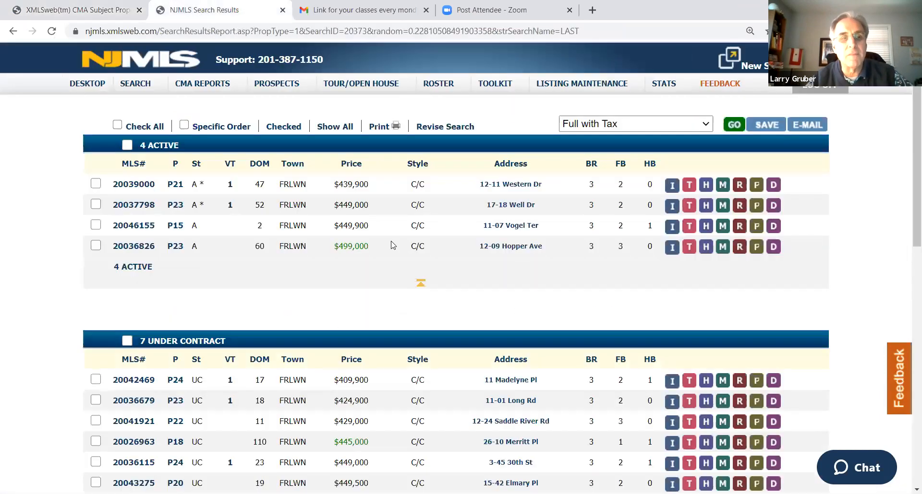
click(88, 11)
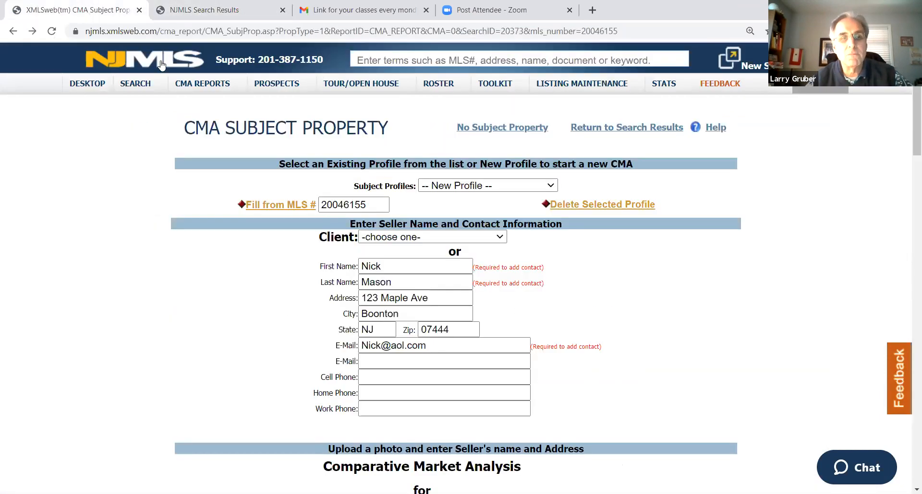
click(228, 13)
scroll(406, 219, down, 15)
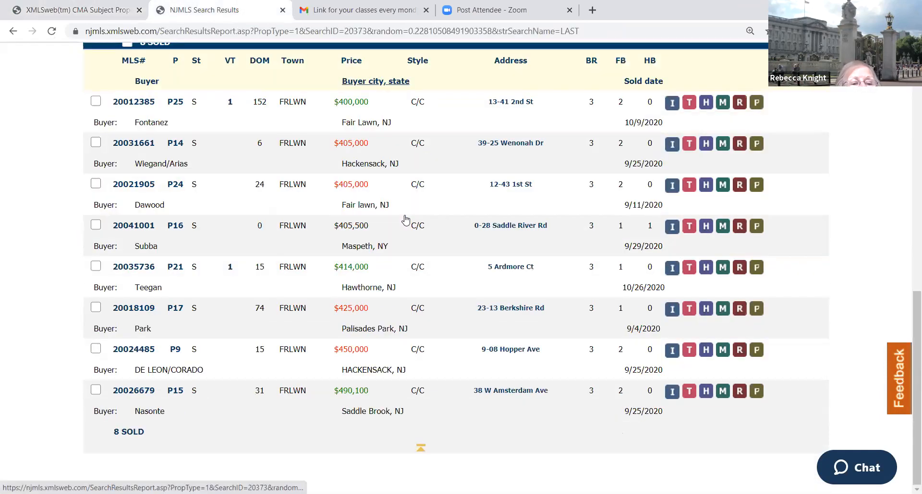
scroll(391, 186, up, 15)
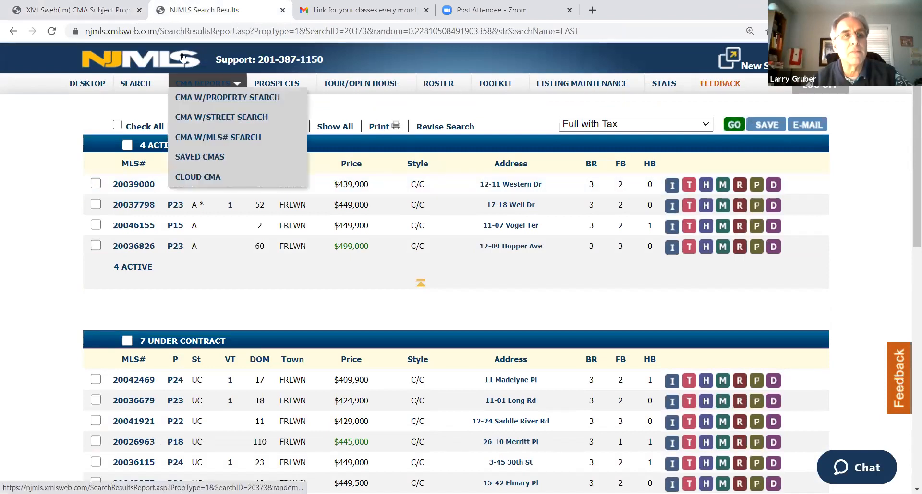
click(79, 12)
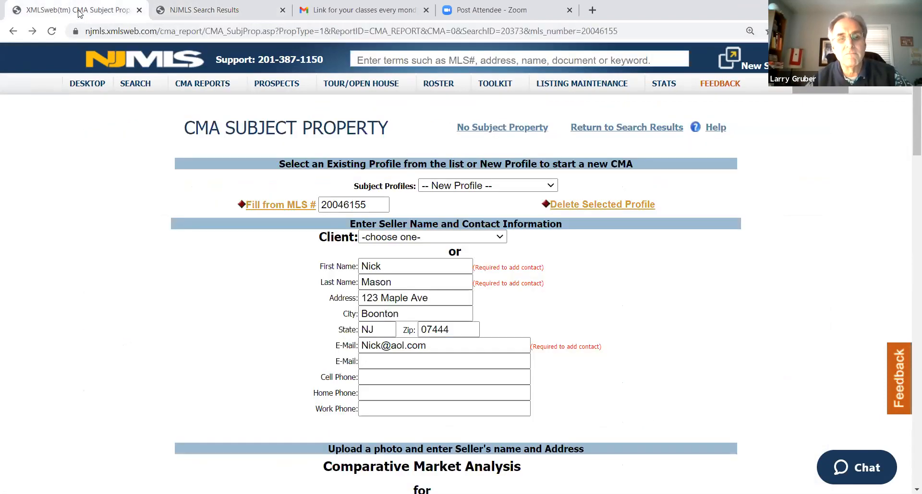
click(639, 130)
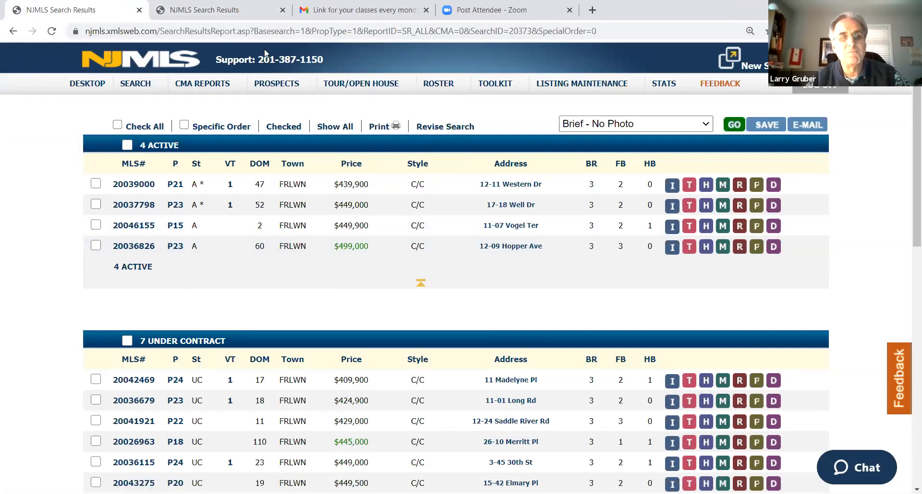
click(12, 32)
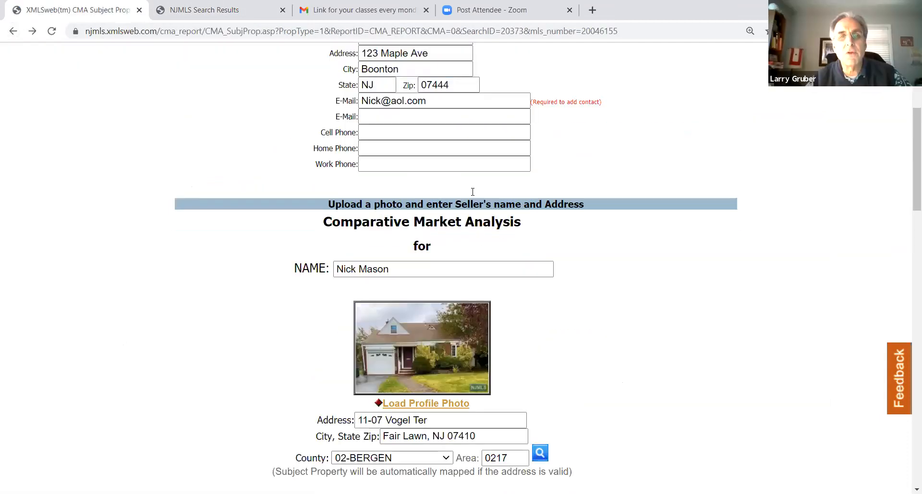
Replace the street address in the seller's contact information with the subject property's street address
scroll(472, 192, up, 4)
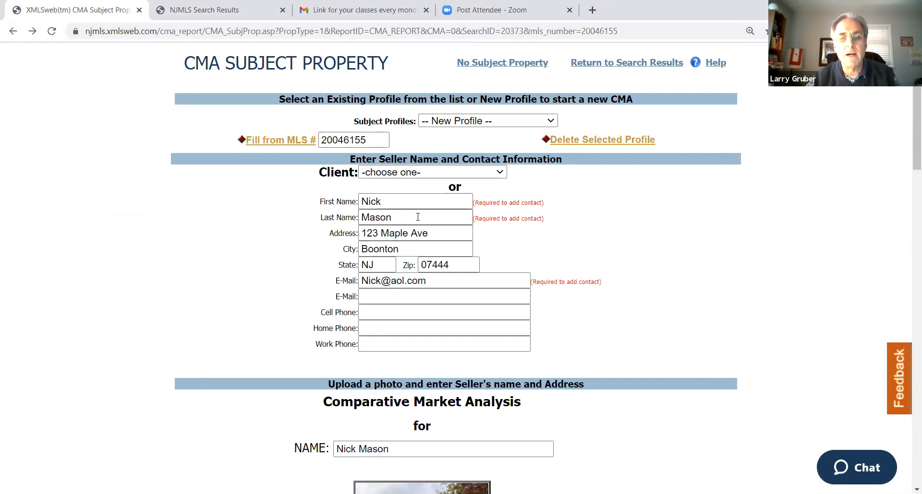
click(443, 231)
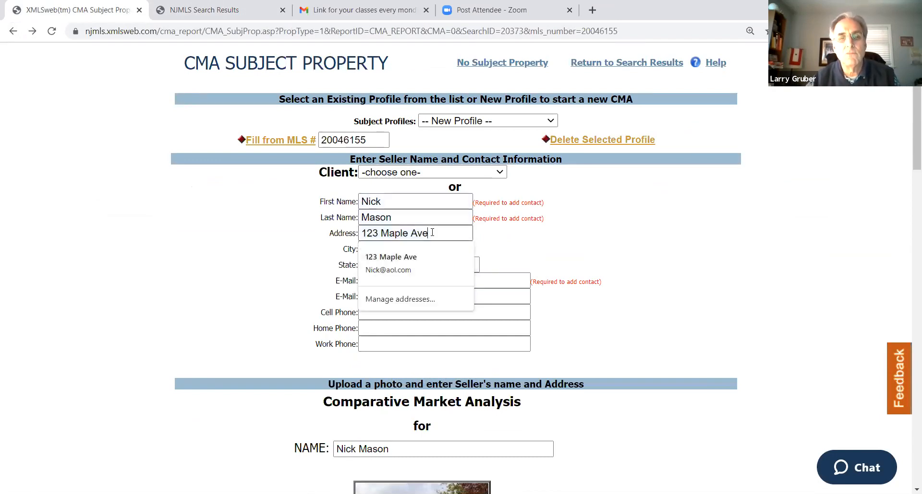
text(11-0)
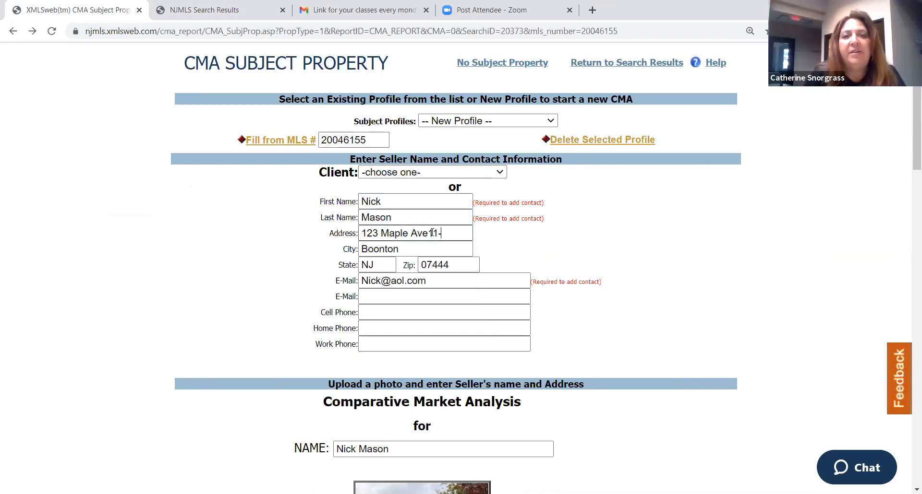
key(BackSpace)
key(BackSpace)
key(BackSpace)
key(BackSpace)
key(BackSpace)
key(BackSpace)
key(BackSpace)
key(BackSpace)
key(BackSpace)
key(BackSpace)
key(BackSpace)
key(BackSpace)
key(BackSpace)
key(BackSpace)
key(BackSpace)
key(BackSpace)
key(BackSpace)
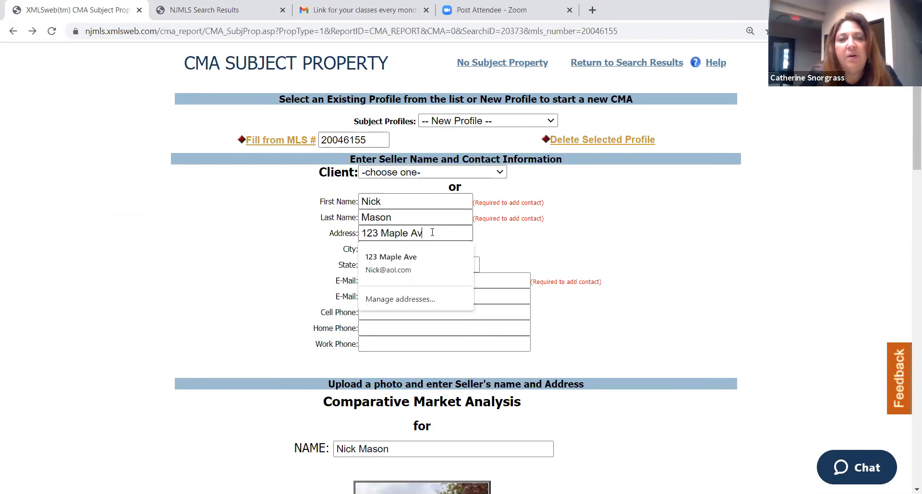
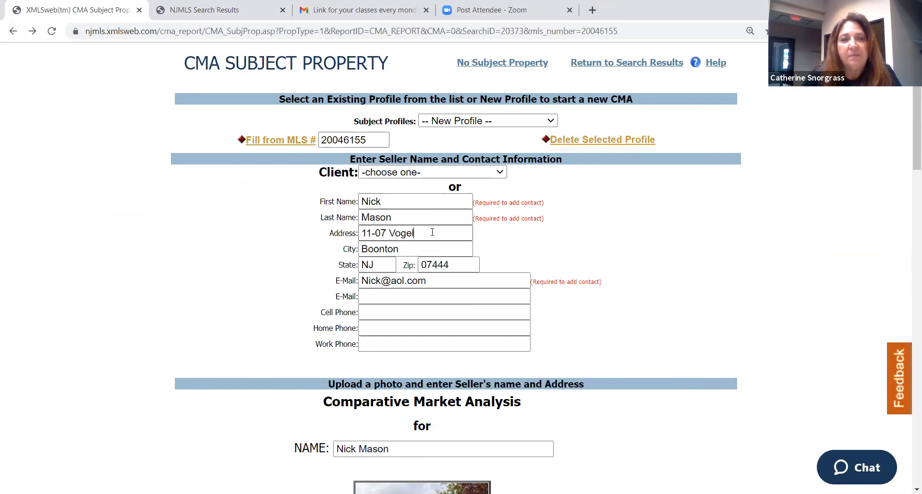
key(Tab)
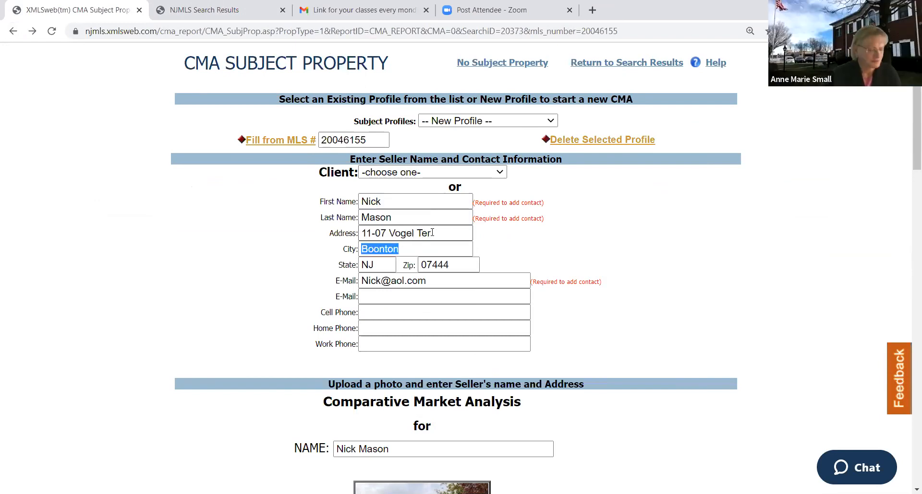
Set the city and zip code in the seller's contact information to match the subject property's address
text(Fair L)
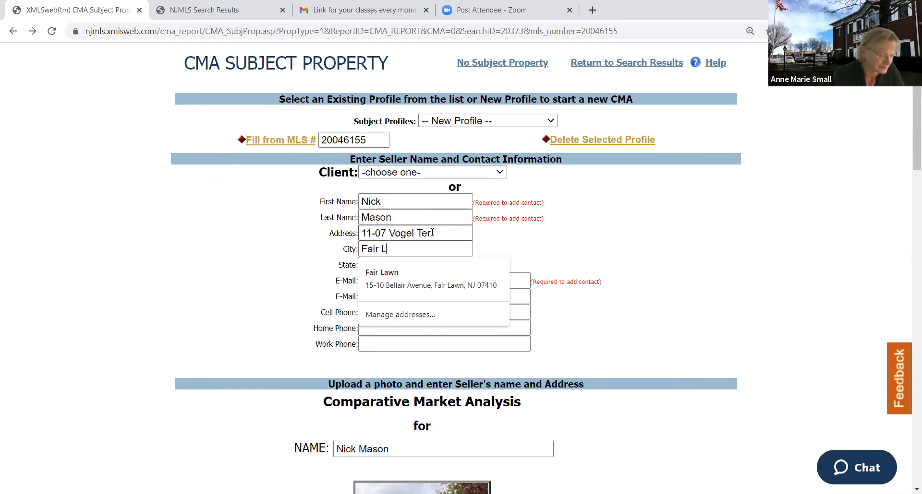
text(awn)
key(Tab)
key(Tab)
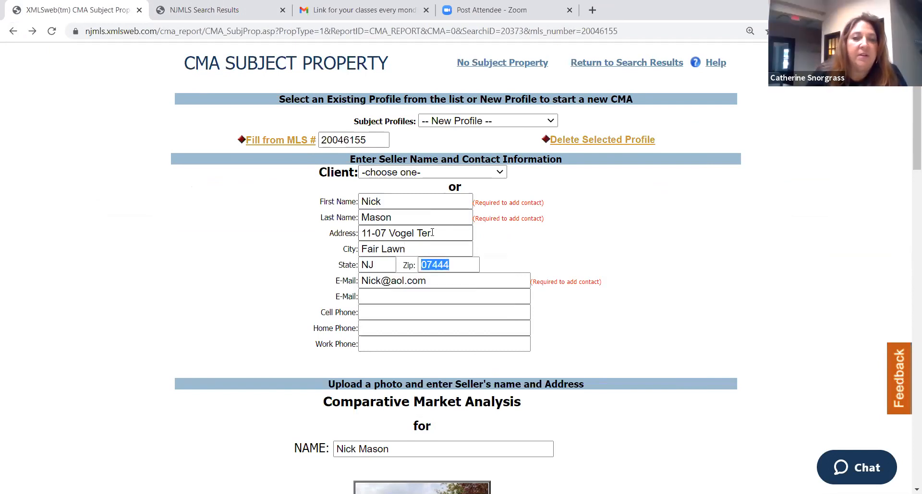
text(07410)
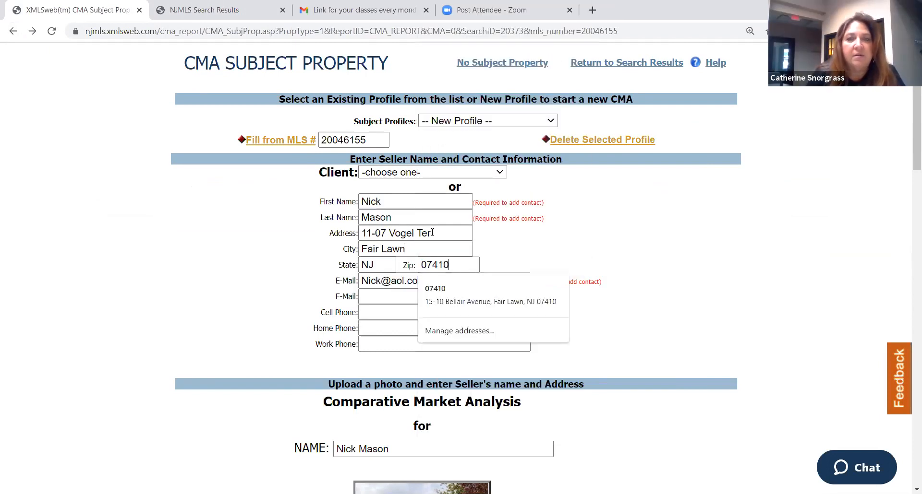
Try to save the profile with the corrected seller contact details and continue to the comp adjustments
key(Tab)
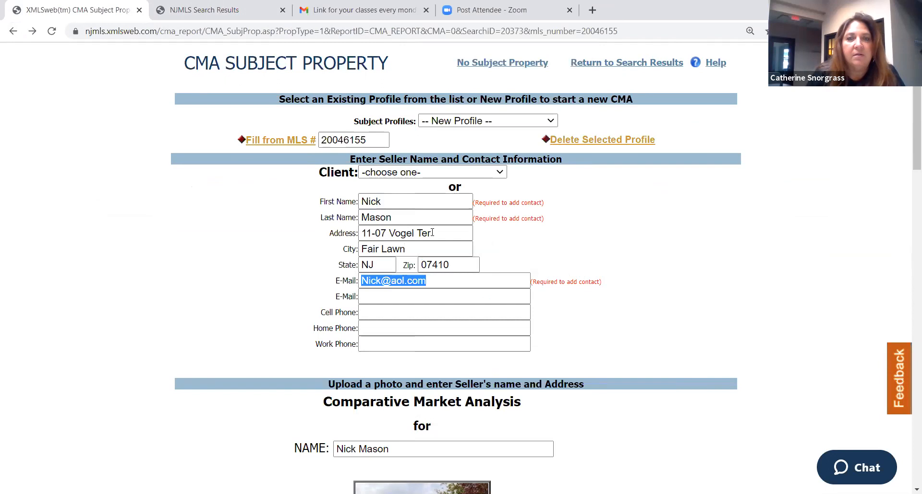
click(619, 233)
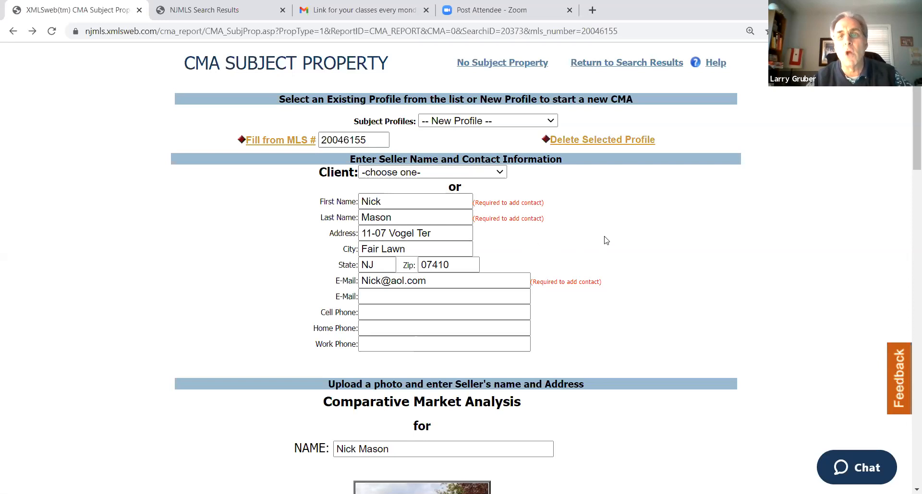
scroll(604, 240, down, 7)
scroll(603, 242, down, 20)
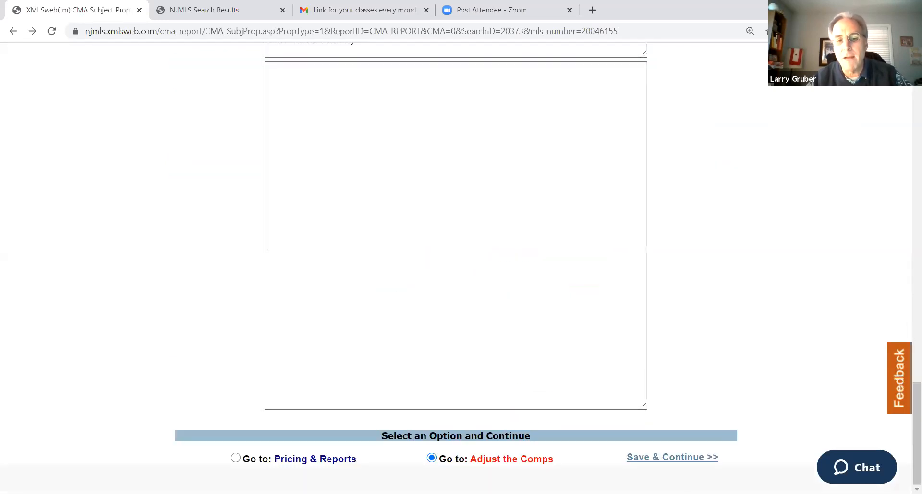
click(656, 460)
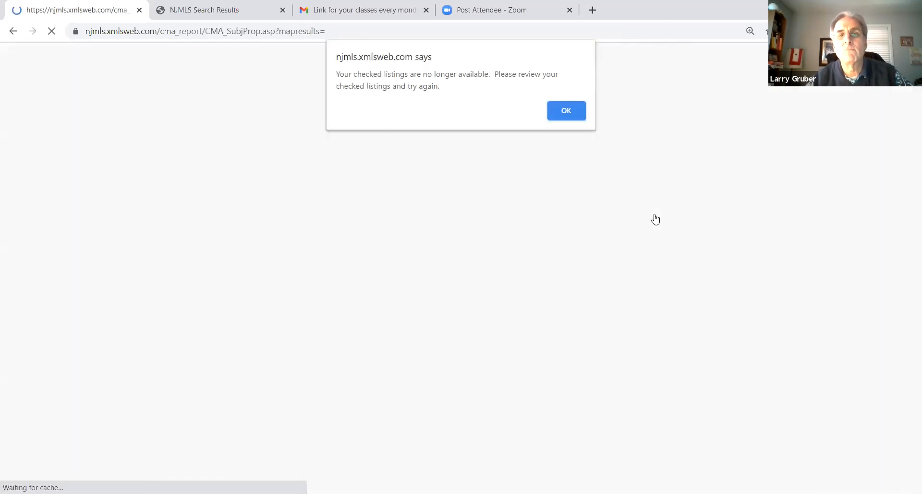
click(569, 111)
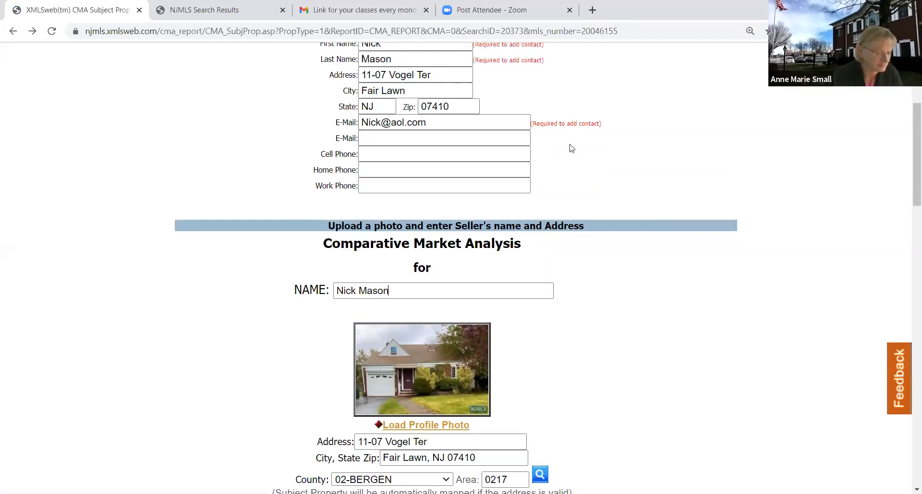
scroll(559, 168, up, 5)
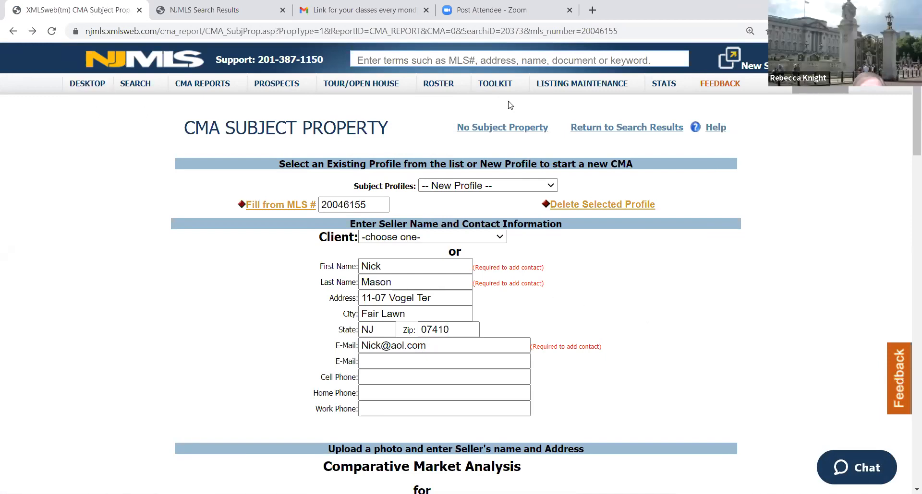
Return to the search results and select every listing except the subject property, MLS# 20046155
click(610, 128)
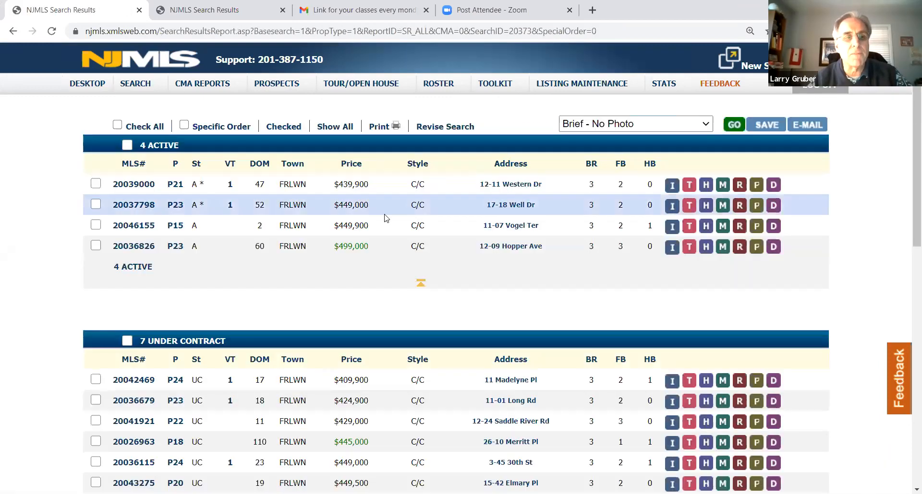
scroll(382, 216, down, 12)
scroll(382, 216, up, 15)
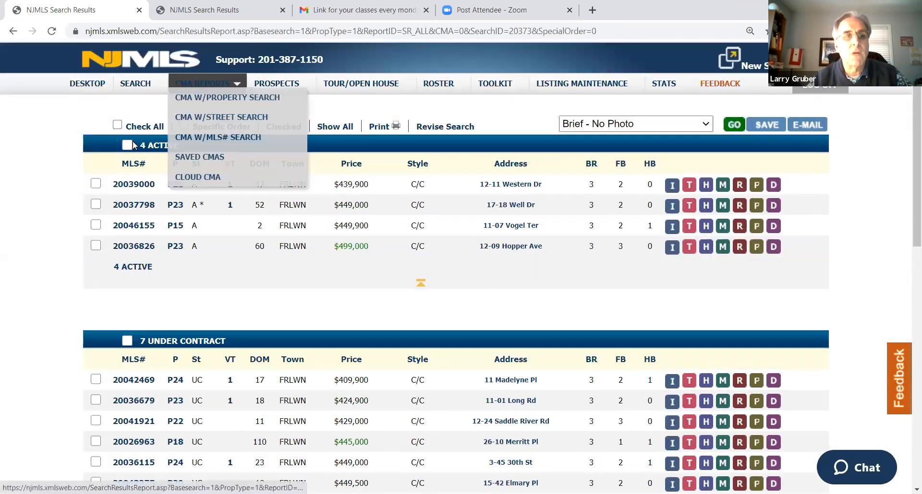
click(117, 126)
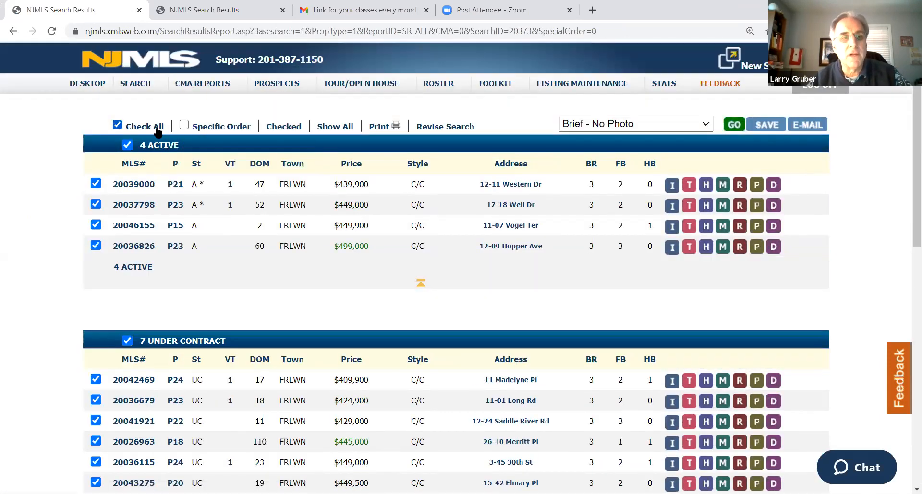
click(95, 224)
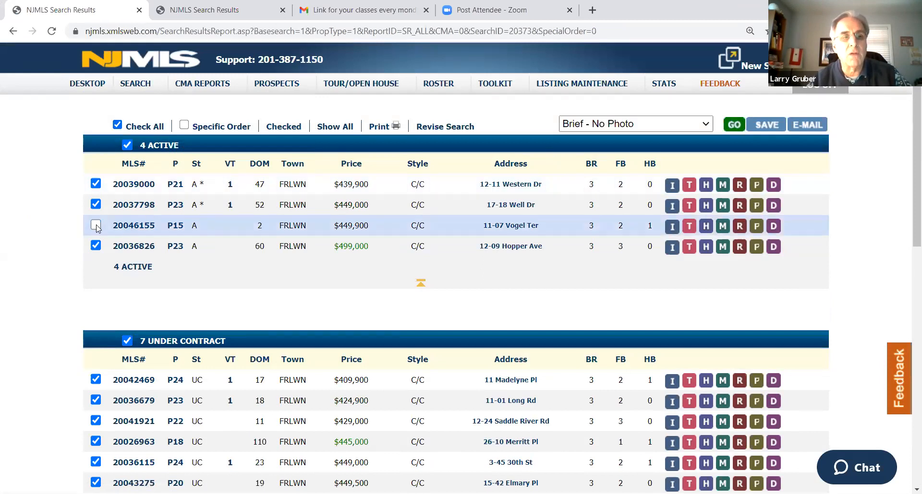
scroll(216, 218, down, 11)
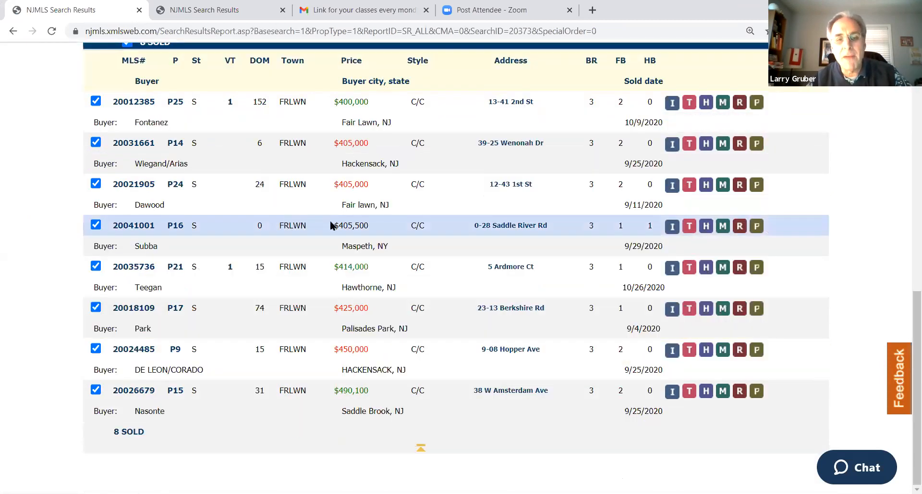
scroll(330, 225, up, 12)
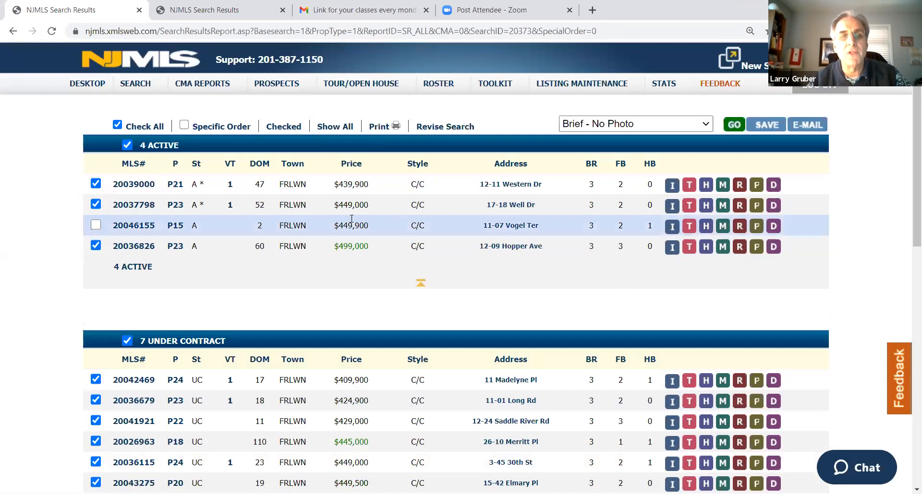
Generate a CMA Report from the selected listings
click(608, 126)
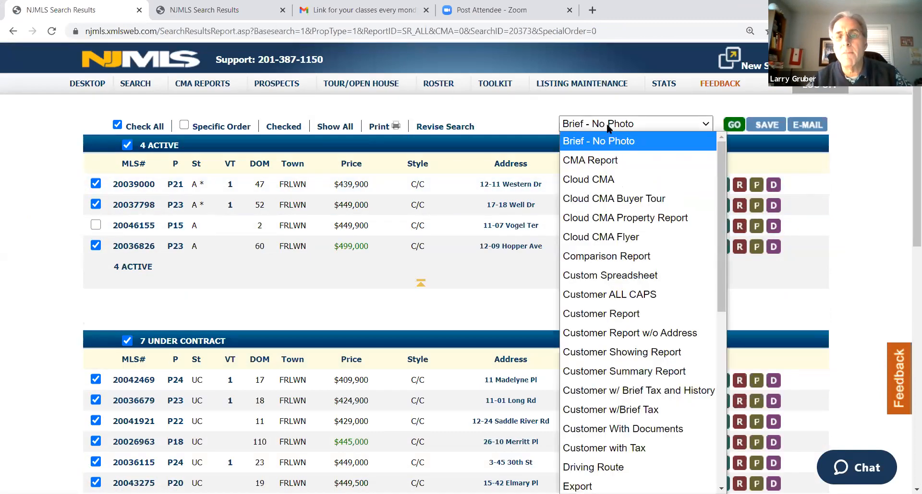
click(706, 160)
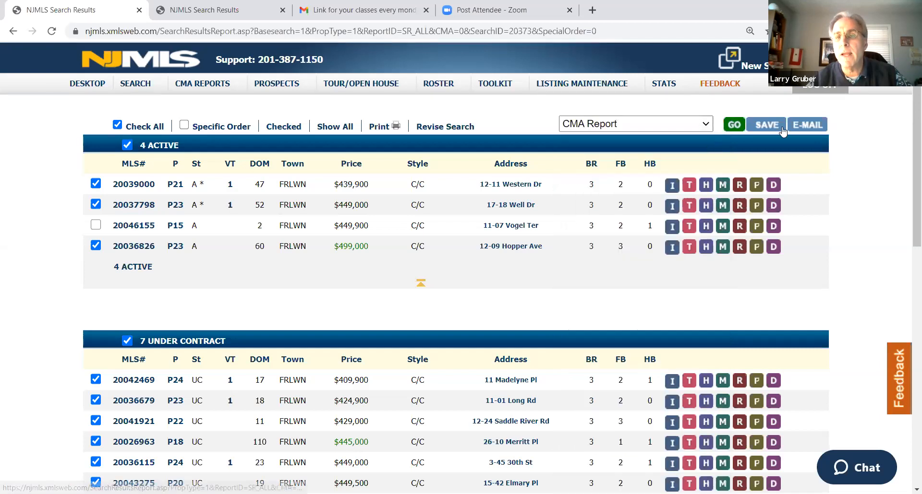
click(736, 126)
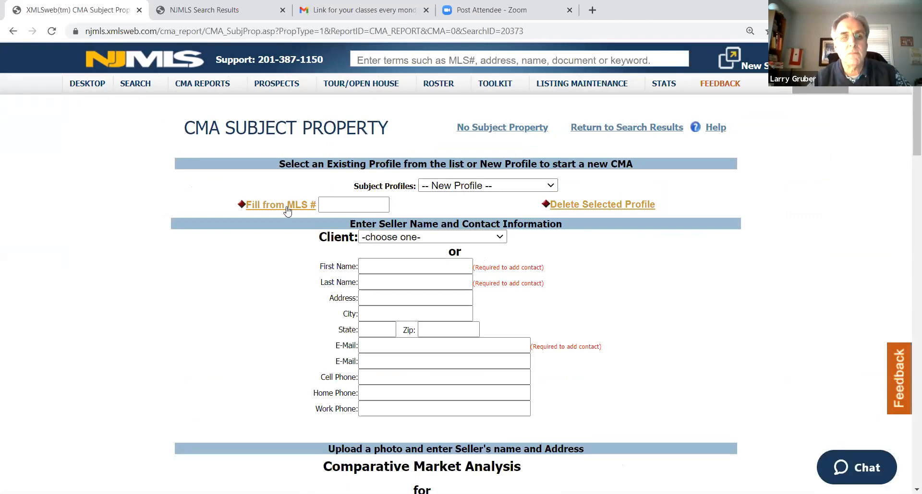
Fill the new subject property profile from MLS# 20046155 and check the imported property details
click(334, 206)
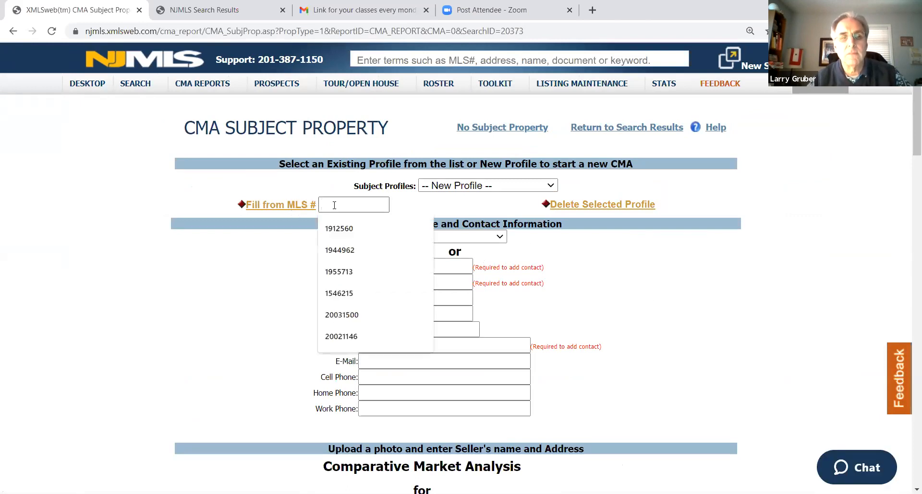
right_click(334, 205)
click(371, 301)
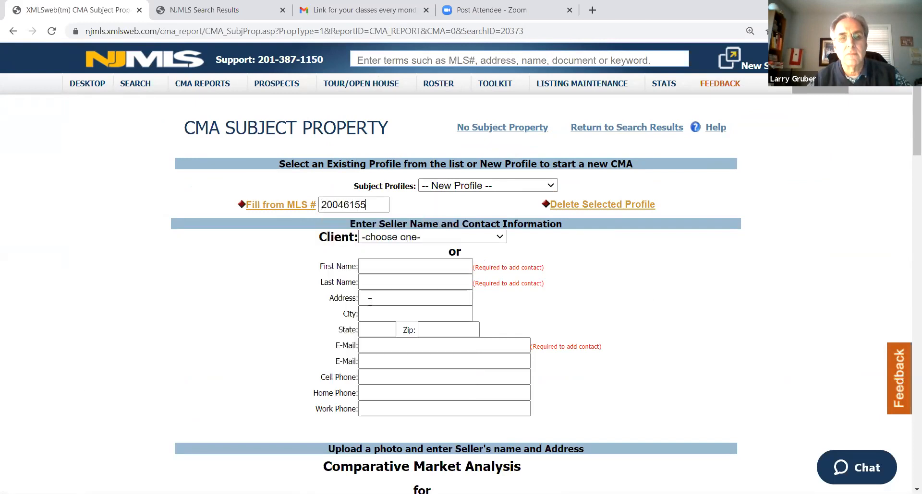
click(292, 208)
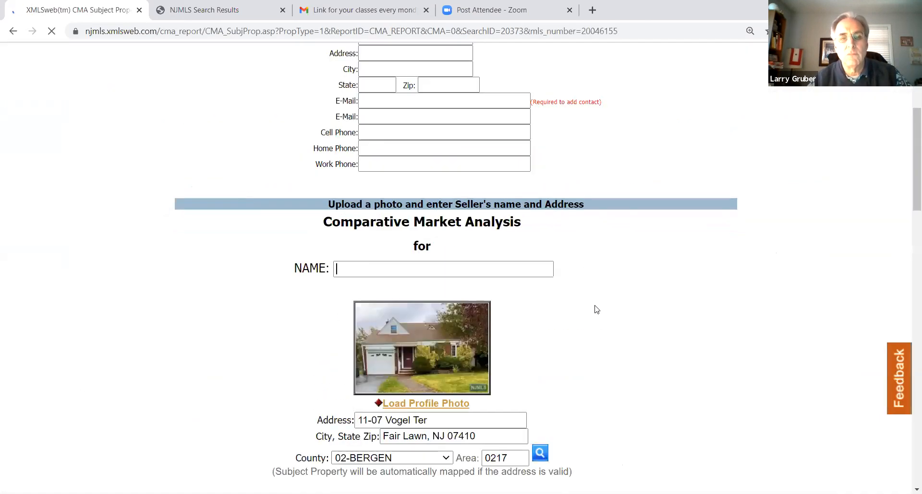
scroll(667, 259, down, 8)
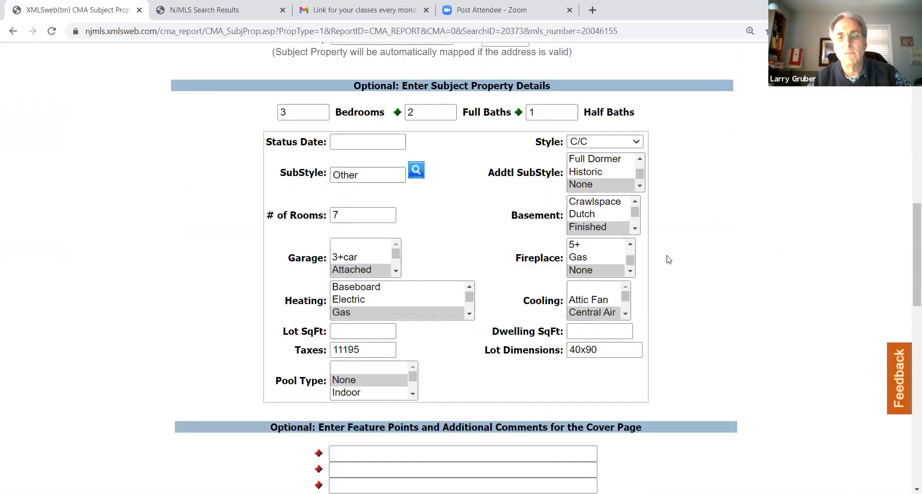
scroll(672, 257, down, 4)
scroll(672, 256, up, 15)
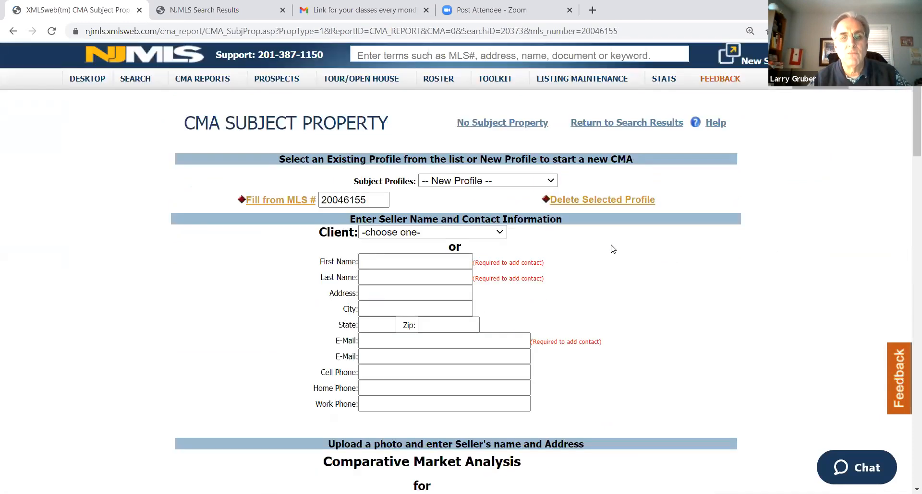
Enter the seller's first and last name and fill in the address and e-mail from the saved suggestion matching the subject property
click(406, 265)
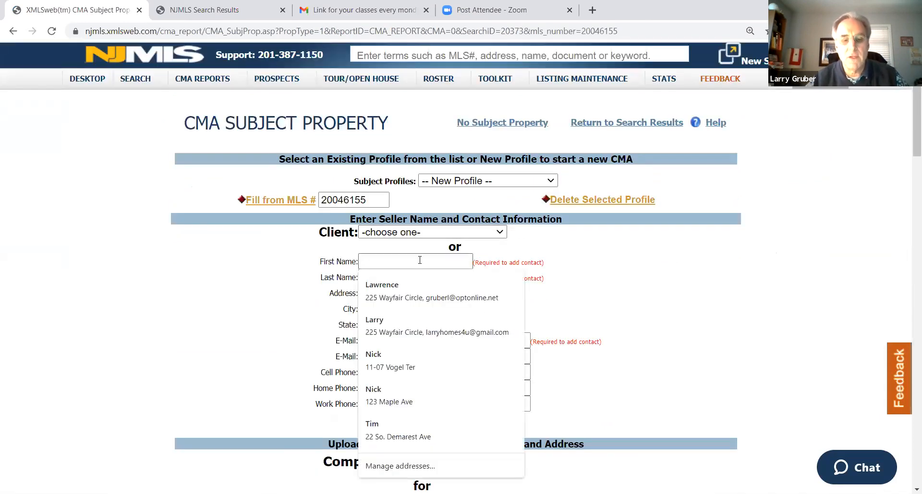
key(Tab)
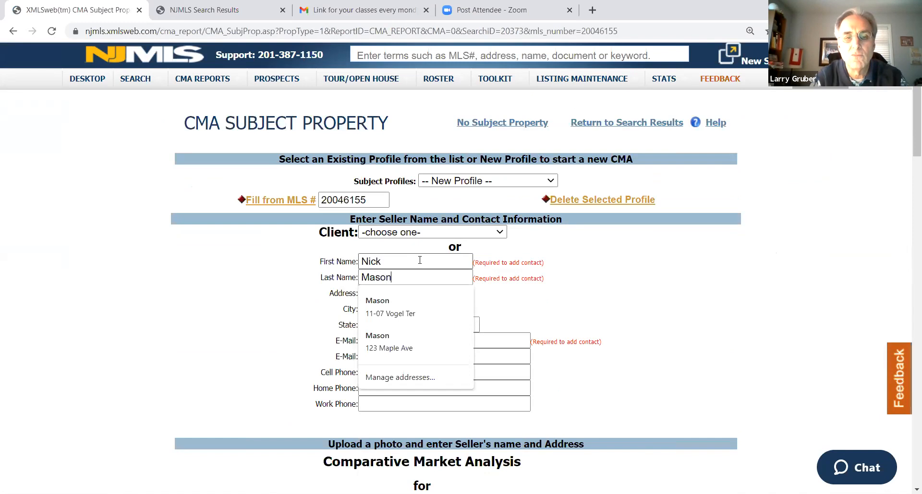
key(Tab)
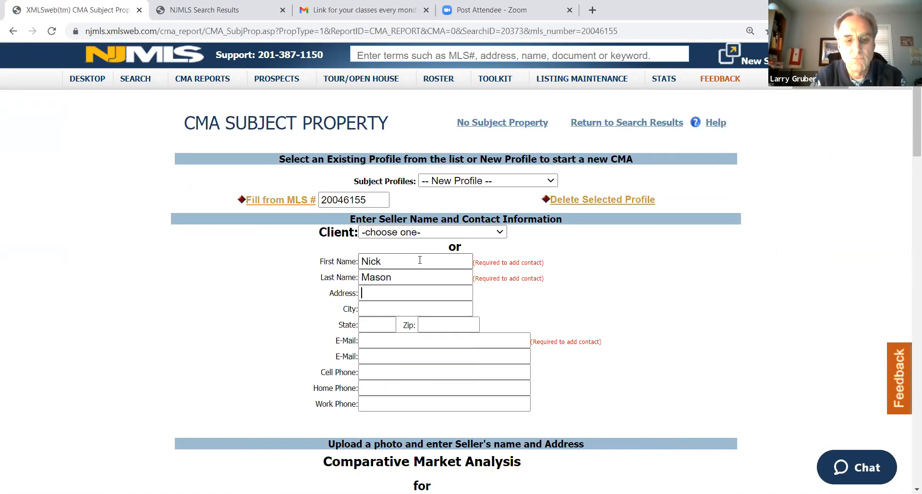
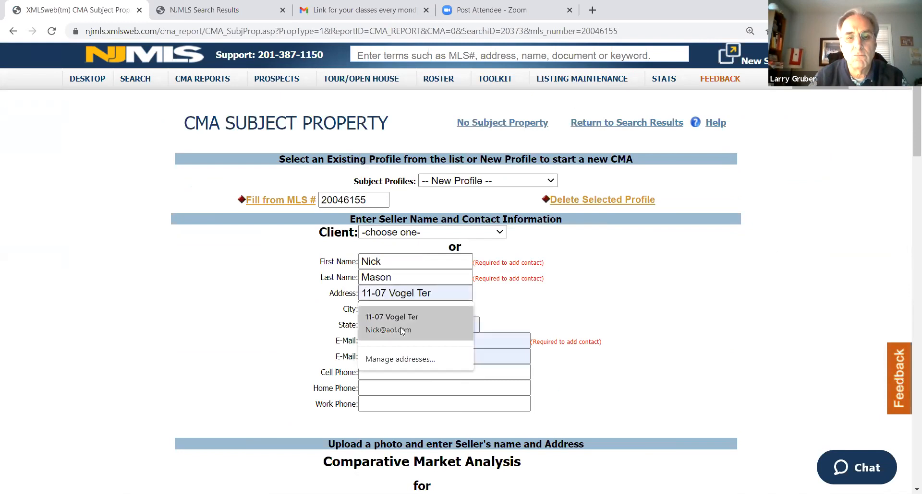
click(405, 329)
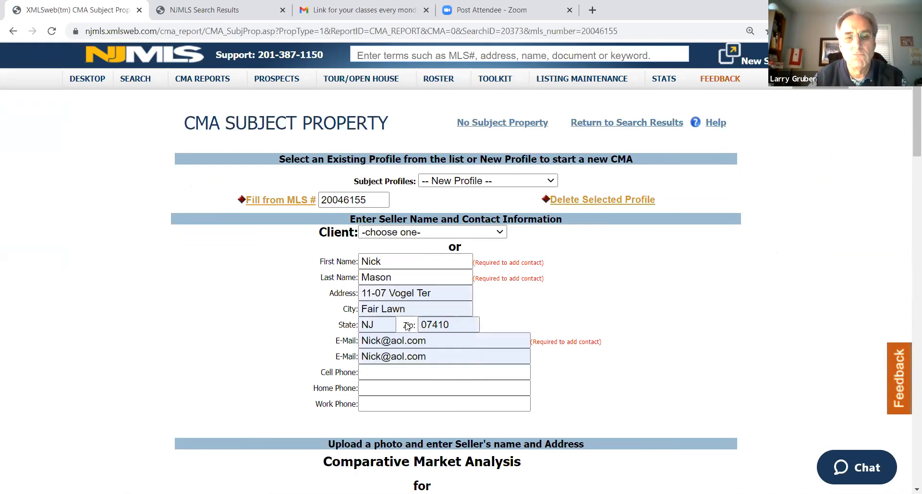
Set the subject property's lot size to 3600 sq ft and its dwelling size to 2005 sq ft
scroll(450, 363, down, 13)
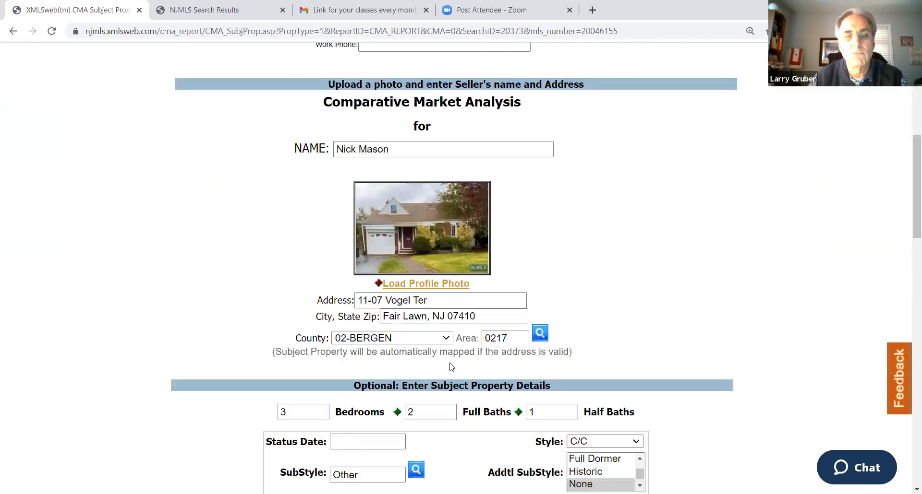
scroll(452, 367, down, 3)
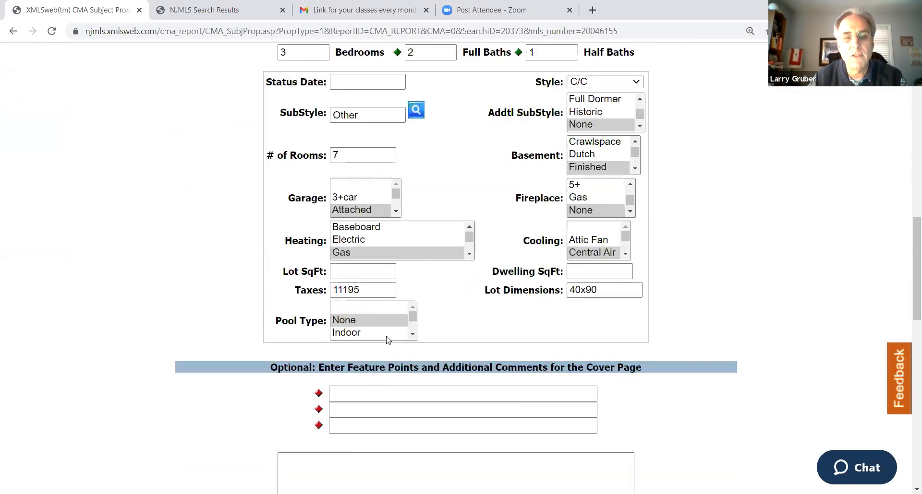
click(348, 271)
text(3600)
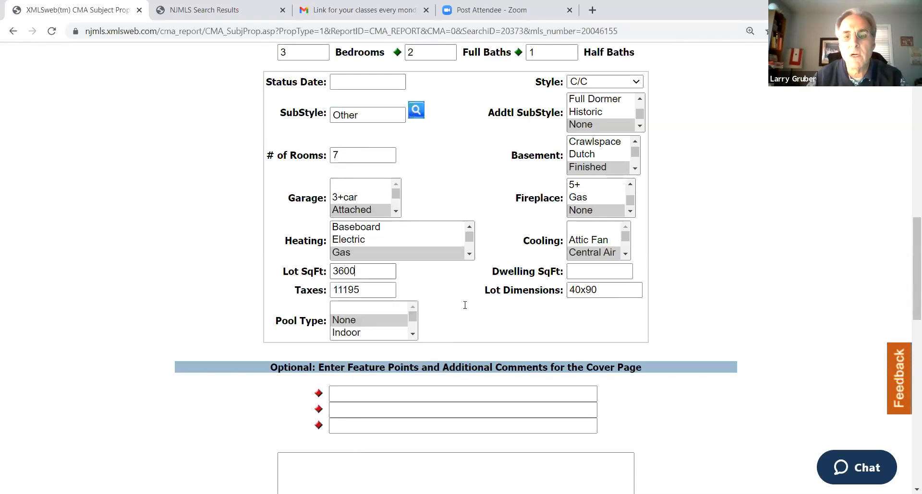
click(582, 273)
text(2005)
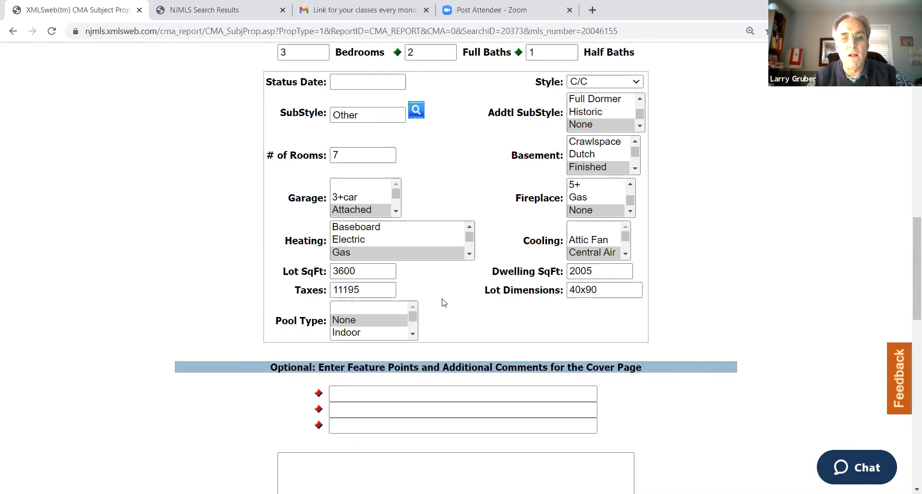
Select the Adjust the Comps option, then save the subject property profile and continue
scroll(457, 318, down, 13)
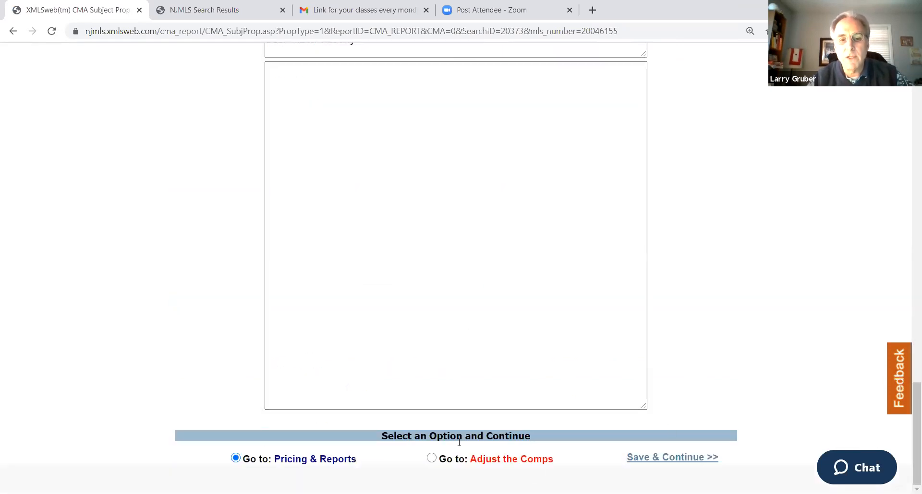
click(434, 459)
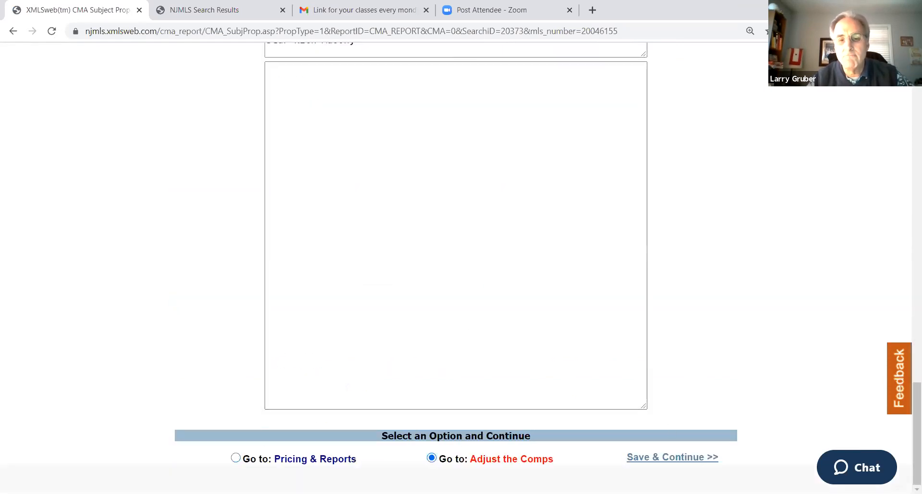
click(654, 459)
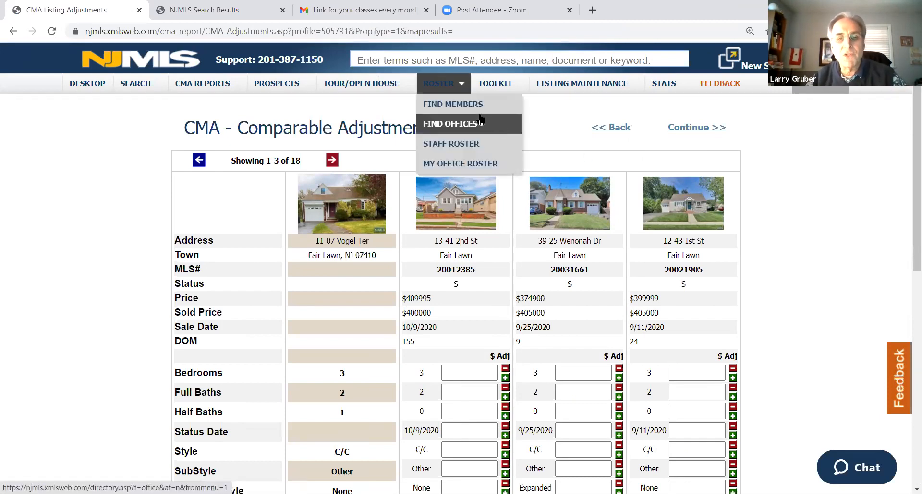
Review how the first three comps compare with the subject property, from prices and features down to the adjusted price
scroll(547, 119, down, 3)
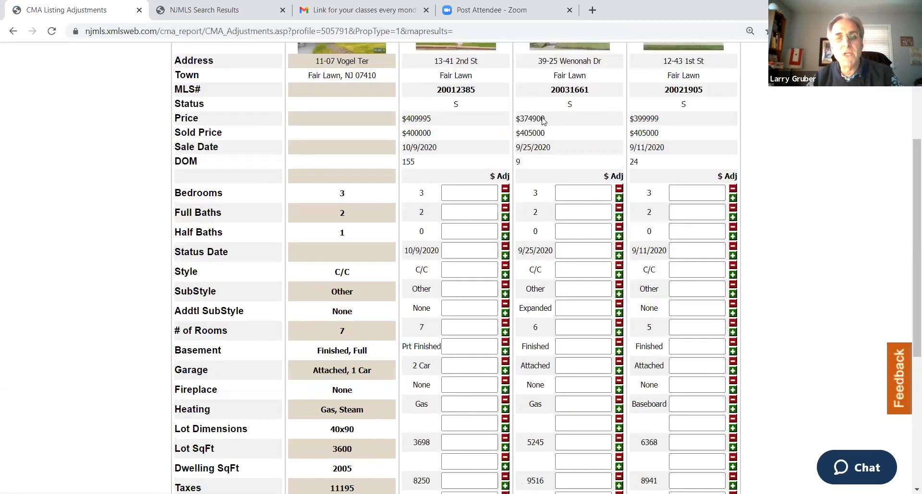
scroll(542, 120, up, 2)
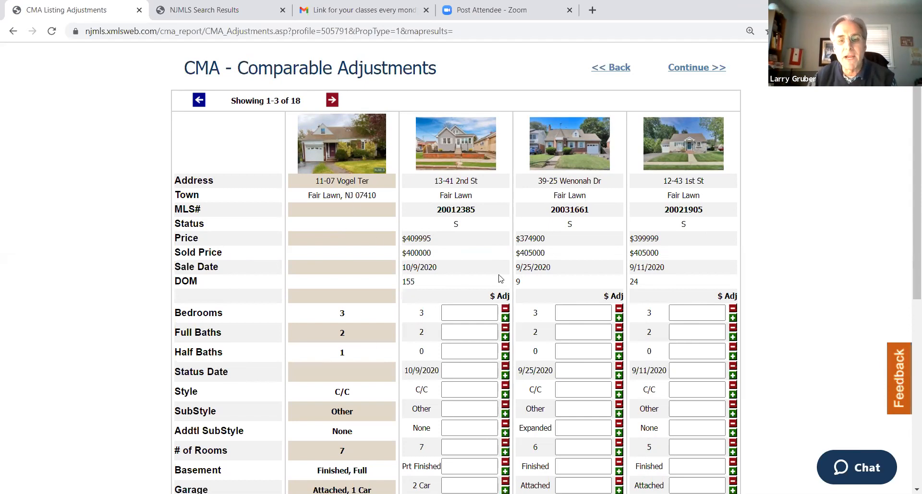
scroll(499, 279, down, 8)
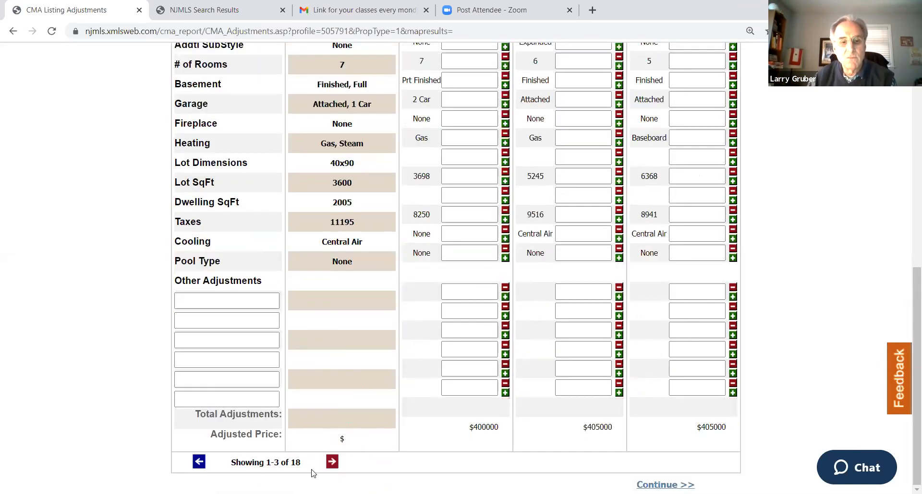
scroll(311, 186, up, 8)
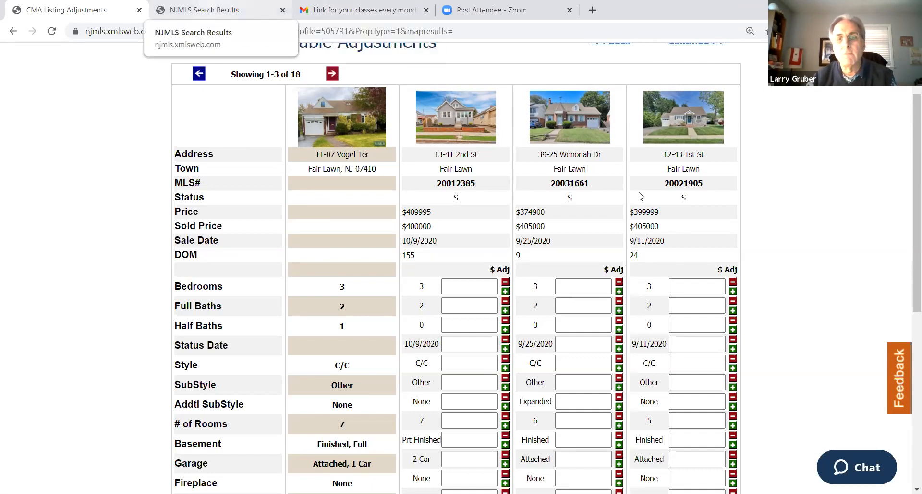
key(ctrl+Tab)
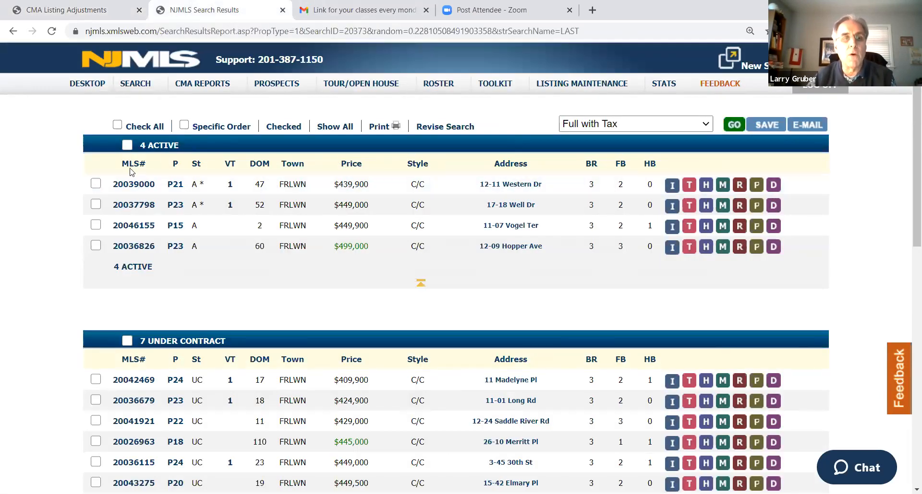
click(127, 145)
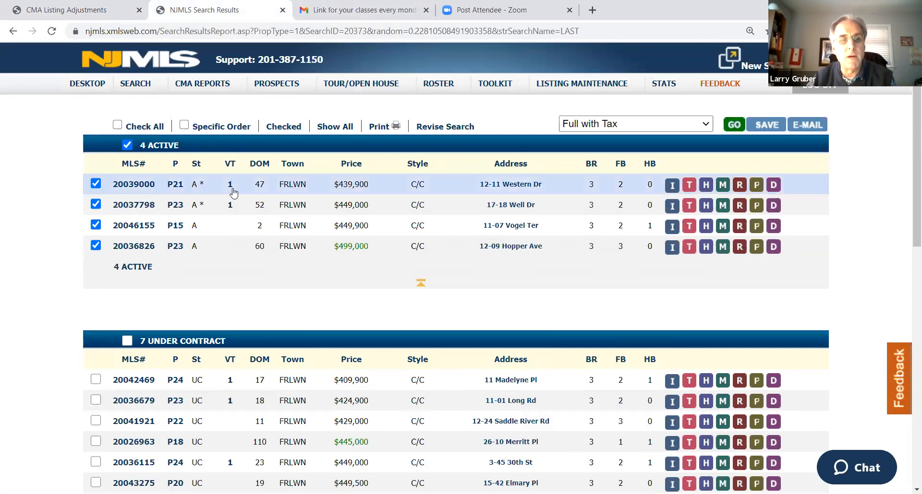
click(117, 125)
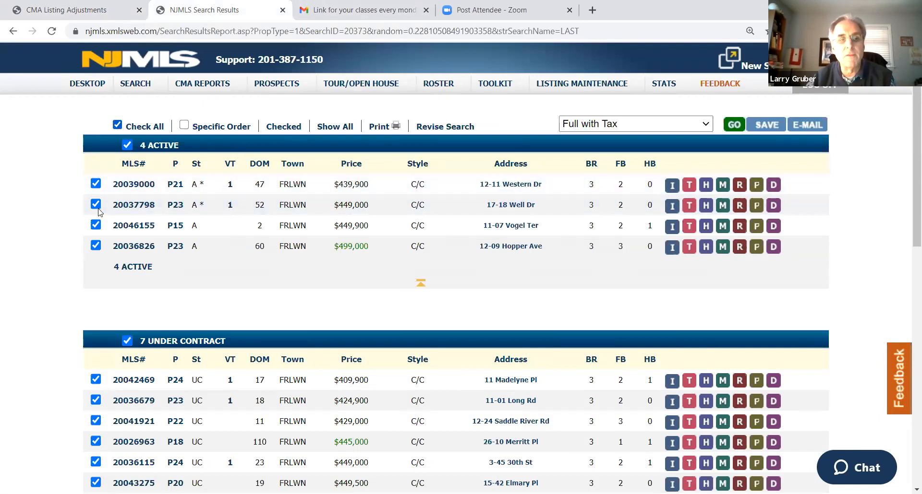
click(96, 225)
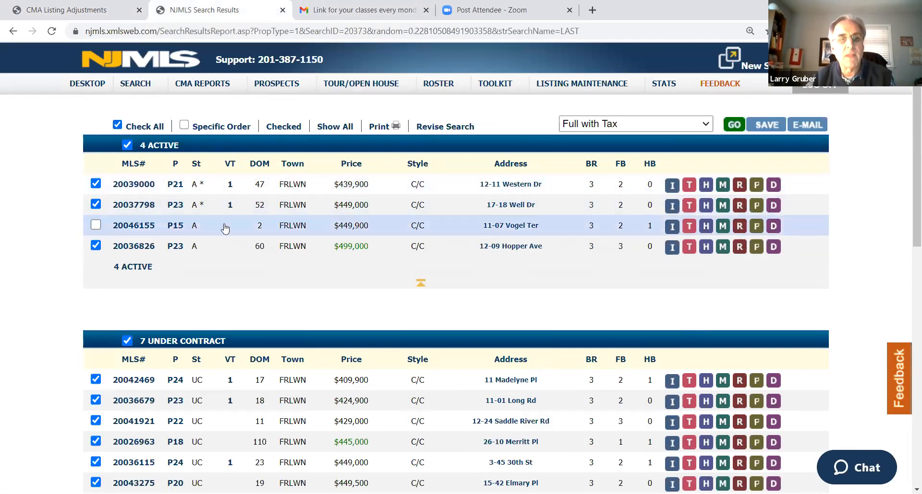
Try to open the Customer w/Brief Tax report for the selected listings, then go back to the search results
click(607, 126)
click(614, 220)
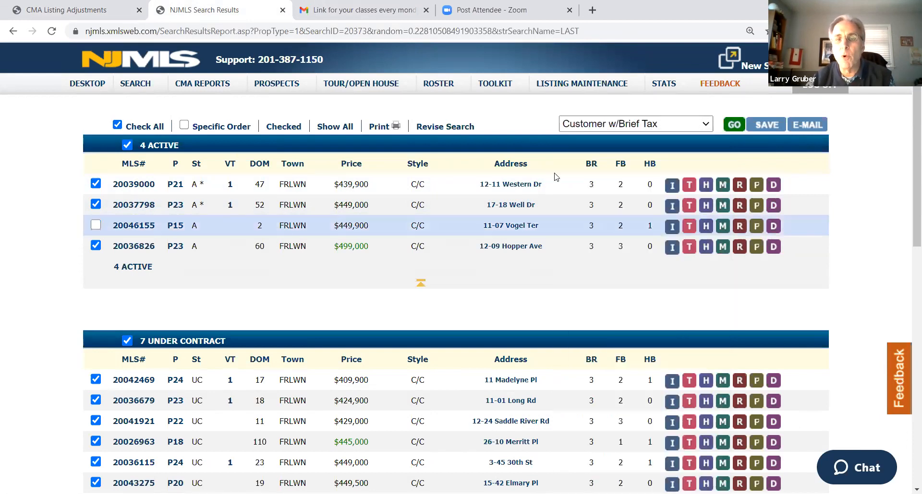
click(735, 126)
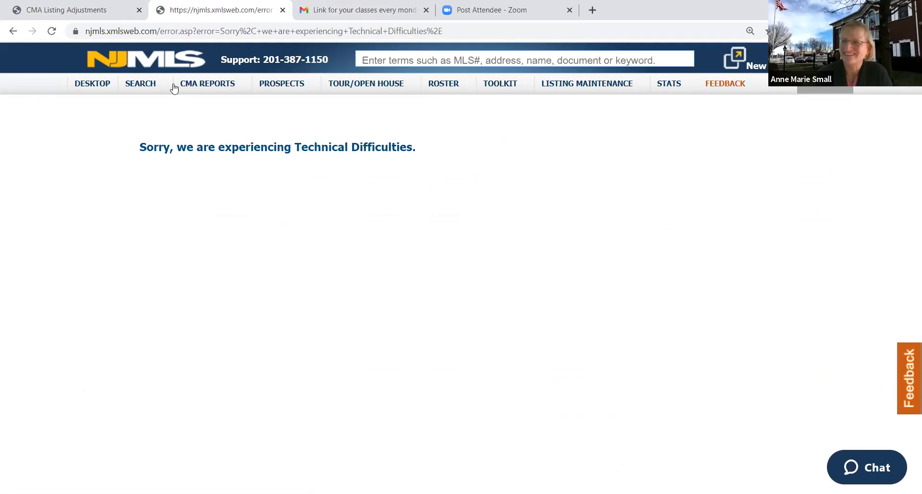
click(13, 32)
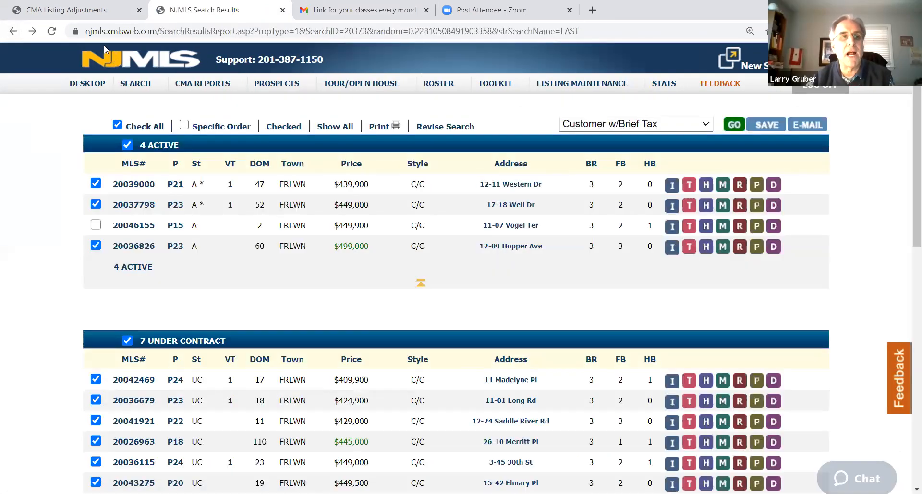
Return to the CMA comparable adjustments and look over the first three comps beside the subject property
click(76, 14)
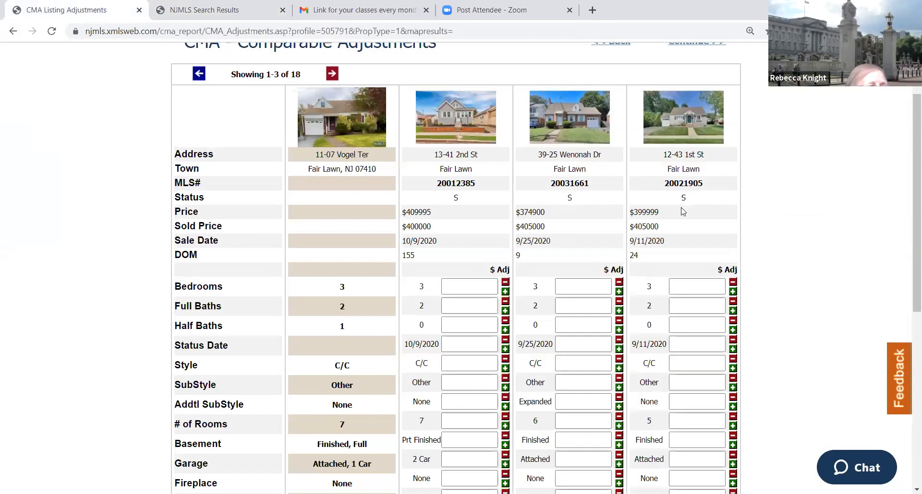
scroll(699, 209, down, 1)
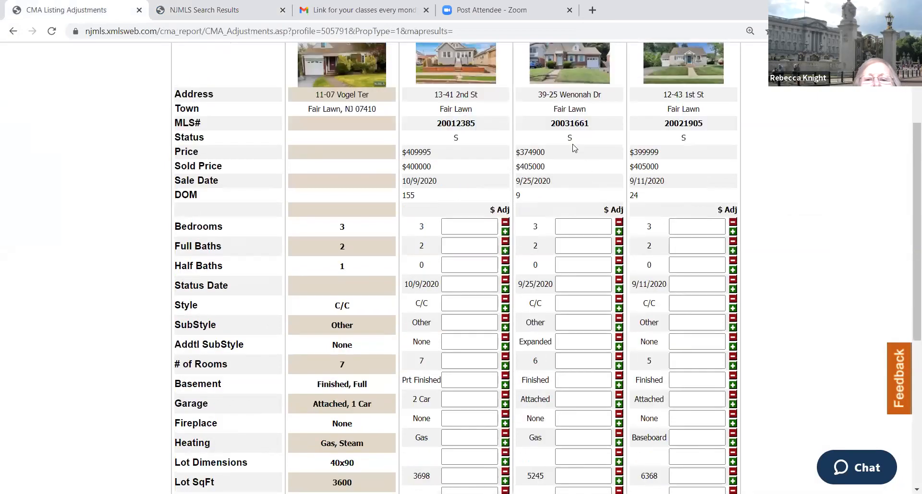
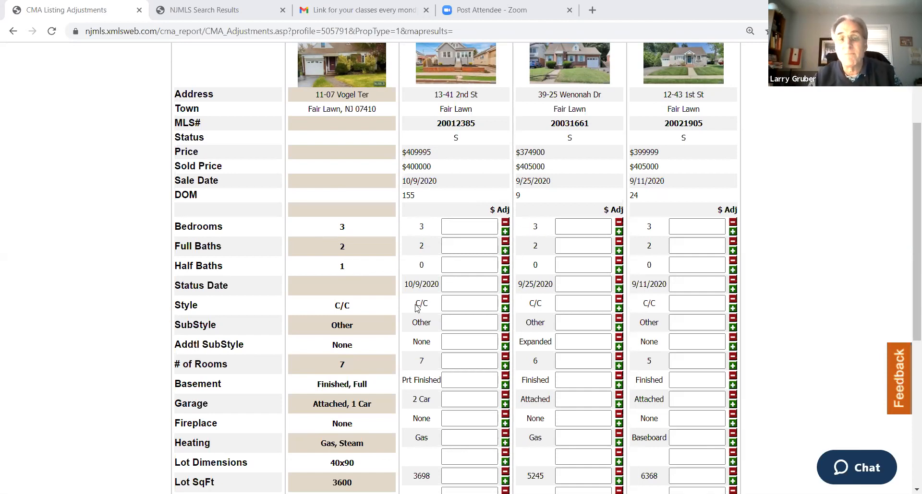
Enter a 5000 half-bath adjustment for each of the first three comps
click(474, 263)
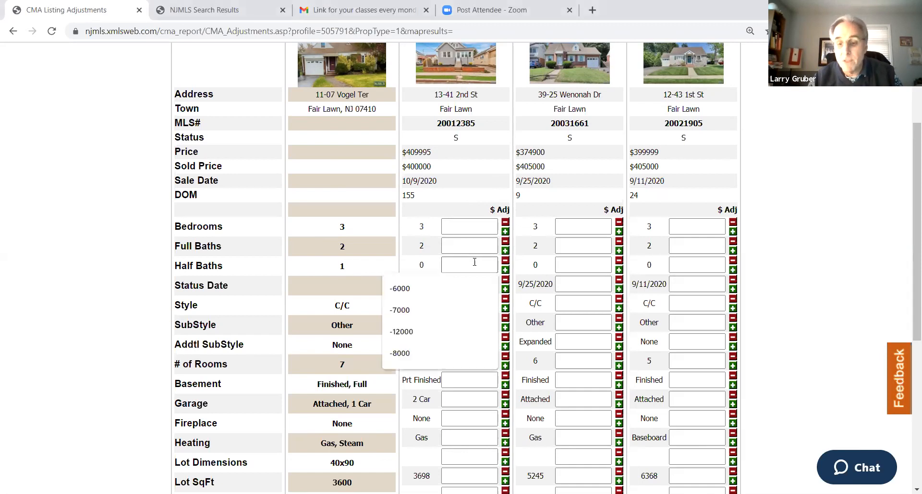
text(5000)
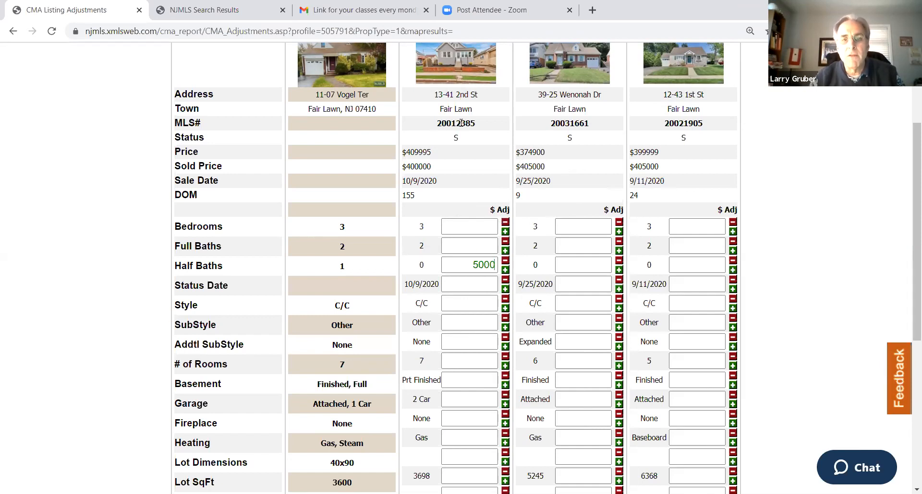
click(466, 263)
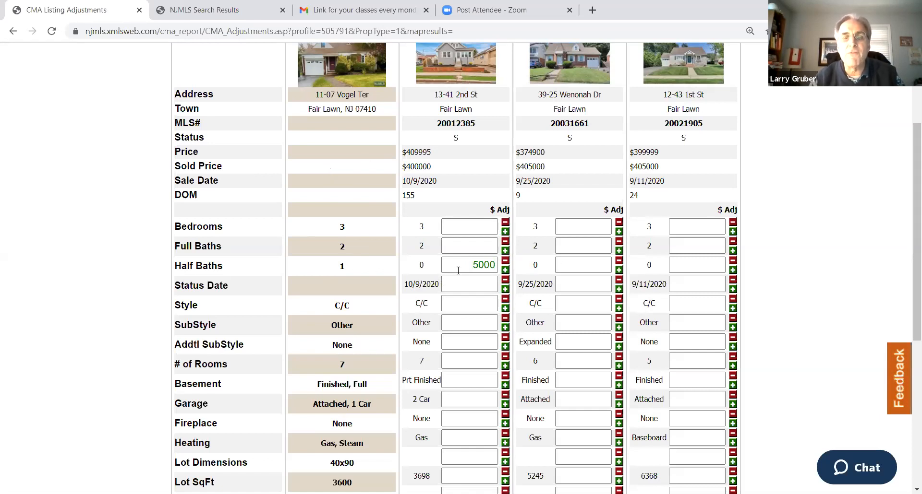
click(585, 263)
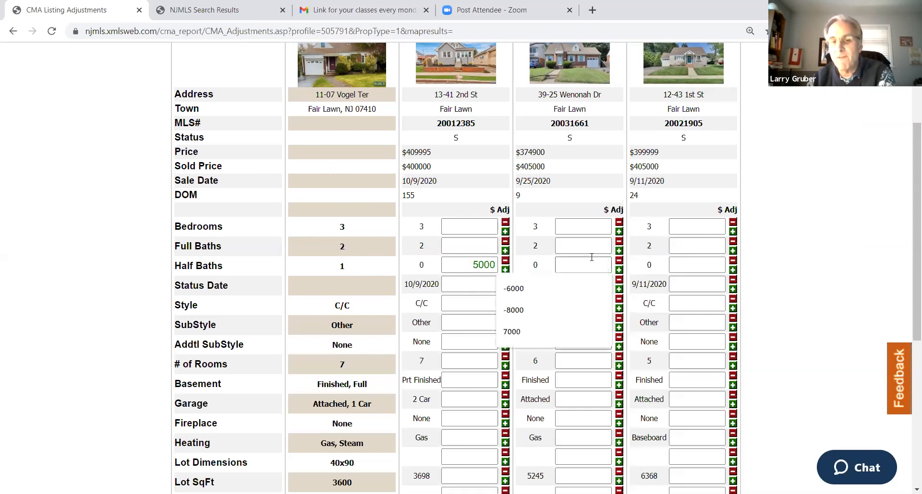
text(5000)
click(681, 264)
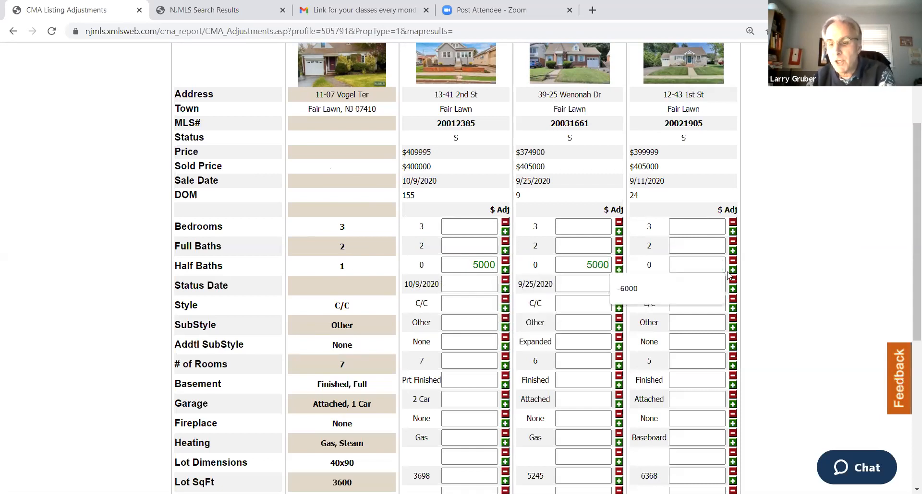
text(5000)
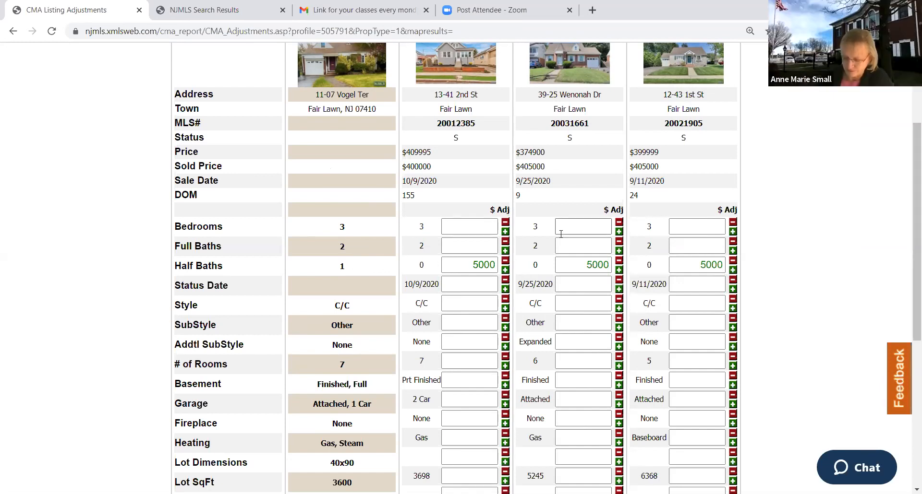
Try again to open the Customer w/Brief Tax report from the search results, then close the results page
scroll(427, 198, down, 2)
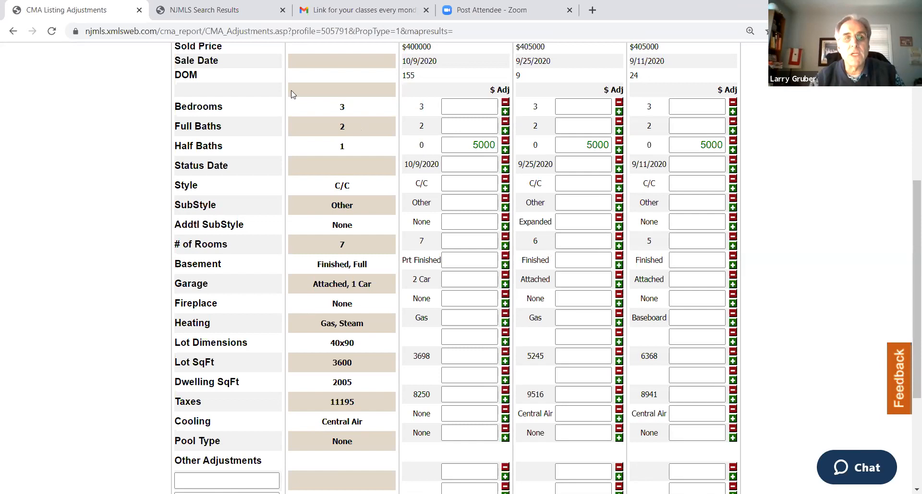
click(204, 13)
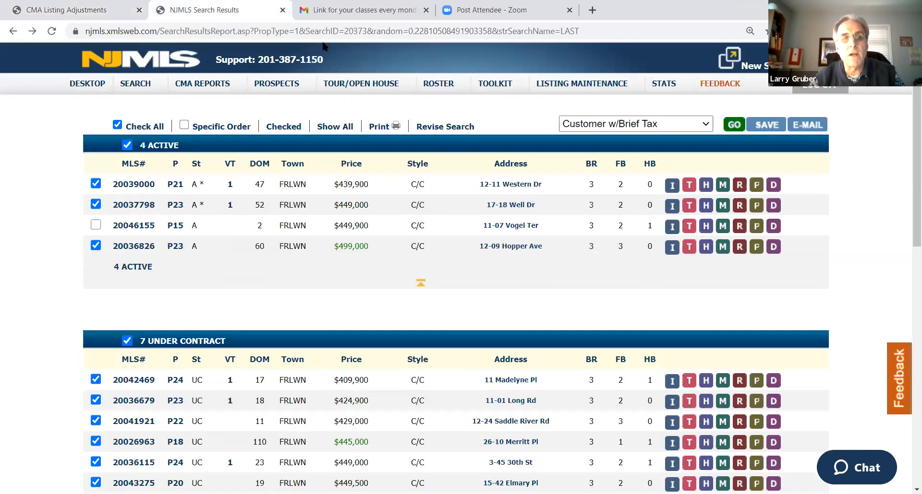
click(731, 126)
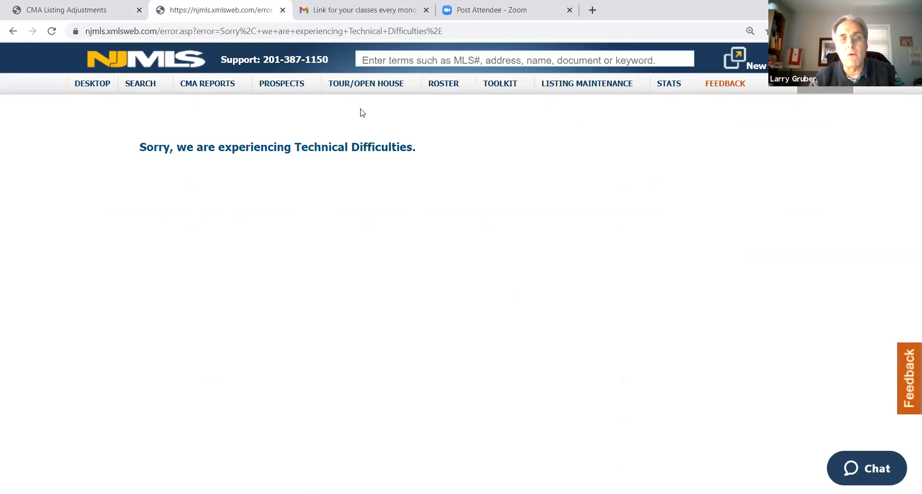
click(12, 31)
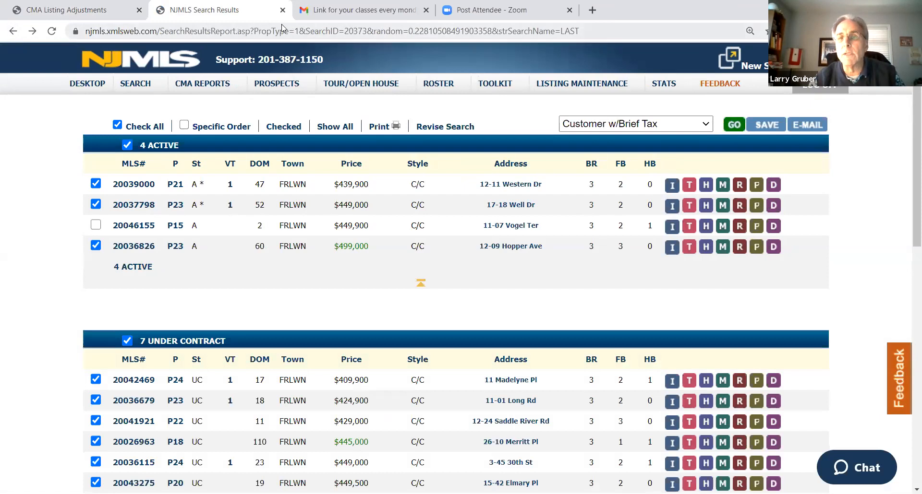
click(282, 10)
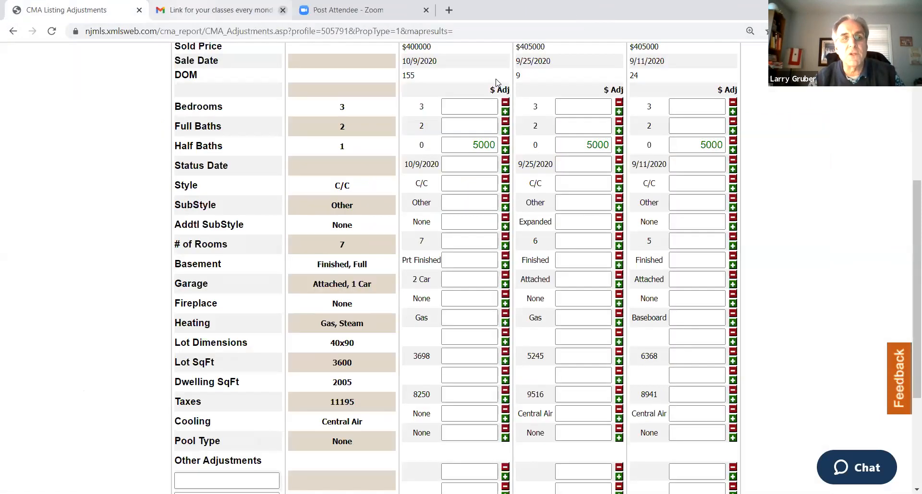
Open a second MLS session alongside the CMA comparable adjustments
scroll(553, 192, up, 5)
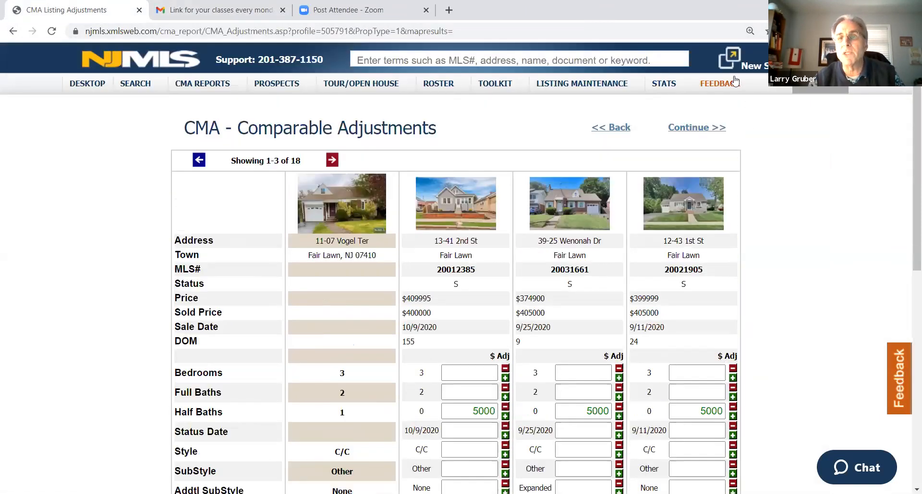
click(733, 60)
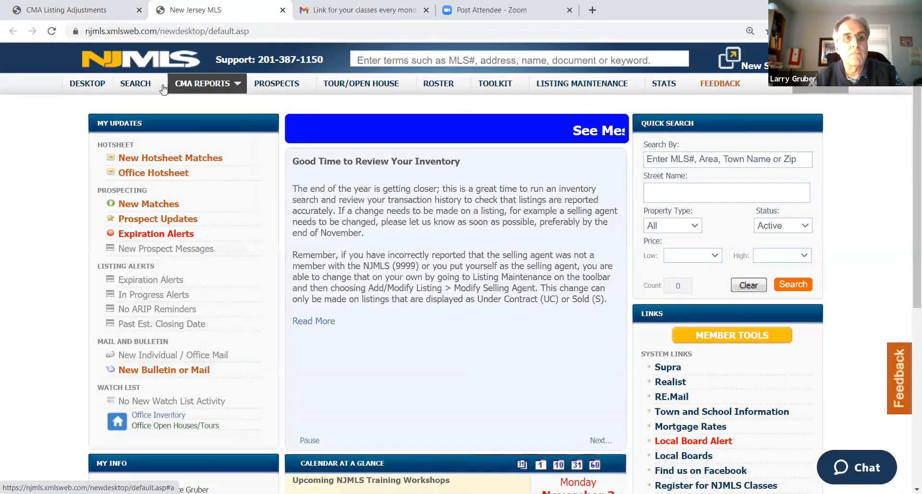
click(135, 84)
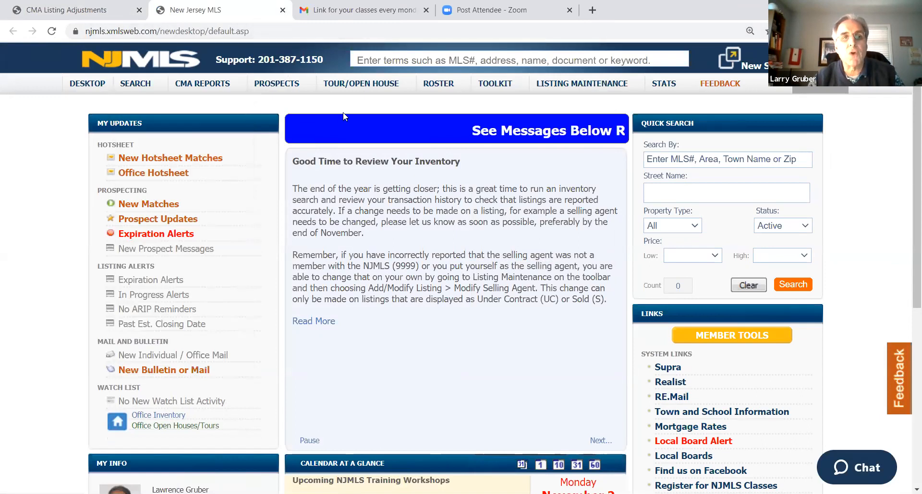
Return to the CMA adjustments and copy the first comp's MLS number, 20012385
click(86, 13)
scroll(478, 262, down, 2)
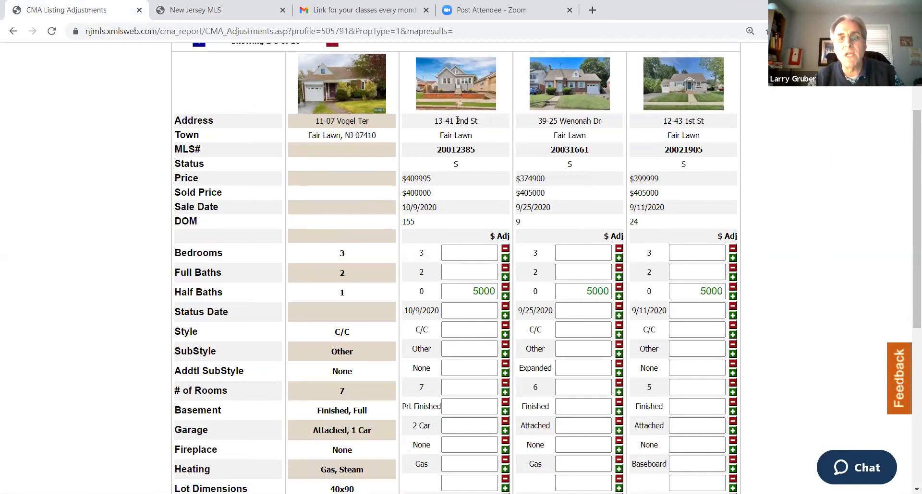
double_click(456, 150)
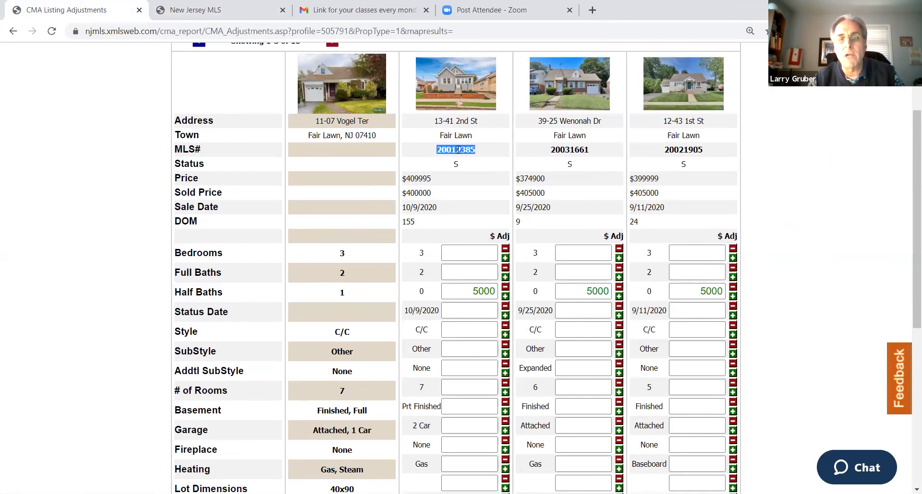
right_click(457, 150)
click(481, 160)
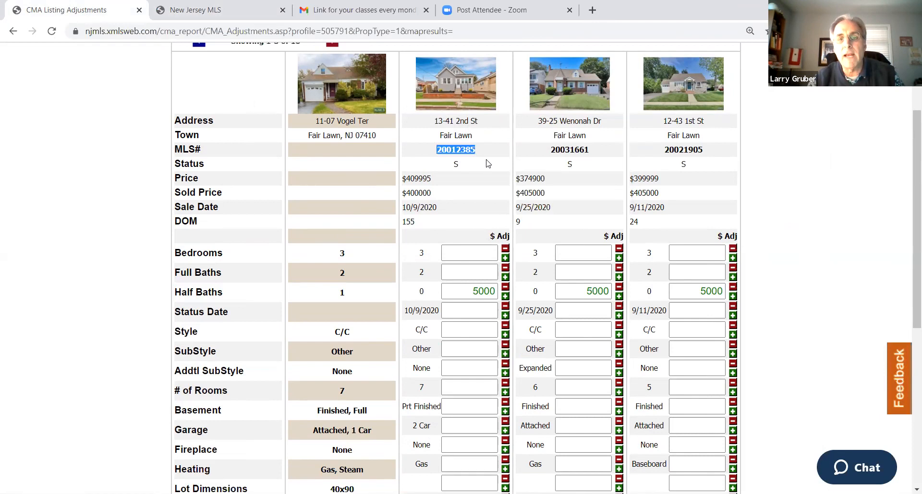
Look up MLS number 20012385 in the second MLS session and open the sold listing's full report
click(161, 15)
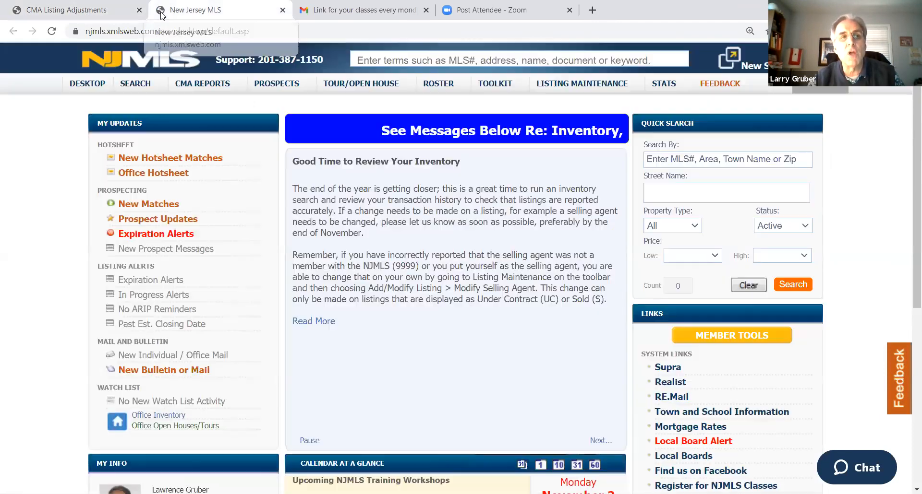
right_click(398, 59)
click(427, 153)
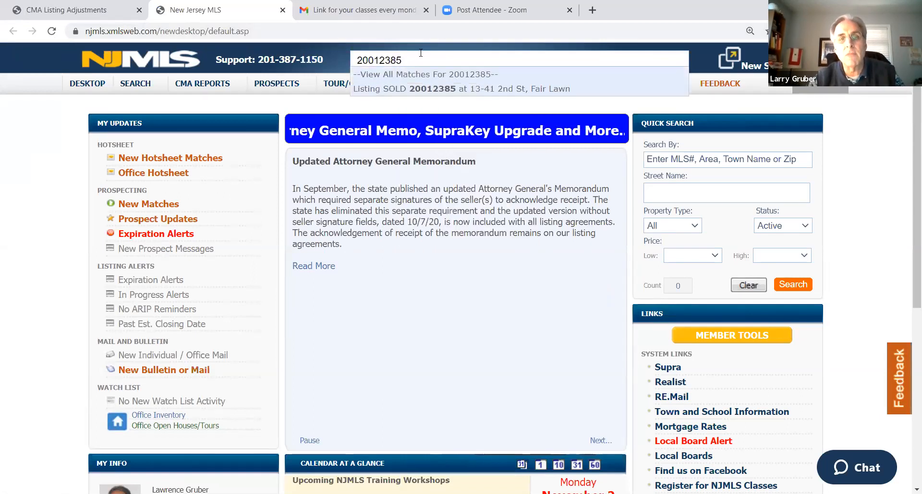
click(411, 89)
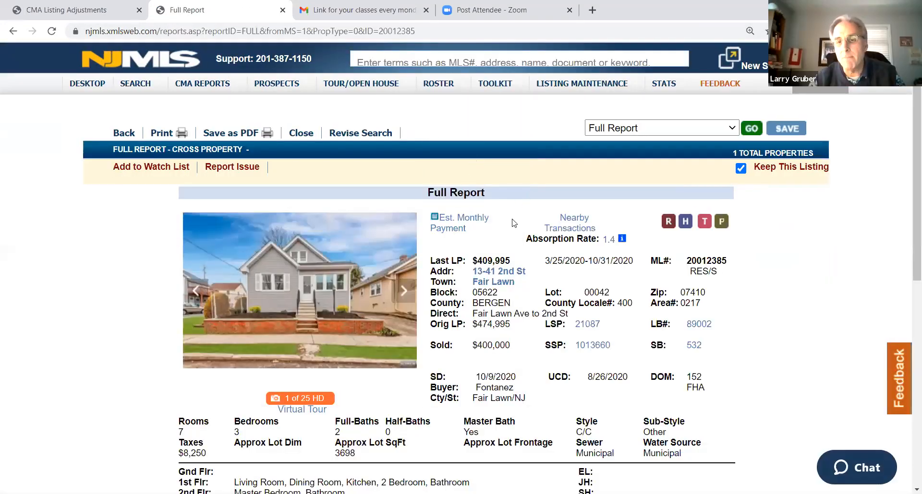
Examine the first comp's full report, including its room layout, basement, garage, renovation remarks and sale details
scroll(525, 203, down, 1)
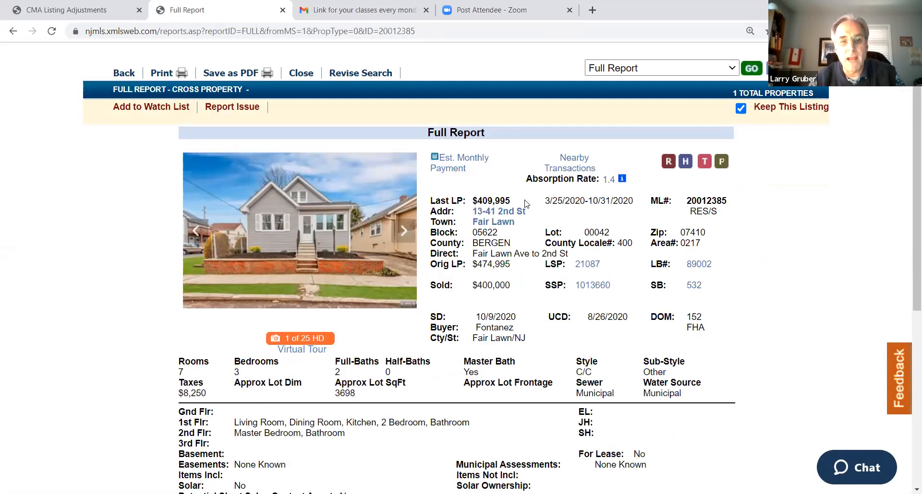
scroll(524, 203, down, 5)
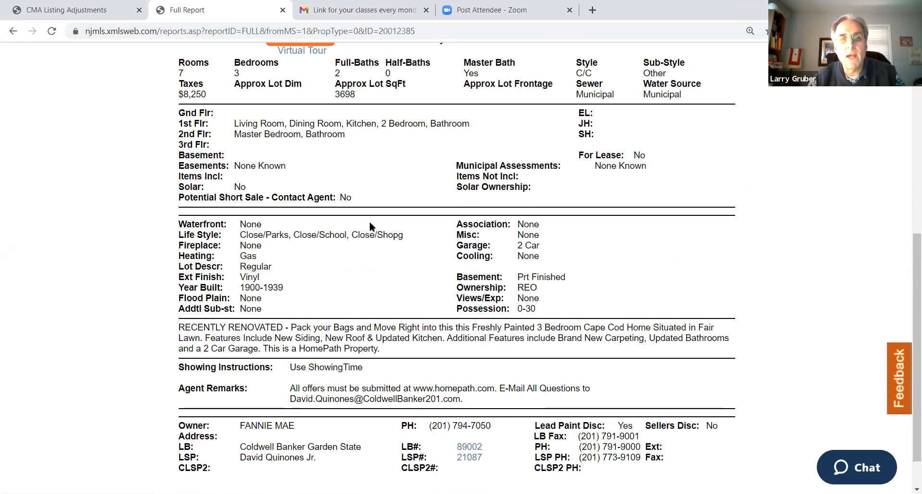
scroll(370, 220, up, 4)
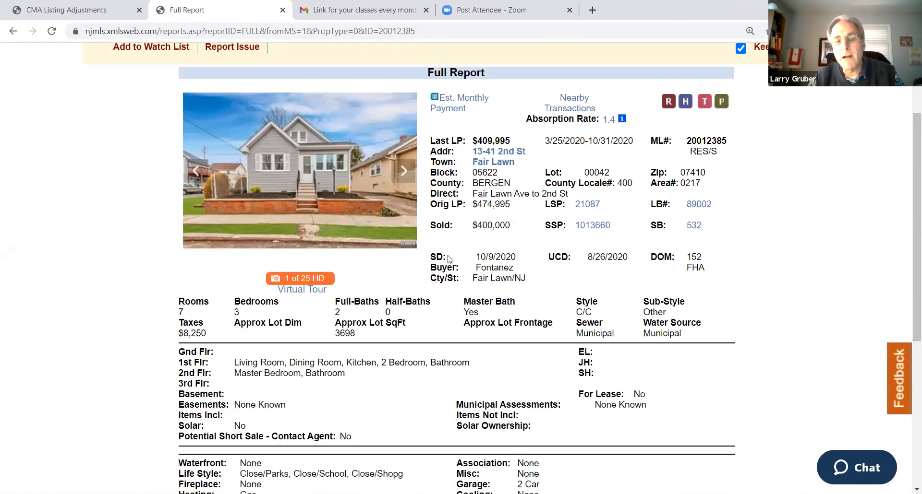
scroll(449, 259, down, 5)
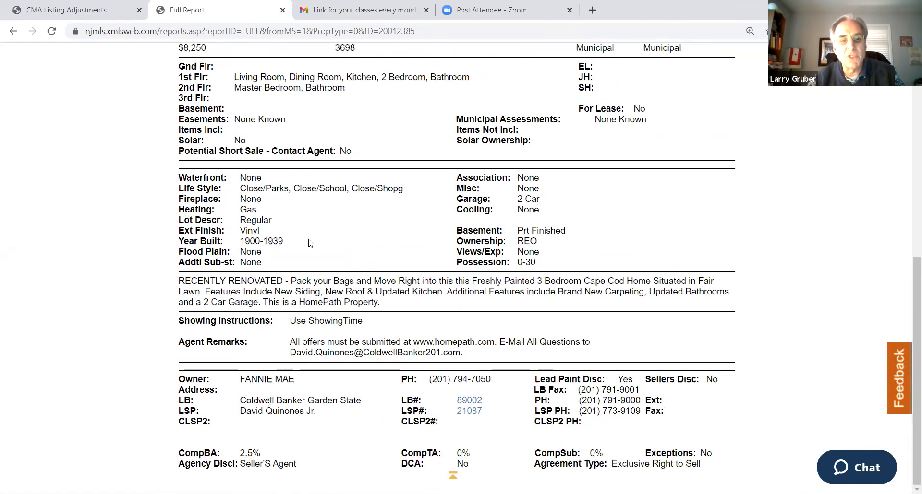
scroll(368, 269, up, 2)
scroll(365, 272, down, 2)
scroll(362, 275, up, 4)
scroll(407, 309, down, 1)
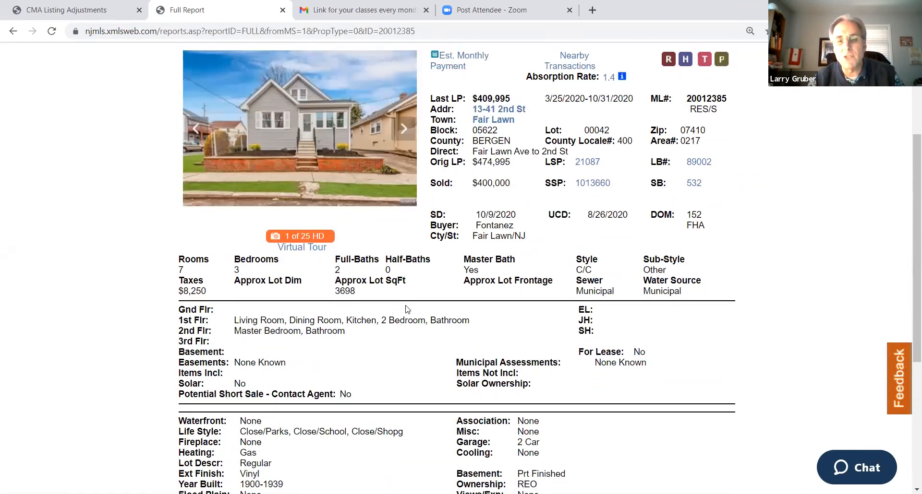
scroll(407, 310, down, 4)
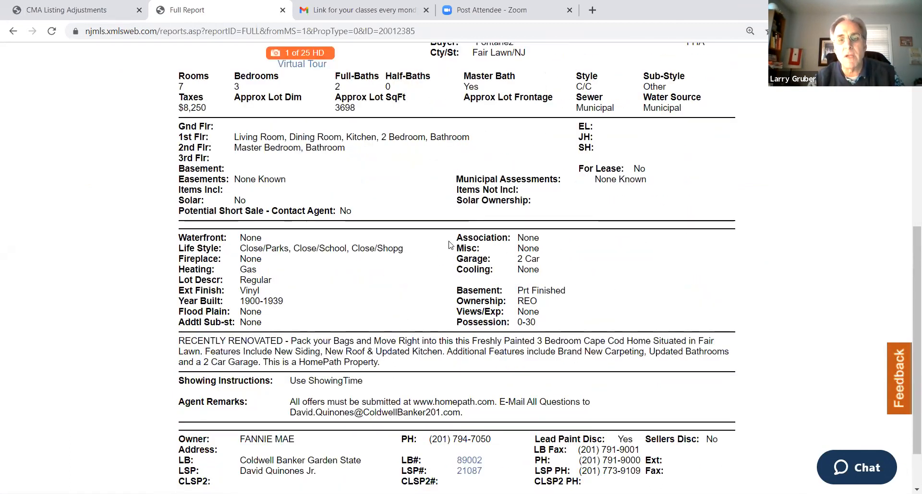
scroll(517, 287, up, 7)
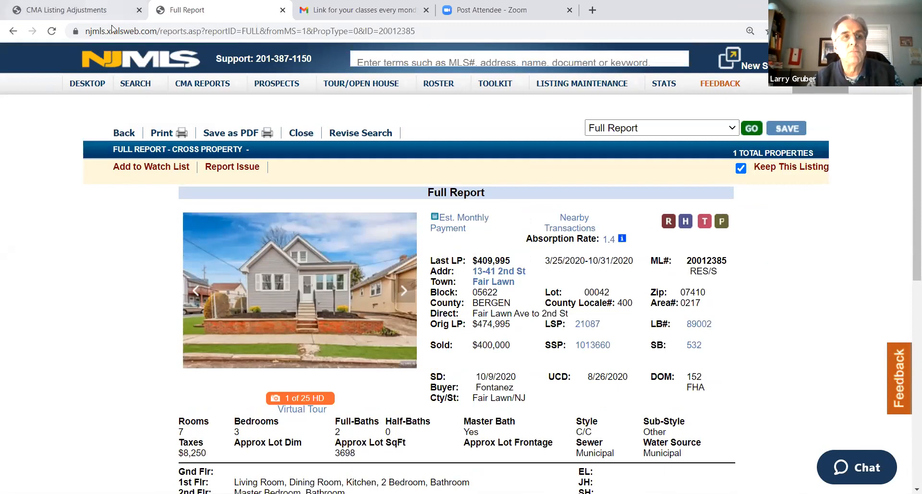
Switch back to the CMA adjustments and enter a 3000 basement adjustment for the first comp's partly finished basement
click(72, 11)
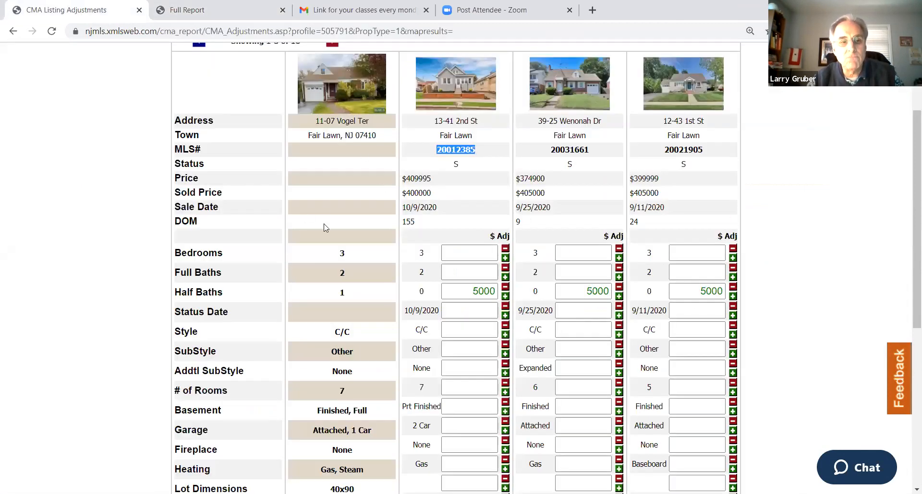
scroll(286, 326, down, 1)
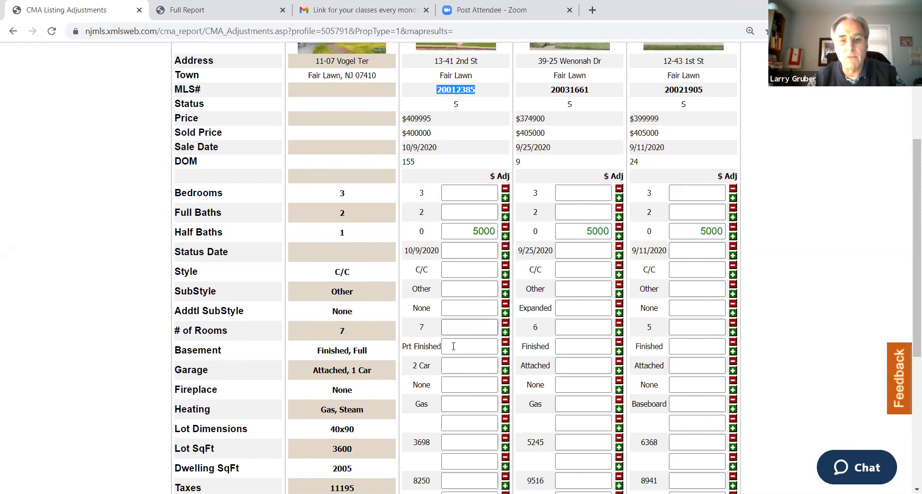
click(474, 346)
text(3000)
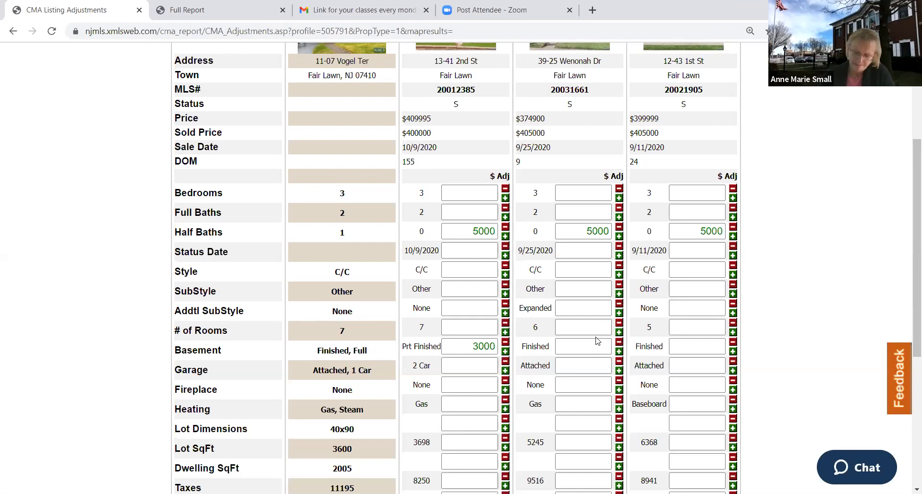
click(585, 346)
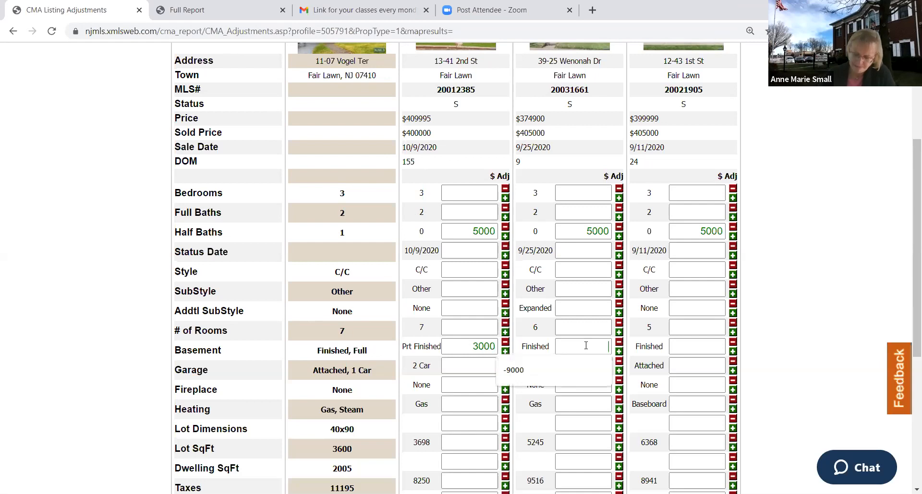
click(691, 340)
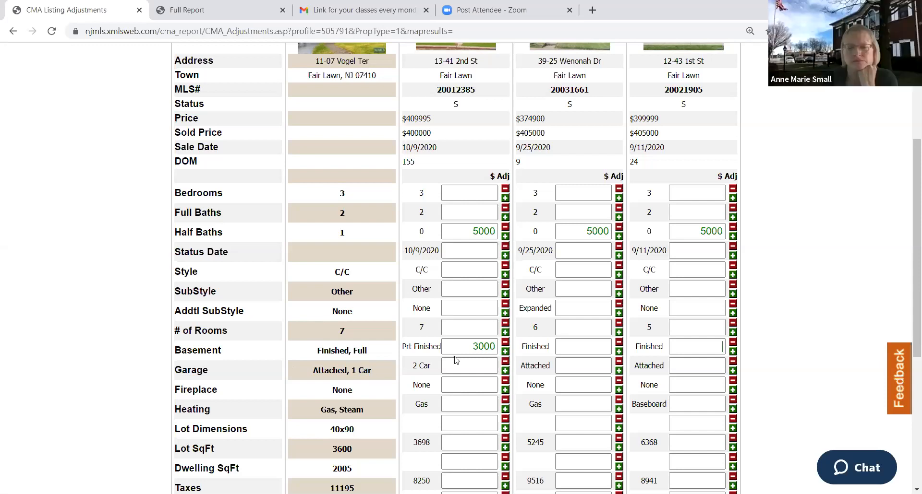
Enter a 10000 garage adjustment for the first comp
scroll(477, 258, up, 1)
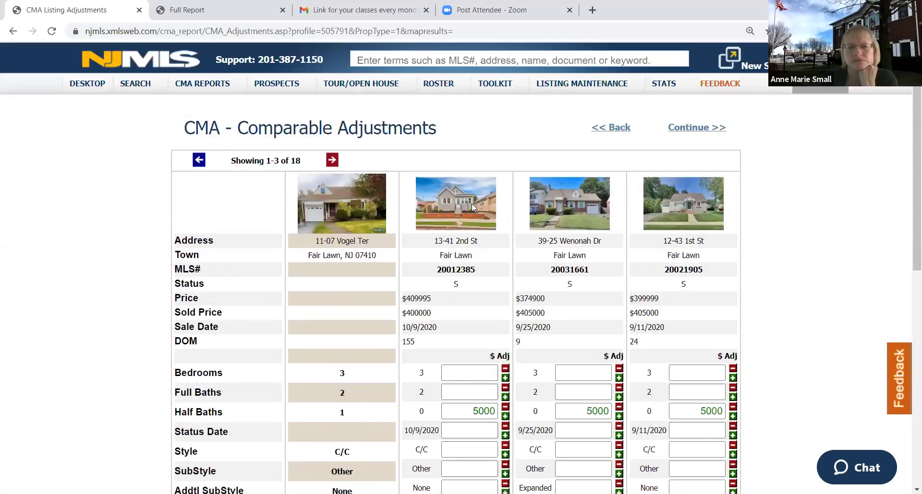
scroll(475, 331, down, 2)
click(475, 427)
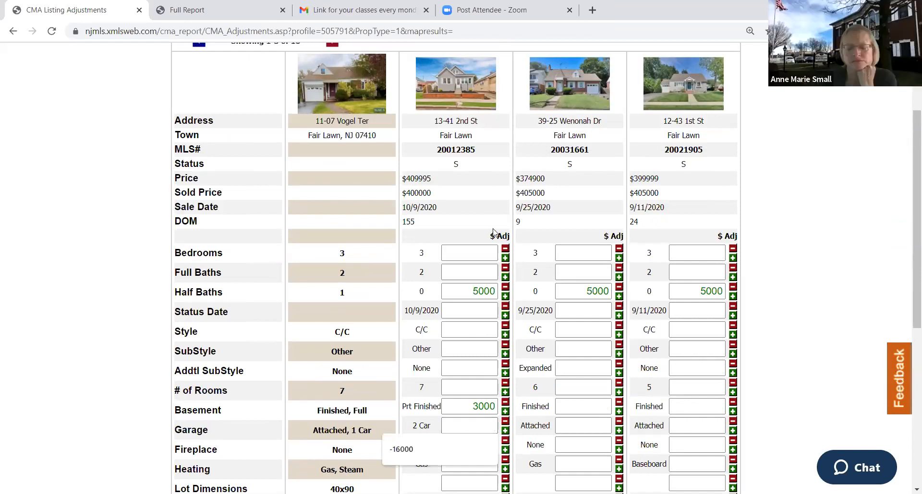
scroll(422, 197, up, 1)
scroll(429, 198, down, 3)
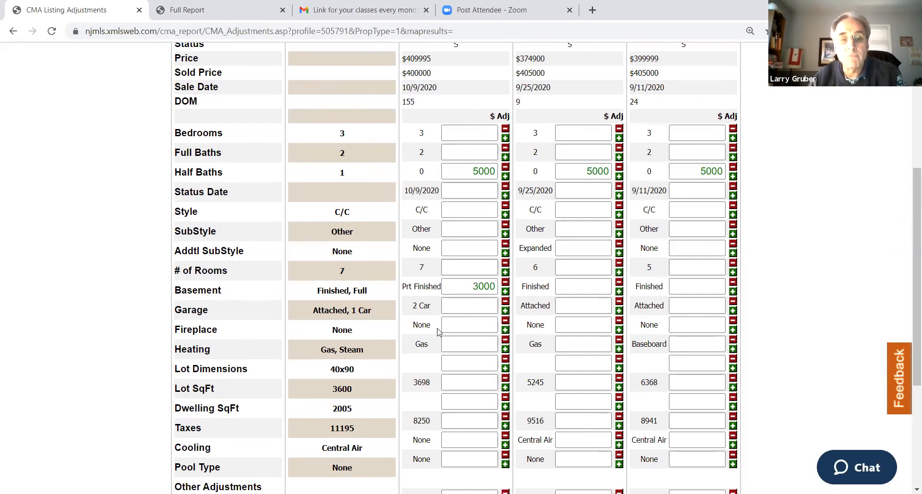
click(468, 305)
text(10000)
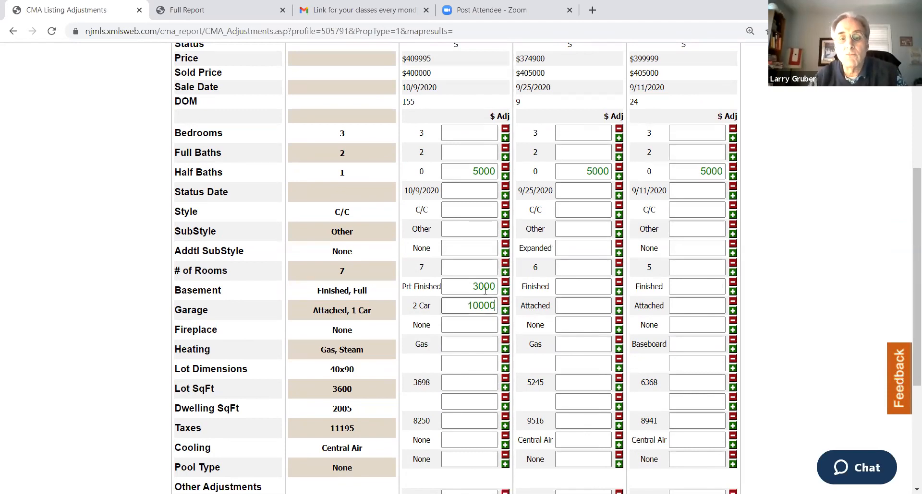
Make the first comp's garage adjustment negative 10000 and review its total adjustments and adjusted price
click(505, 302)
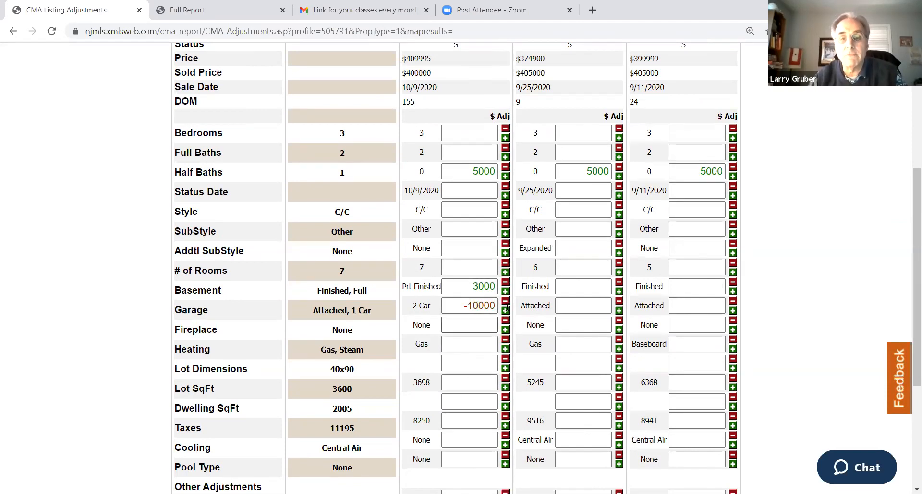
scroll(519, 313, down, 4)
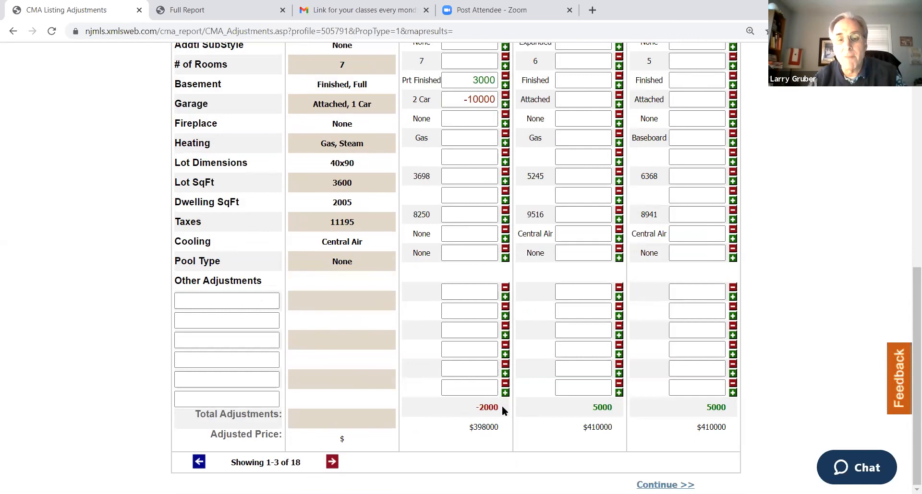
scroll(517, 394, up, 3)
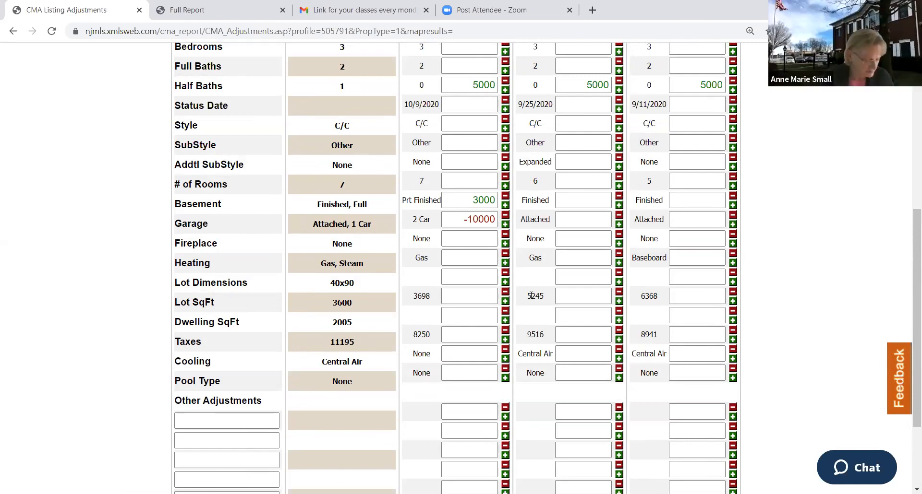
scroll(557, 291, up, 3)
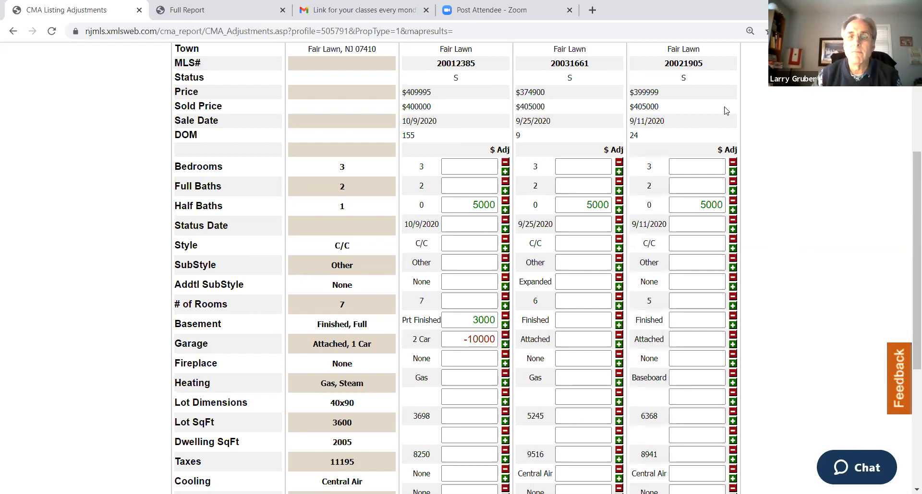
scroll(478, 213, up, 5)
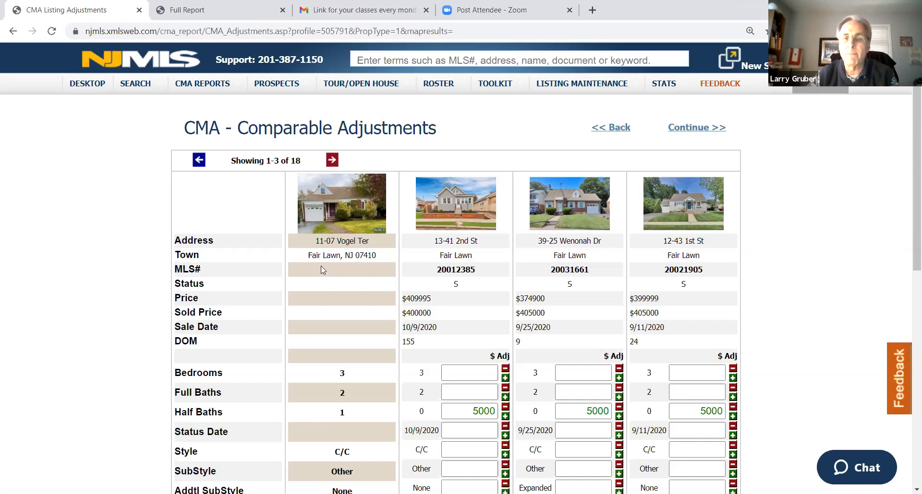
Copy the second comp's MLS number 20031661 and look it up in the second MLS session
scroll(494, 270, down, 3)
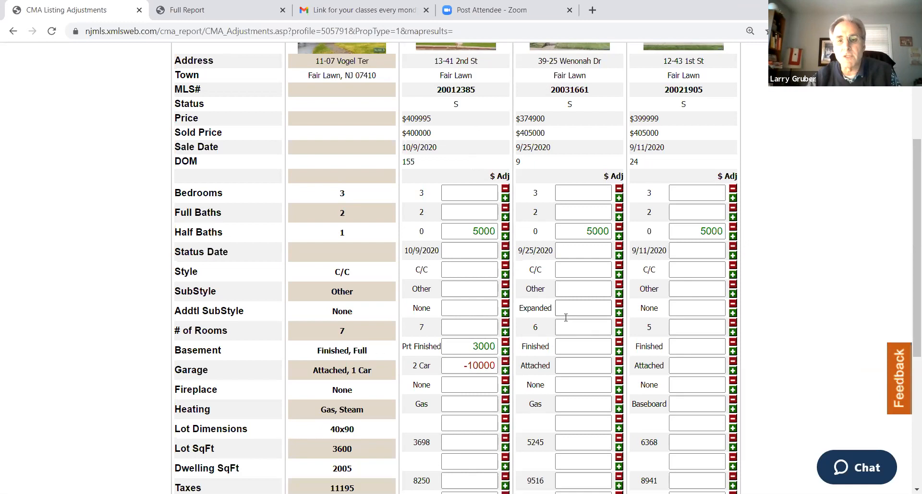
scroll(568, 206, up, 3)
double_click(569, 207)
right_click(568, 208)
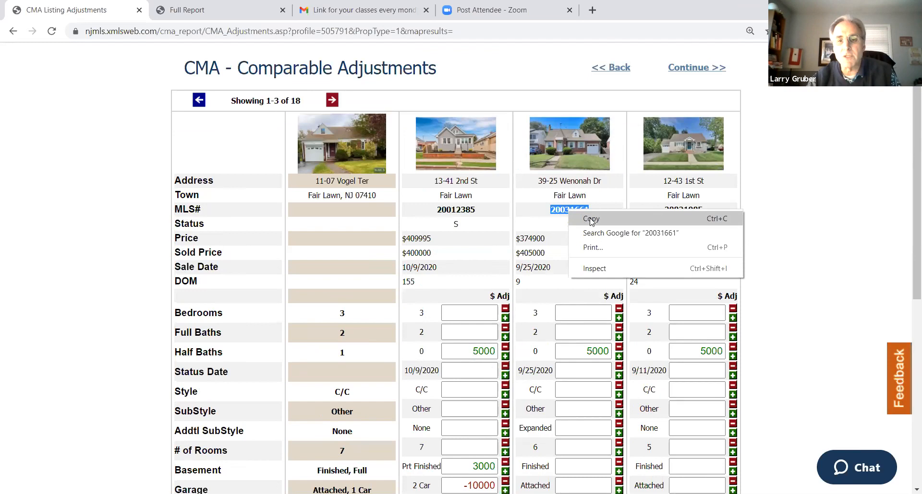
click(591, 220)
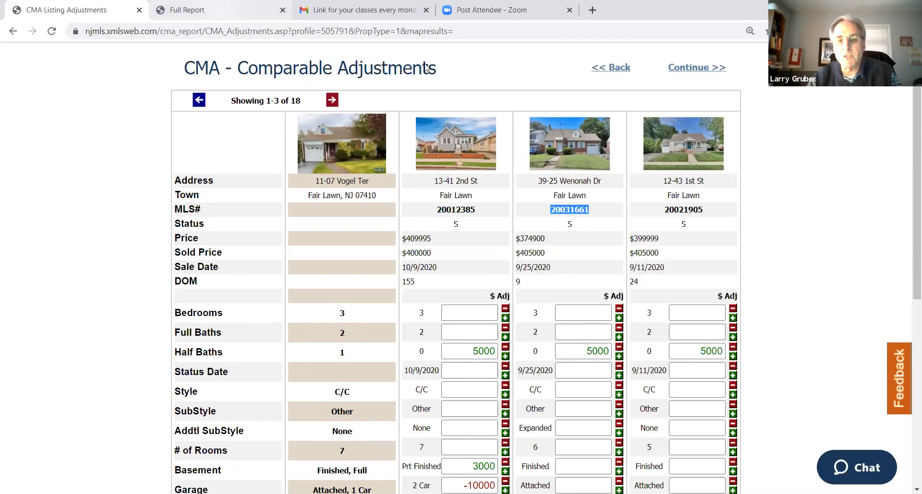
key(ctrl+Tab)
key(ctrl+v)
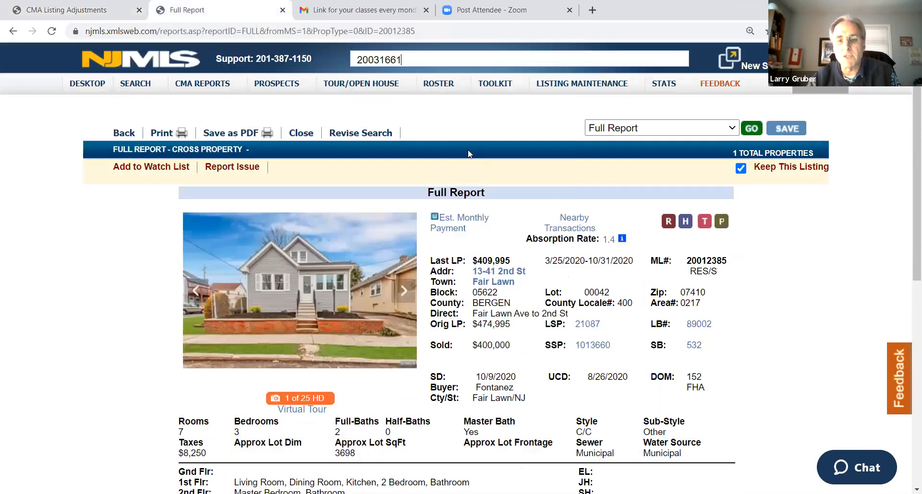
key(Return)
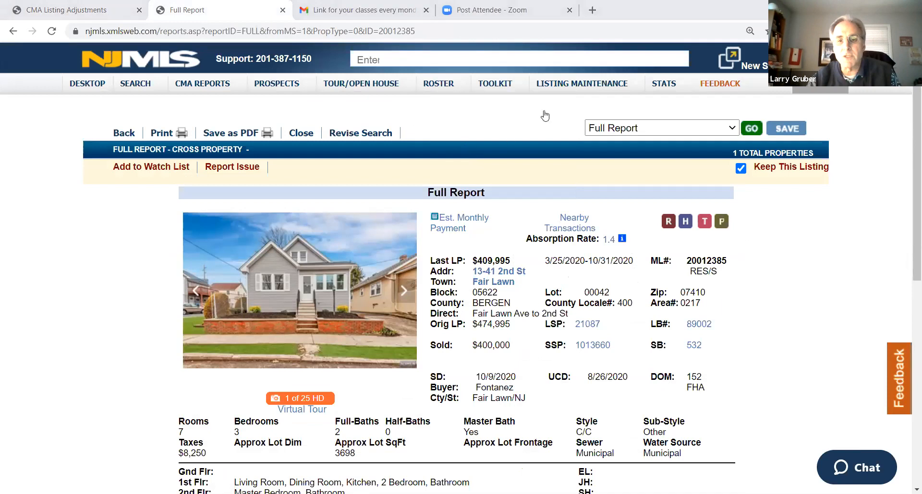
mouse_move(500, 95)
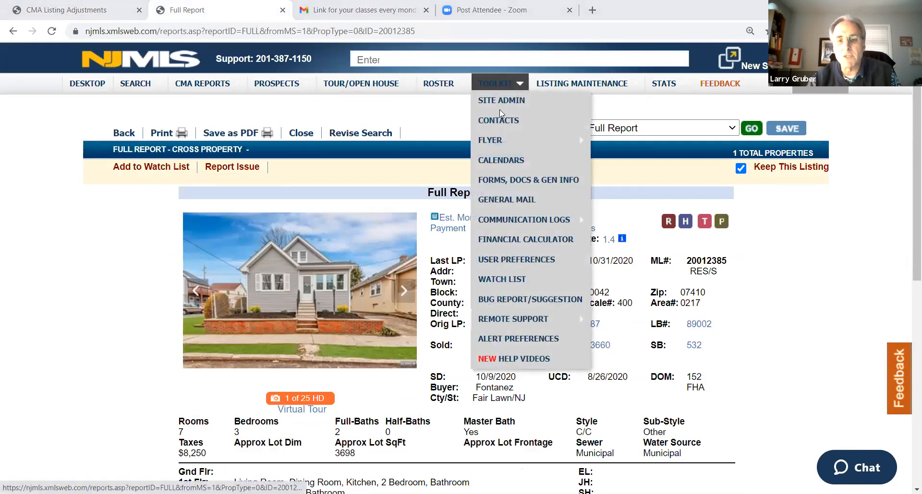
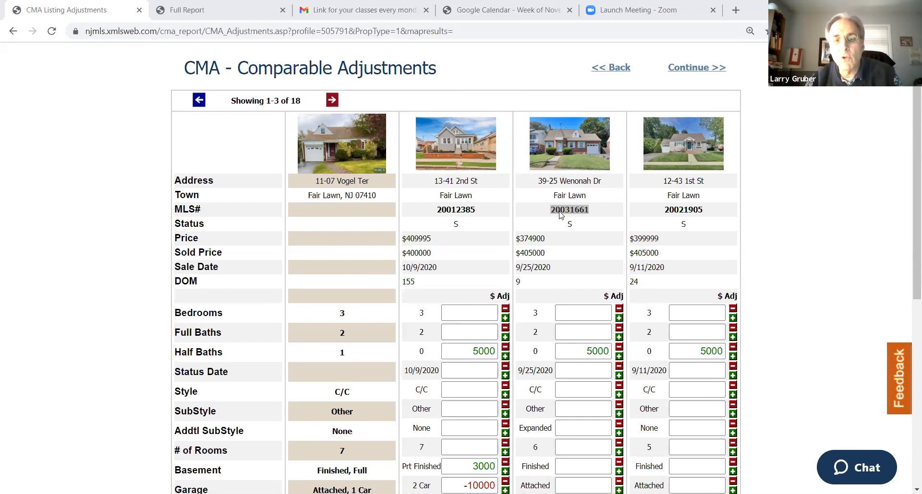
scroll(569, 241, down, 4)
scroll(583, 146, up, 2)
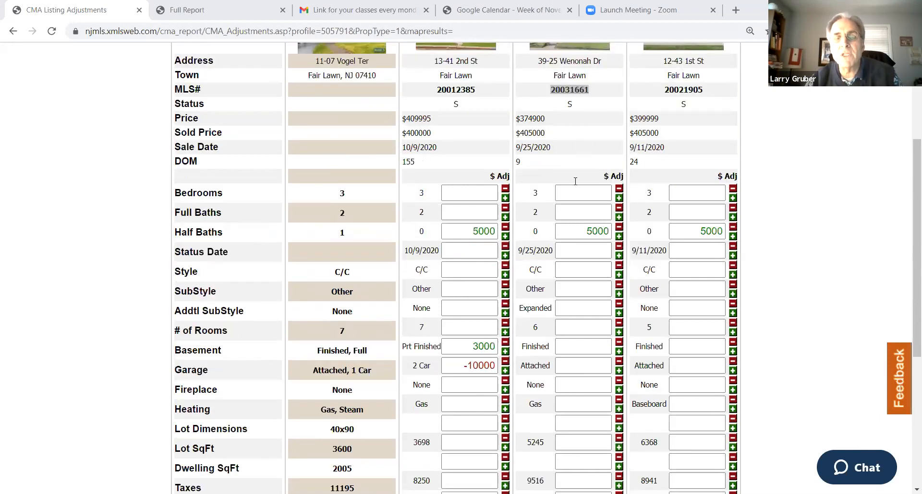
click(581, 364)
scroll(575, 301, up, 3)
scroll(575, 301, down, 3)
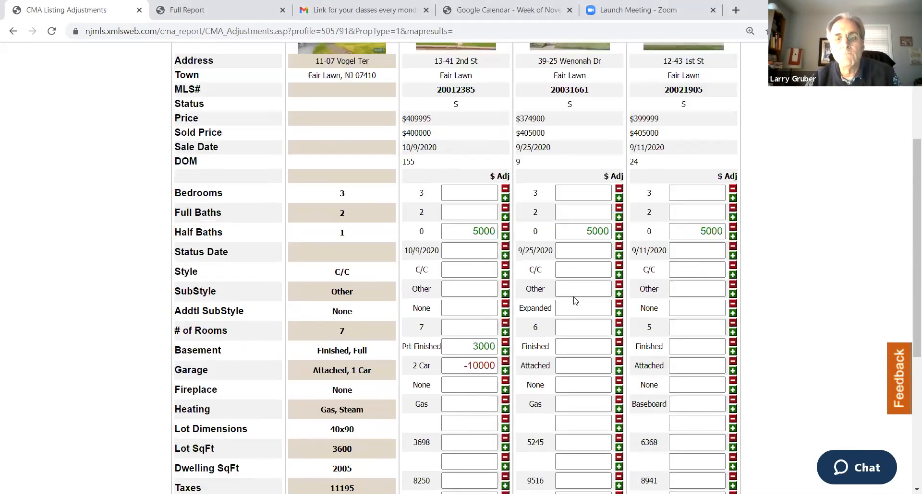
Copy the second comp's MLS number 20031661 from the CMA adjustments
click(207, 14)
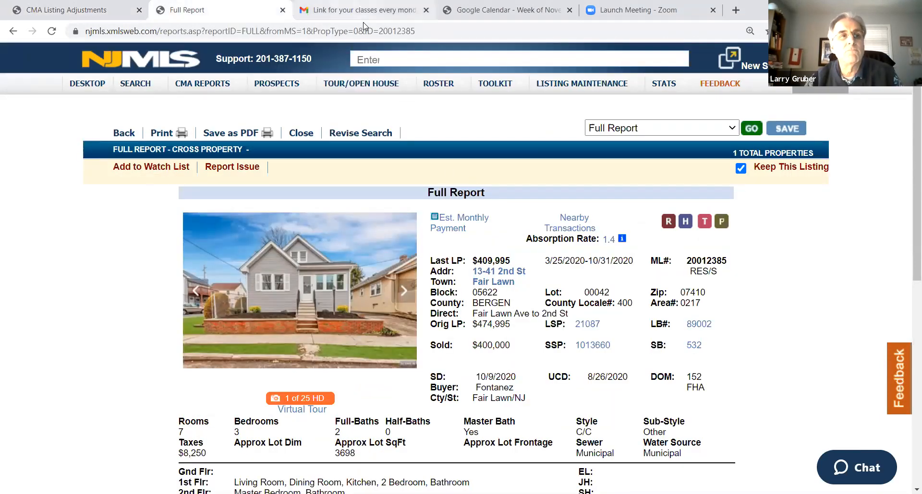
click(77, 10)
double_click(570, 91)
right_click(571, 92)
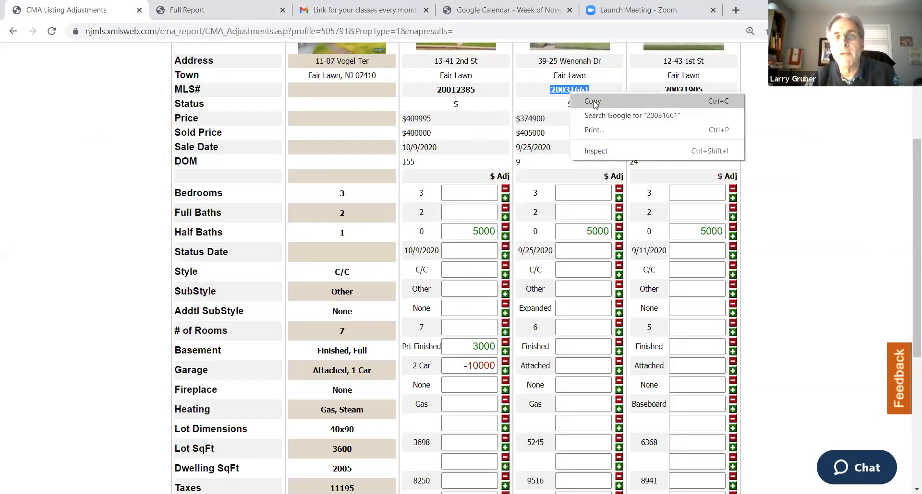
click(594, 102)
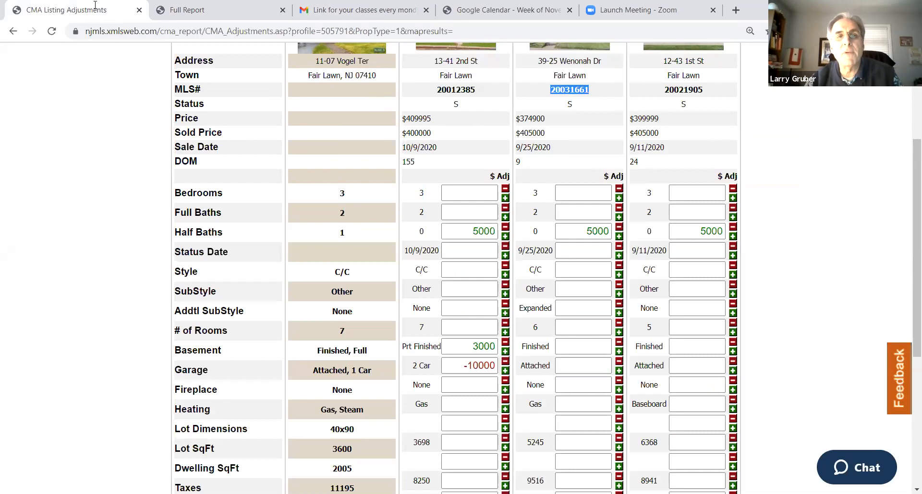
Open the full report for MLS number 20031661 in the second MLS session and read its basement and garage details
click(187, 10)
right_click(401, 56)
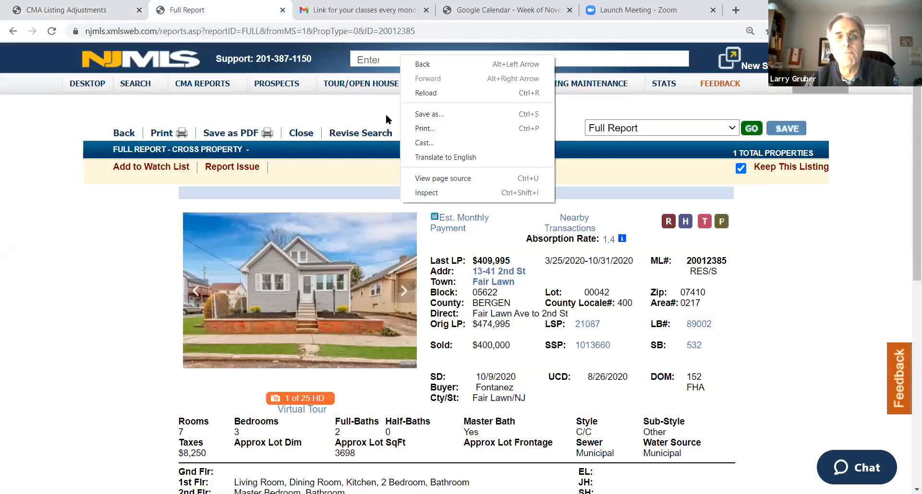
click(376, 58)
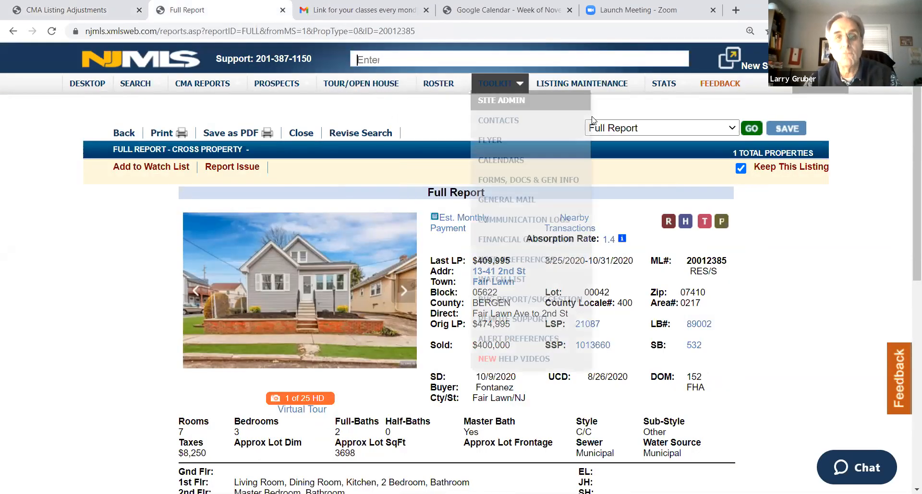
key(ctrl+v)
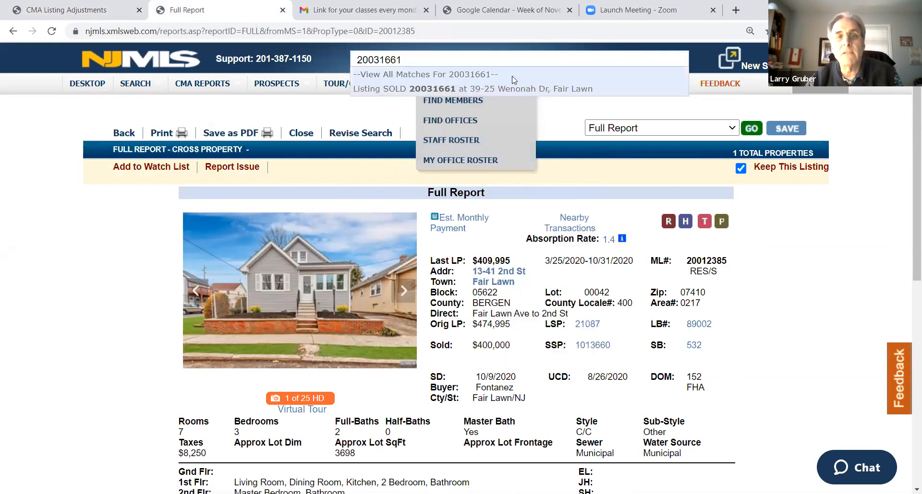
click(512, 88)
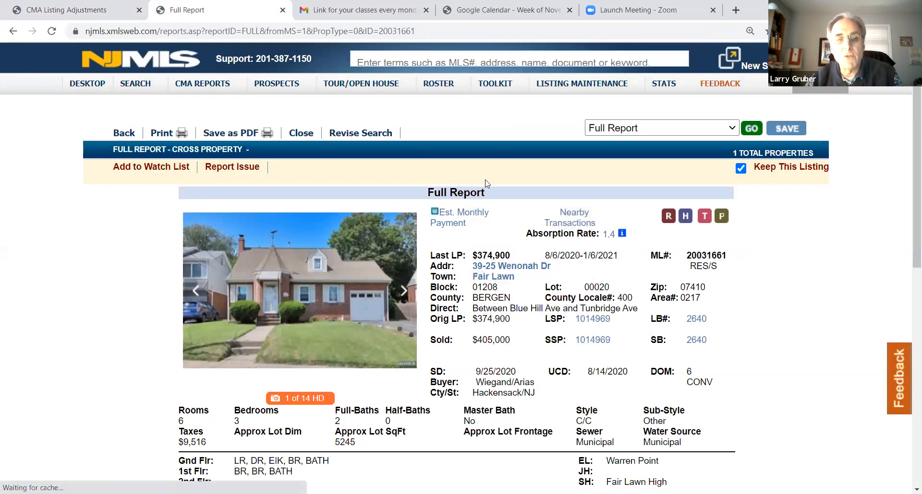
scroll(575, 256, down, 7)
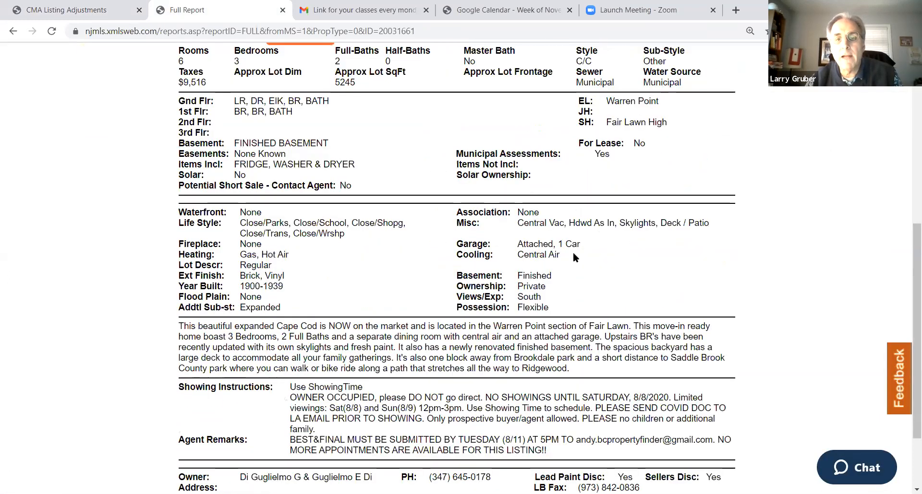
Return to the CMA adjustments and compare the comps' features and lot dimensions with the subject property
click(118, 17)
scroll(476, 171, down, 1)
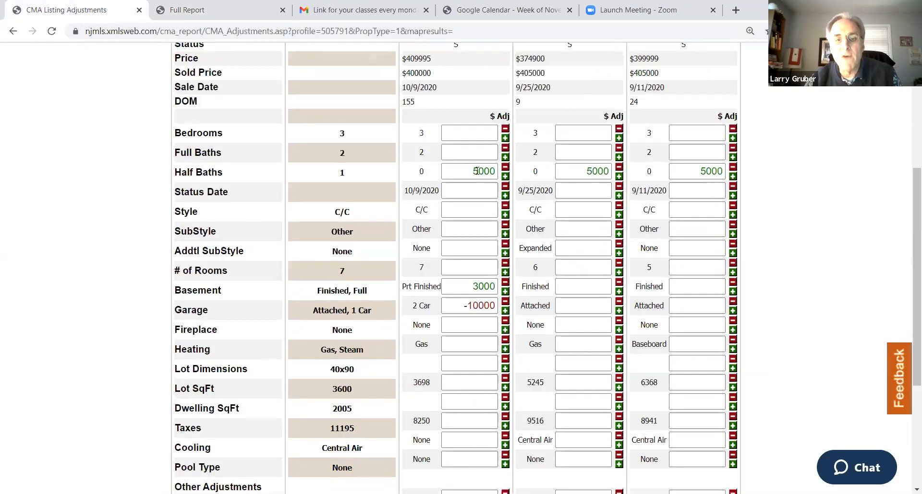
scroll(384, 121, down, 2)
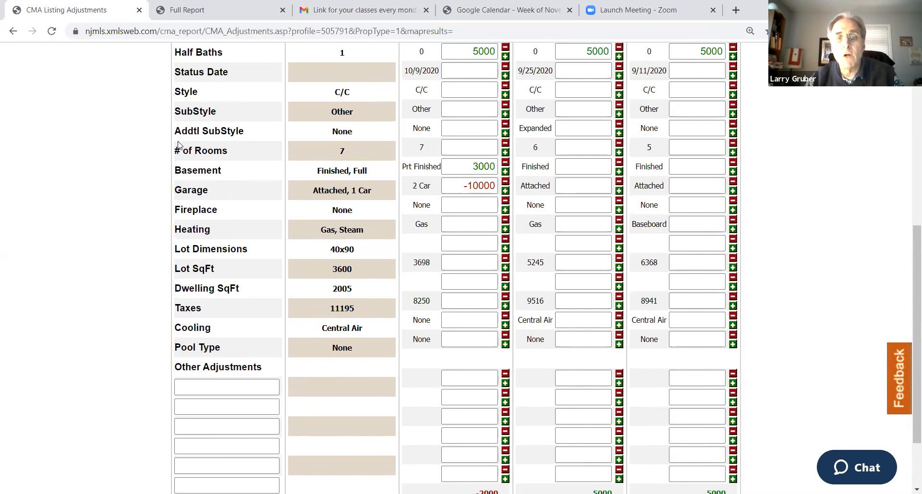
scroll(178, 144, up, 1)
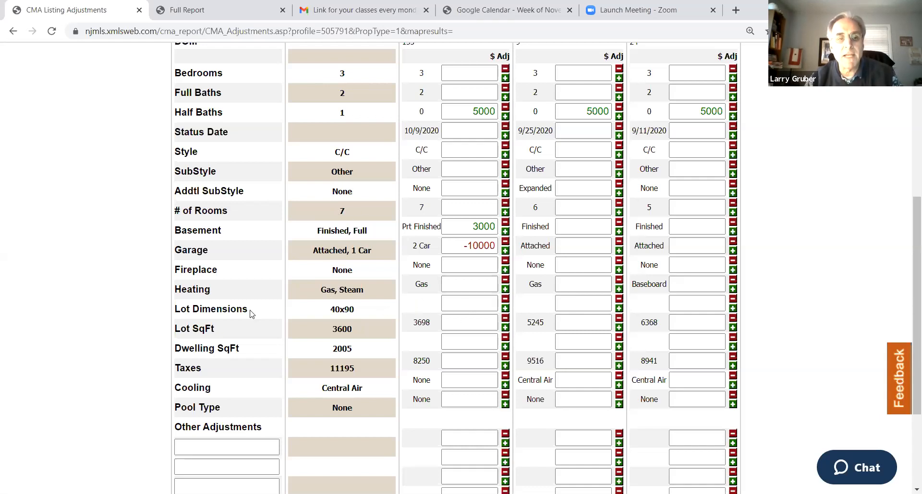
drag(249, 310, 169, 308)
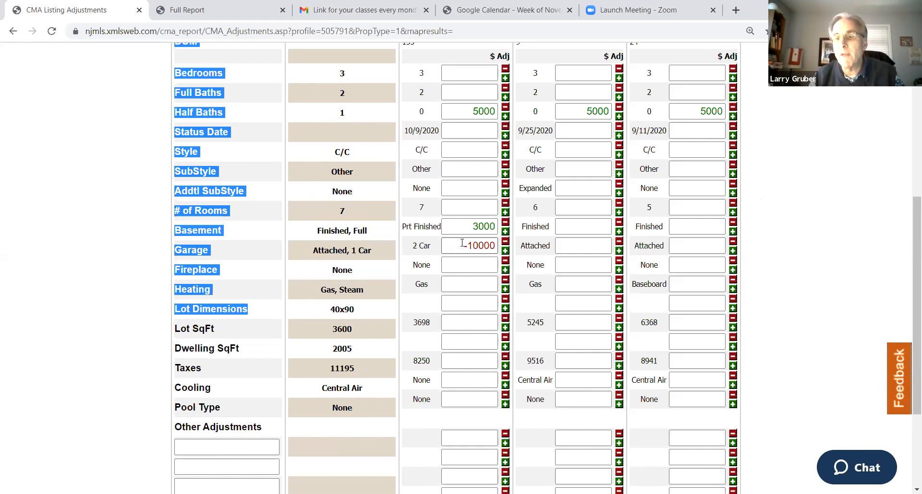
click(3, 179)
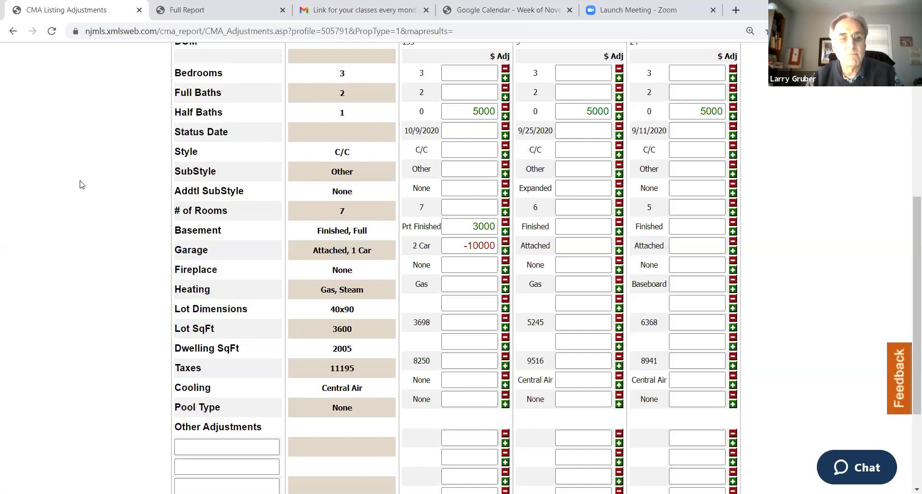
scroll(84, 183, down, 2)
scroll(97, 175, up, 1)
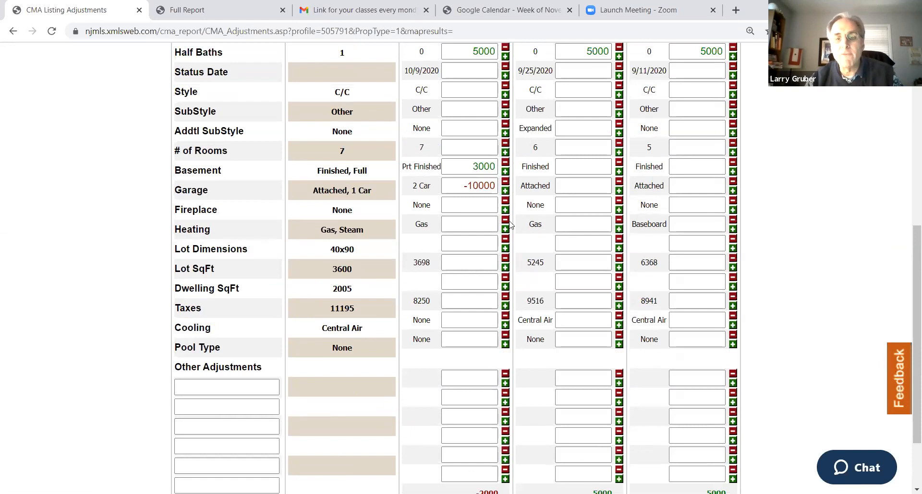
scroll(472, 209, up, 1)
scroll(473, 209, down, 1)
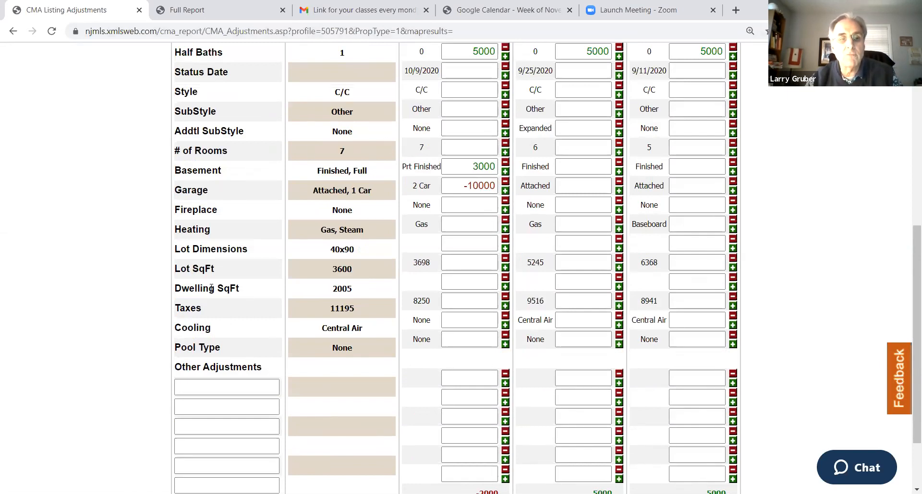
Highlight the Dwelling SqFt label and the subject property's dwelling square footage for review
drag(239, 289, 182, 289)
click(179, 289)
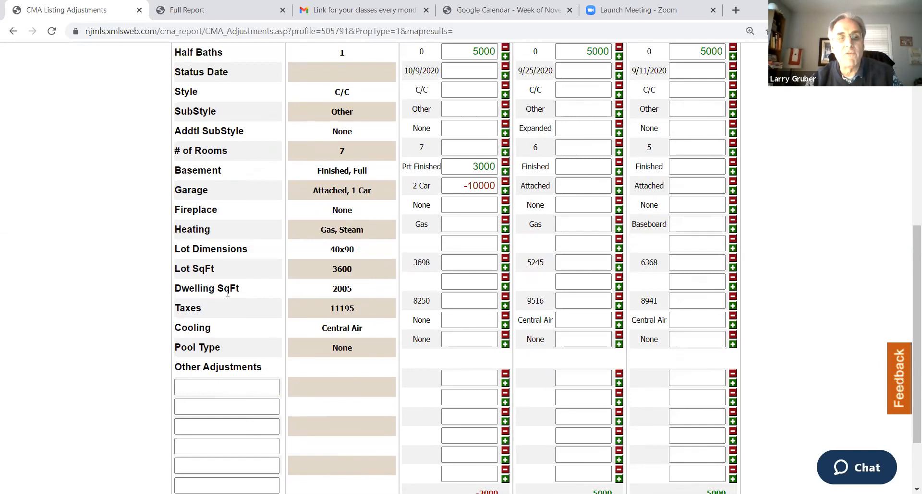
drag(177, 289, 239, 289)
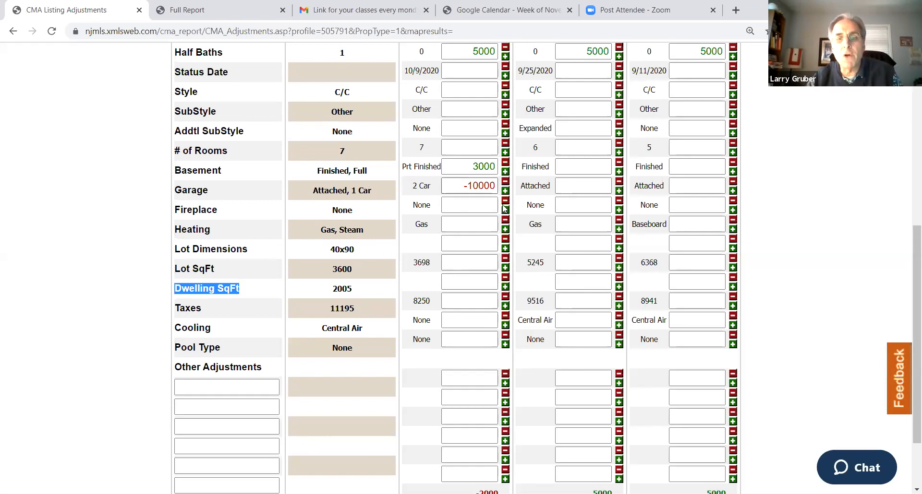
scroll(440, 278, up, 1)
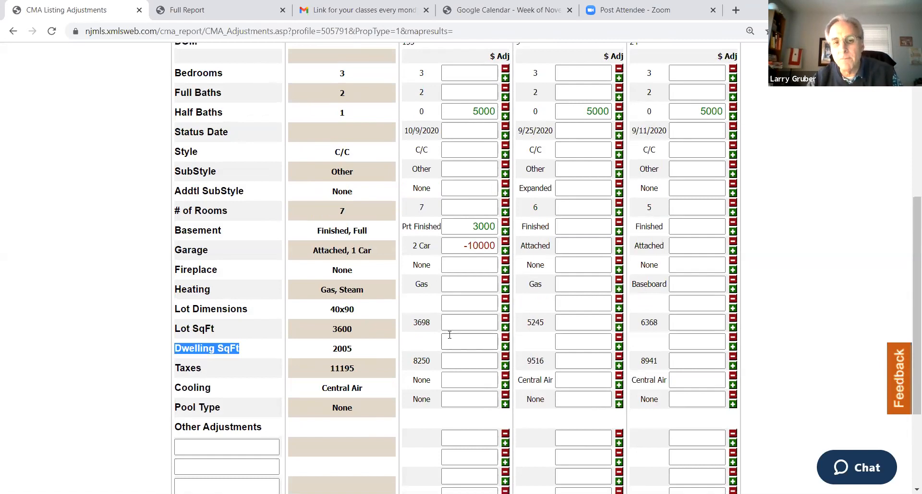
drag(363, 353, 331, 352)
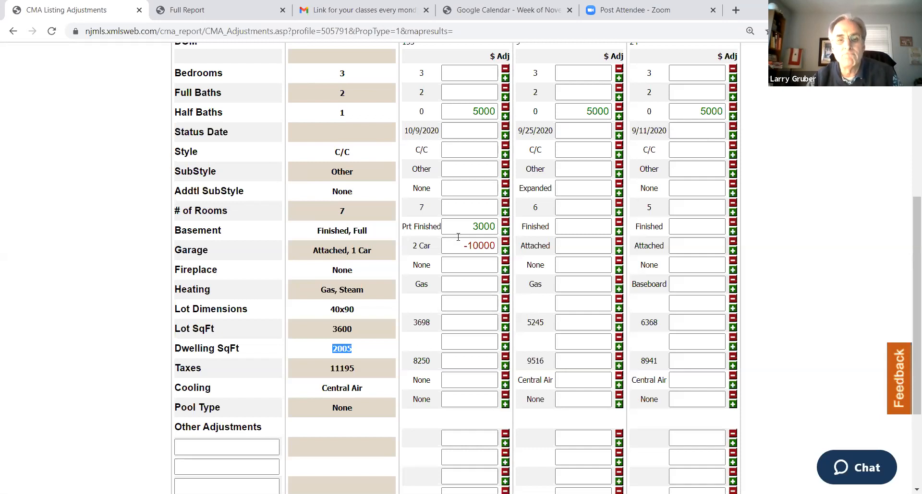
Copy the first comp's MLS number 20012385 from the CMA adjustments
scroll(459, 237, up, 4)
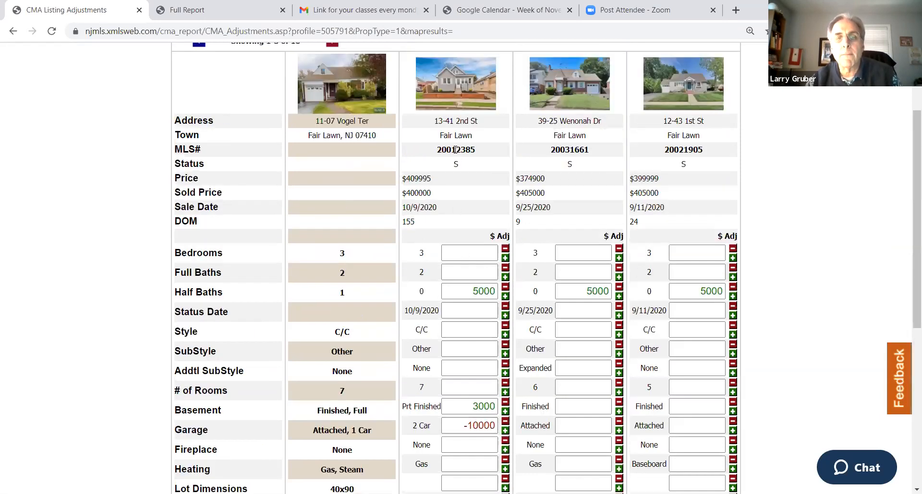
double_click(455, 150)
right_click(456, 150)
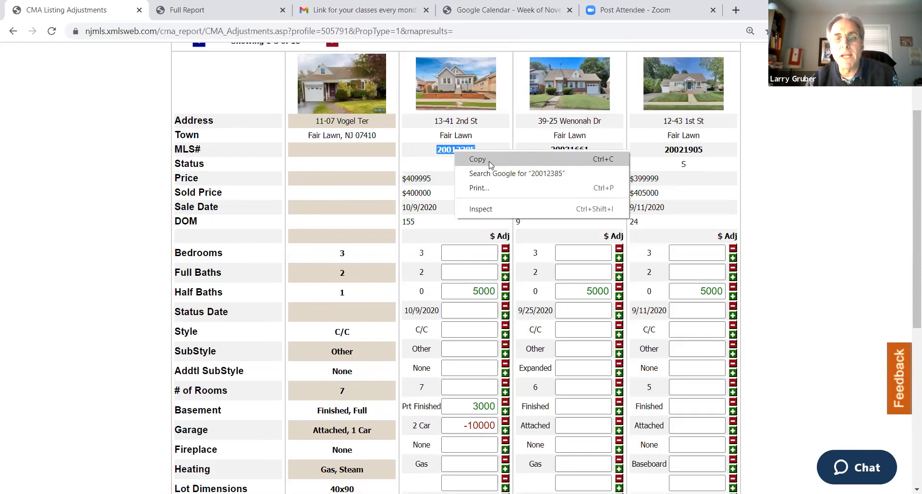
click(490, 162)
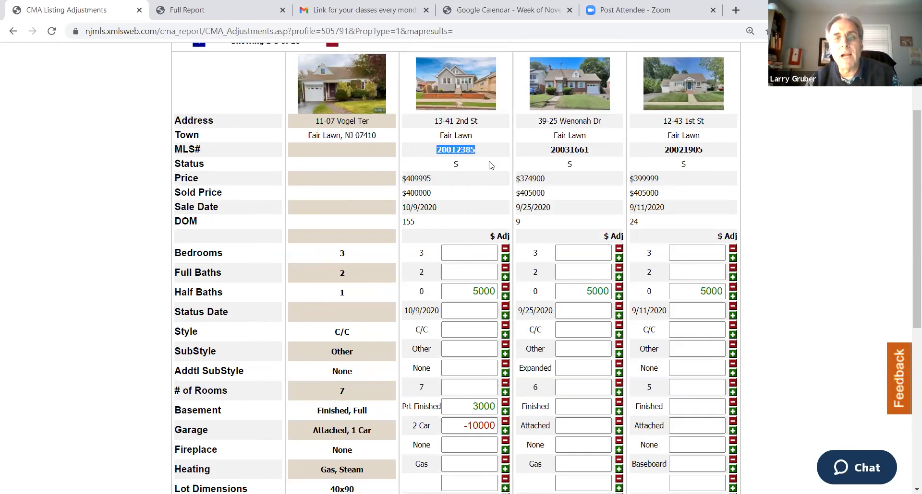
click(197, 12)
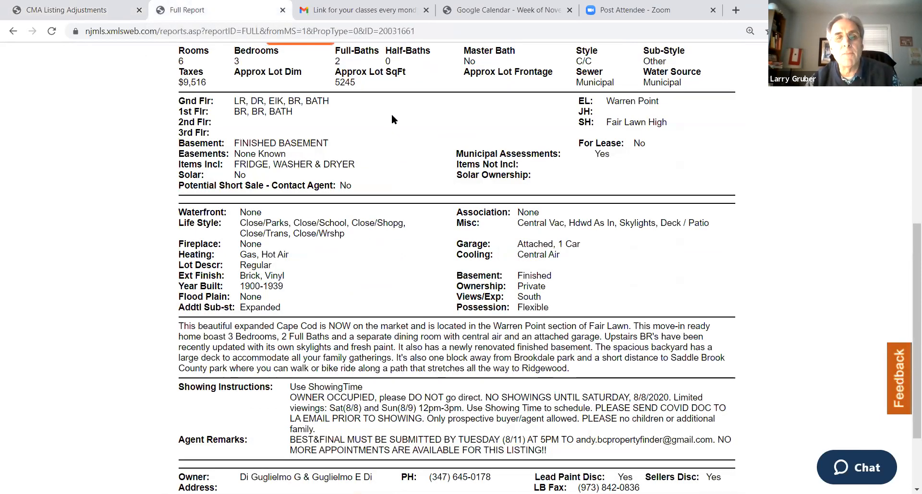
scroll(480, 233, up, 8)
scroll(432, 207, down, 9)
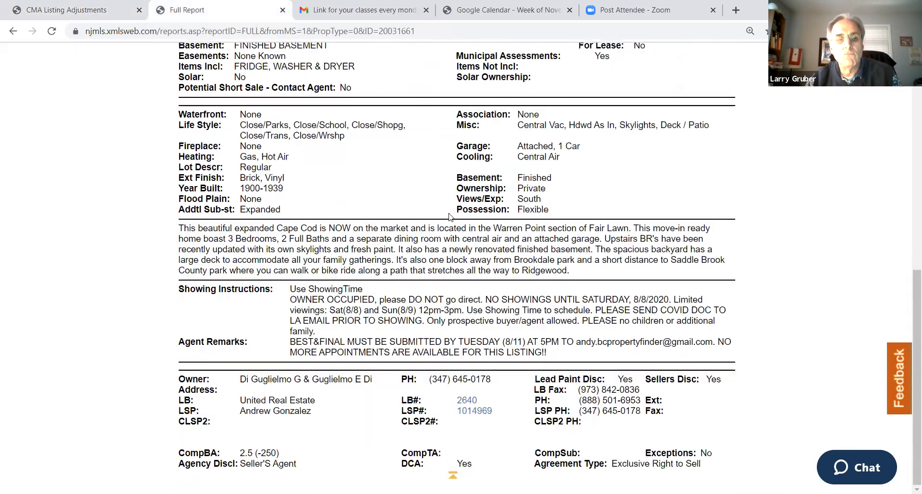
scroll(418, 201, up, 10)
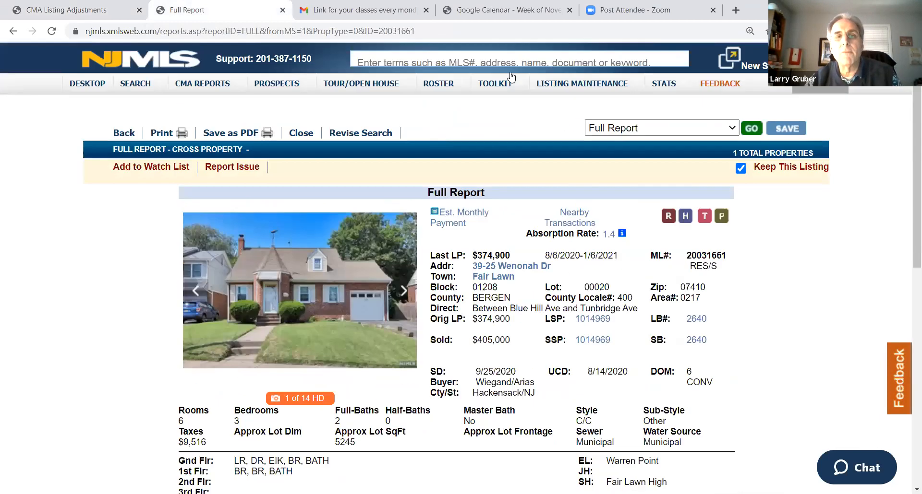
right_click(422, 58)
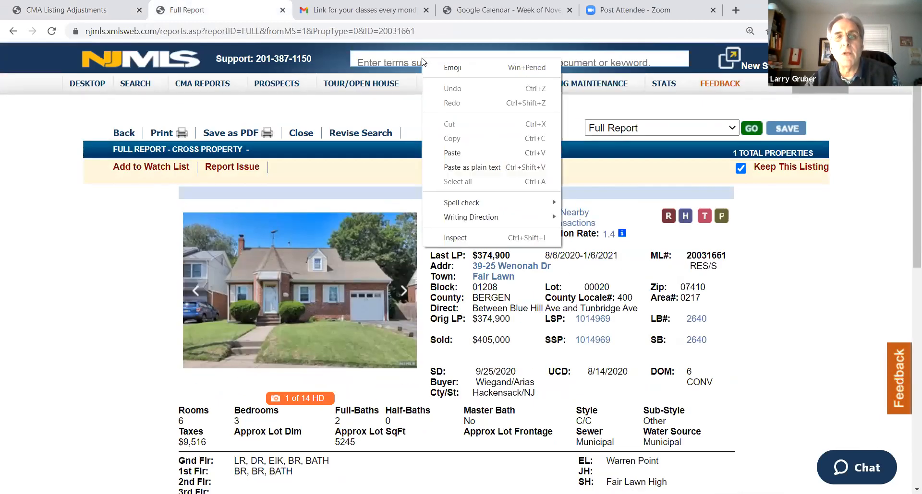
click(452, 151)
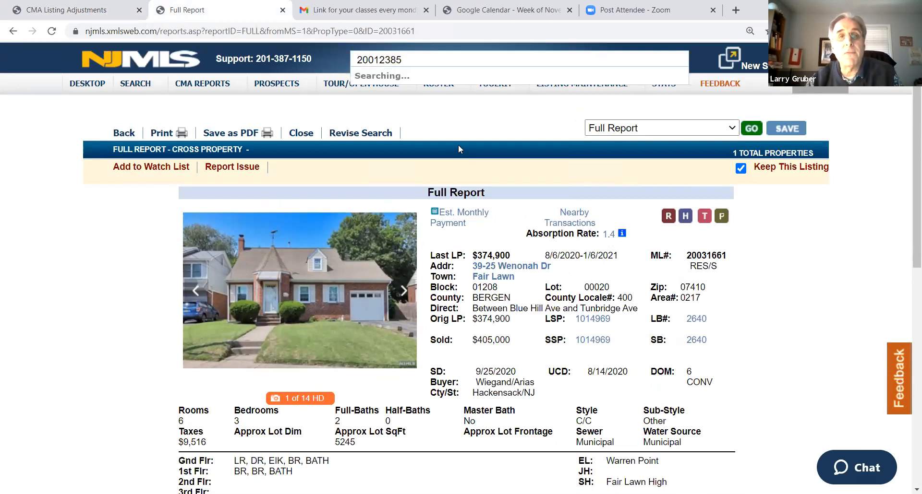
click(437, 91)
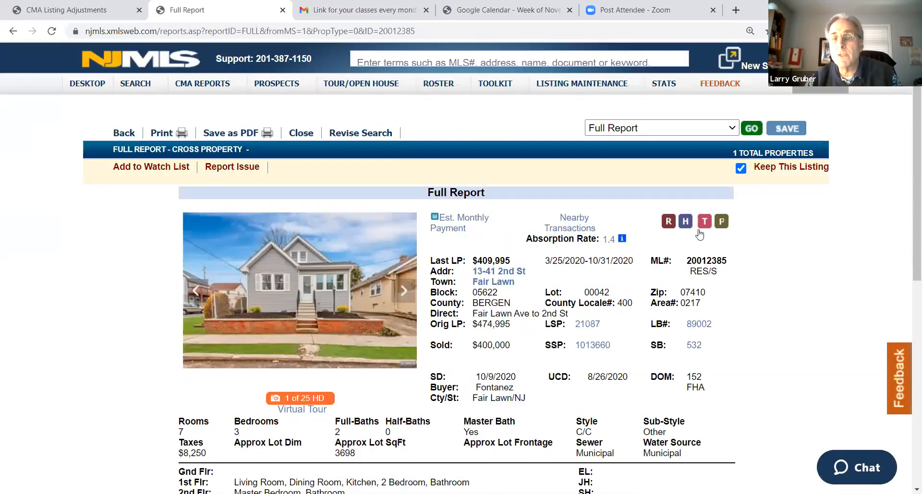
Open the first comp's tax record, examine its building square footage and highlight its land dimensions
click(704, 220)
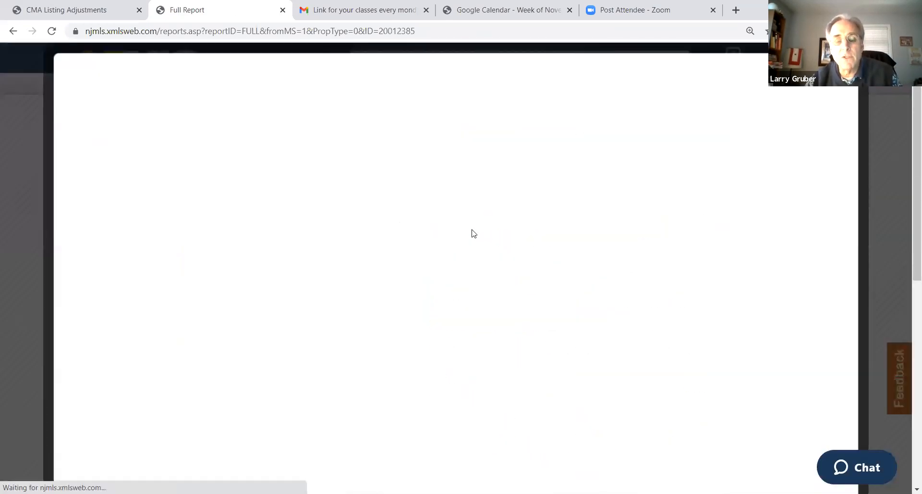
scroll(408, 222, down, 3)
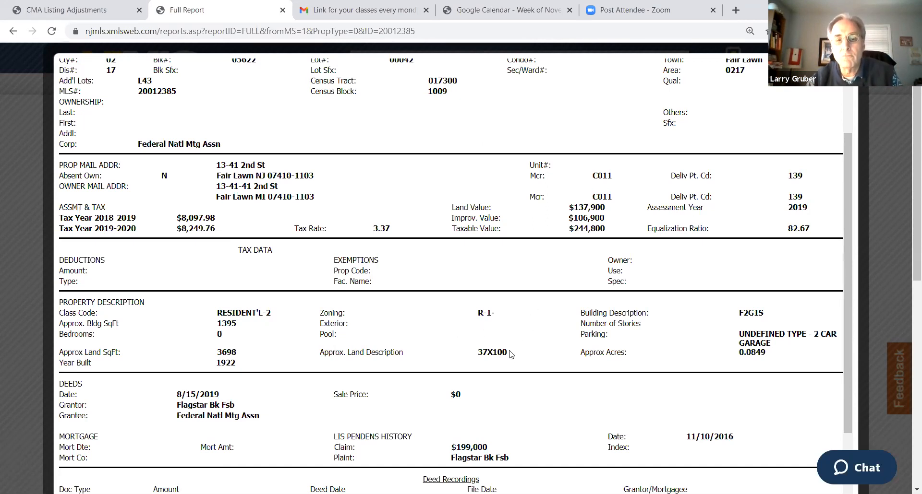
drag(510, 354, 478, 354)
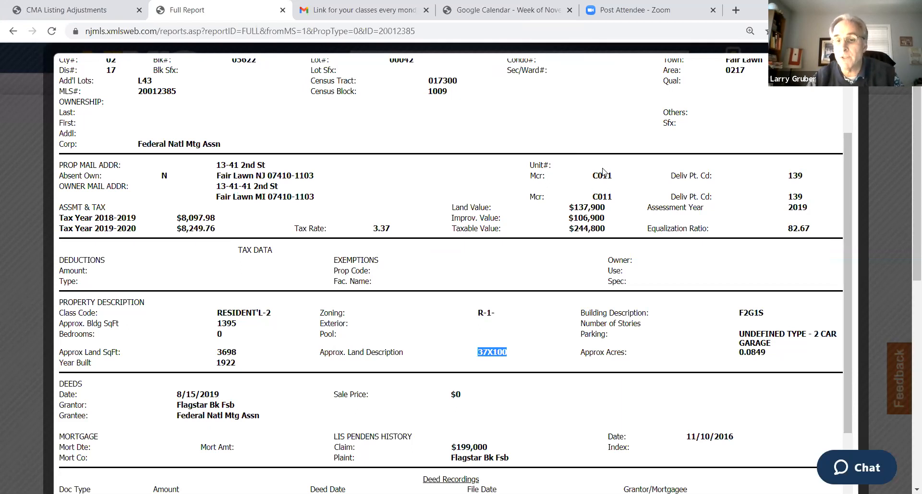
Enter a 42700 Dwelling SqFt adjustment for the first comp in the CMA adjustments and update its totals
click(80, 13)
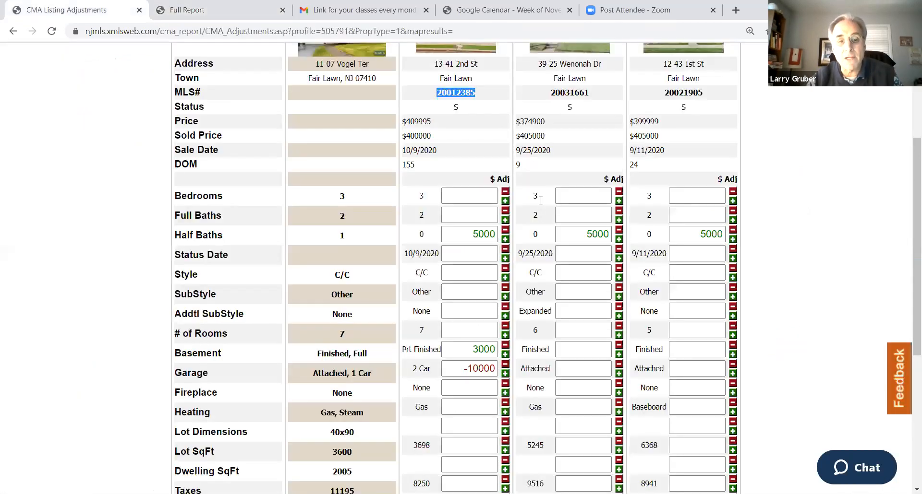
scroll(413, 403, down, 1)
click(467, 405)
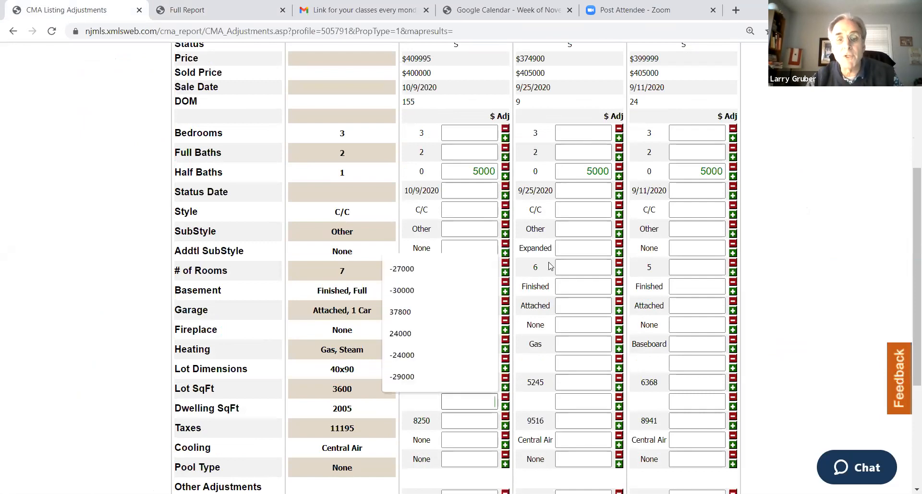
scroll(514, 124, up, 2)
scroll(514, 124, down, 4)
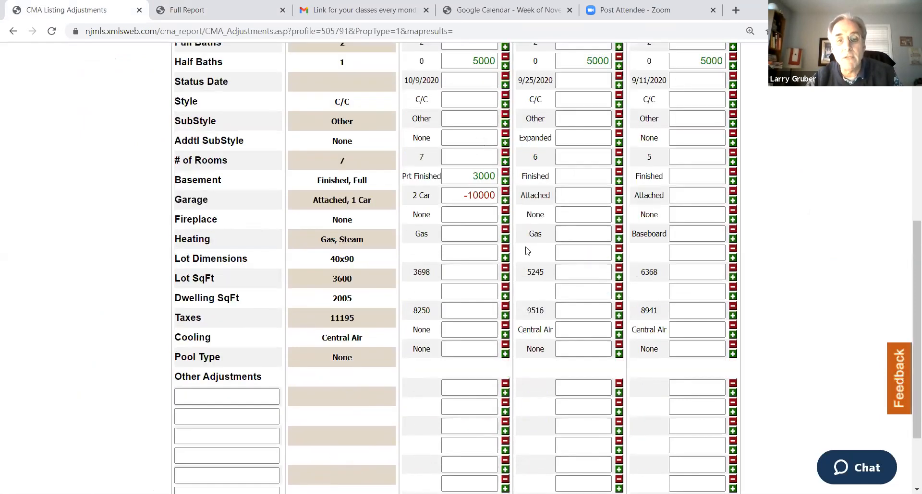
click(486, 277)
text(42700)
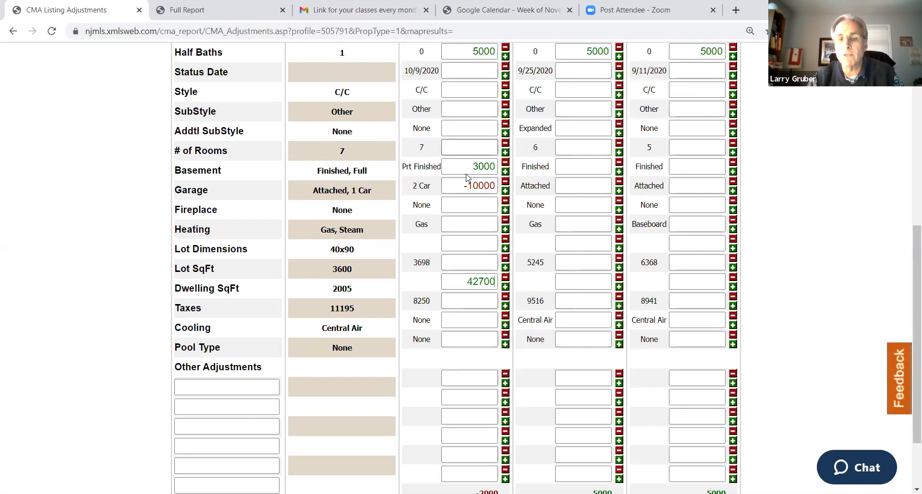
click(457, 283)
scroll(453, 284, down, 1)
scroll(453, 283, down, 2)
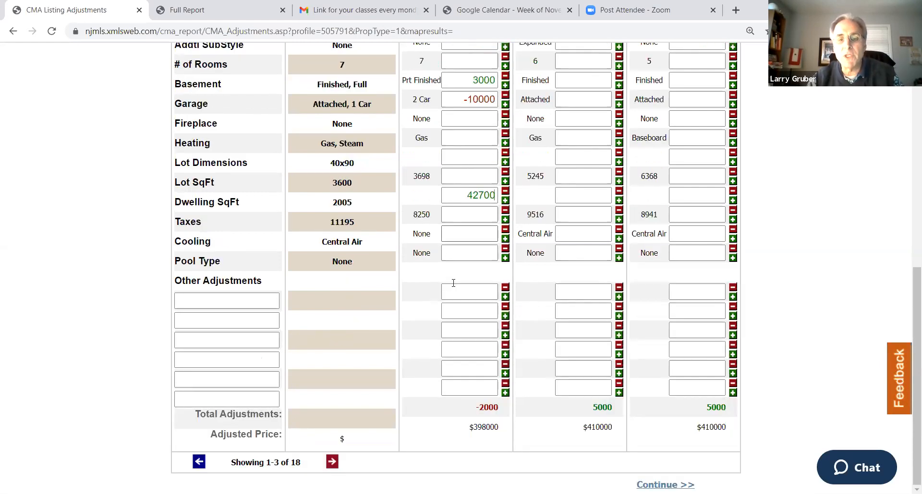
click(485, 438)
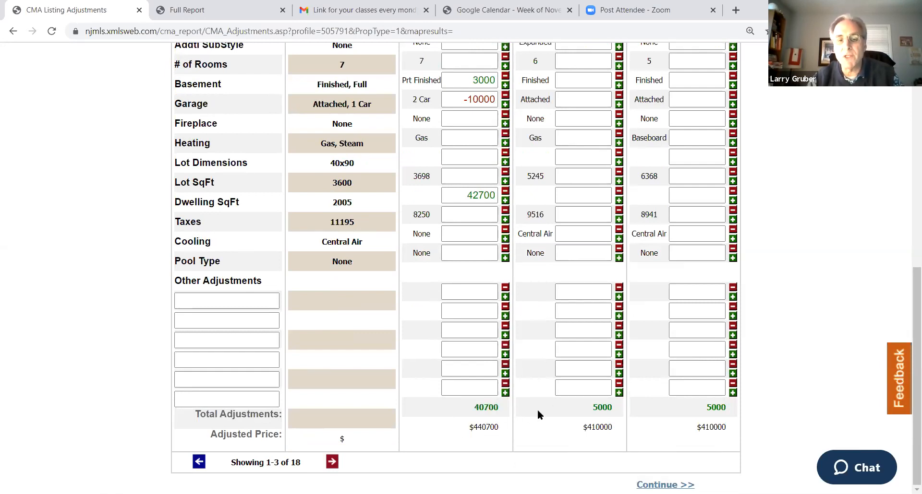
Review the first comp's adjustments against its sold price, then copy the second comp's MLS number 20031661
scroll(537, 413, up, 10)
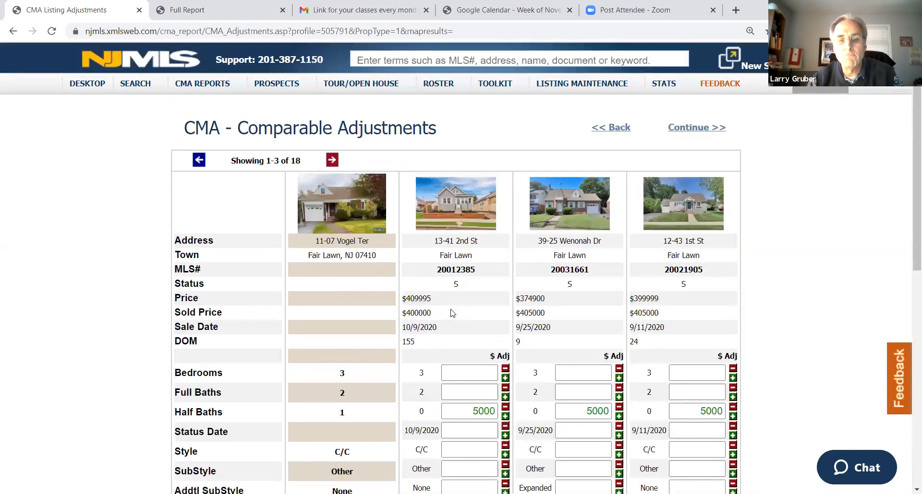
scroll(474, 315, down, 1)
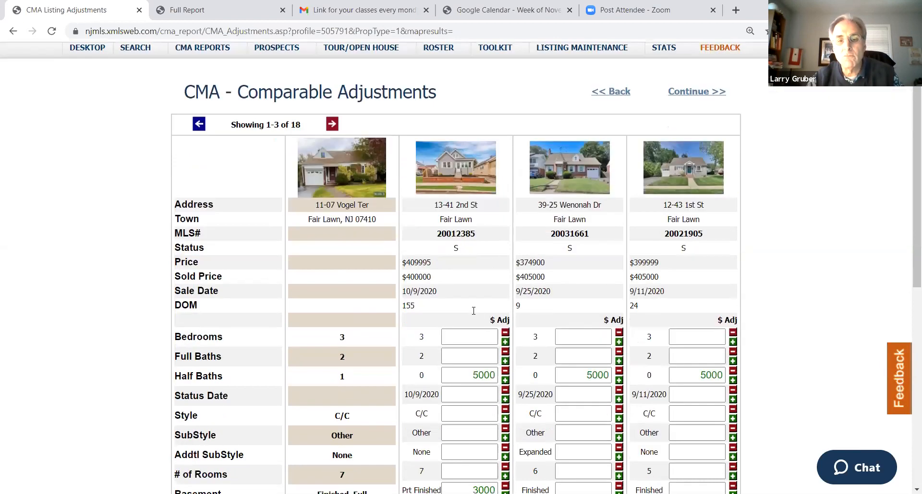
scroll(473, 312, down, 8)
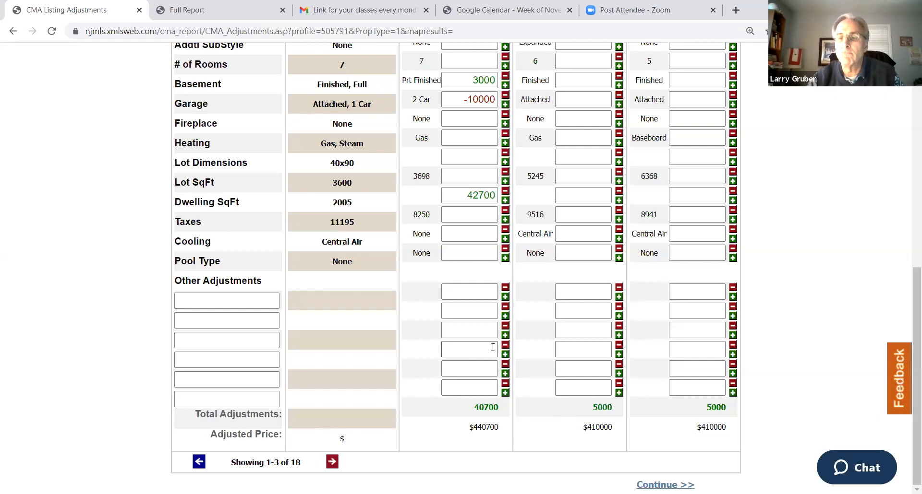
scroll(479, 332, up, 3)
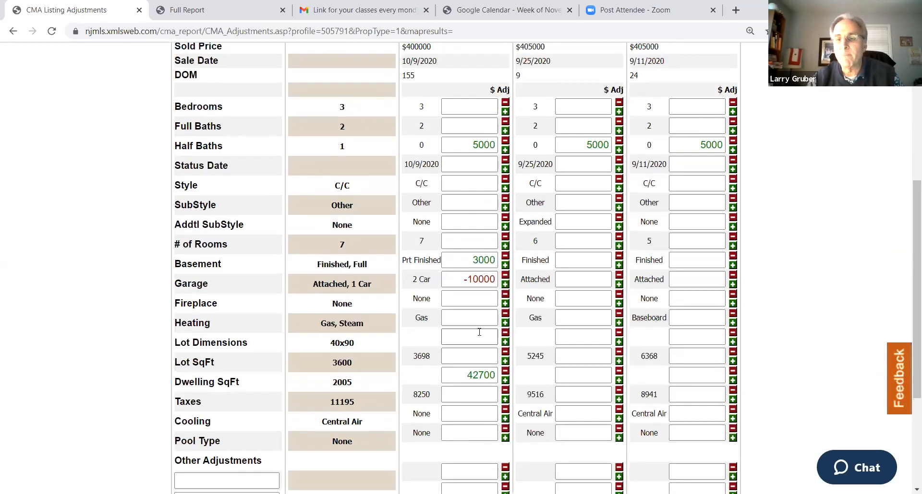
scroll(479, 333, up, 3)
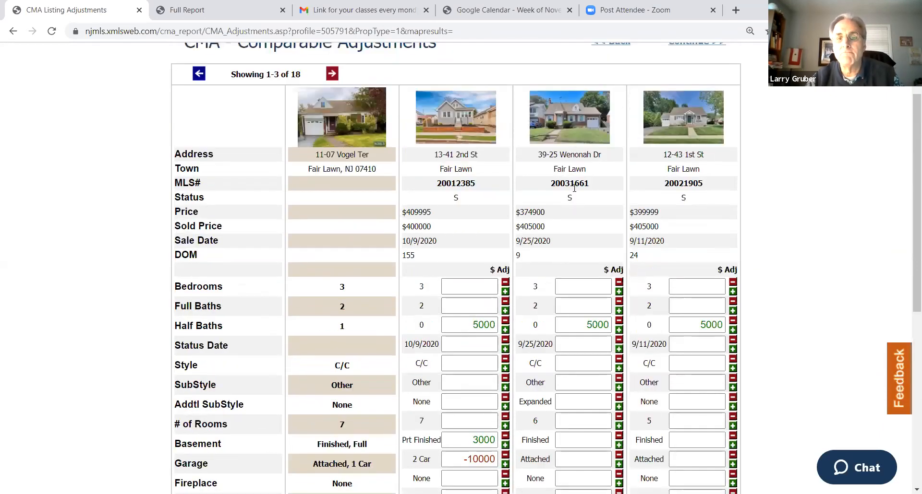
double_click(570, 183)
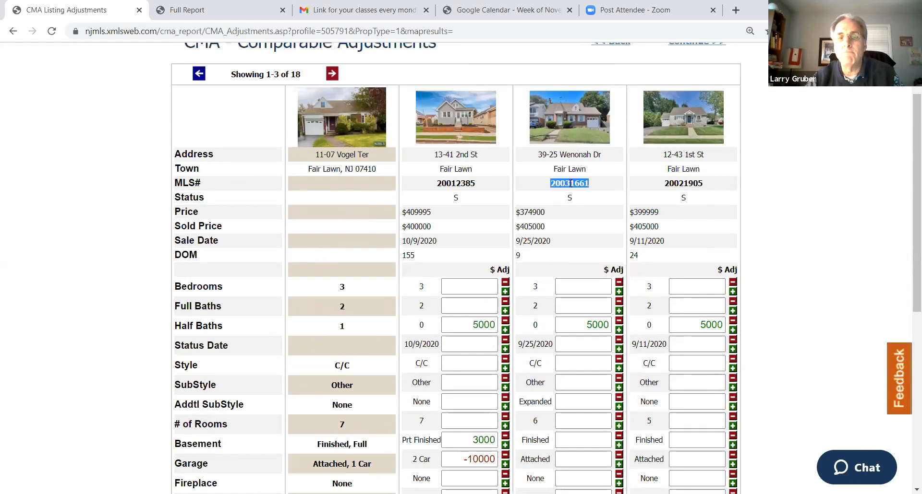
right_click(569, 184)
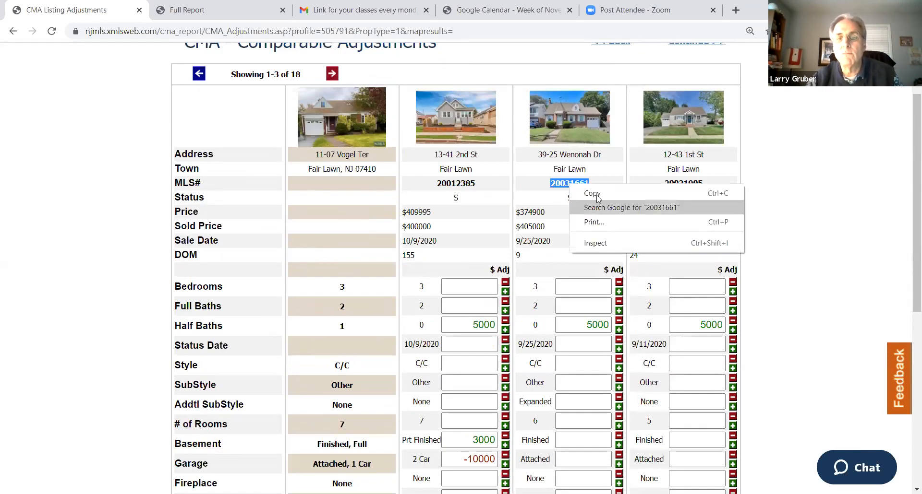
click(594, 193)
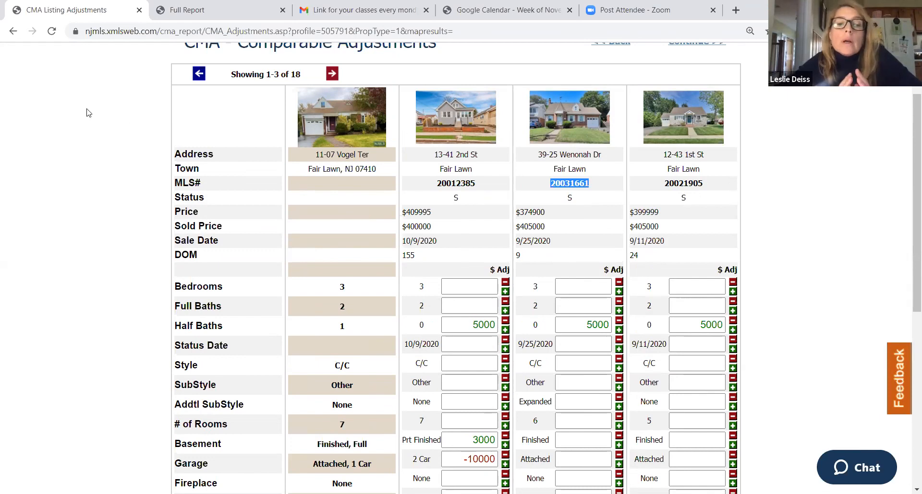
Close the first comp's tax record, search for MLS number 20031661 and open the second comp's full report
click(192, 10)
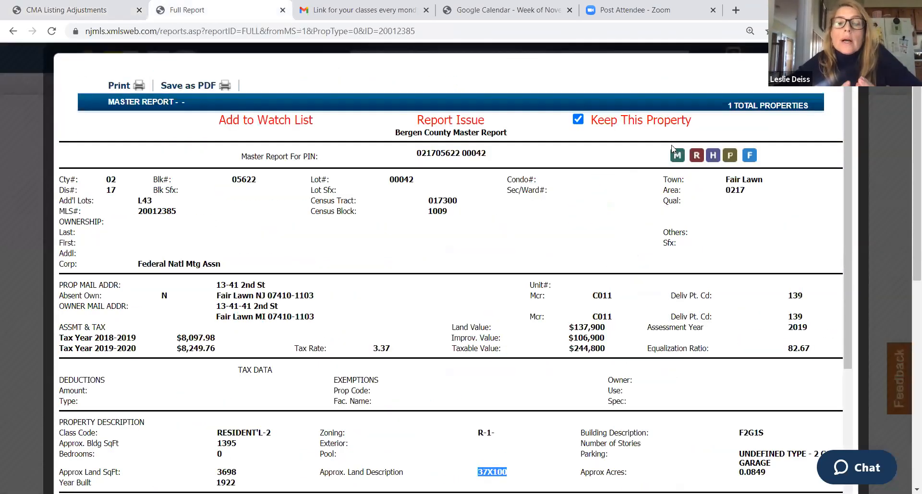
click(857, 54)
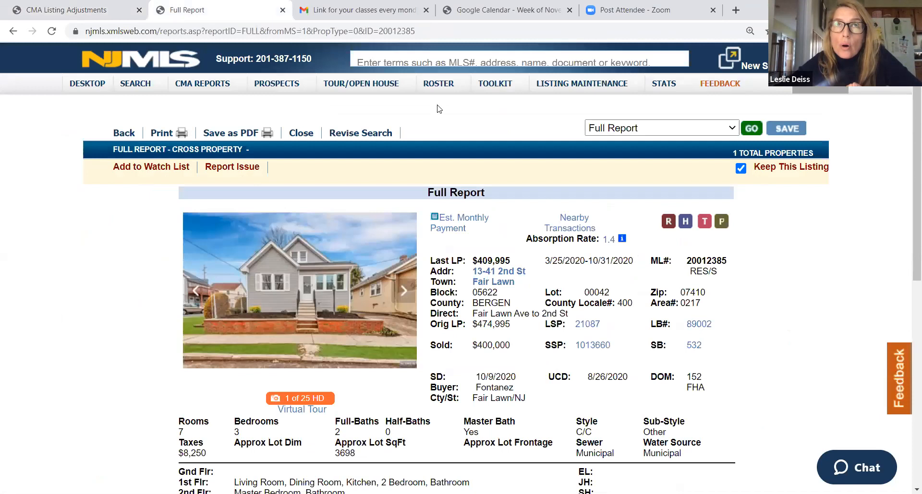
right_click(409, 61)
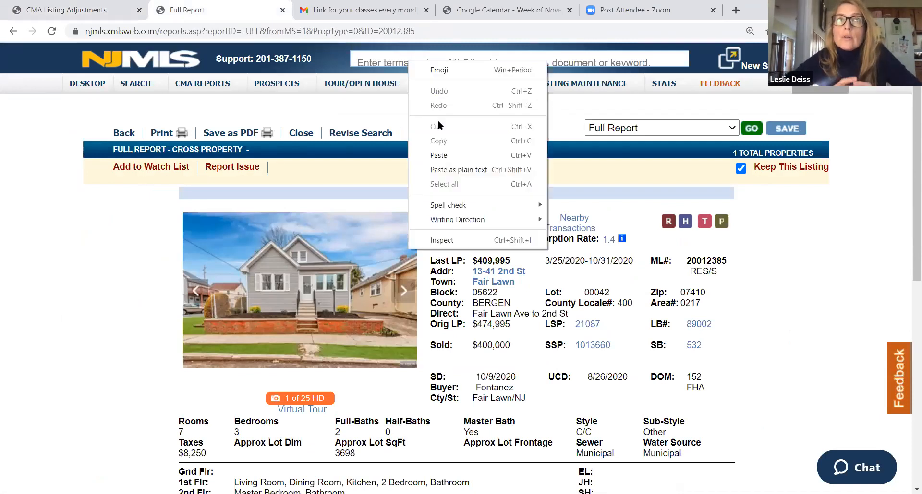
click(447, 154)
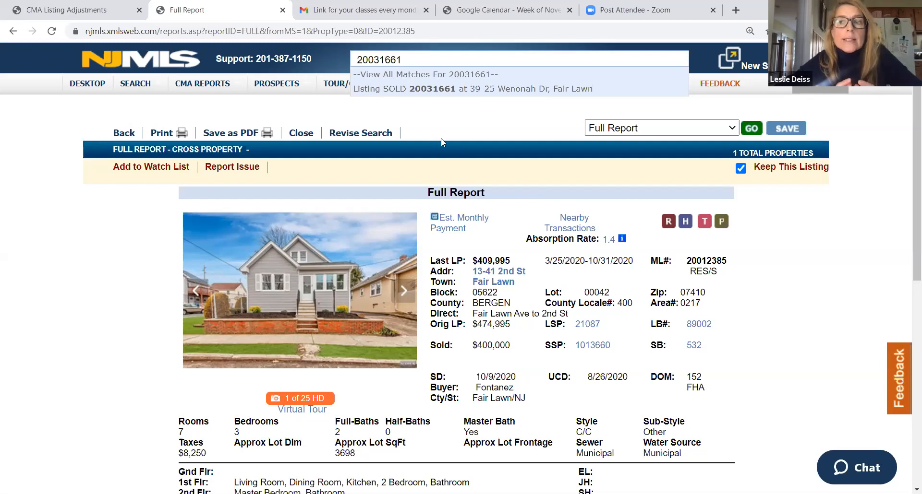
click(419, 88)
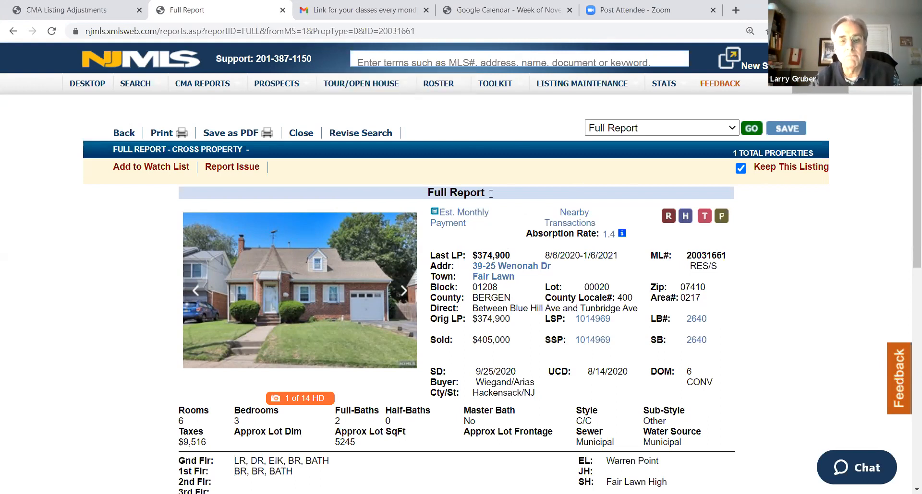
Check the second comp's full report, then review the Dwelling SqFt row in the CMA adjustments
scroll(489, 192, down, 8)
scroll(489, 192, up, 8)
click(81, 7)
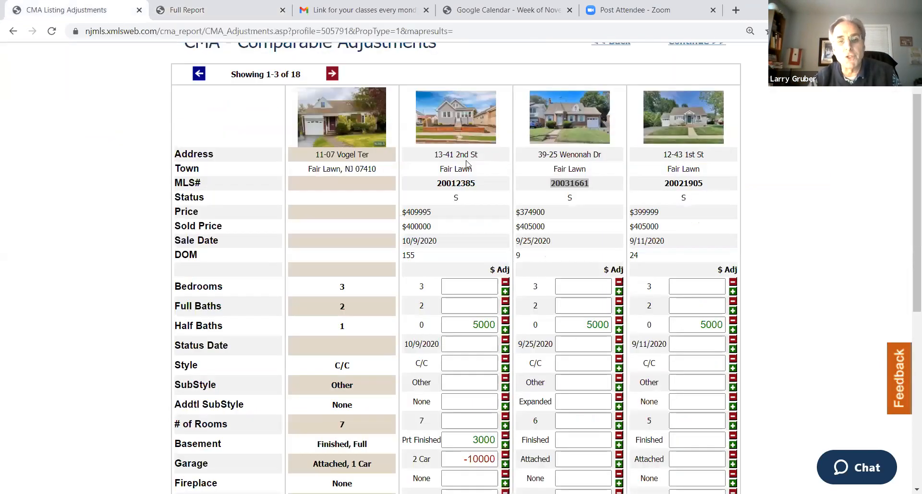
scroll(476, 183, down, 4)
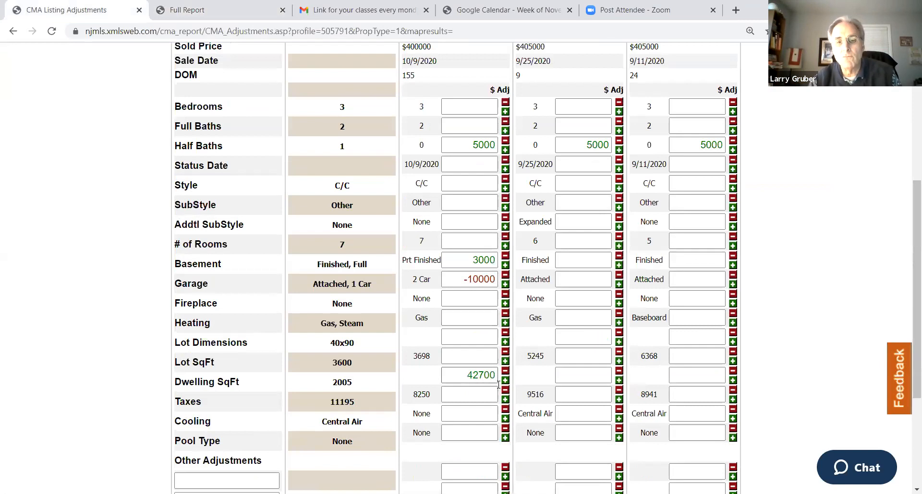
scroll(578, 268, up, 4)
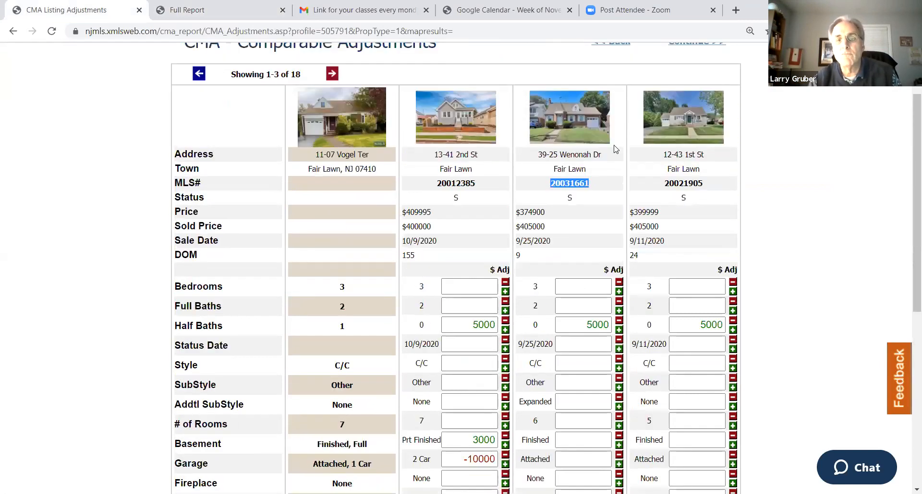
Review the second comp's full report details and open its tax record to examine the building square footage
click(198, 7)
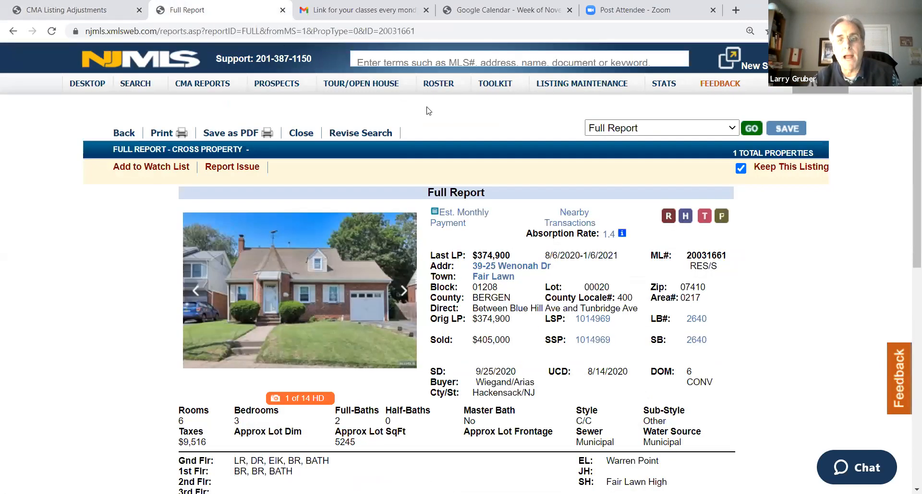
scroll(468, 185, down, 10)
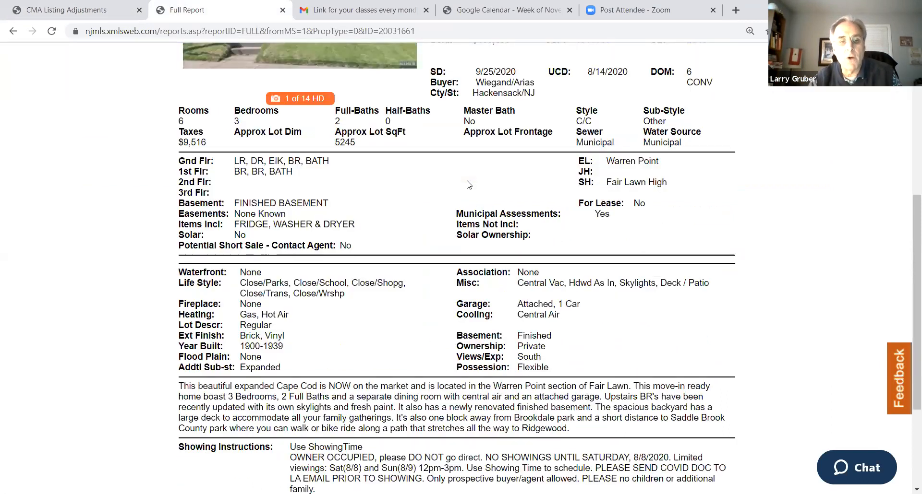
scroll(705, 225, up, 10)
click(705, 224)
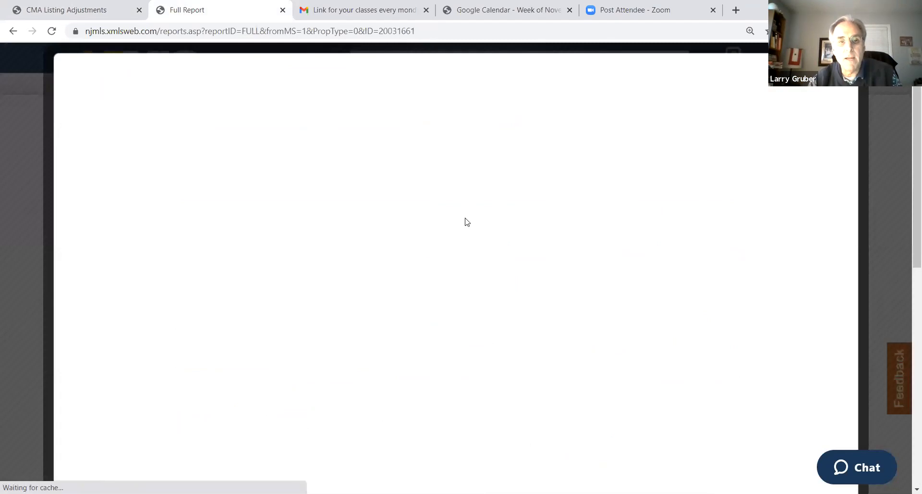
scroll(377, 208, down, 5)
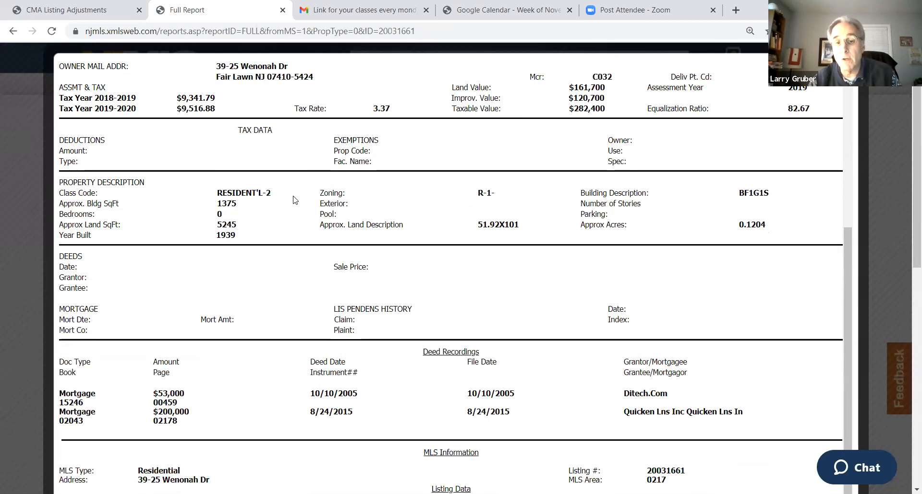
scroll(372, 139, up, 2)
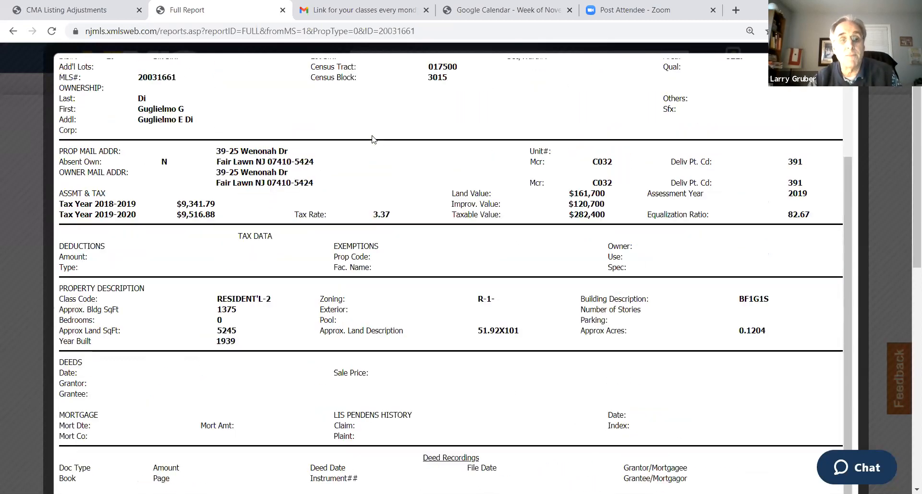
scroll(374, 139, up, 3)
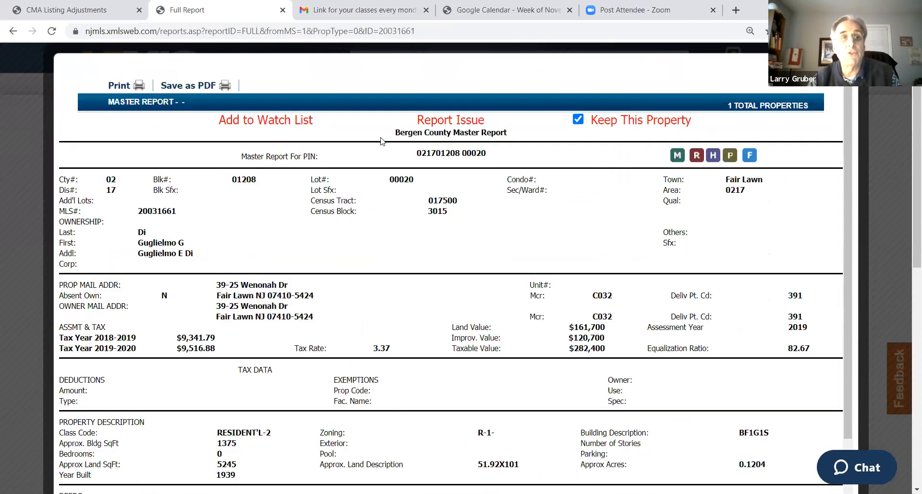
Enter a 43000 Dwelling SqFt adjustment for the second comp in the CMA adjustments
click(95, 11)
scroll(478, 234, down, 3)
click(577, 374)
text(43000)
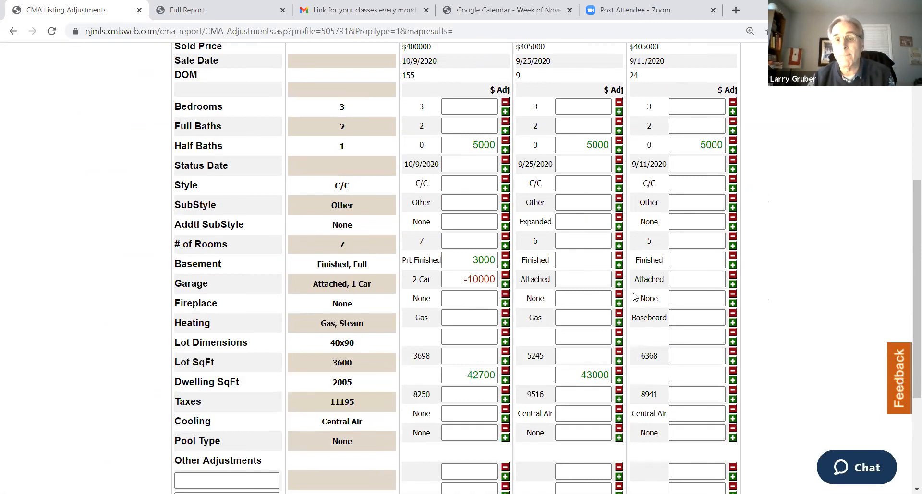
Copy the third comp's MLS number 20021905 from the CMA adjustments
scroll(644, 288, up, 3)
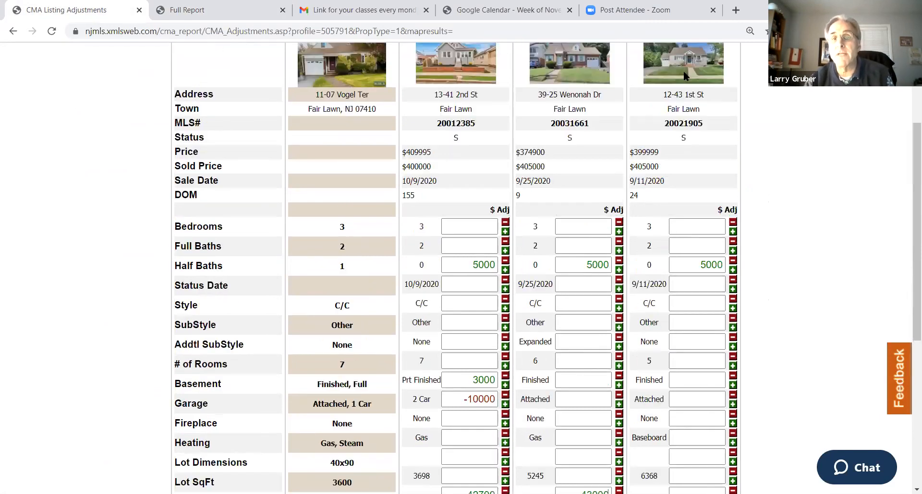
double_click(681, 124)
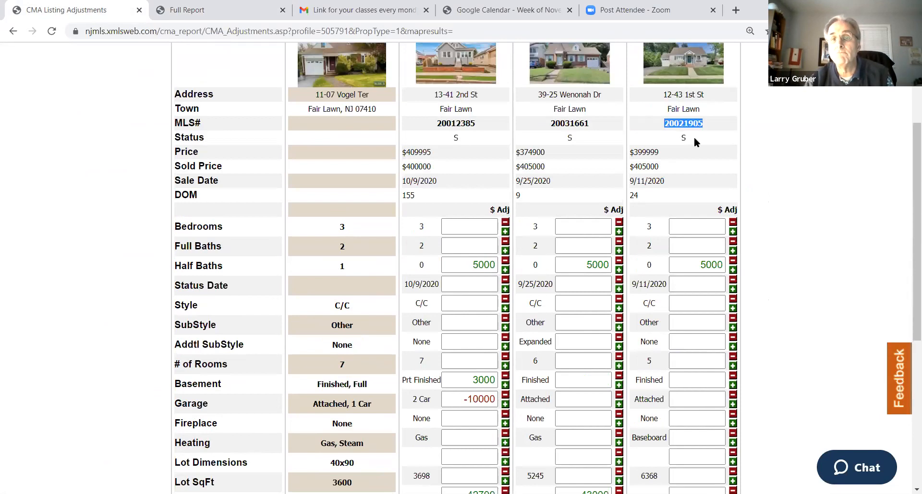
right_click(680, 123)
click(691, 129)
Close the second comp's tax record, search for MLS number 20021905 and open the third comp's full report
click(269, 10)
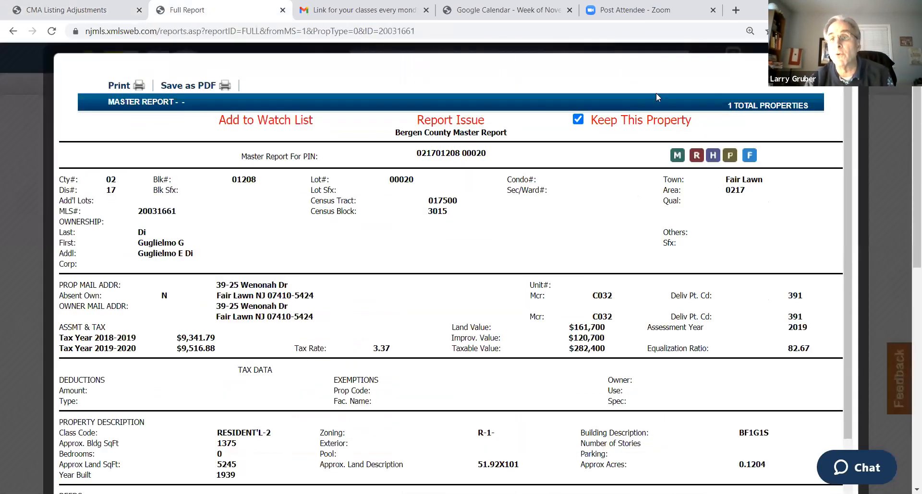
click(473, 52)
right_click(473, 59)
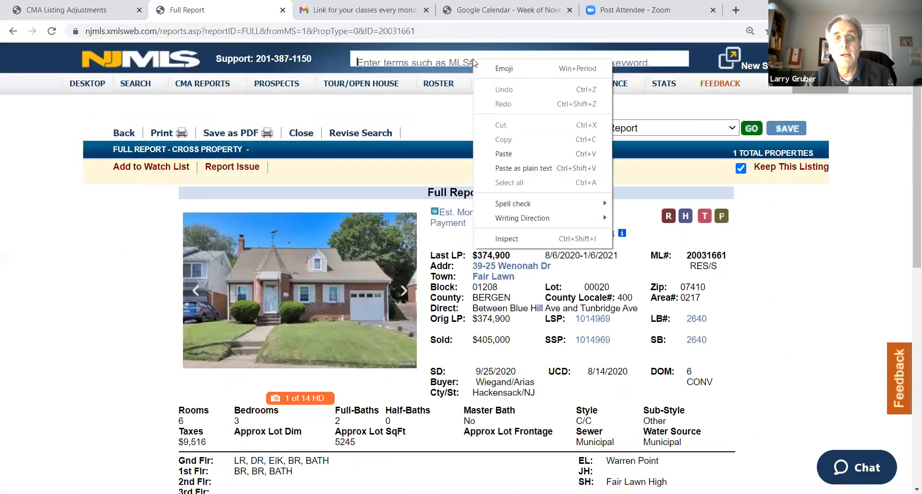
click(503, 154)
mouse_move(391, 84)
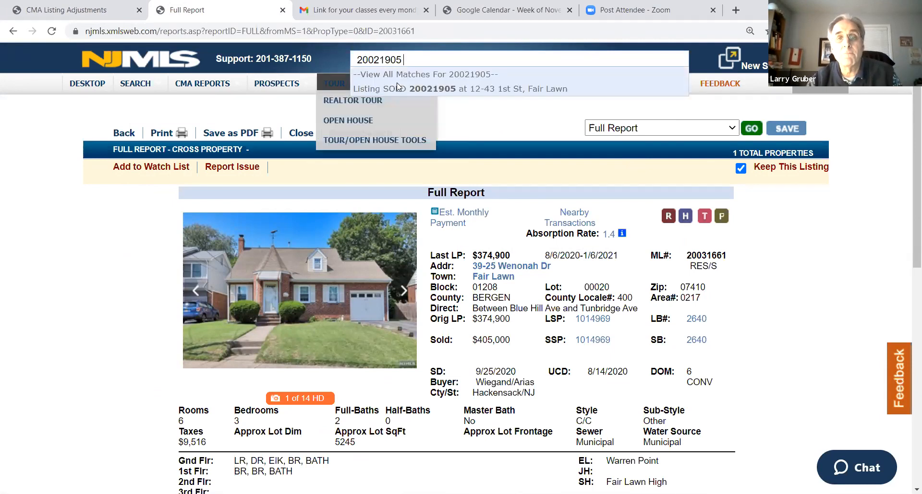
click(414, 81)
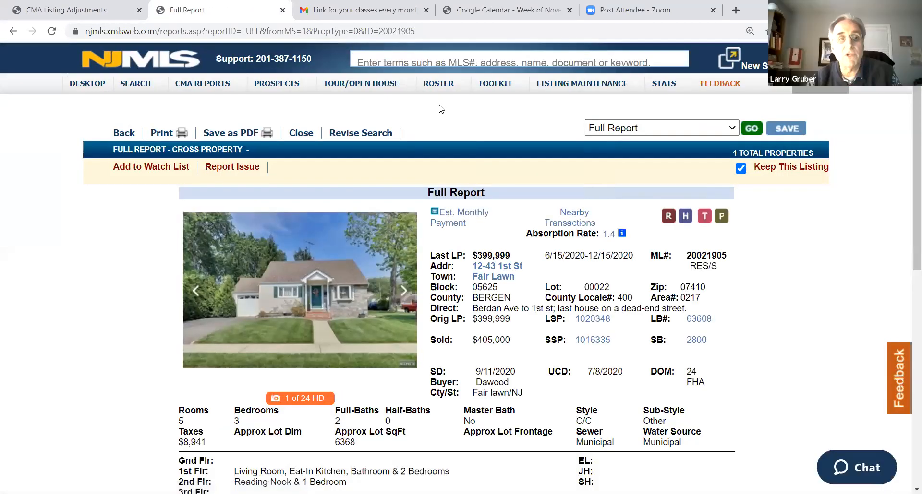
Review the third comp's full report and open its tax record to examine the building square footage
scroll(575, 200, down, 6)
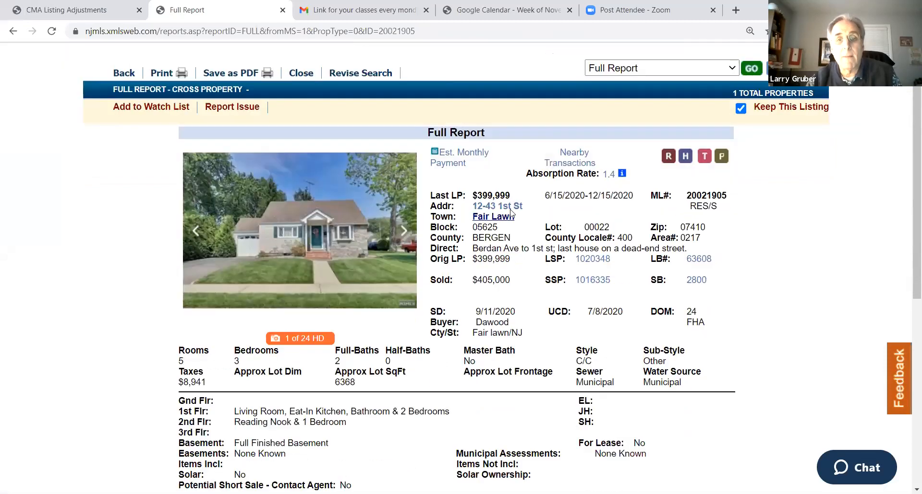
scroll(510, 211, down, 3)
scroll(509, 211, up, 10)
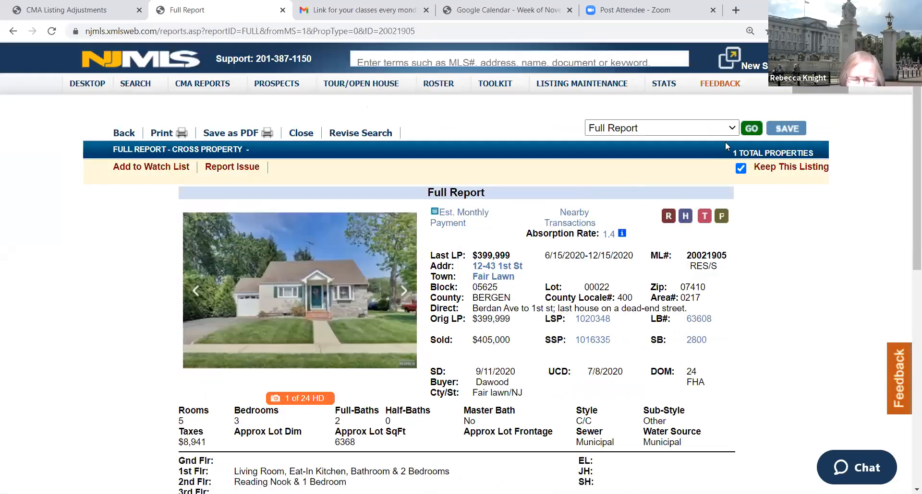
click(704, 217)
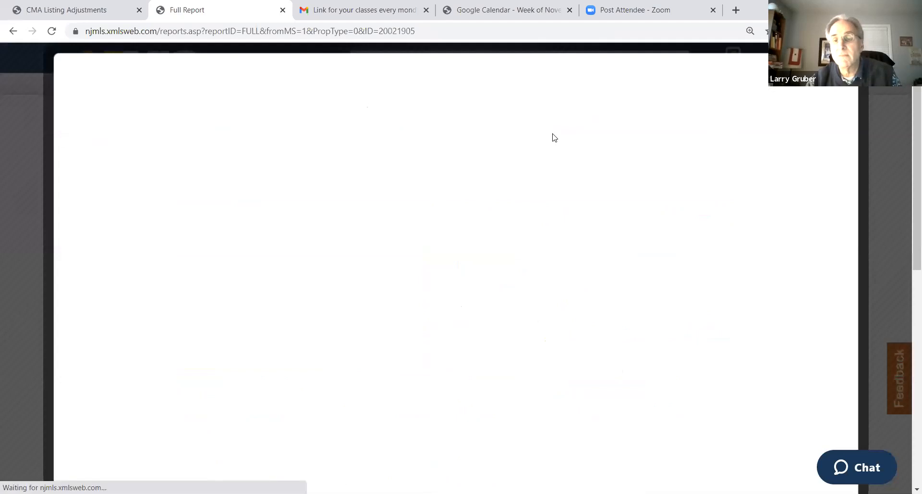
scroll(491, 168, down, 3)
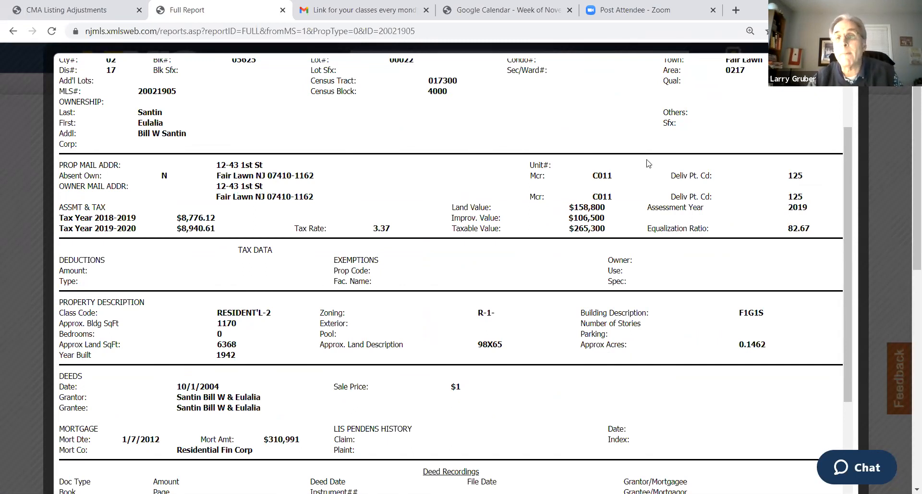
Enter a 58450 Dwelling SqFt adjustment for the third comp in the CMA adjustments
click(82, 11)
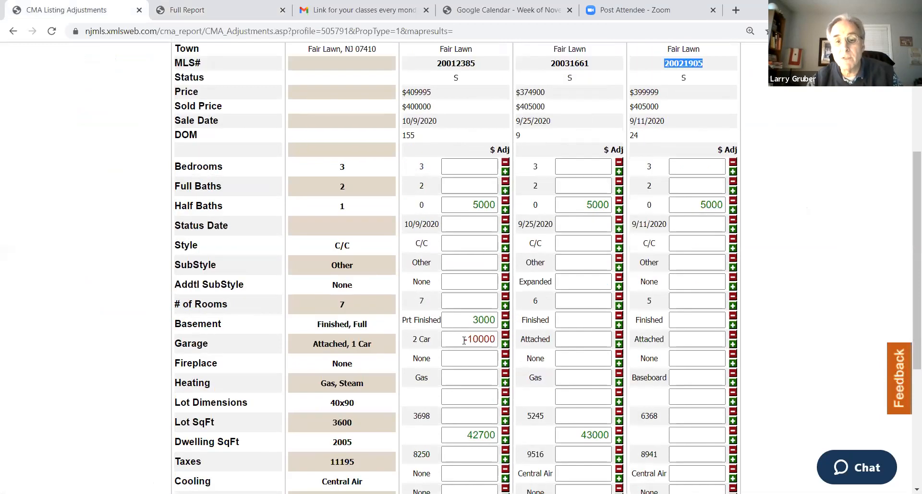
click(704, 436)
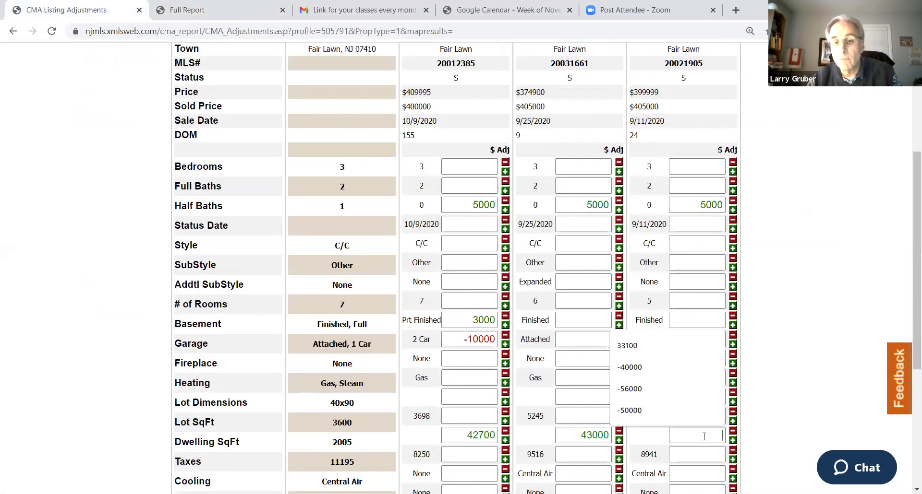
text(58452)
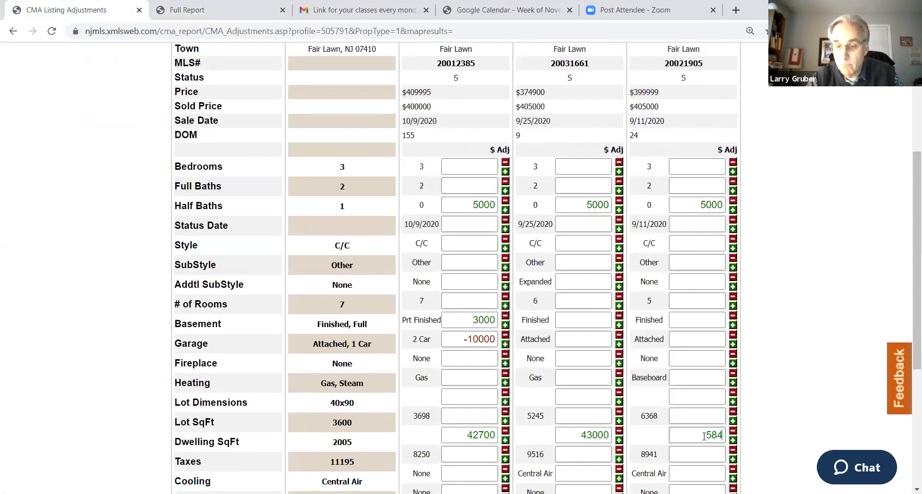
key(BackSpace)
text(0)
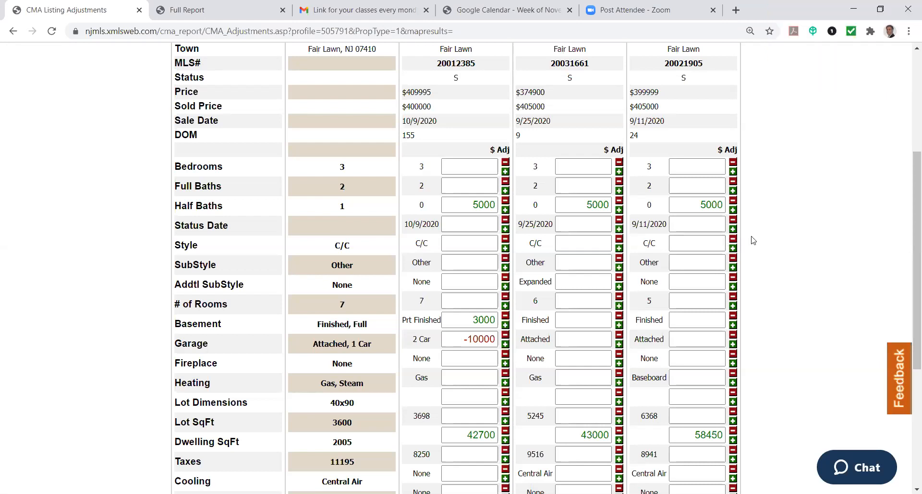
Review the dollar adjustments, total adjustments and adjusted prices of the three comps against the subject property
scroll(753, 240, down, 3)
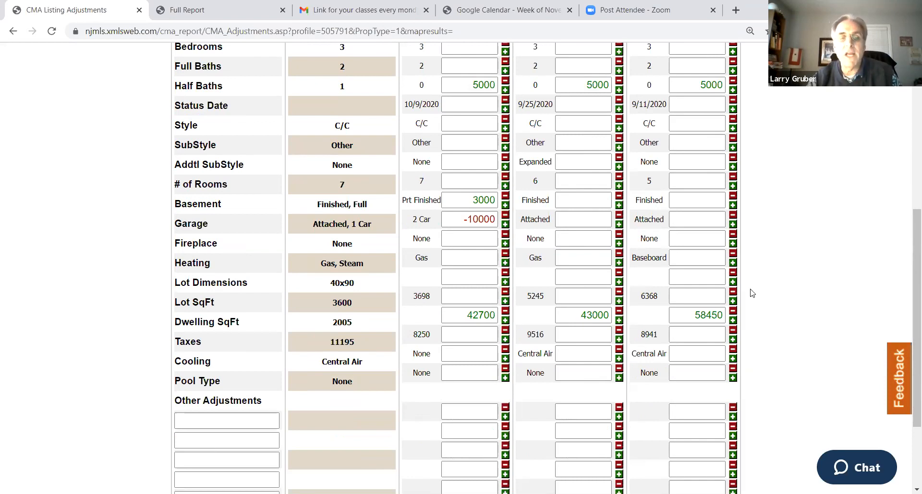
scroll(763, 264, up, 6)
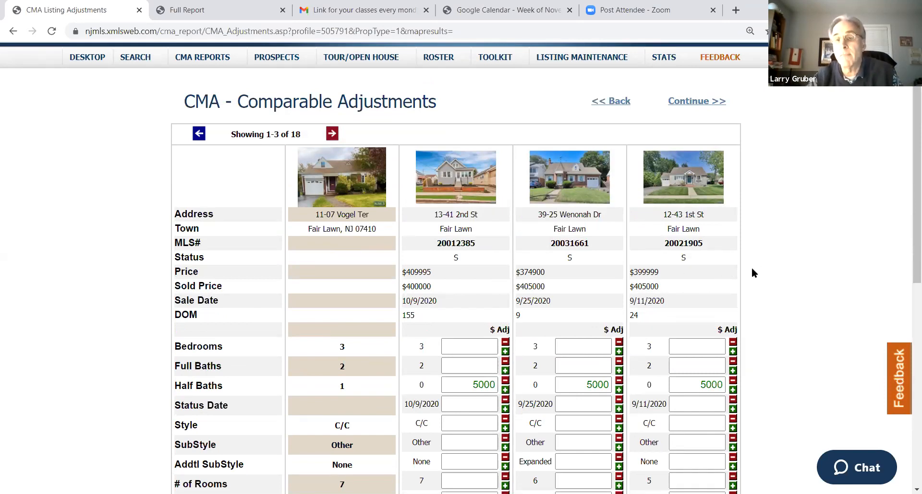
scroll(753, 267, down, 6)
scroll(753, 270, down, 1)
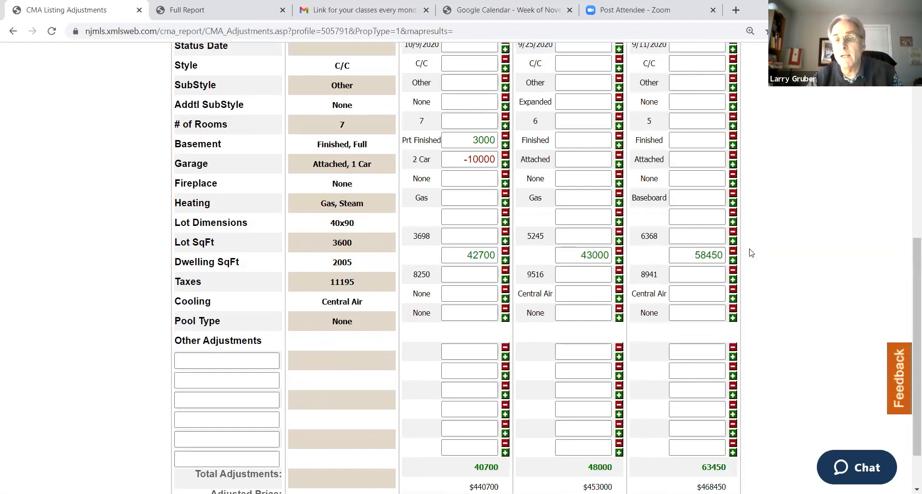
scroll(737, 259, up, 1)
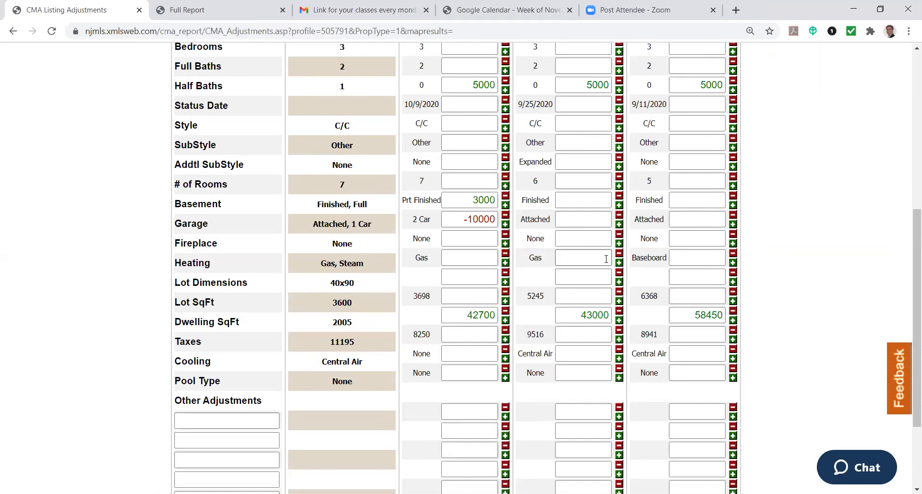
scroll(747, 258, down, 1)
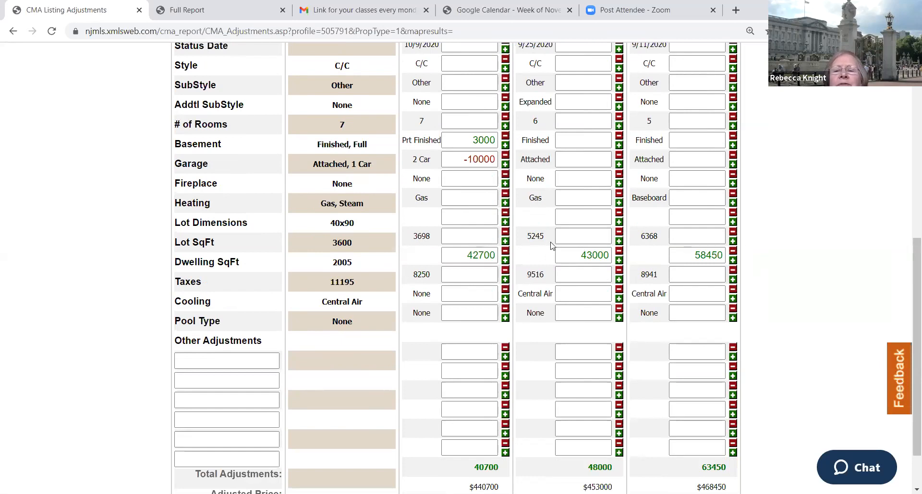
Recheck the assessment, tax and property description details in the third comp's tax record
key(ctrl+Tab)
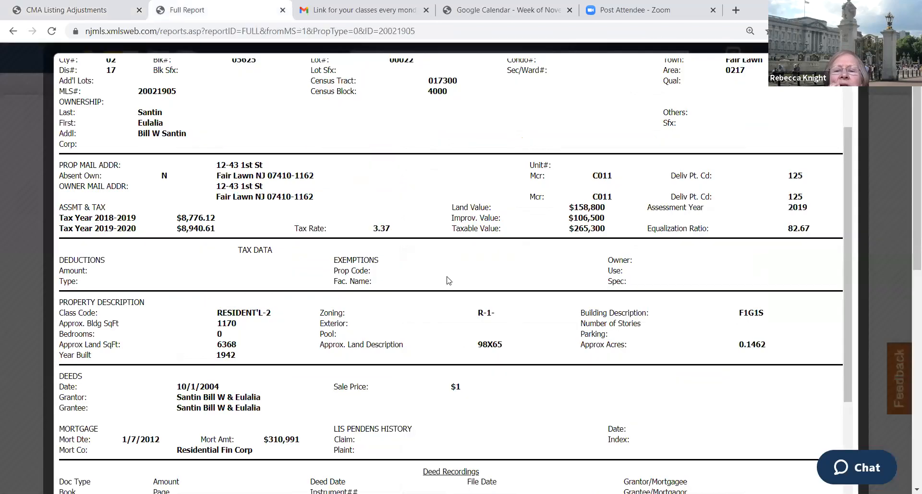
scroll(281, 272, down, 1)
drag(216, 243, 244, 209)
click(291, 206)
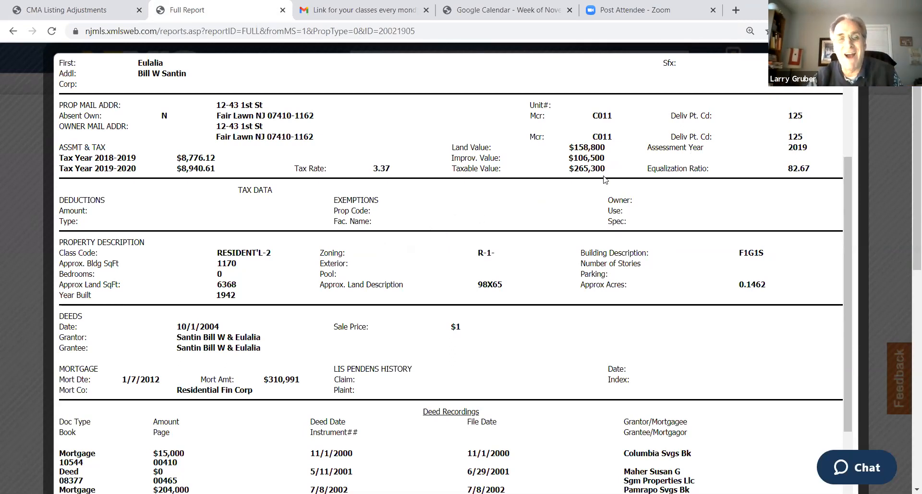
Return to the CMA adjustments and enter a 5000 Cooling adjustment for the first comp
click(92, 10)
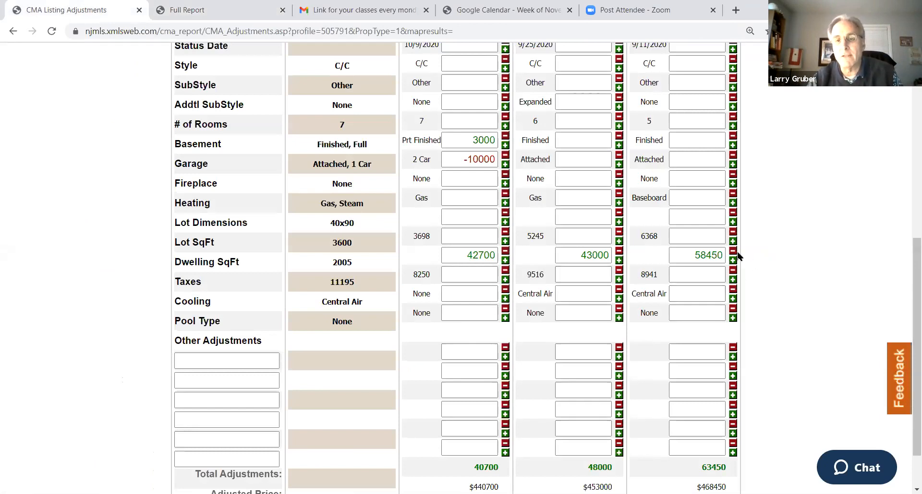
scroll(735, 294, down, 1)
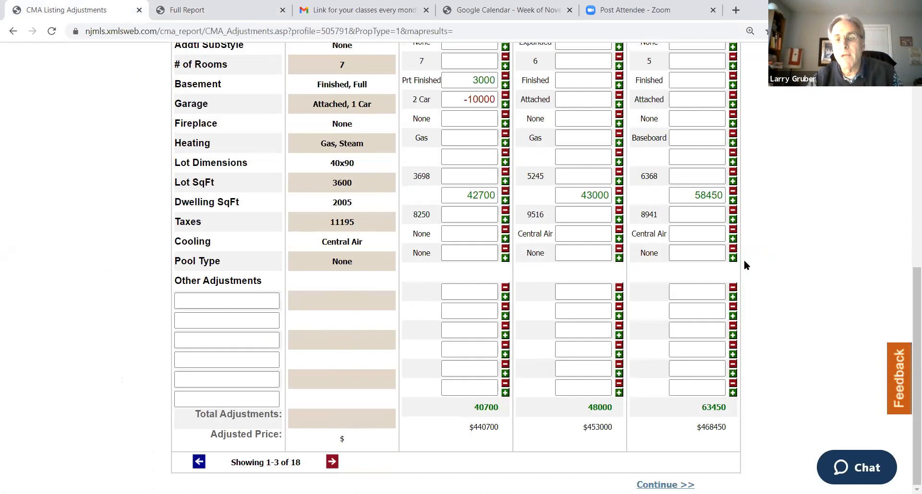
scroll(744, 264, up, 5)
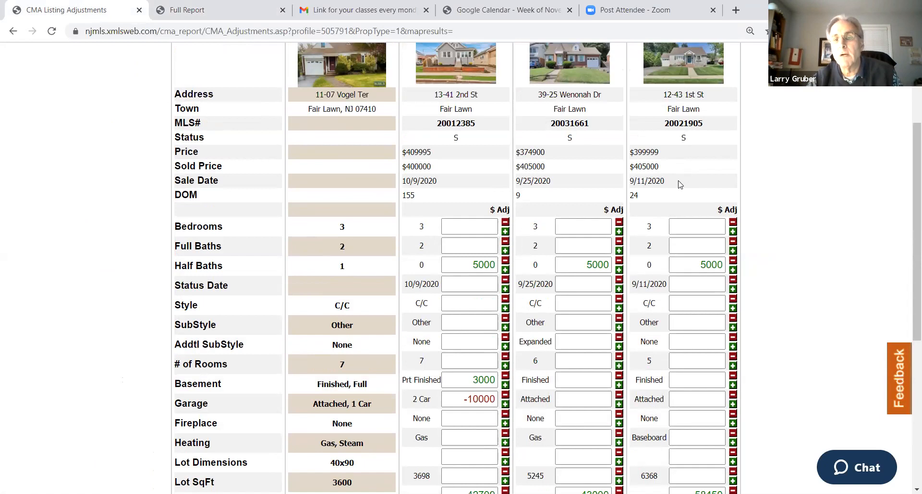
scroll(696, 202, down, 5)
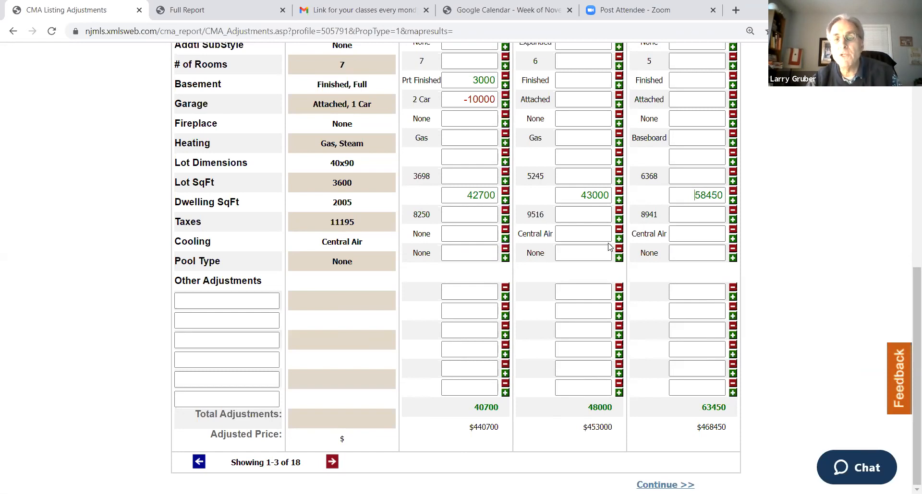
click(469, 233)
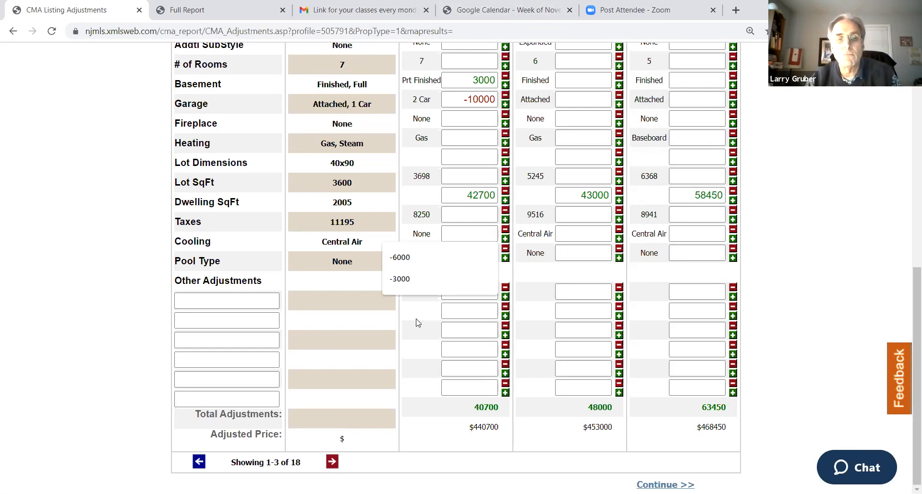
click(75, 243)
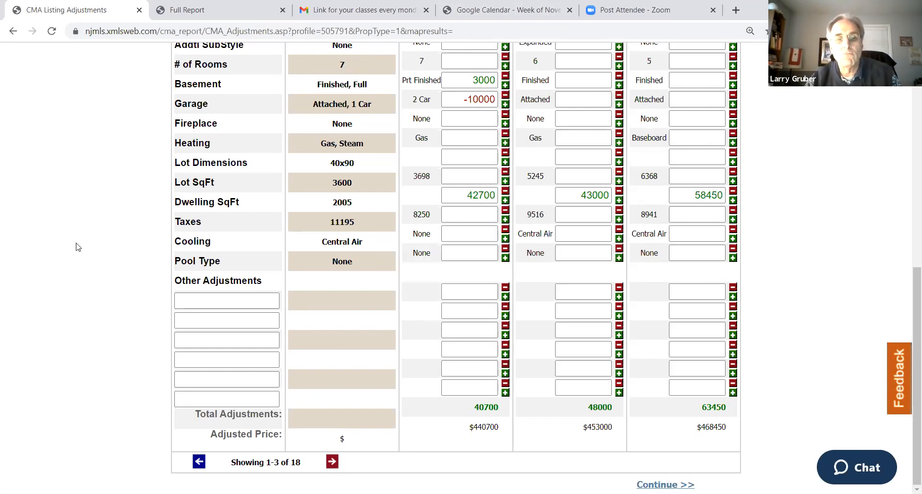
click(464, 235)
text(5000)
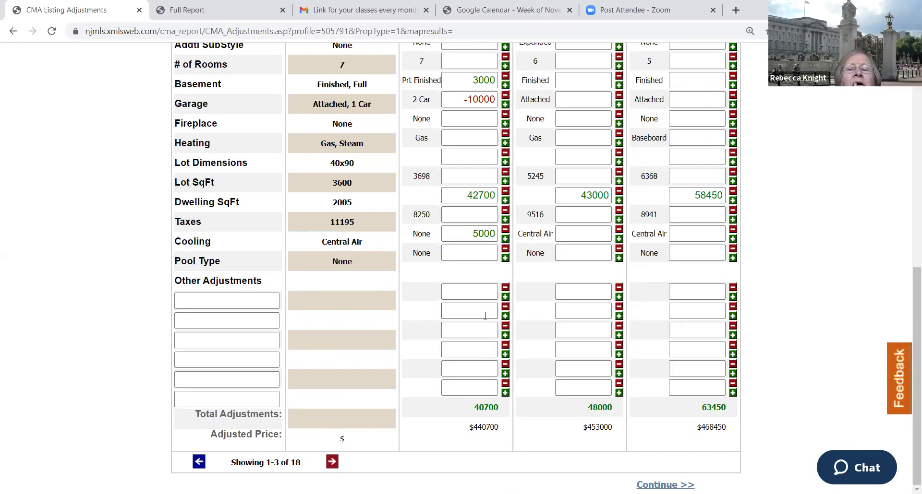
Save the comparable adjustments and continue to the CMA Pricing Page, repeating the confirmed request while the page is still loading
scroll(461, 271, up, 1)
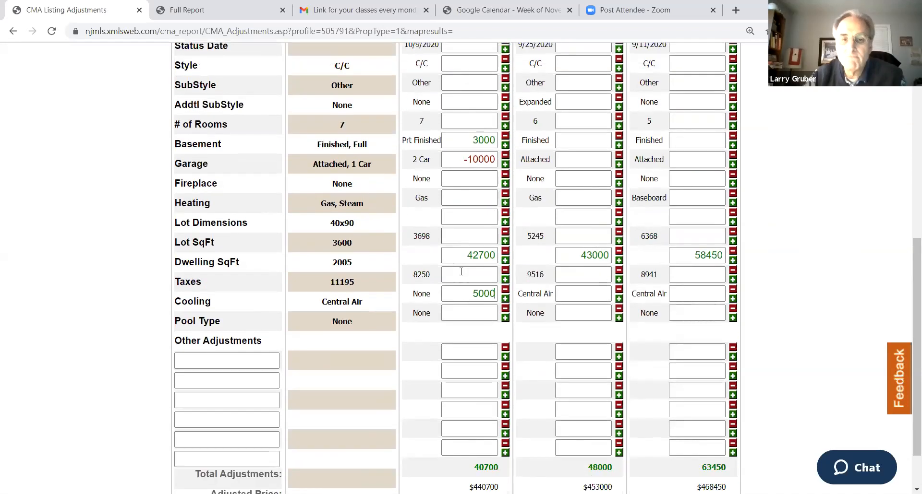
scroll(461, 271, down, 1)
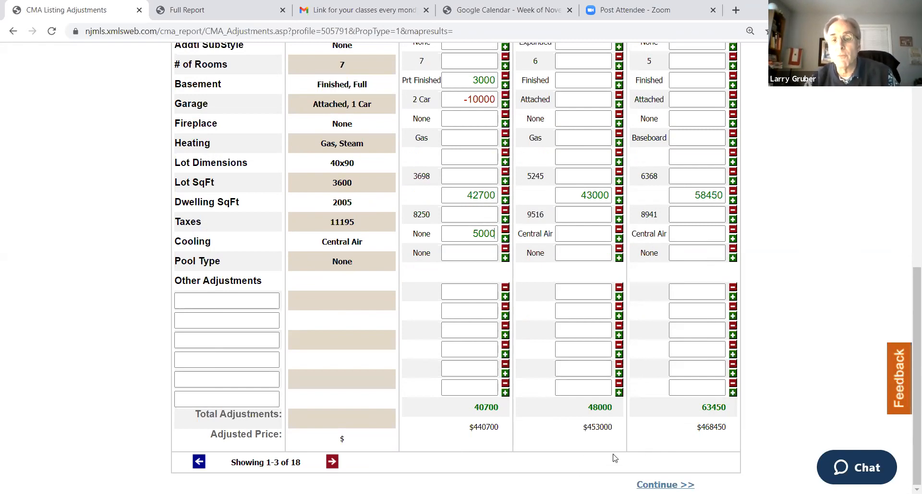
click(665, 485)
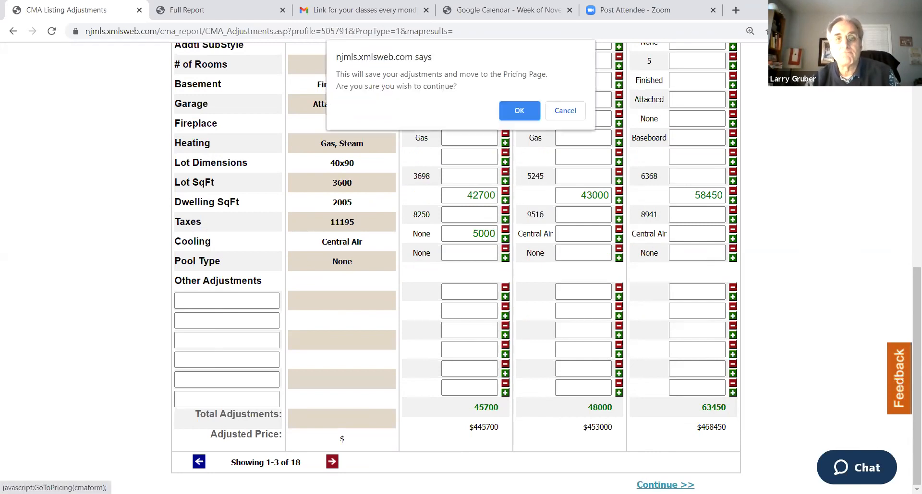
click(519, 112)
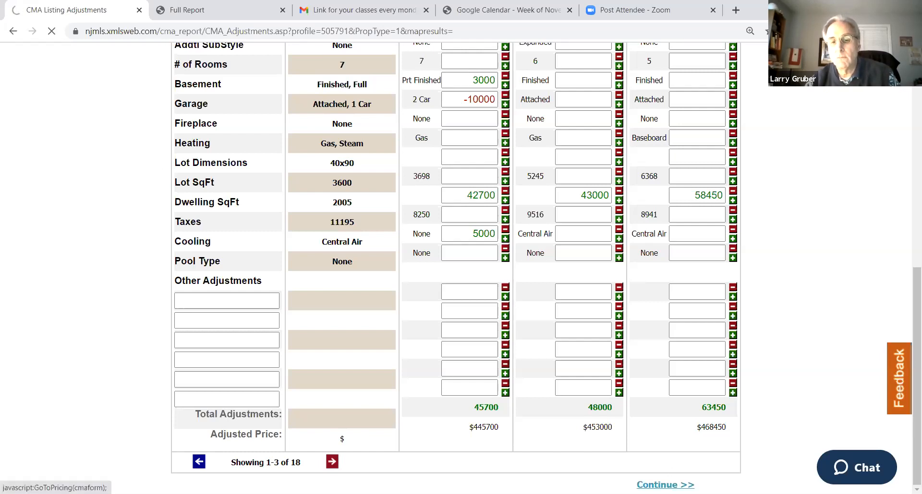
click(664, 485)
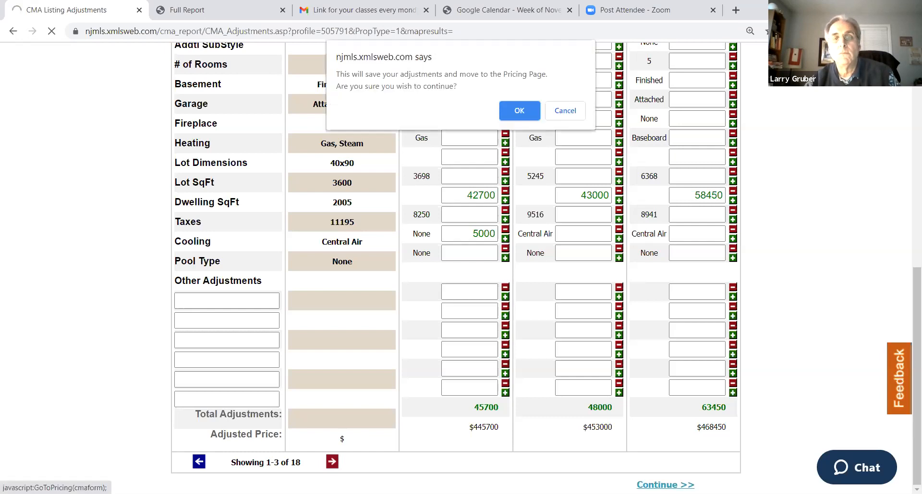
click(509, 113)
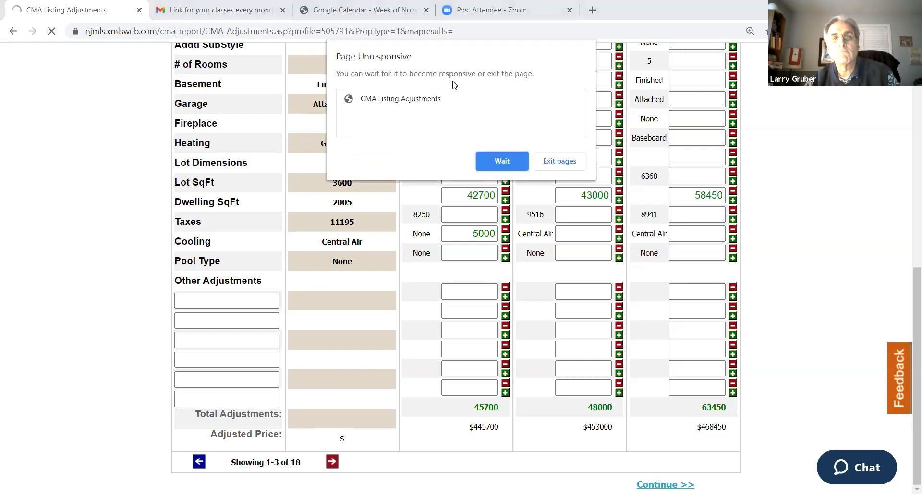
Keep waiting for the unresponsive CMA Listing Adjustments page instead of exiting it
click(497, 162)
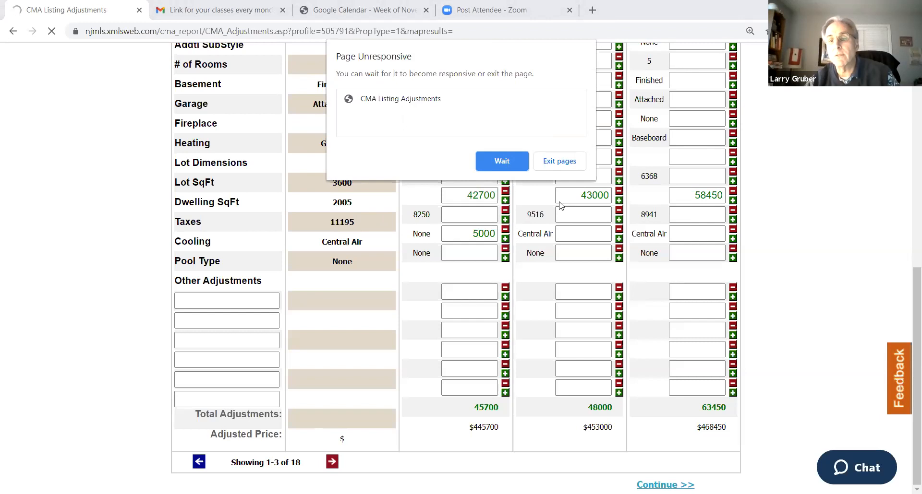
click(502, 162)
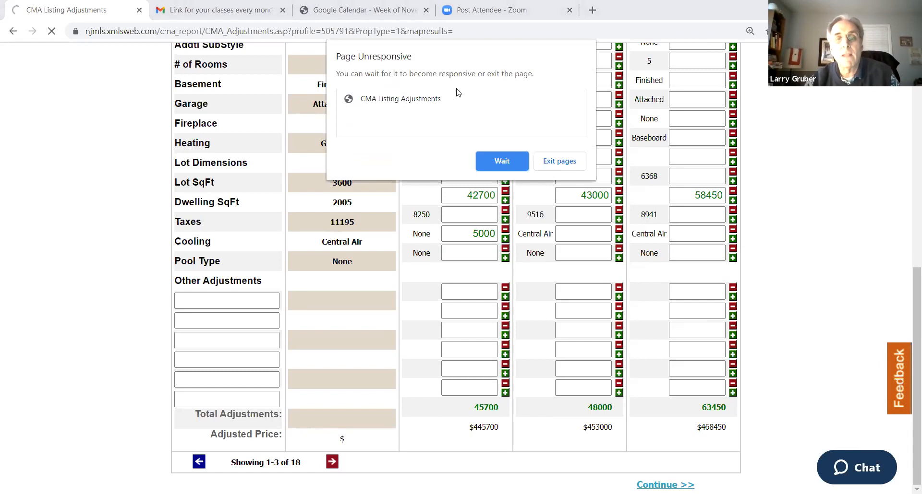
click(501, 162)
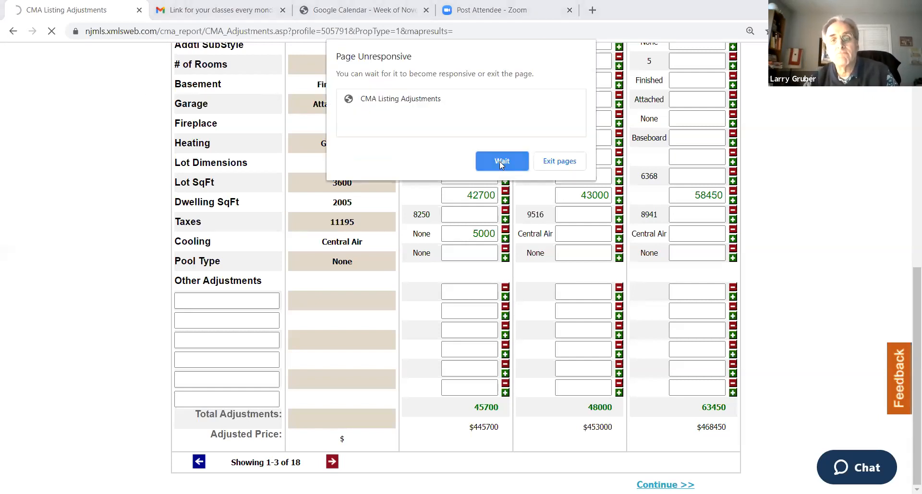
click(501, 161)
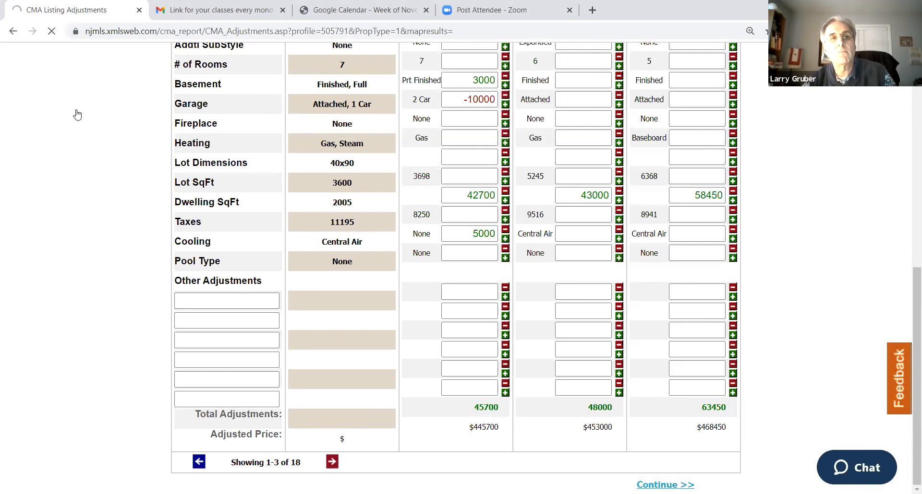
Switch to the Google Calendar page, move it next to the CMA Listing Adjustments page and close it
click(348, 10)
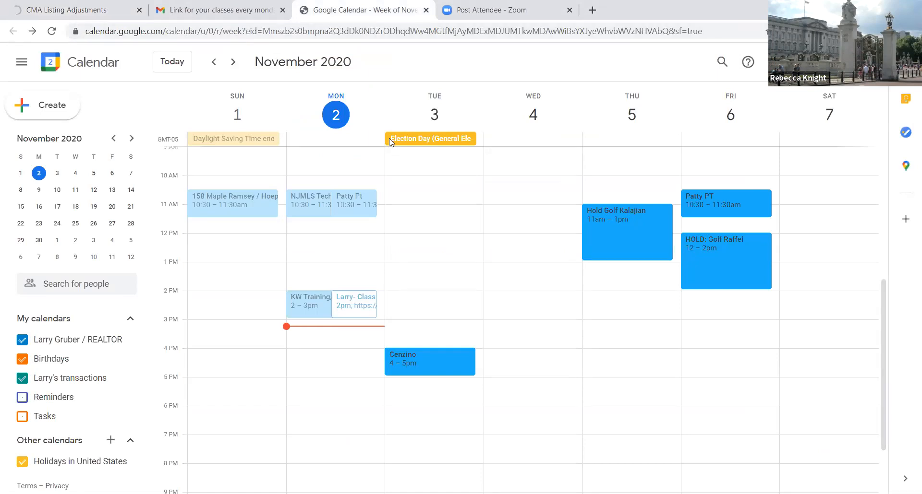
drag(332, 10, 190, 6)
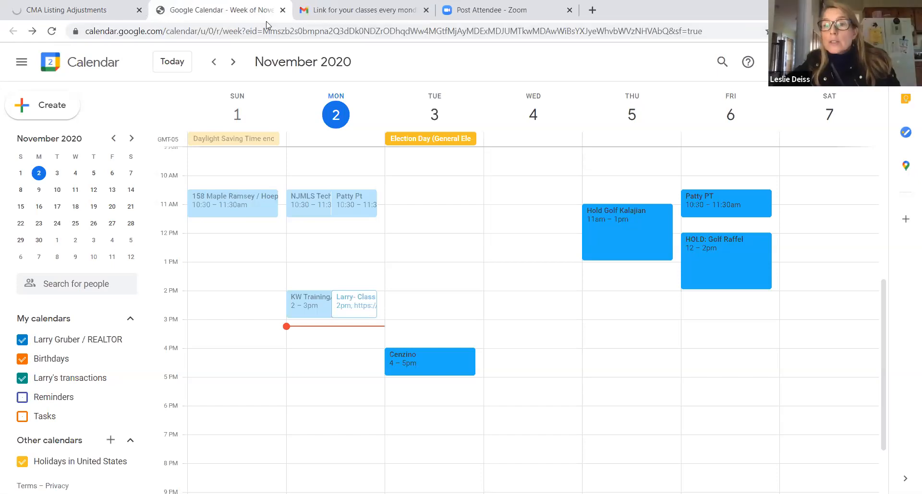
key(ctrl+w)
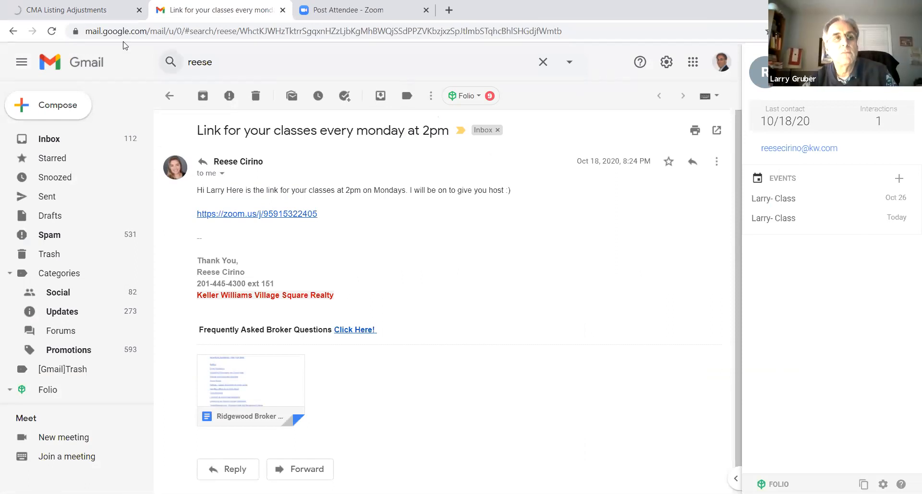
Close the unresponsive CMA Listing Adjustments page and load newjerseymls.com in a new browser tab
click(69, 16)
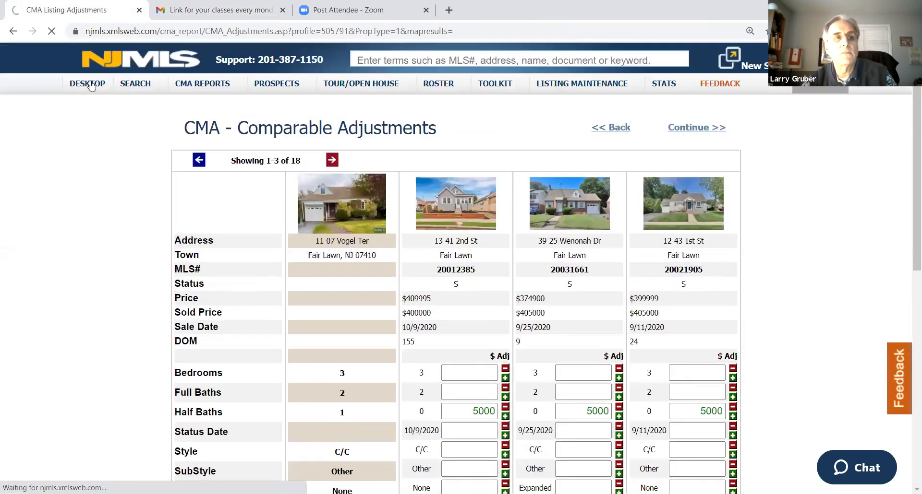
click(138, 15)
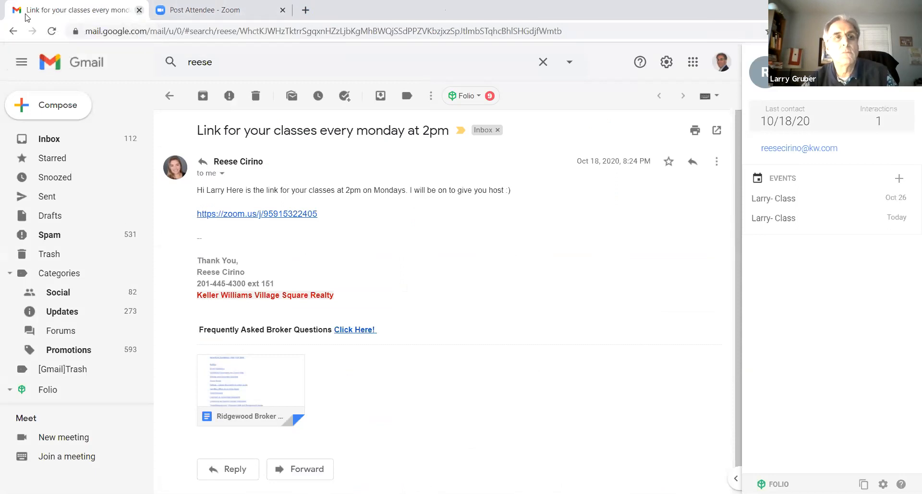
click(306, 10)
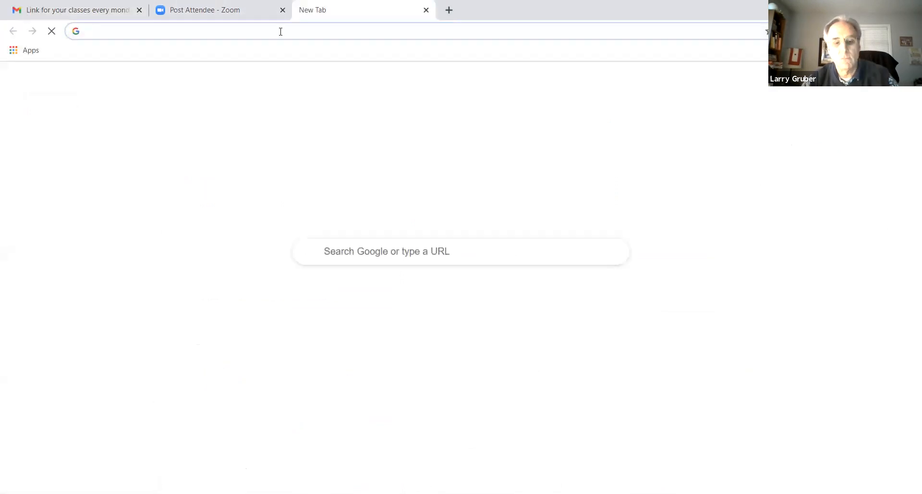
text(ne)
key(Return)
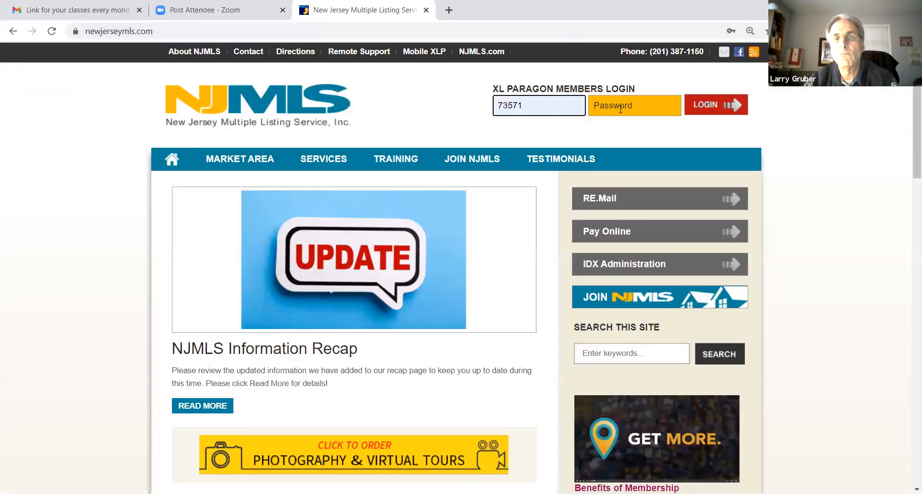
Log in to the NJMLS member site with the account password and open the list of saved CMAs
click(619, 106)
click(697, 103)
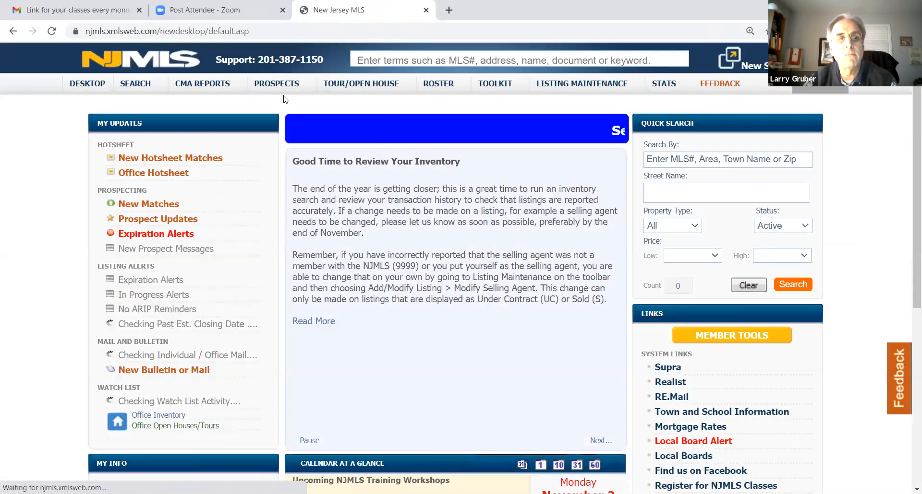
mouse_move(206, 85)
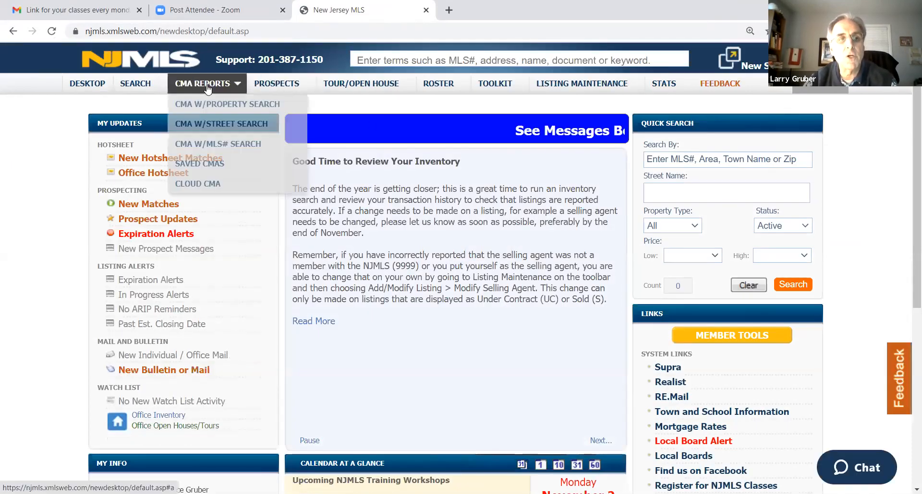
click(221, 164)
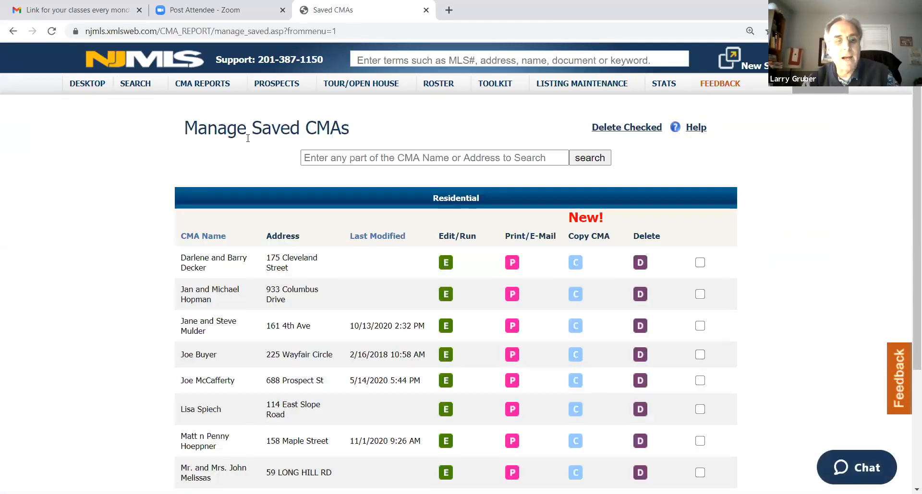
Open the saved residential CMA last modified 11/2/2020 3:10 PM for editing, then save and continue to Pricing & Reports
scroll(248, 144, down, 3)
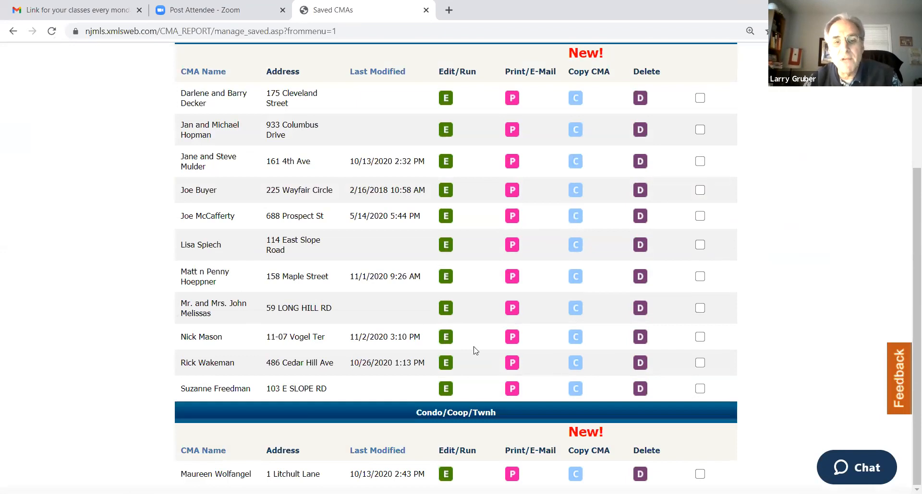
click(445, 338)
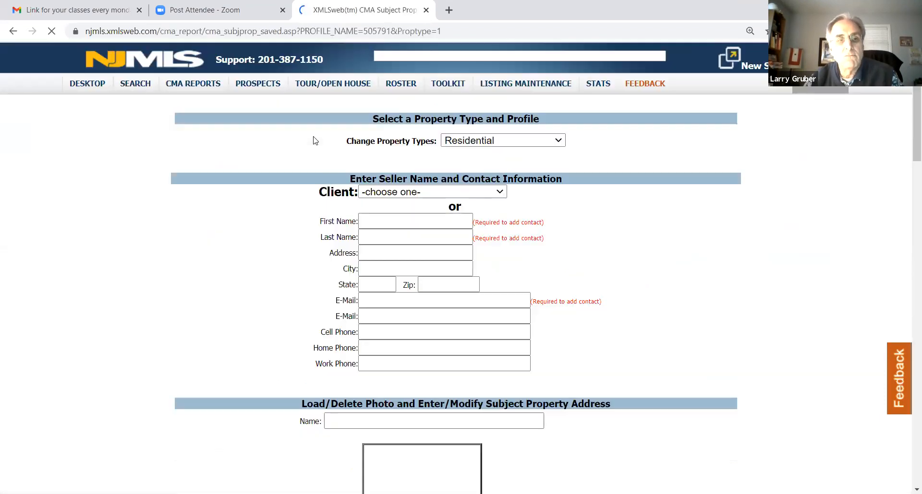
scroll(628, 237, down, 20)
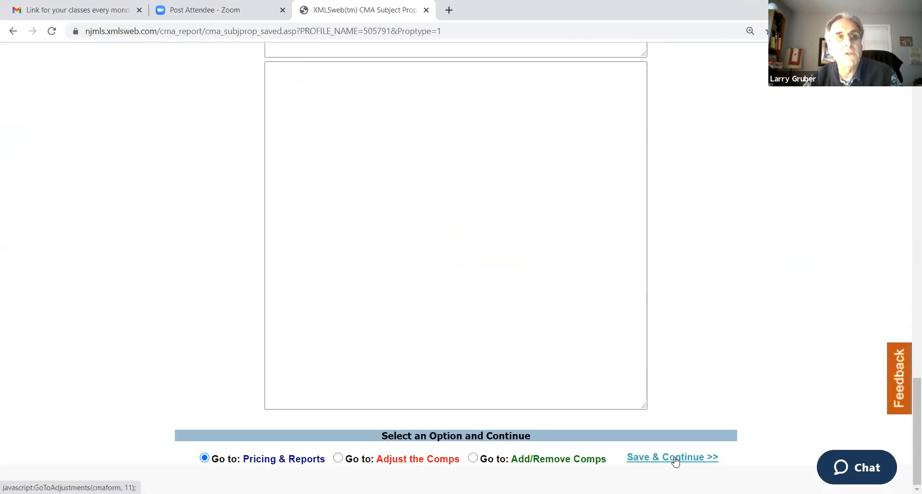
click(672, 460)
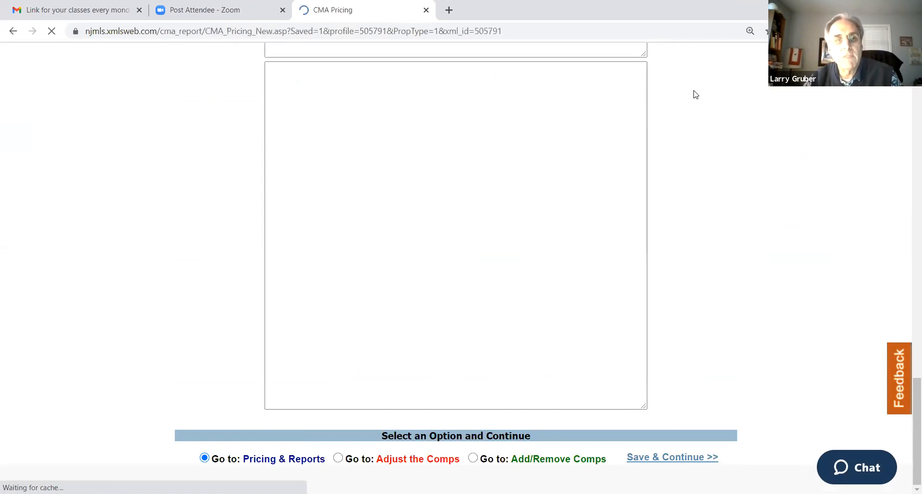
Review the adjusted price summary and report selections on the Saved CMA Pricing page and open the Suggested List Price for editing
scroll(303, 176, down, 1)
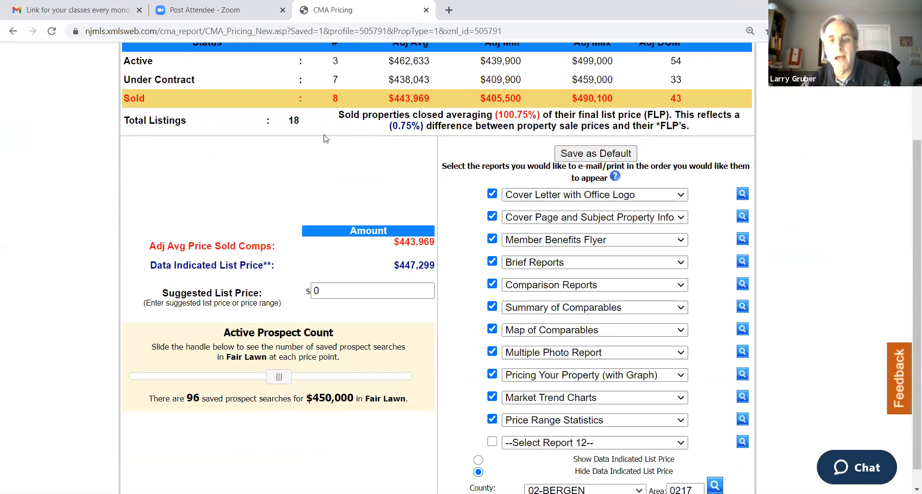
scroll(337, 179, up, 1)
scroll(337, 180, up, 1)
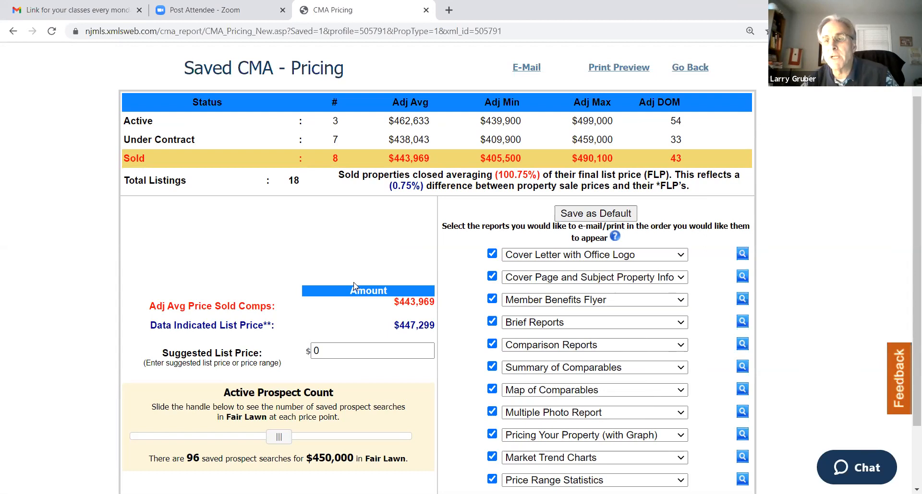
click(358, 355)
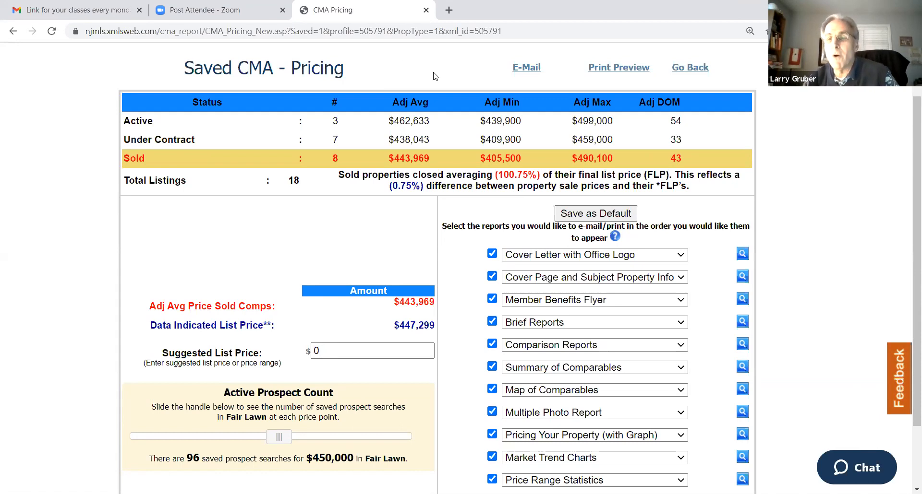
click(355, 344)
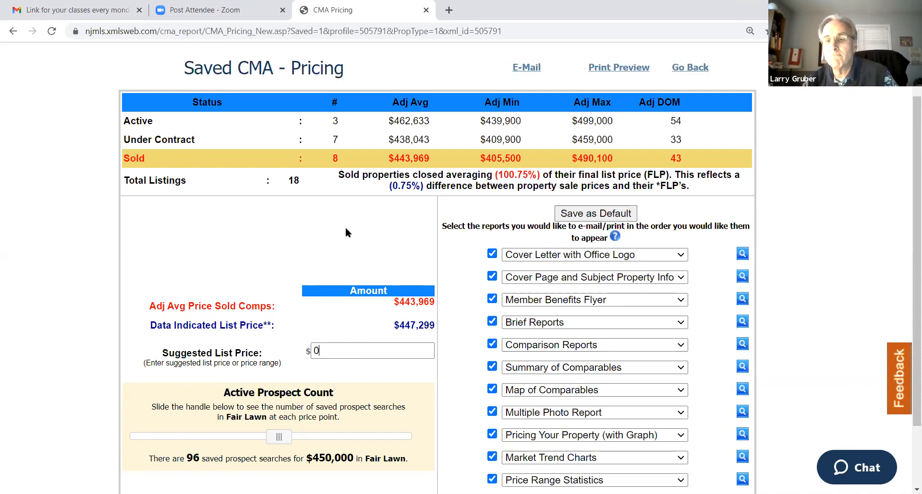
scroll(335, 237, down, 1)
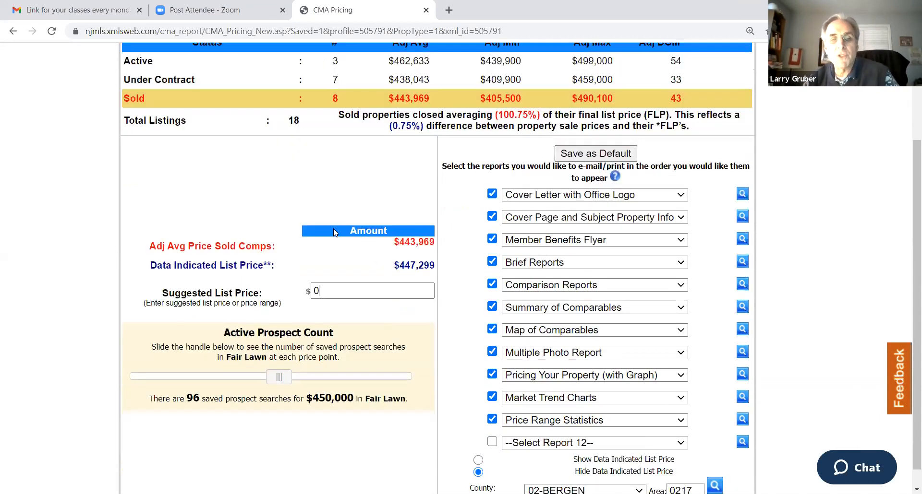
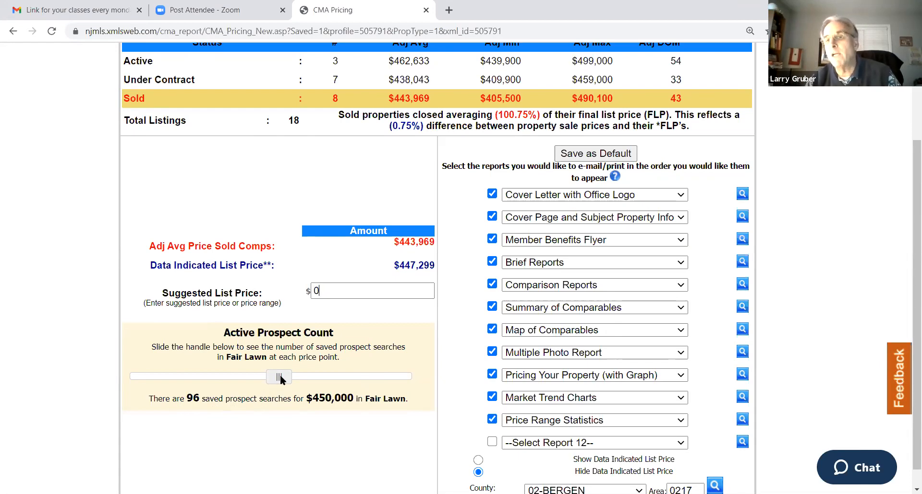
Compare the Active Prospect Count for Fair Lawn at price points of $504,000, $522,000, $432,000, $540,000 and $513,000
drag(281, 376, 356, 377)
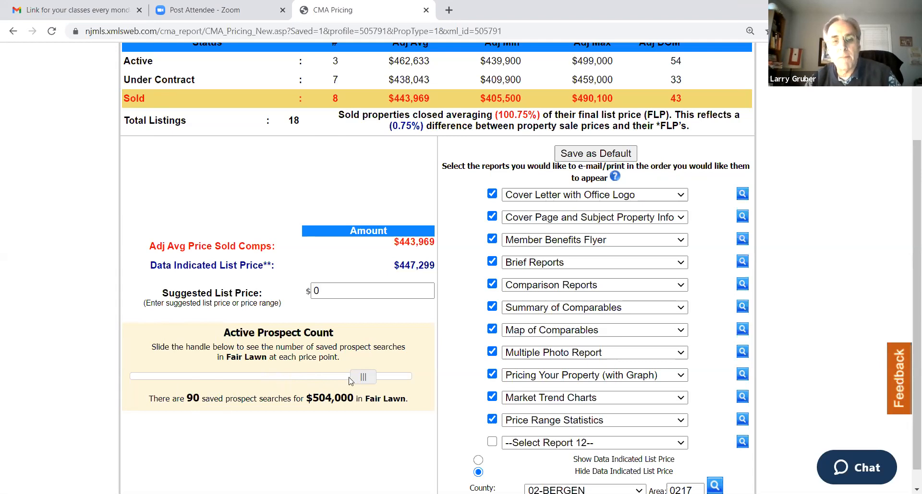
drag(369, 380, 398, 378)
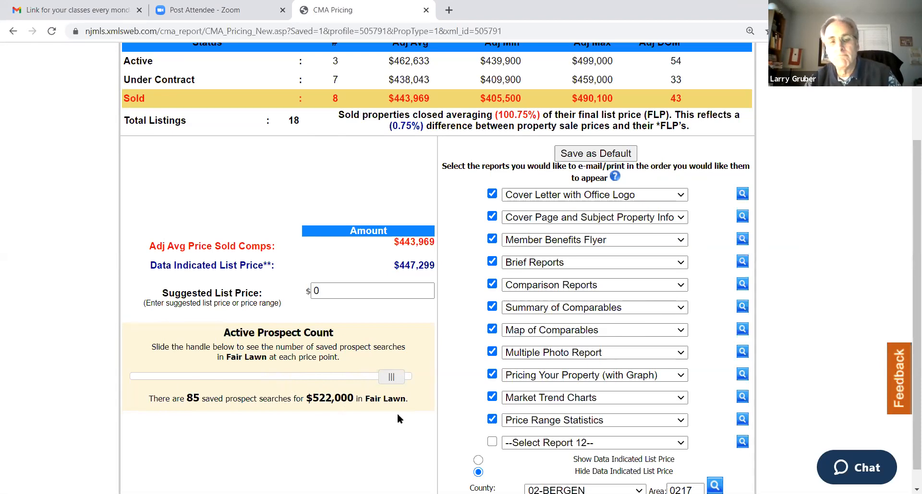
drag(391, 378, 244, 385)
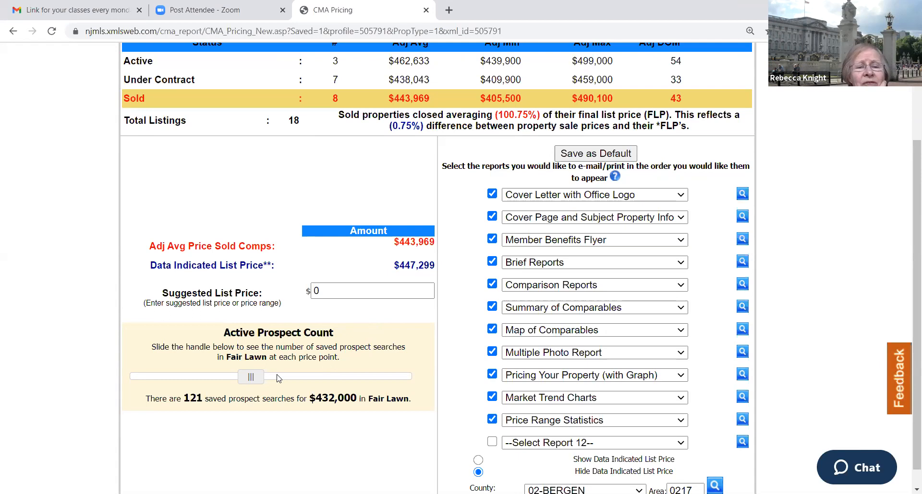
drag(251, 379, 412, 375)
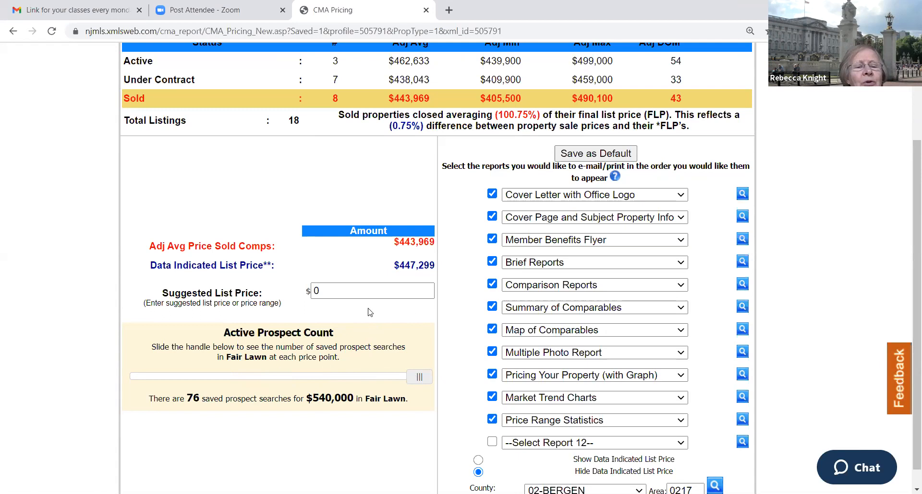
drag(420, 380, 372, 383)
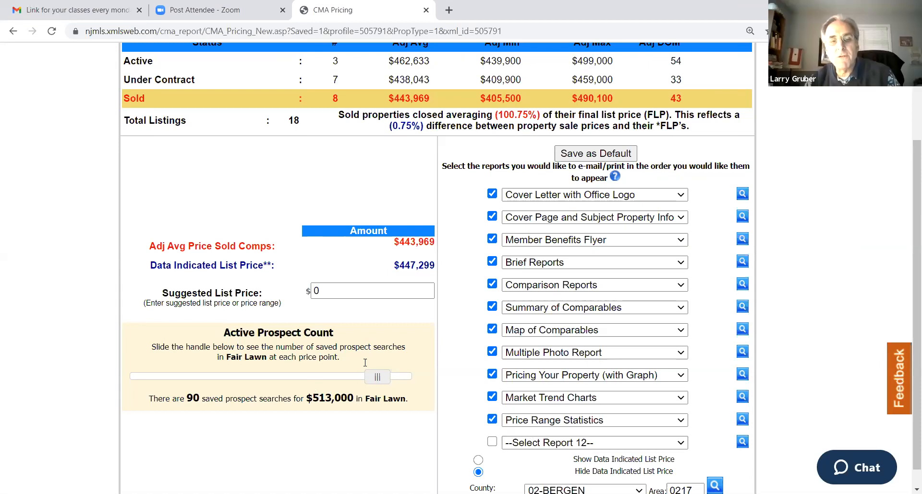
click(350, 293)
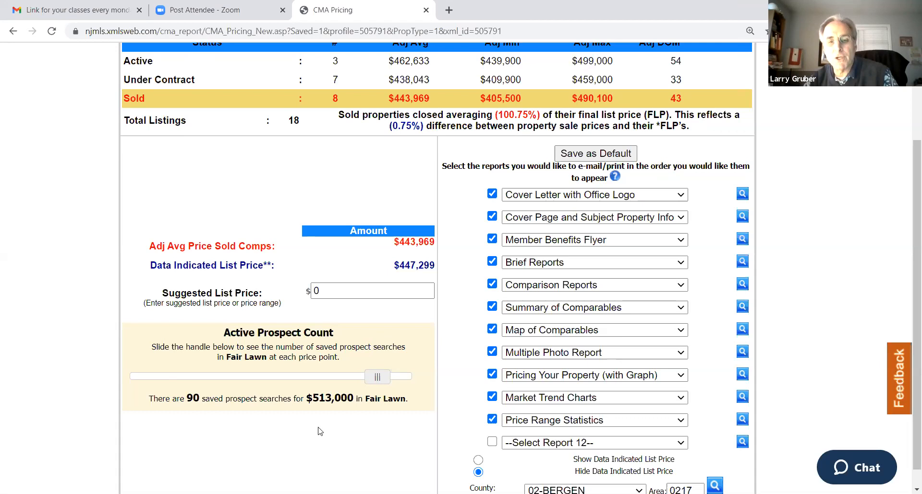
scroll(284, 200, up, 3)
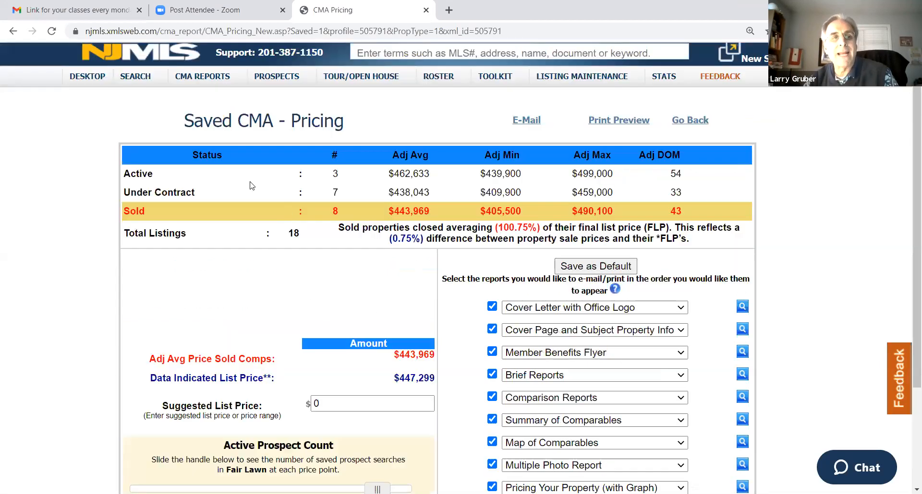
click(138, 86)
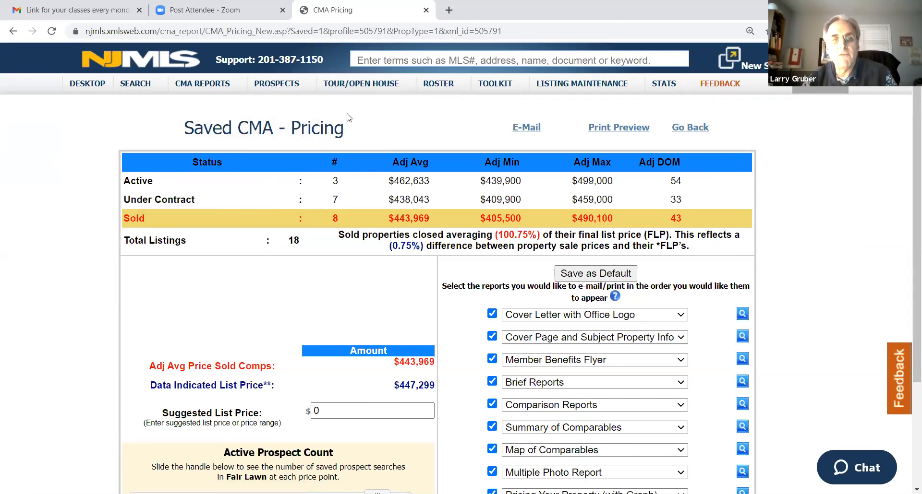
mouse_move(277, 90)
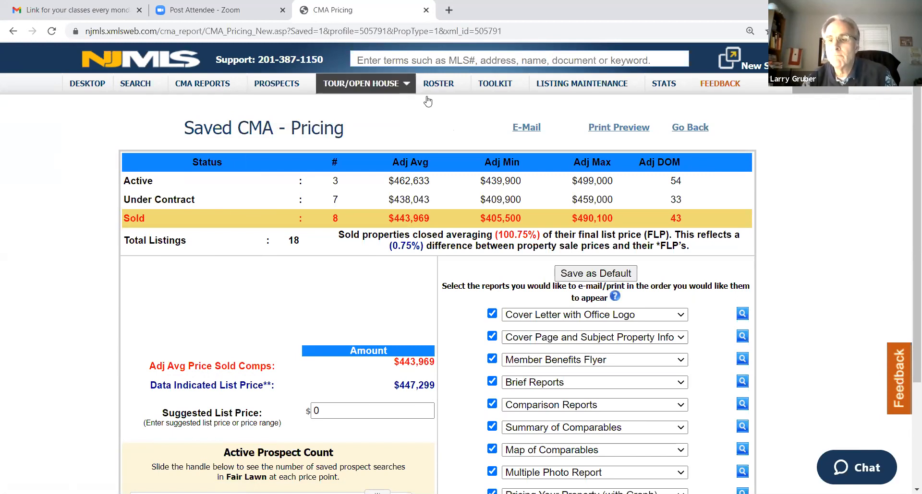
mouse_move(425, 99)
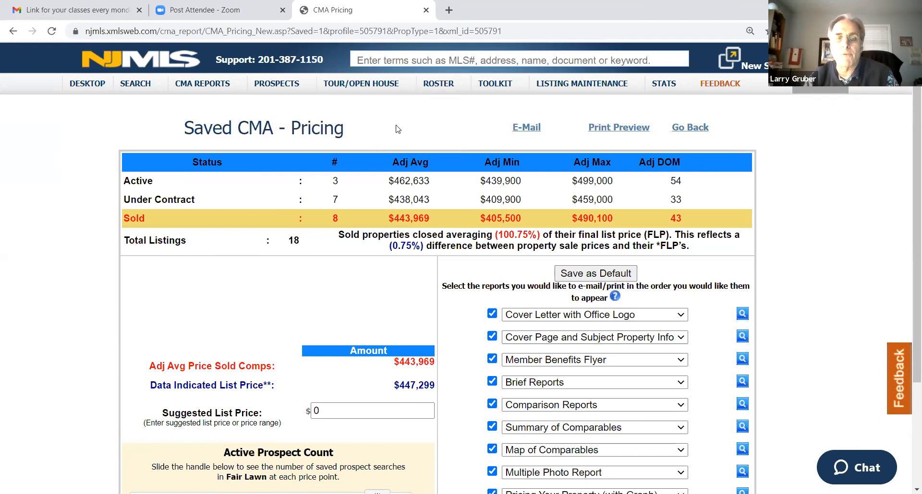
Check the Active Prospect Count for Fair Lawn at the $495,000 price point
scroll(329, 326, down, 3)
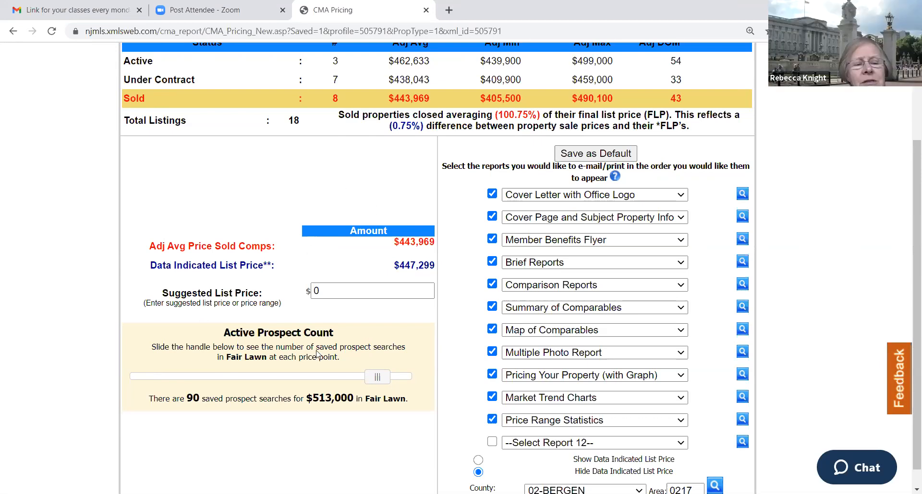
drag(379, 382, 342, 384)
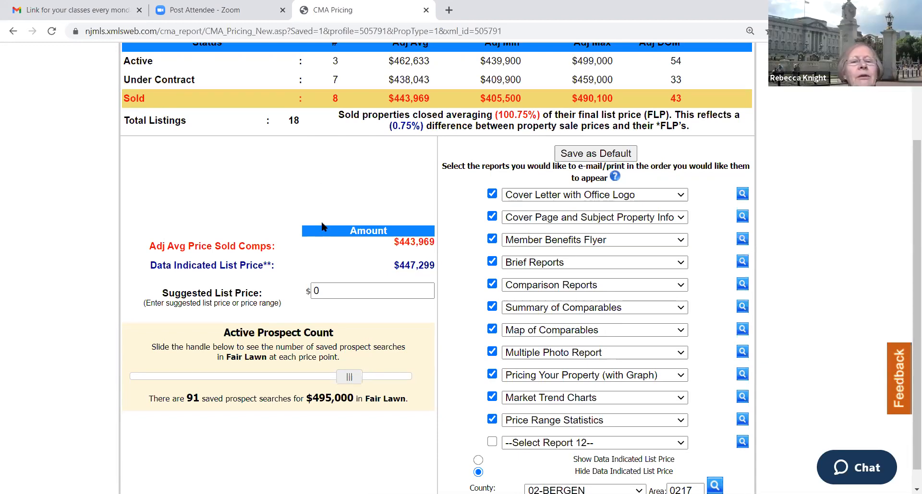
scroll(318, 206, up, 2)
scroll(320, 208, down, 2)
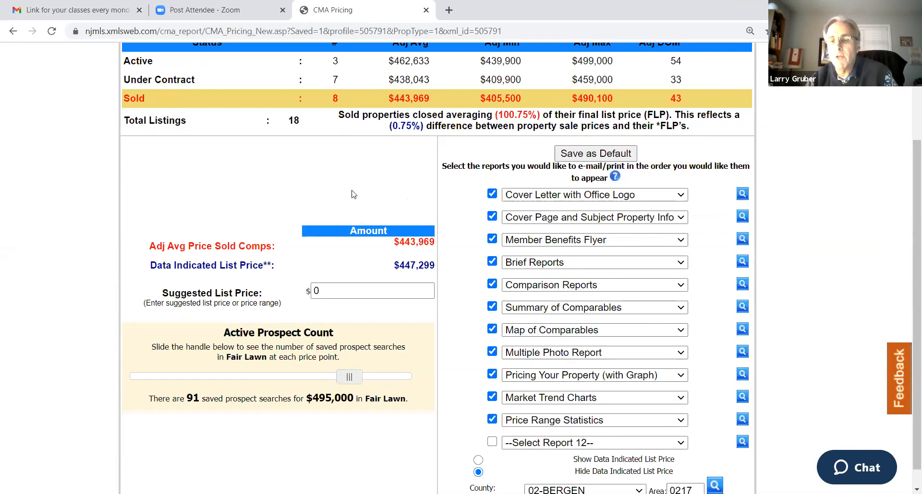
scroll(329, 173, up, 3)
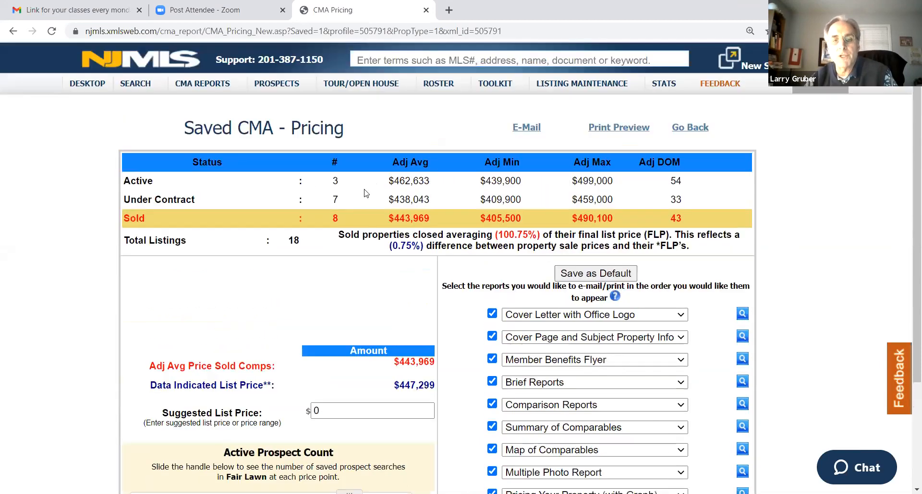
scroll(365, 236, down, 1)
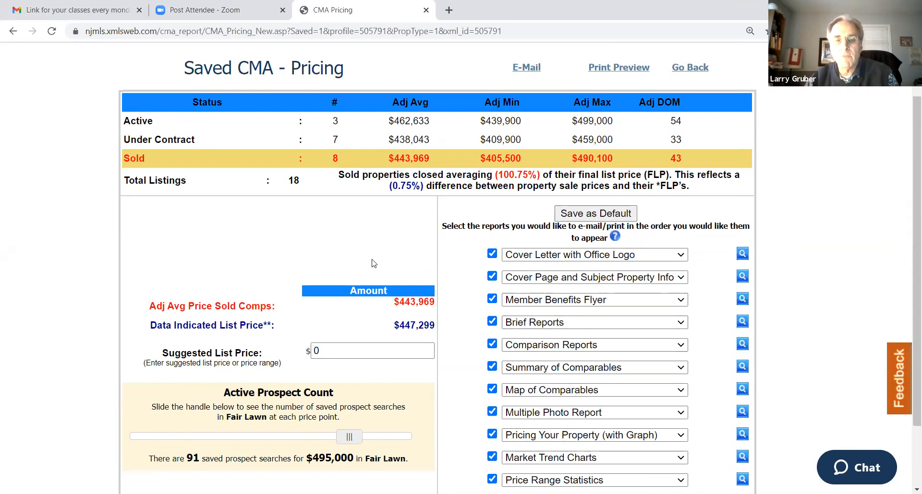
scroll(361, 259, down, 1)
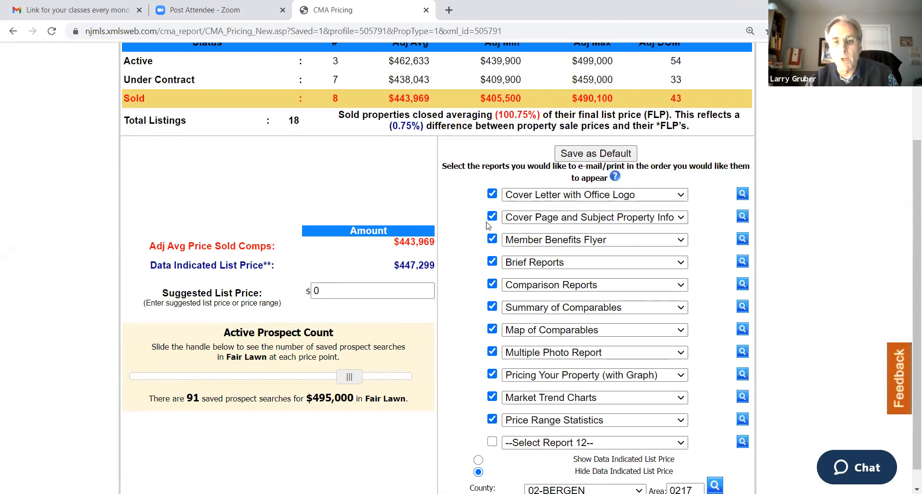
scroll(492, 327, up, 2)
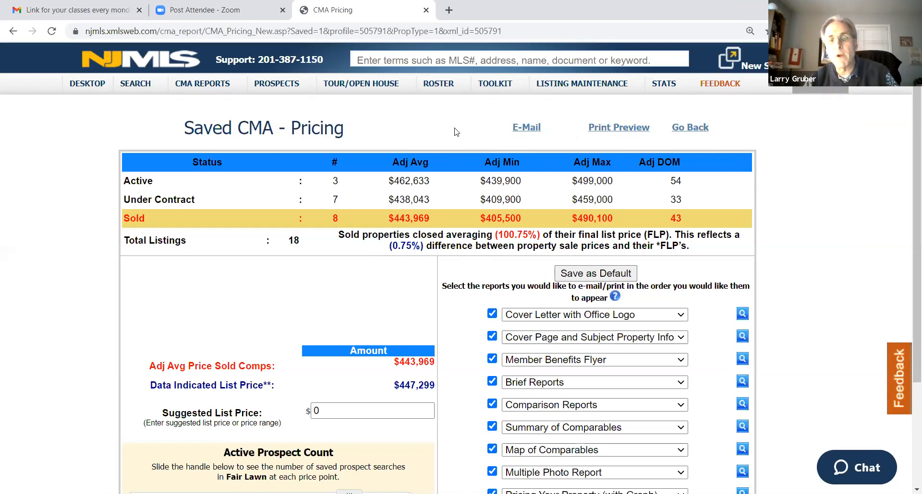
scroll(384, 165, down, 1)
scroll(383, 165, up, 1)
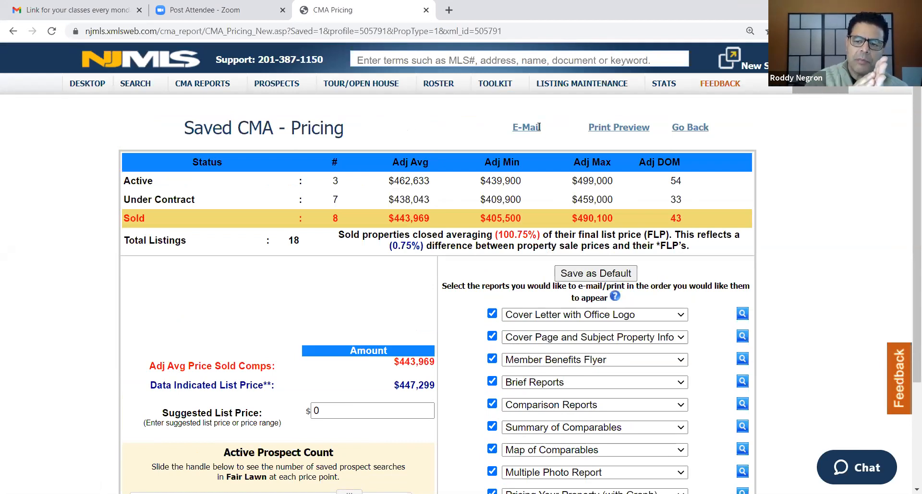
click(684, 129)
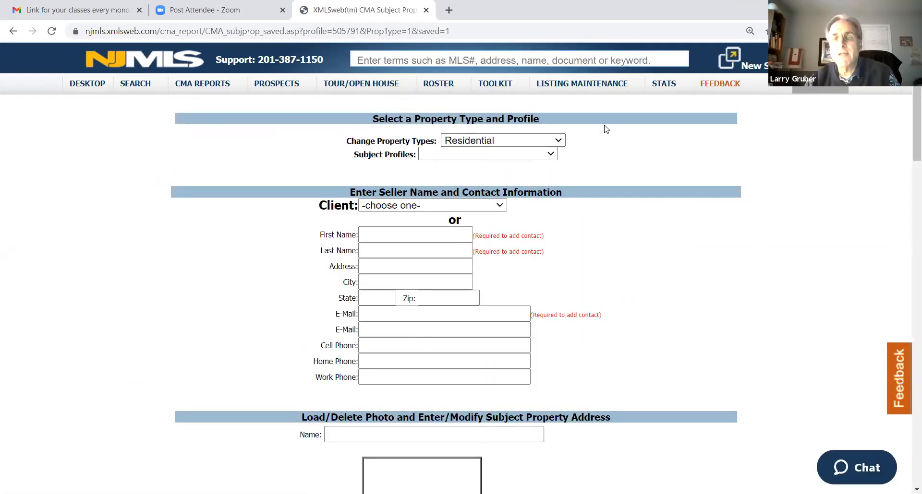
click(12, 31)
scroll(541, 228, down, 3)
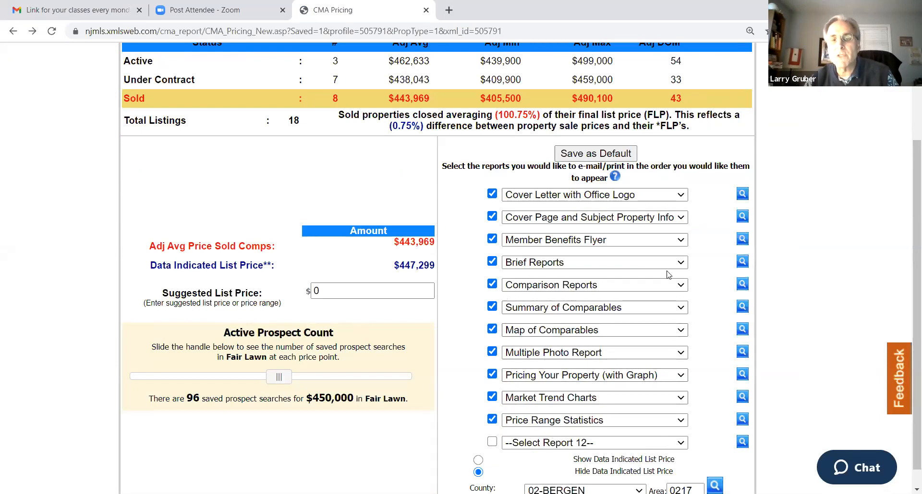
Preview the Comparison Reports item from the saved CMA's report list
click(743, 288)
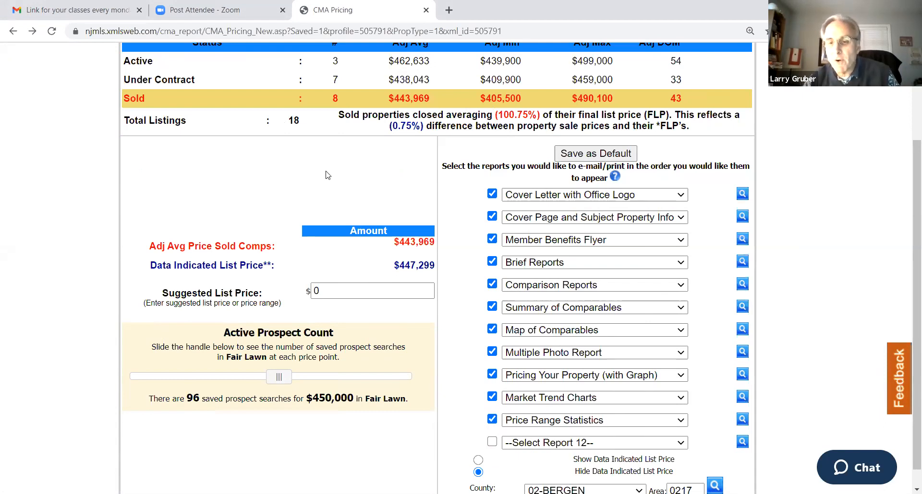
scroll(351, 160, up, 3)
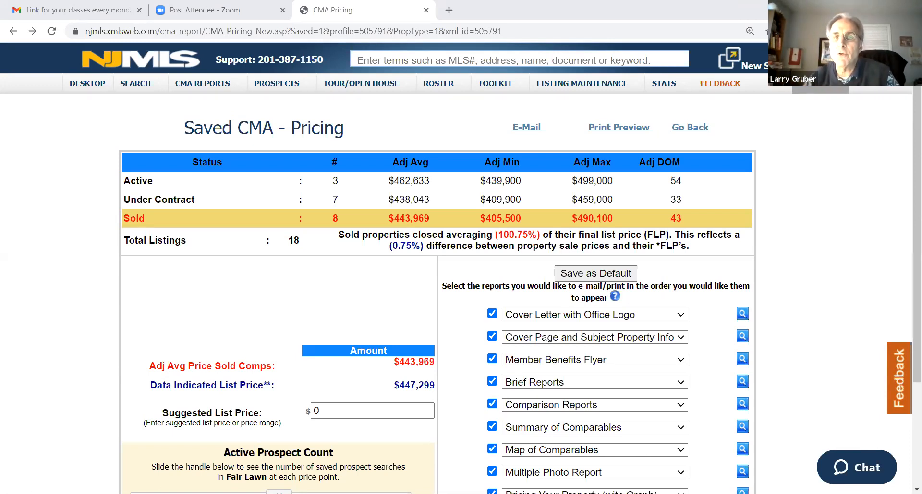
click(250, 150)
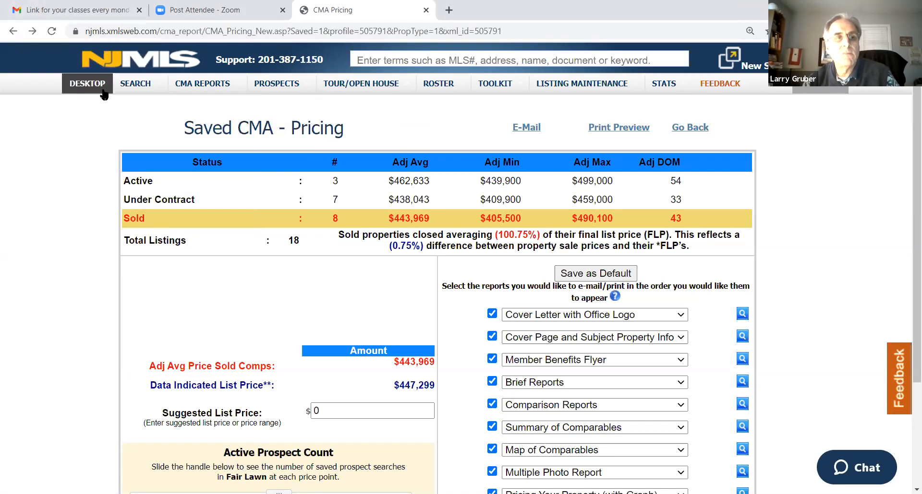
Return to the saved CMA's subject property form and copy the subject property's street address
mouse_move(133, 88)
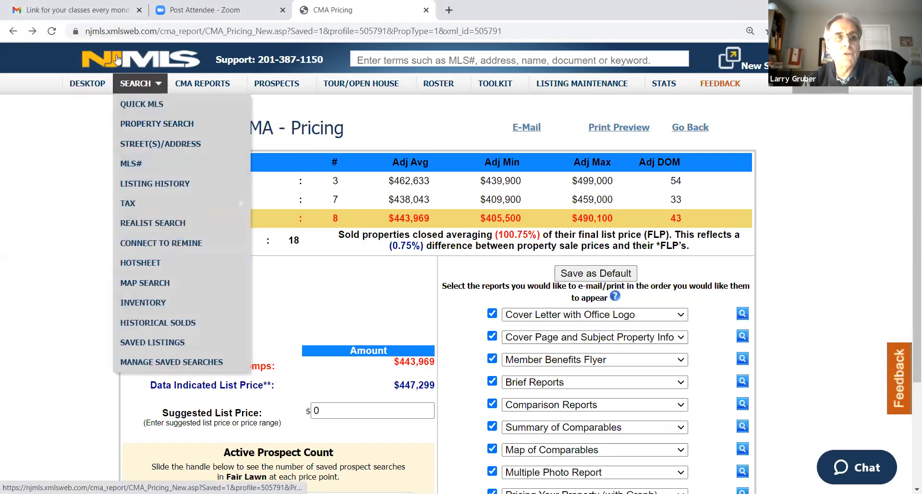
click(11, 32)
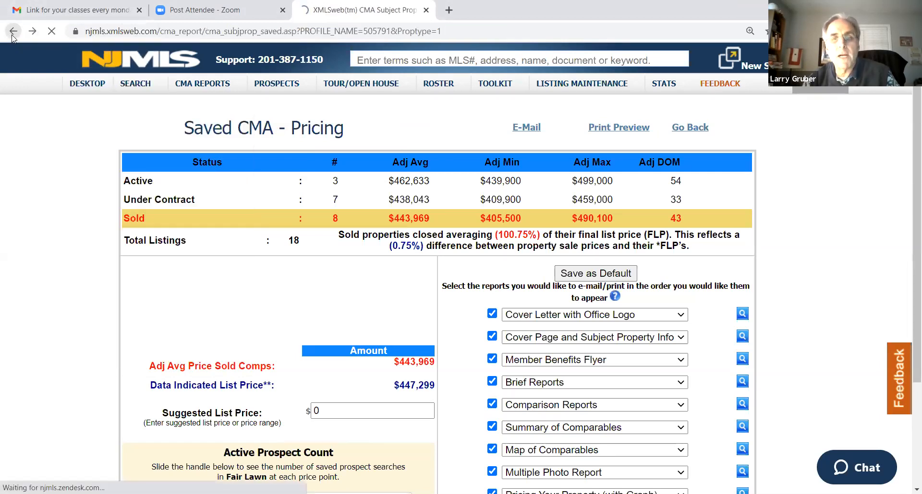
scroll(583, 246, up, 15)
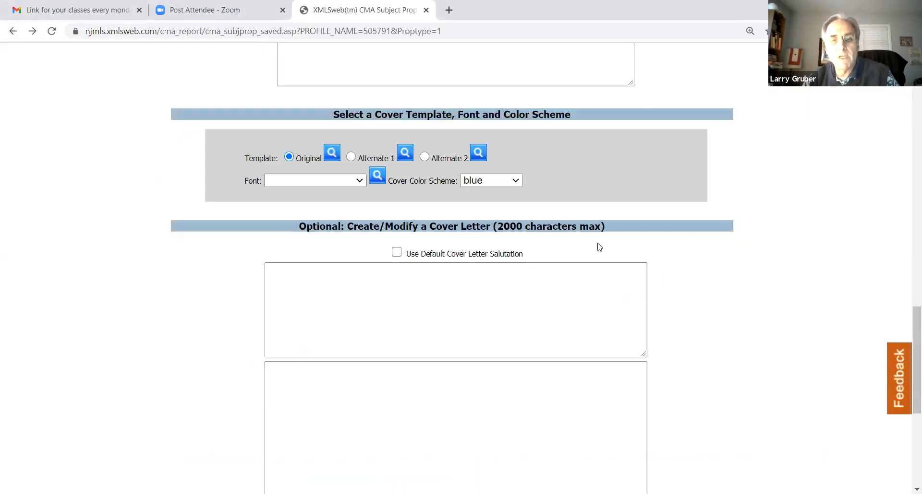
scroll(580, 247, up, 5)
drag(453, 231, 358, 230)
right_click(404, 233)
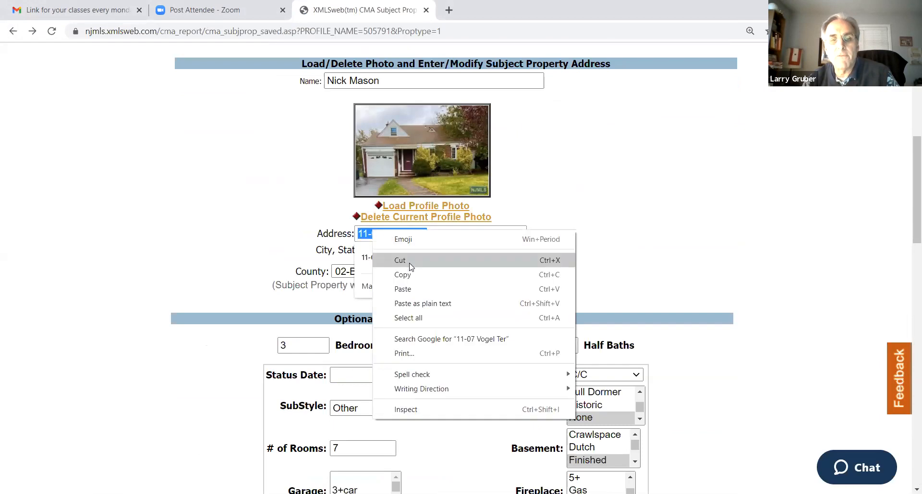
click(418, 273)
click(210, 153)
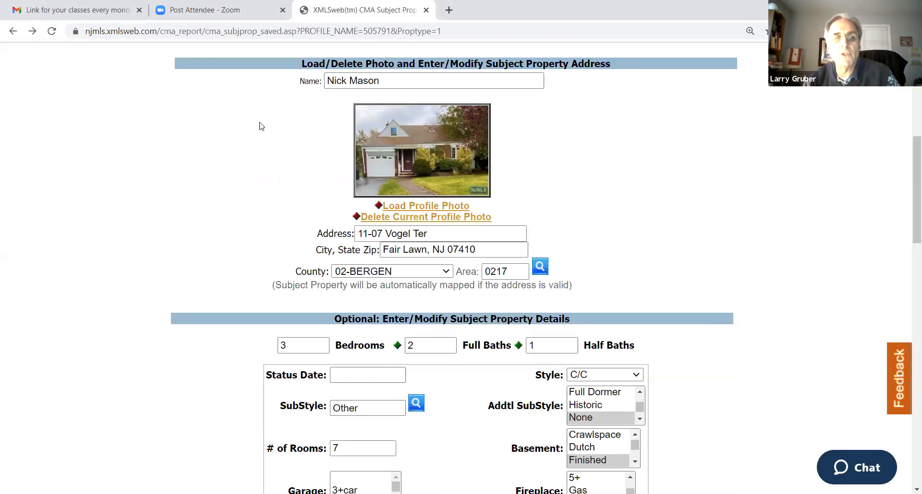
scroll(611, 188, up, 8)
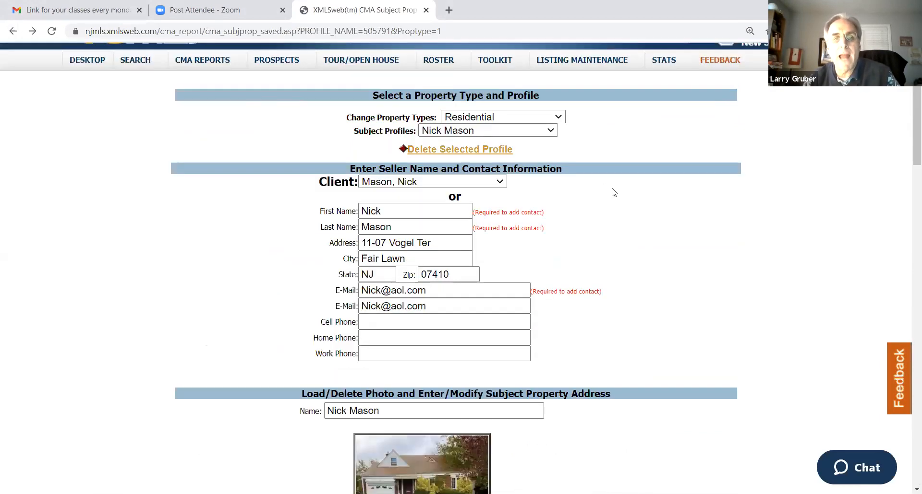
Open Cloud CMA from the NJMLS CMA reports and start a new report of type CMA
mouse_move(209, 86)
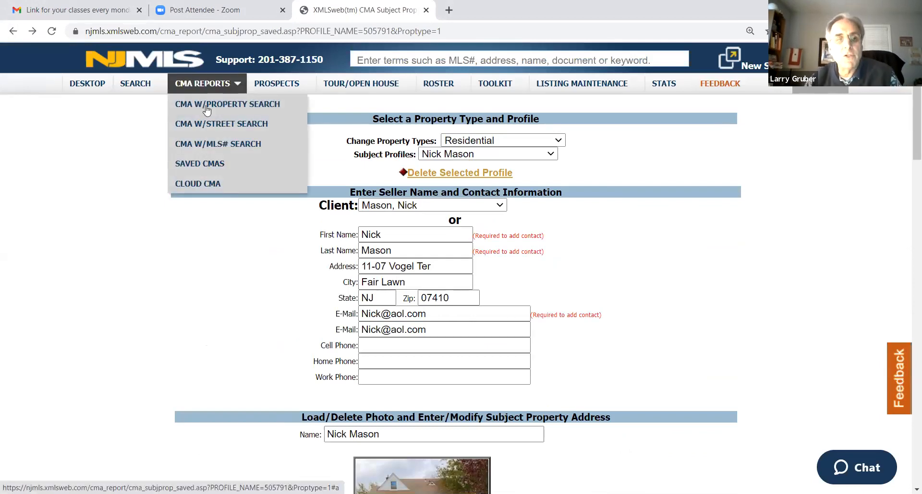
click(213, 190)
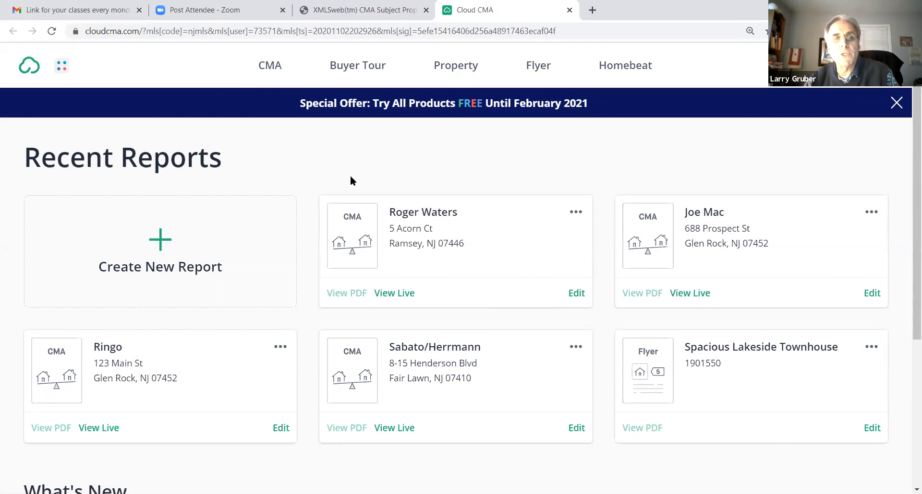
click(158, 248)
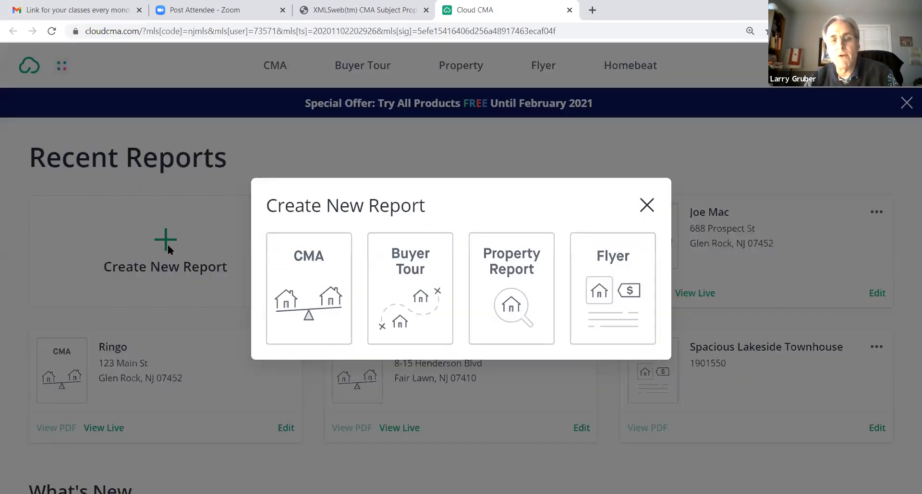
click(313, 263)
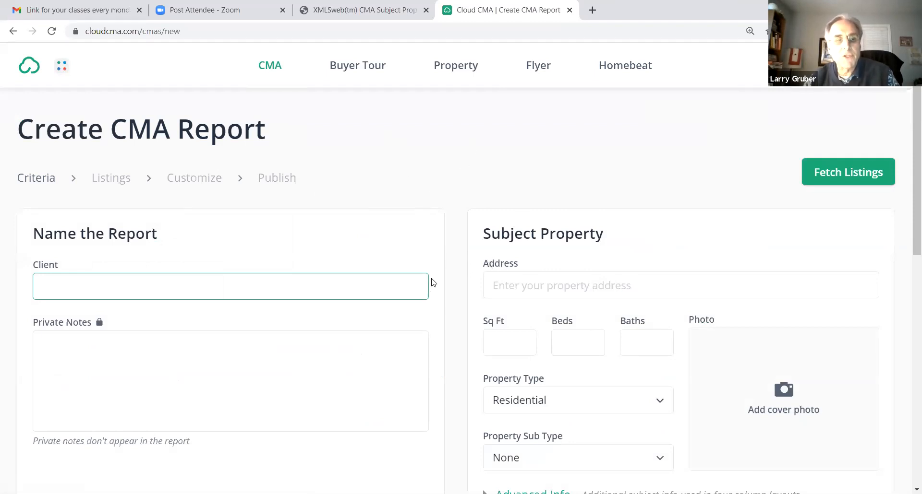
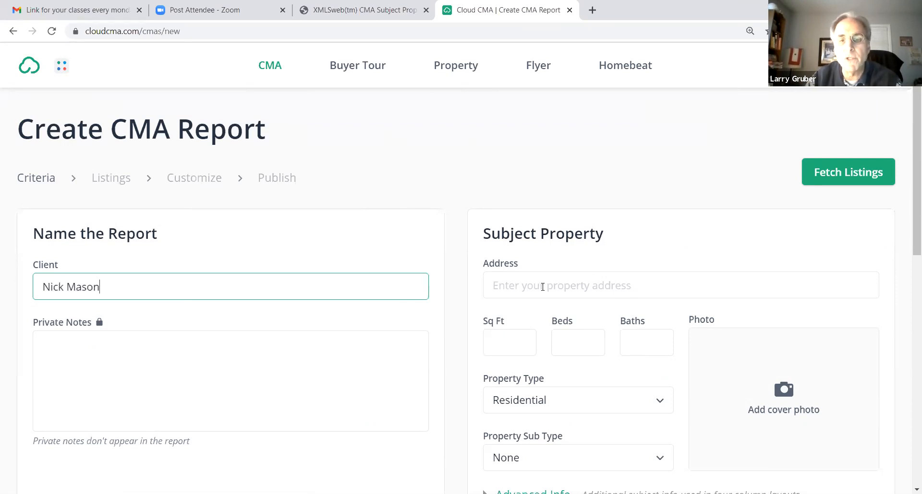
Enter the client's full name and fill in the subject property's address from the copied text, choosing the matching Fair Lawn suggestion
click(522, 282)
key(ctrl+v)
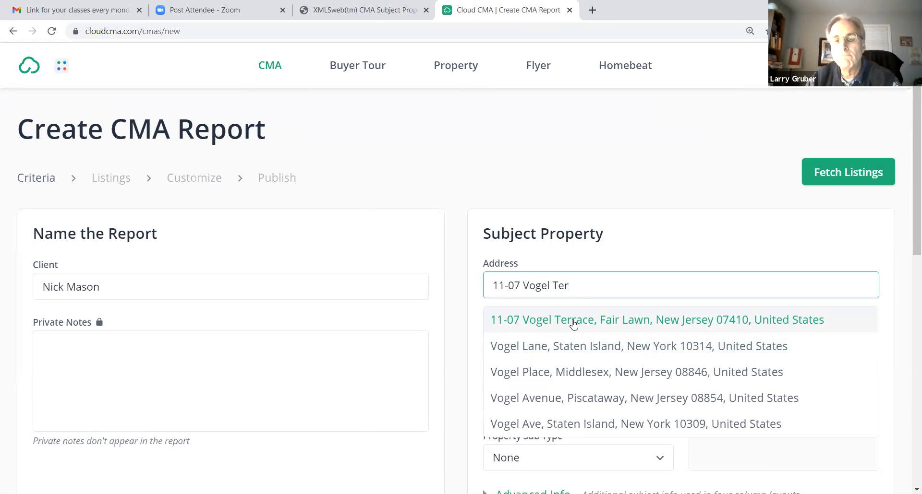
click(574, 325)
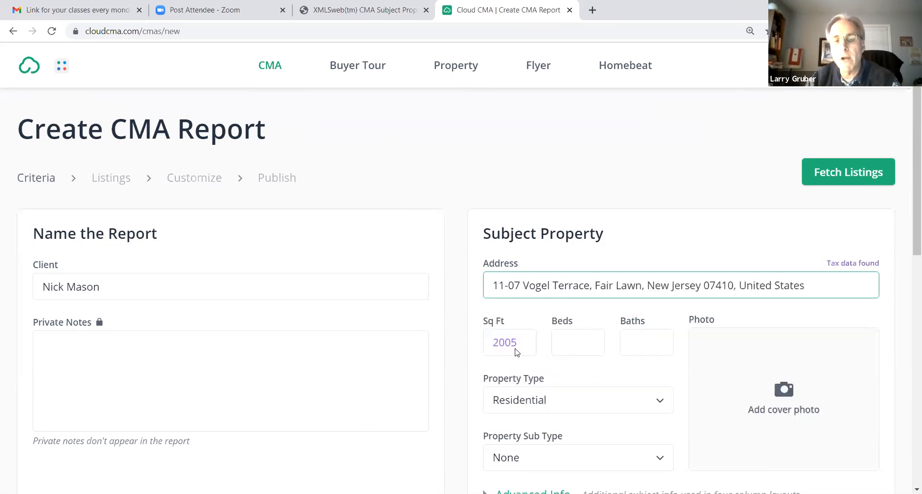
Set the subject property's beds to 3 and baths to 2.1
click(576, 342)
text(3)
click(632, 344)
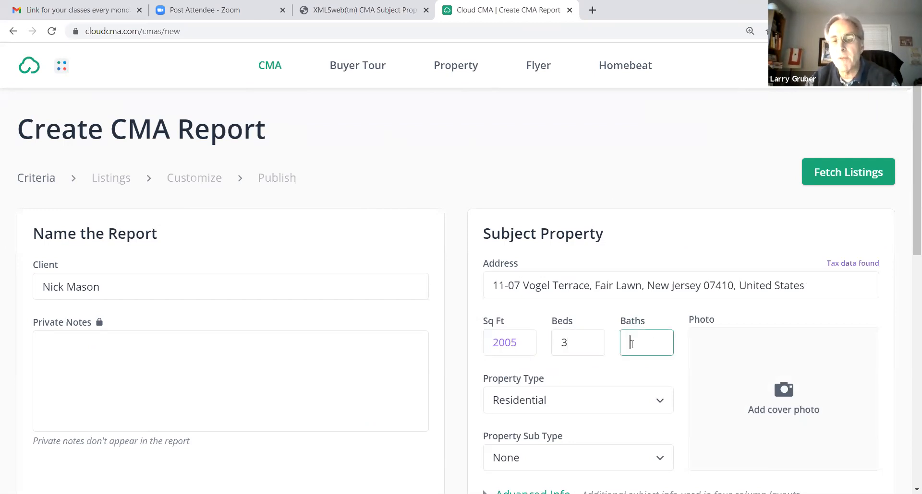
text(w)
drag(641, 345, 600, 341)
text(2,)
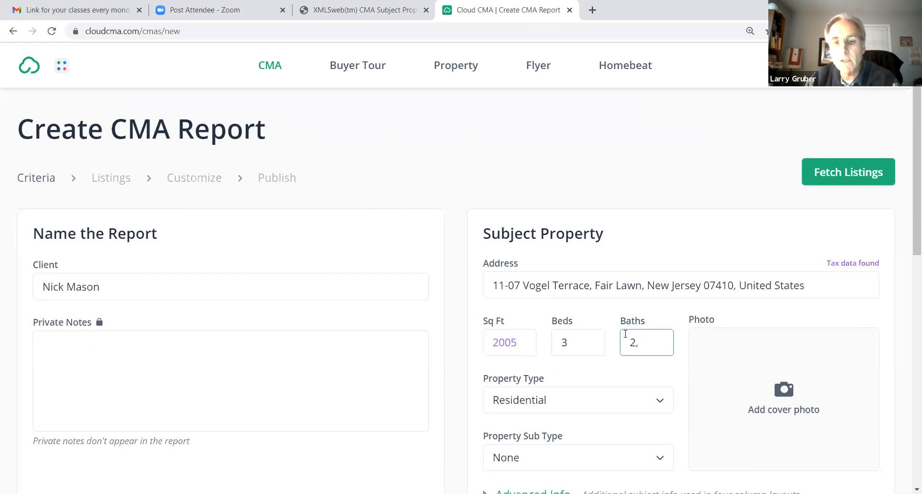
key(ctrl+a)
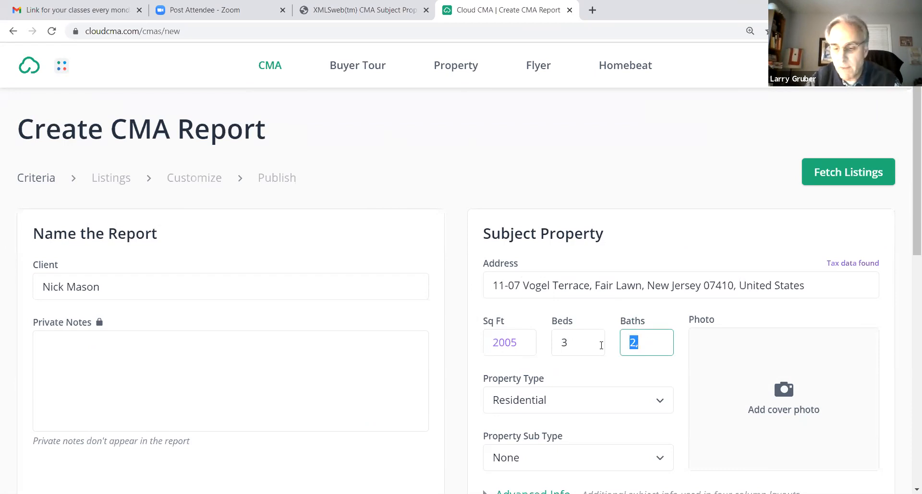
text(2)
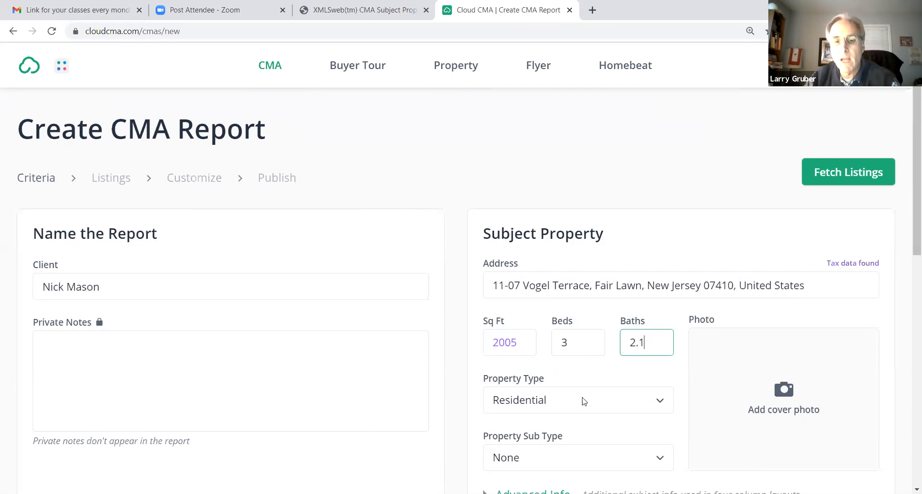
Have comparative listings found automatically near the subject property, going back only 3 months for off-market listings
scroll(554, 397, down, 2)
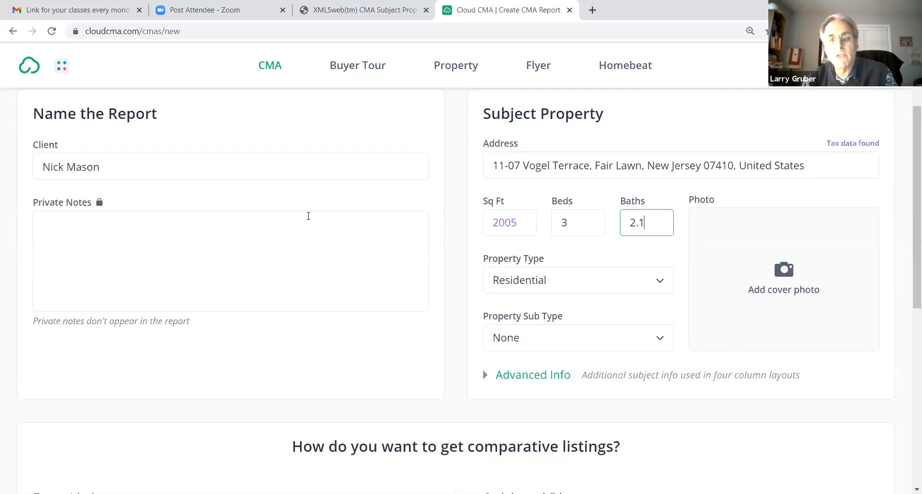
scroll(286, 207, down, 5)
scroll(283, 207, down, 1)
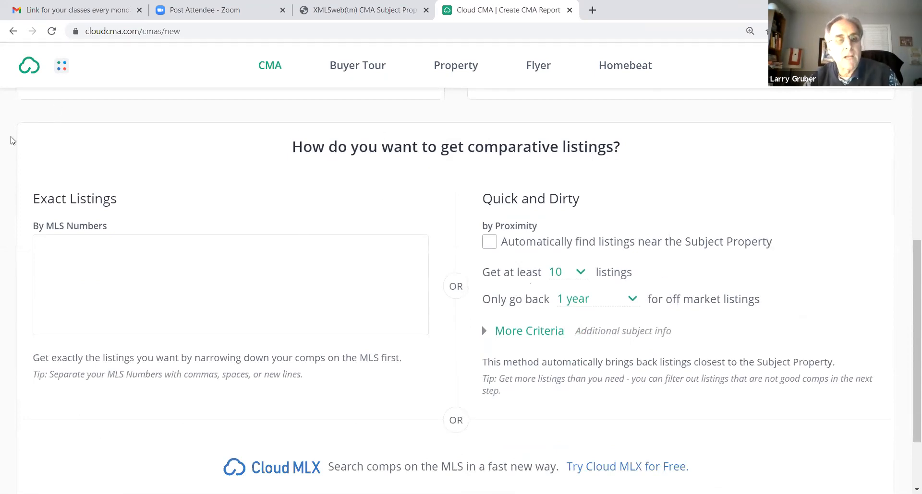
click(82, 252)
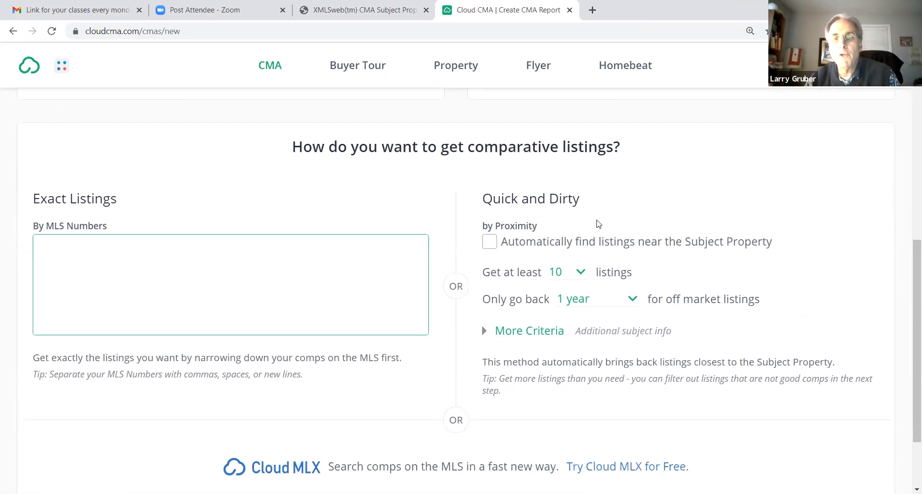
drag(588, 200, 561, 198)
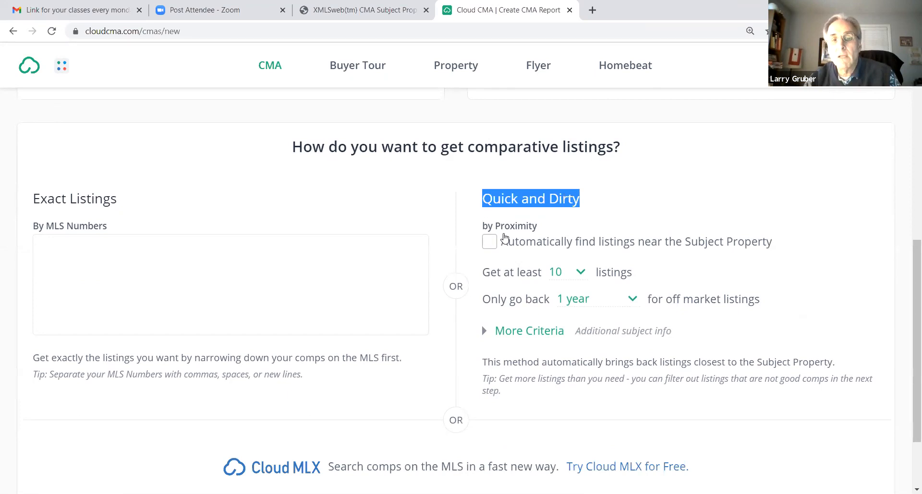
click(489, 241)
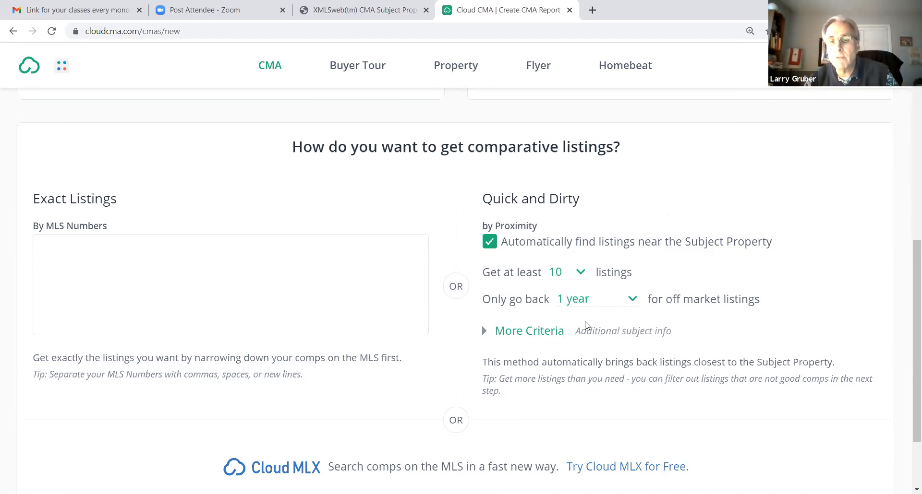
click(633, 300)
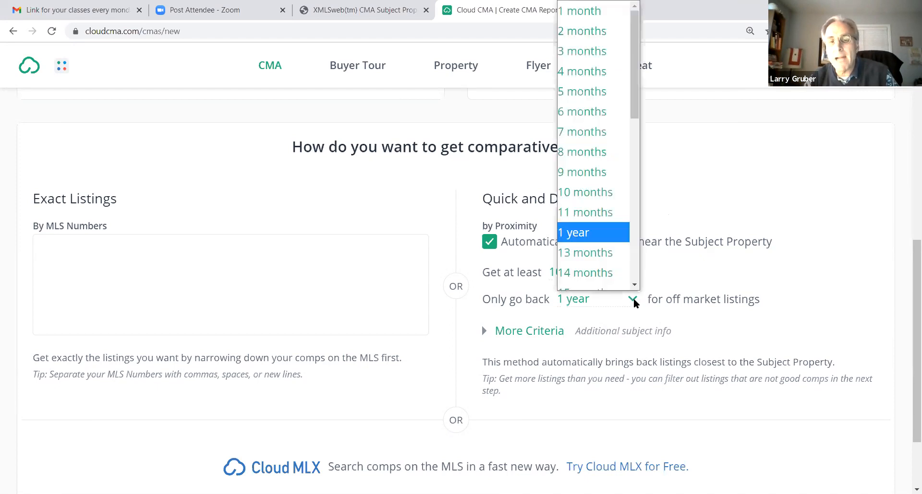
click(583, 53)
Look over the additional proximity search criteria, leave them blank, and fetch the listings
scroll(521, 255, down, 1)
scroll(514, 258, down, 1)
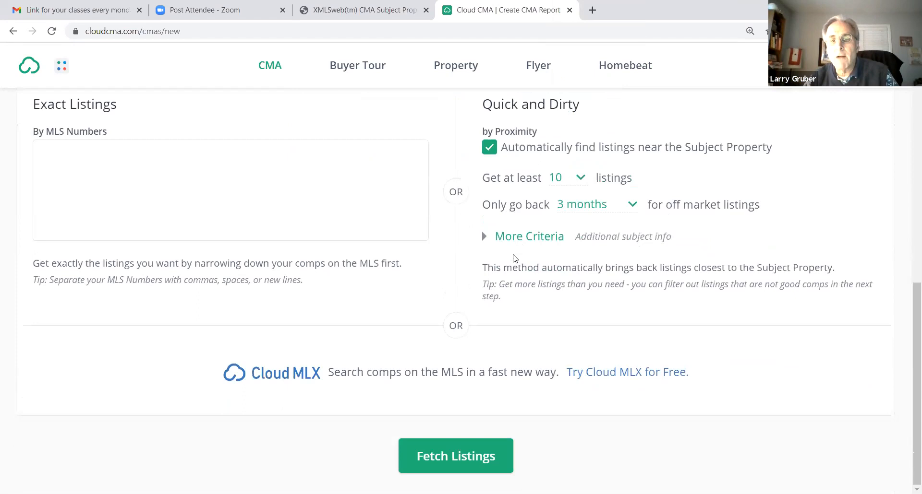
click(523, 239)
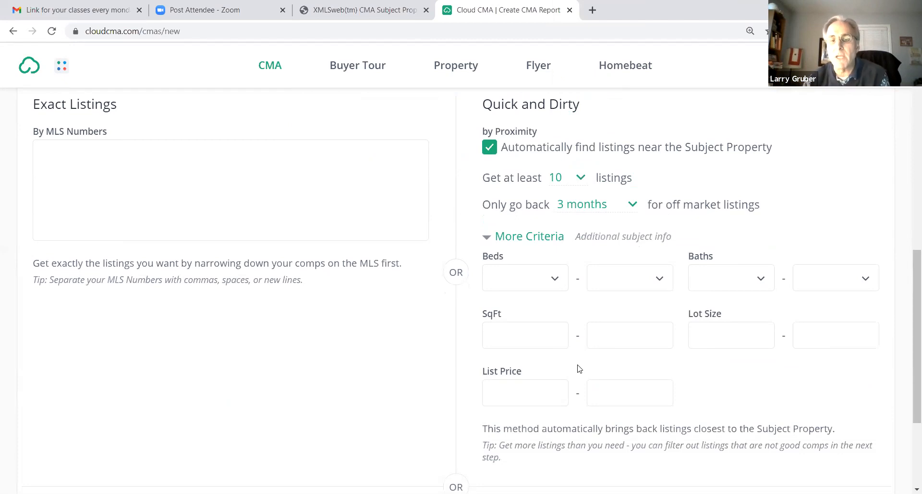
click(532, 238)
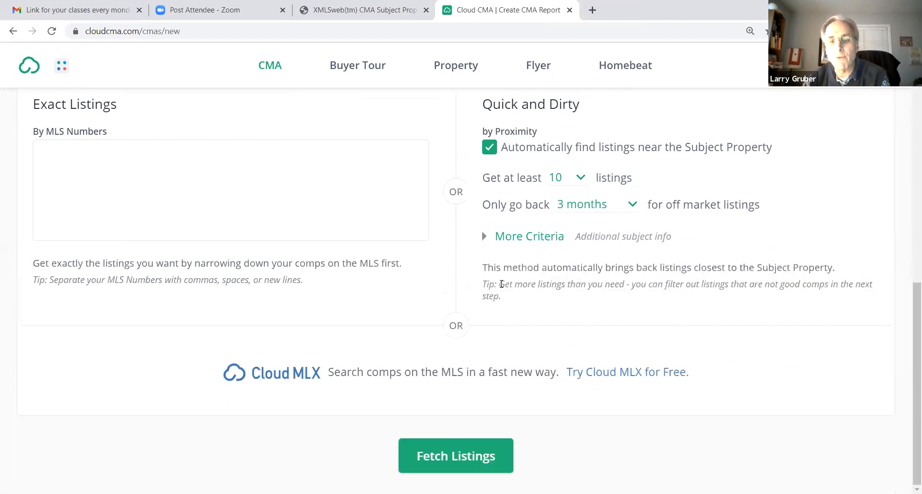
click(454, 454)
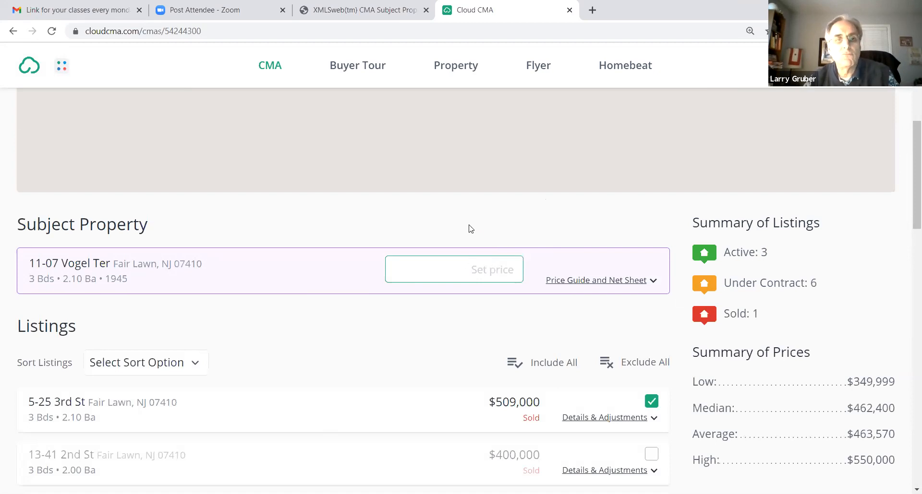
Examine the fetched comps on the map around the subject property and the summary of active, under-contract and sold listings
scroll(456, 104, up, 6)
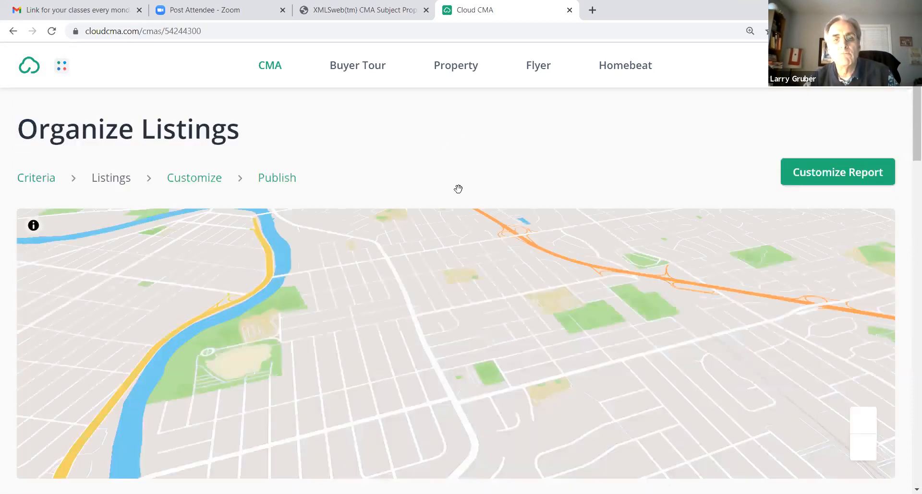
scroll(458, 189, down, 4)
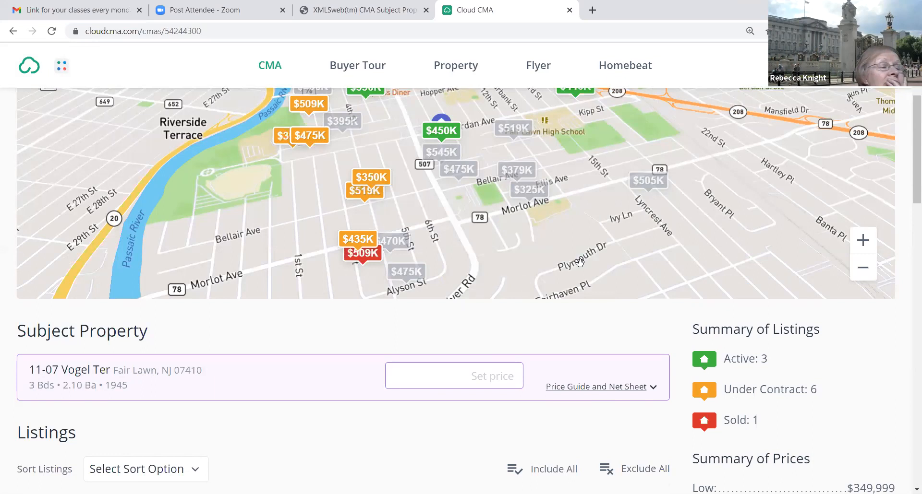
scroll(579, 262, up, 3)
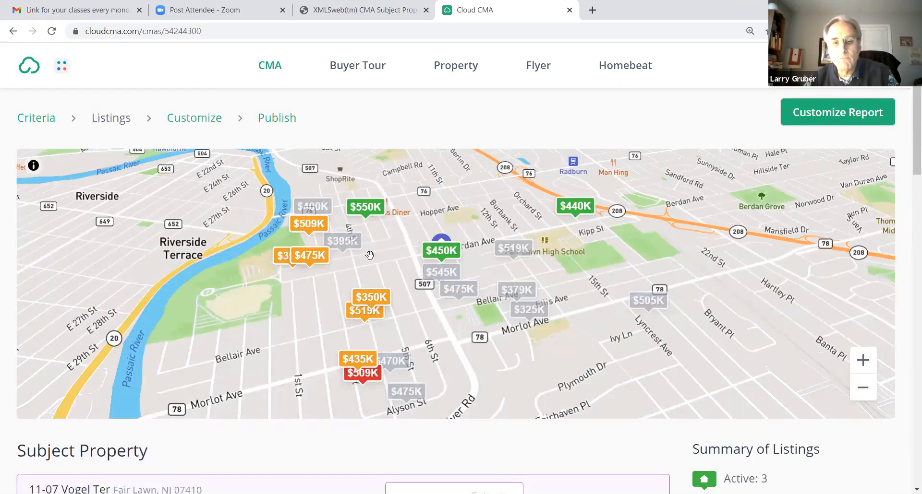
scroll(643, 432, down, 3)
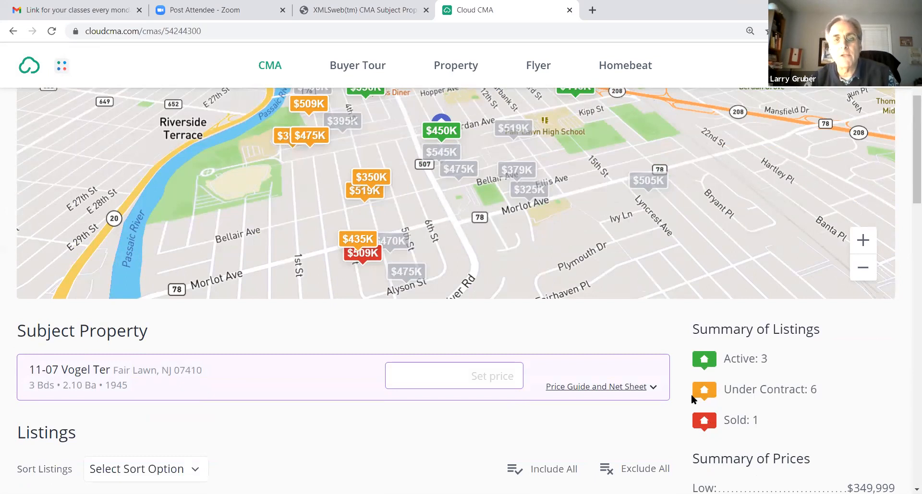
scroll(560, 181, up, 1)
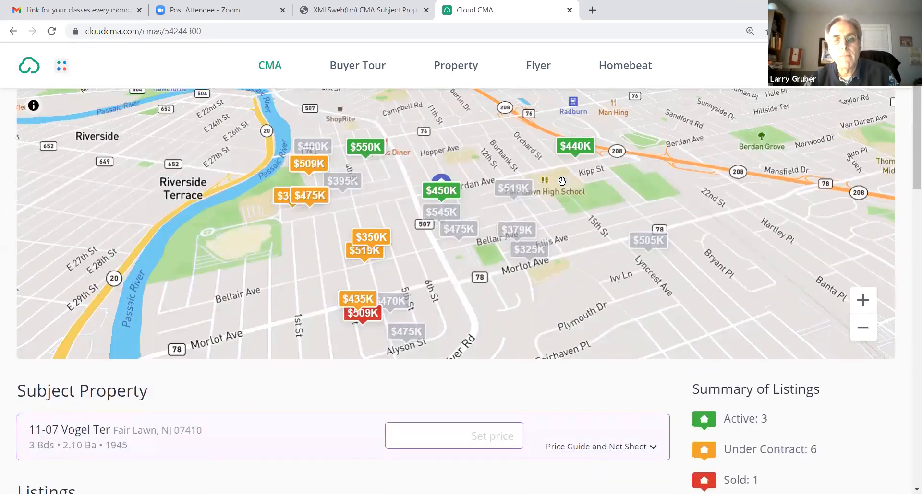
scroll(561, 181, up, 1)
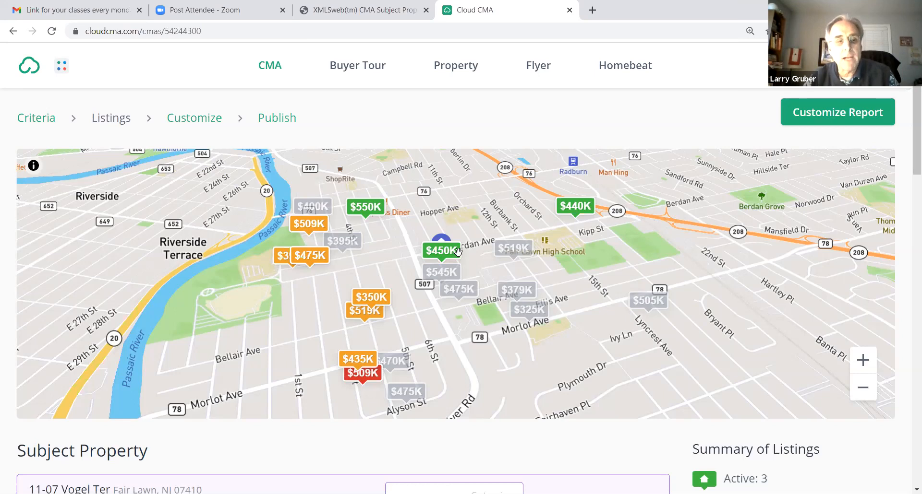
Include all fetched listings, and exclude the sold comps on 2nd St, Alyson St and Lambert Rd
scroll(457, 252, down, 1)
scroll(433, 198, down, 7)
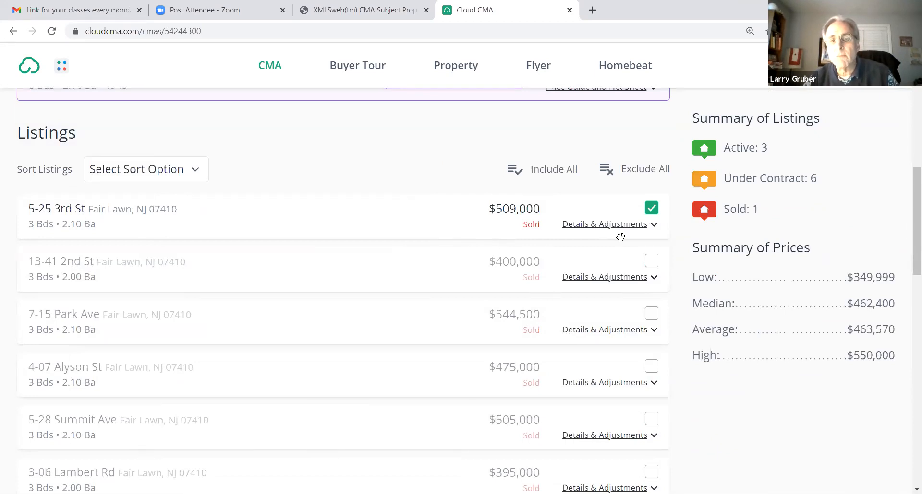
click(542, 171)
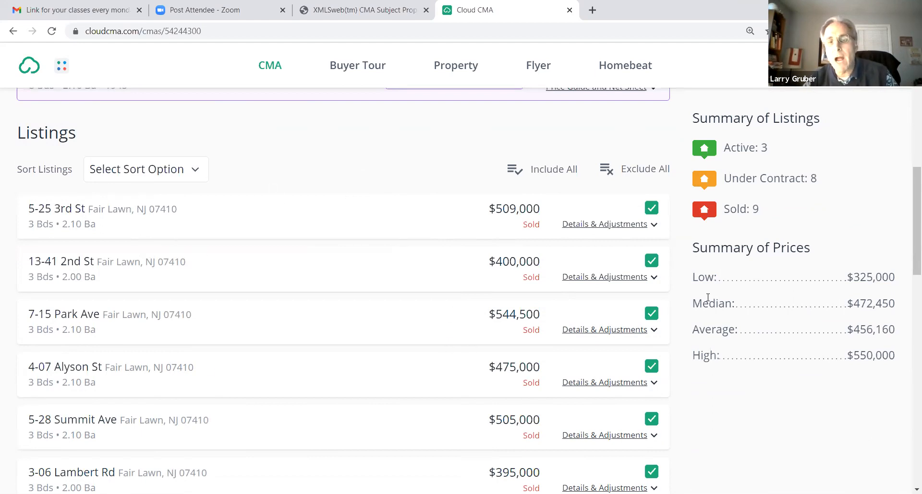
click(654, 264)
click(653, 368)
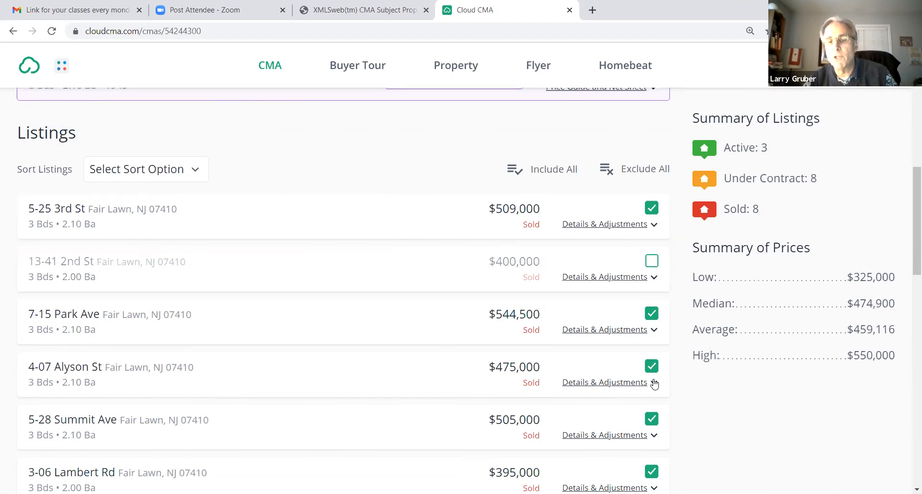
click(654, 472)
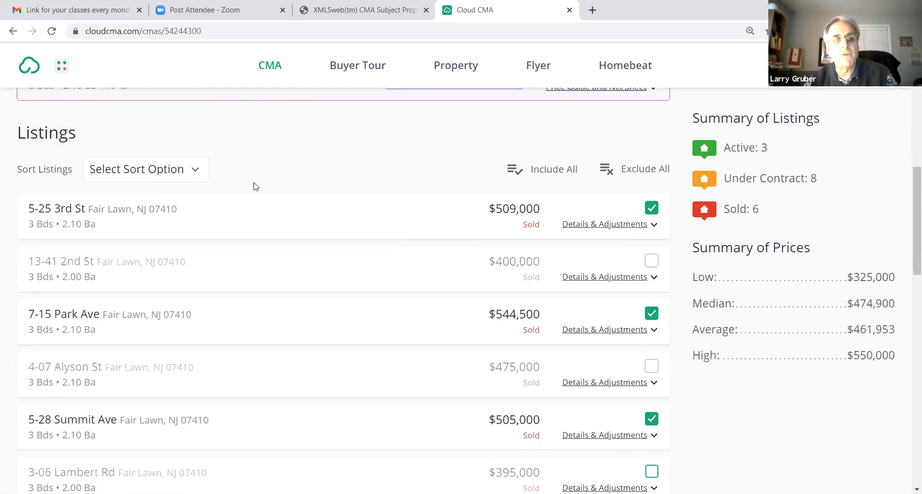
Check the available sort options for the listings, and expand the details and adjustments of the 12th St listing under contract
click(193, 171)
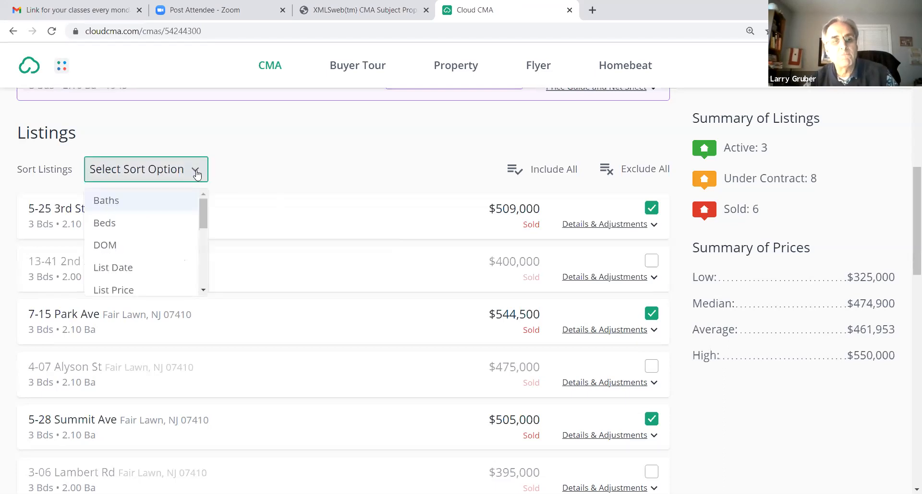
click(267, 144)
scroll(307, 211, down, 12)
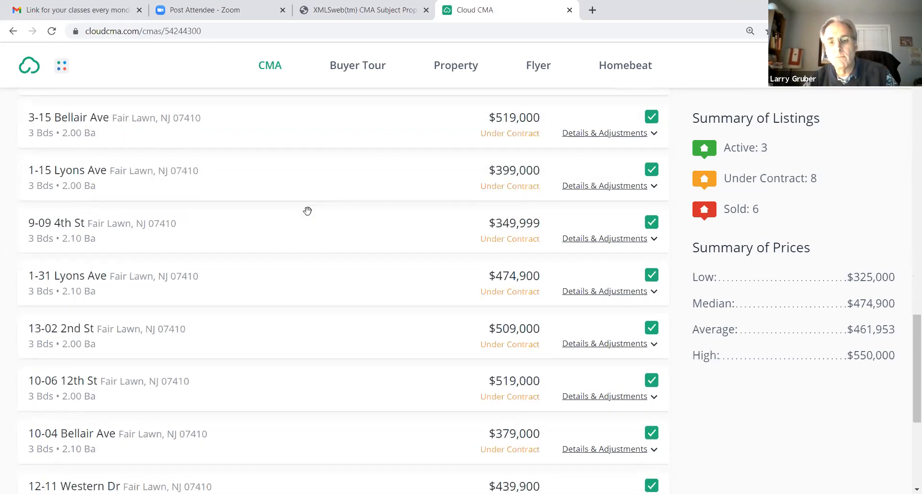
scroll(307, 212, down, 5)
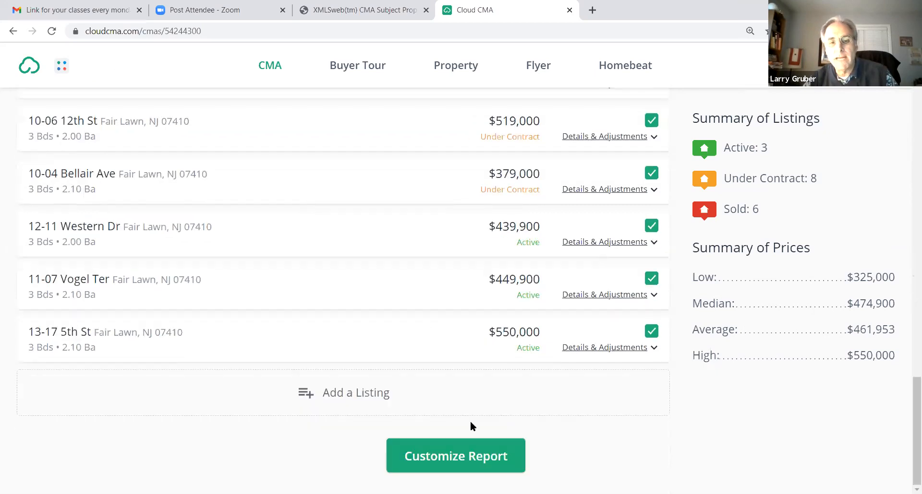
click(458, 454)
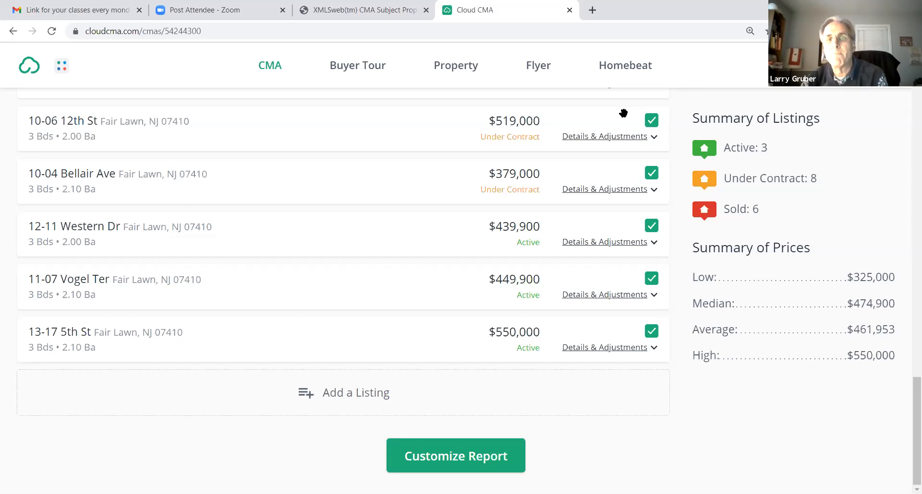
click(632, 139)
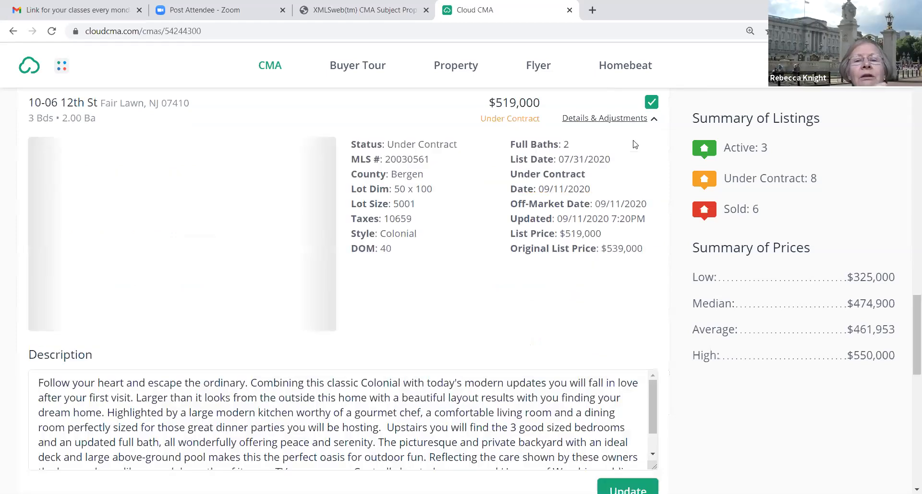
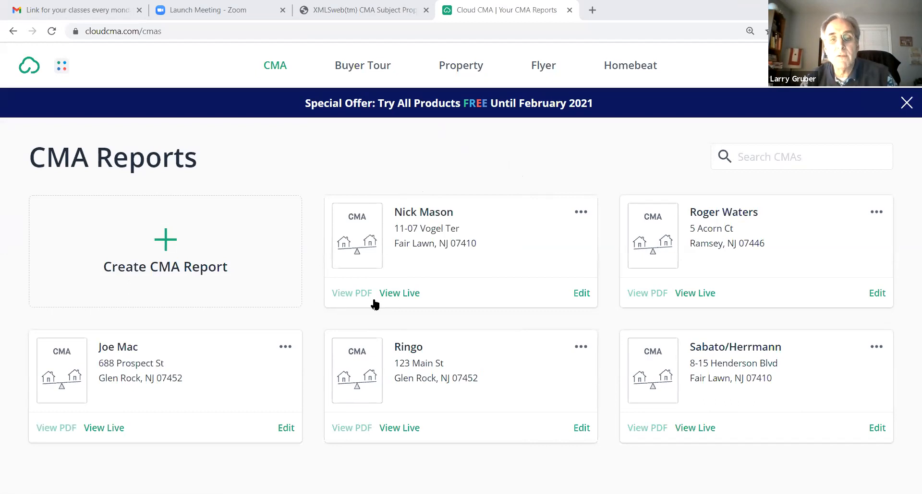
Open the live version of the Vogel Ter CMA report and look over its cover and section overview
click(404, 295)
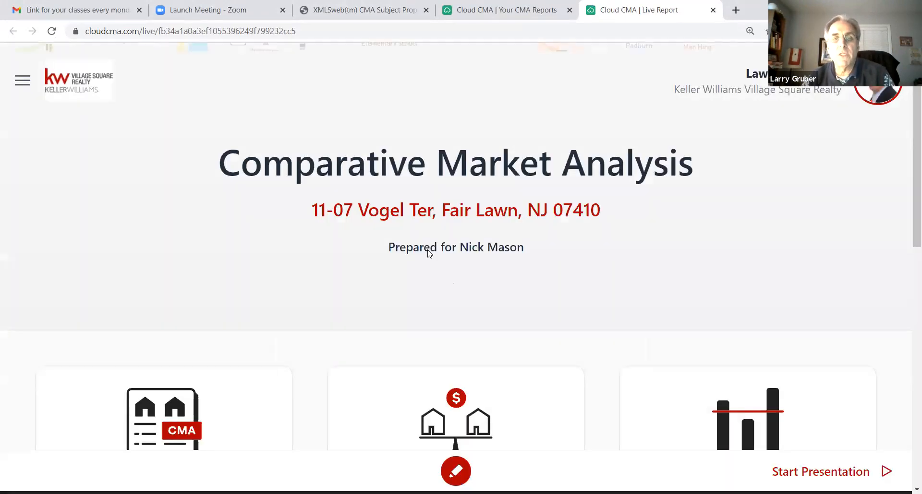
scroll(341, 173, down, 4)
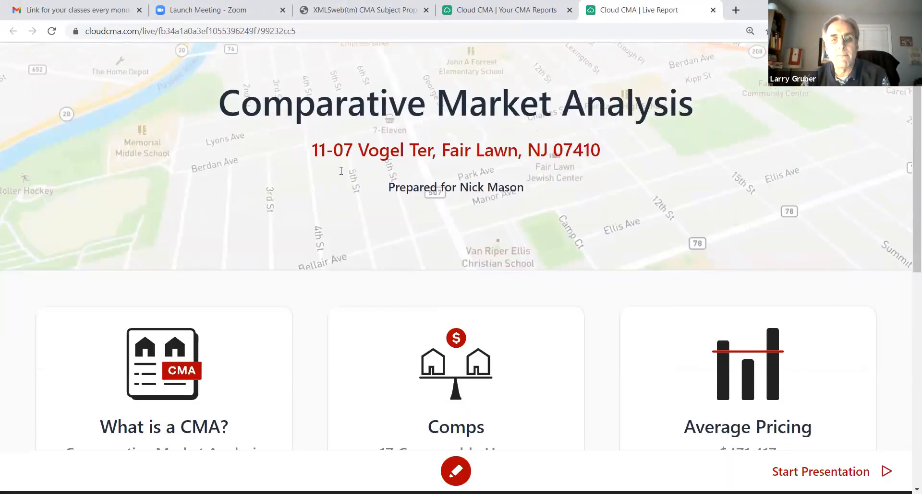
scroll(422, 150, up, 2)
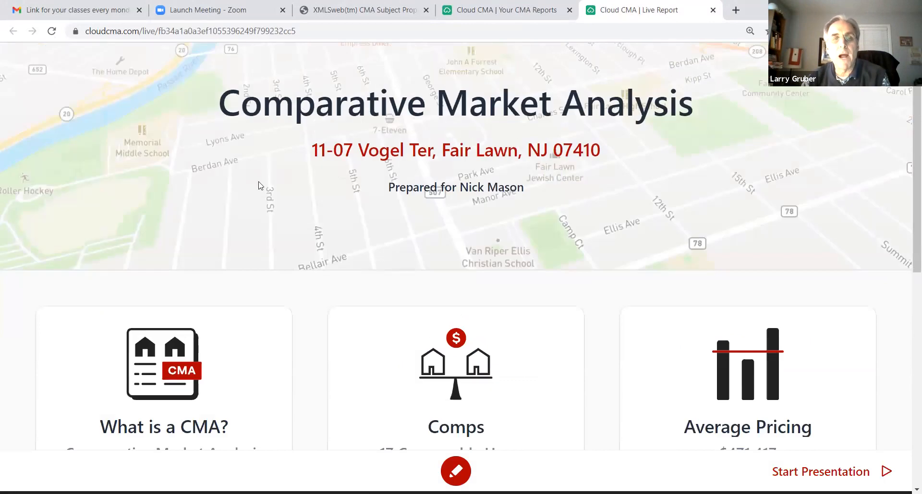
scroll(242, 172, down, 2)
scroll(232, 152, down, 2)
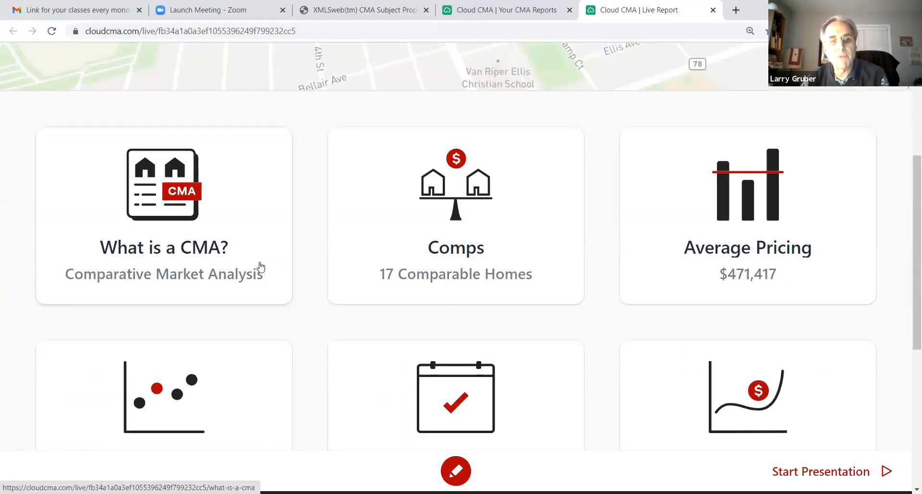
scroll(656, 162, down, 1)
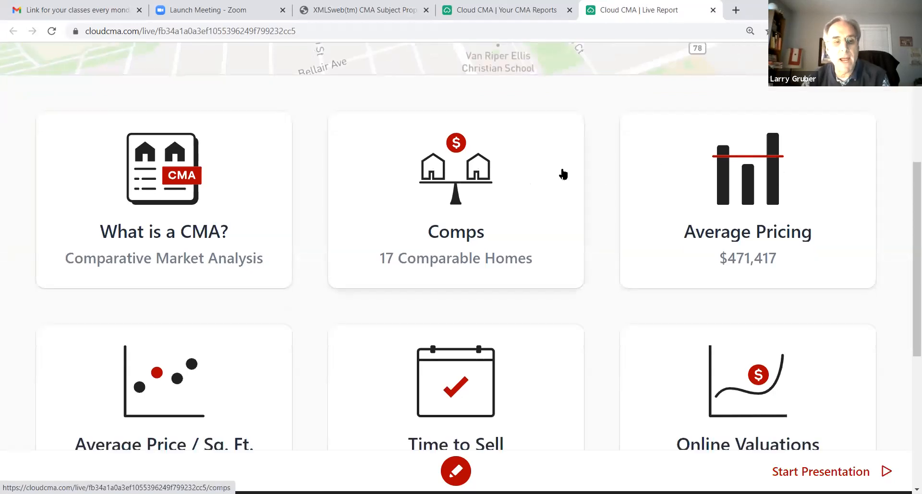
scroll(561, 173, down, 3)
scroll(562, 173, up, 2)
scroll(561, 168, up, 2)
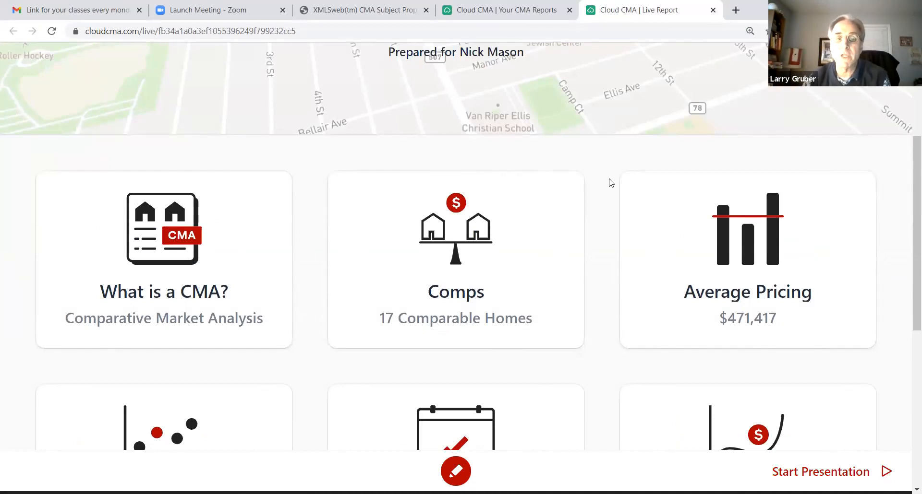
Open the report's side-by-side comps and bring up the photo gallery of the sold 3rd Street comp
click(434, 236)
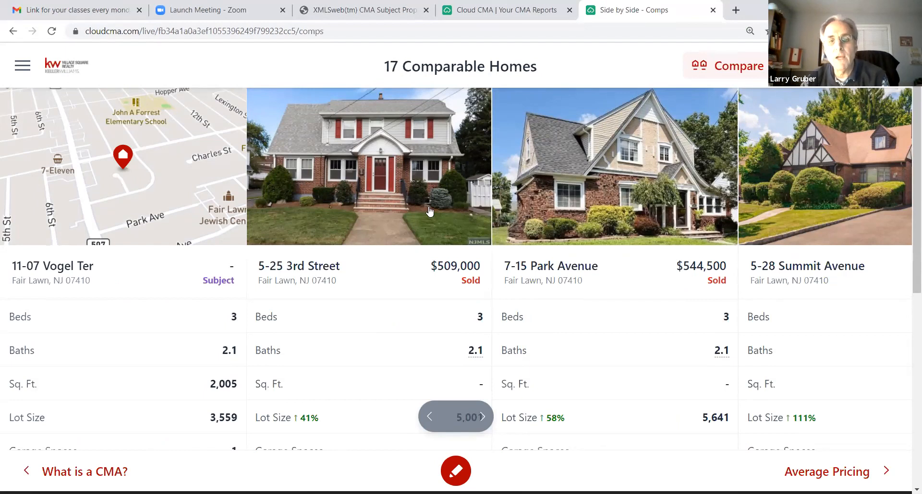
click(391, 172)
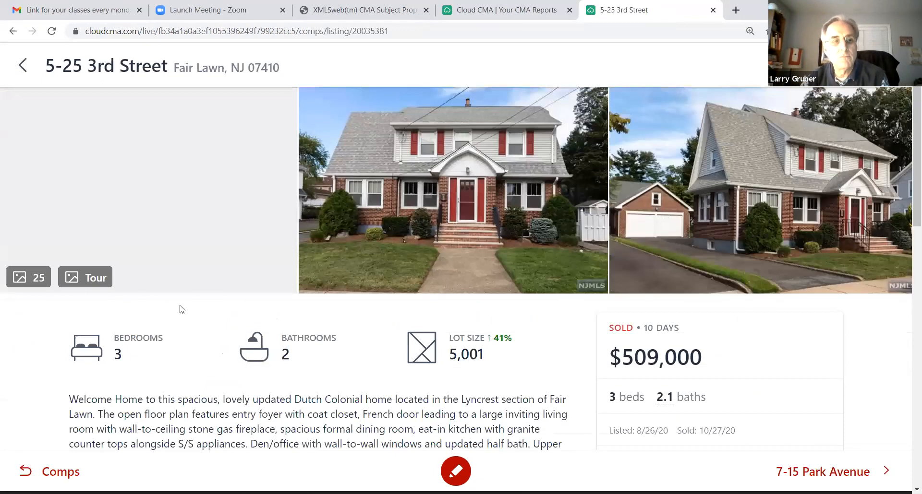
click(34, 277)
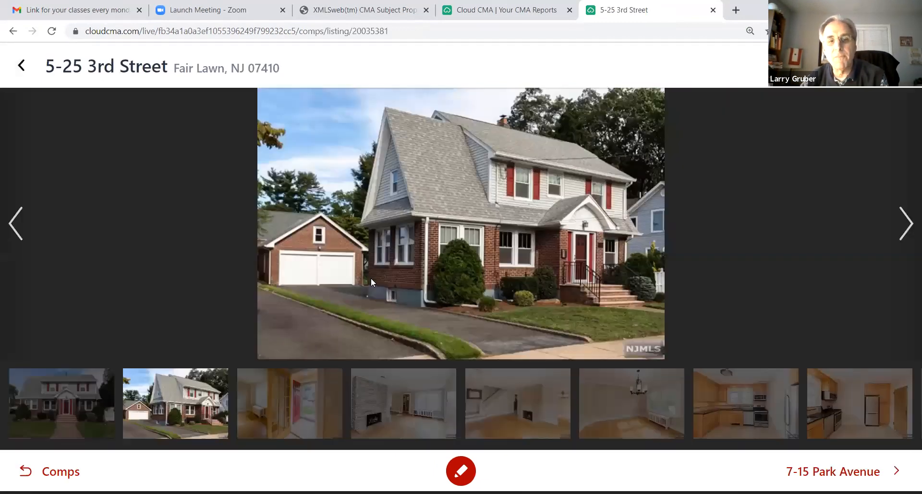
Browse the 3rd Street comp's interior photos from the entry through the living areas and kitchen to the bathroom, and close the gallery
click(282, 408)
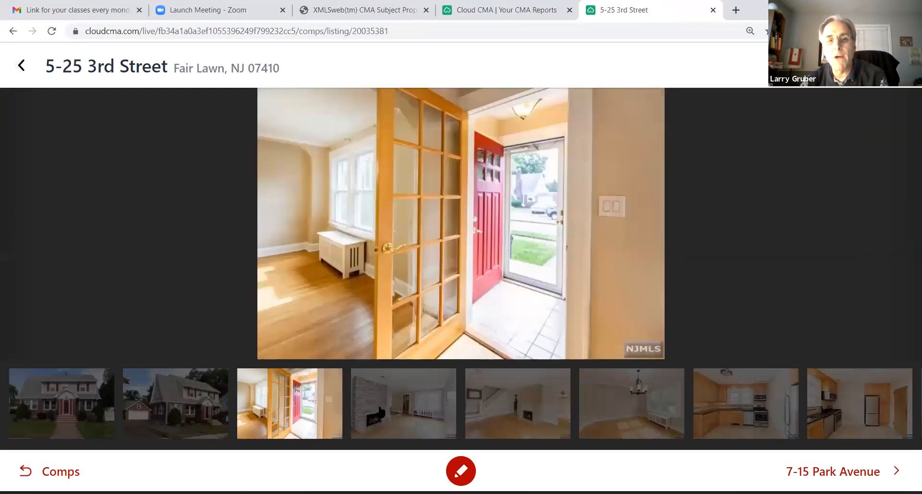
click(376, 418)
click(504, 410)
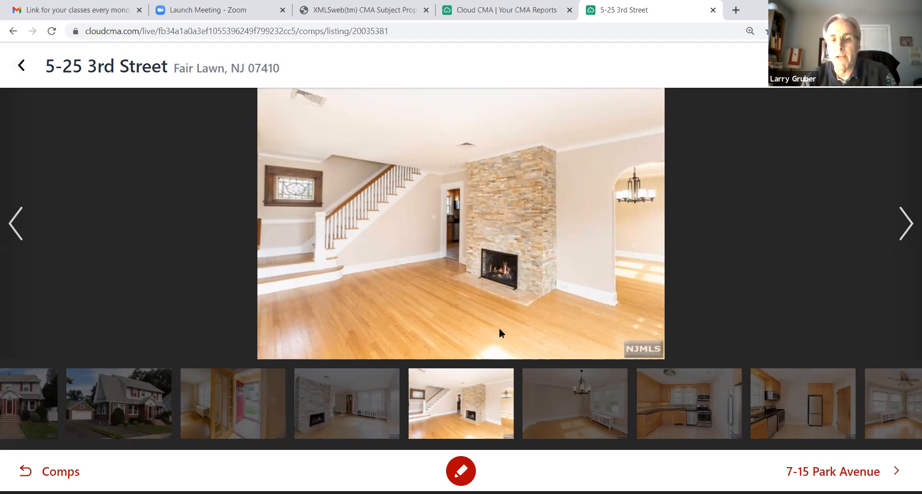
click(566, 406)
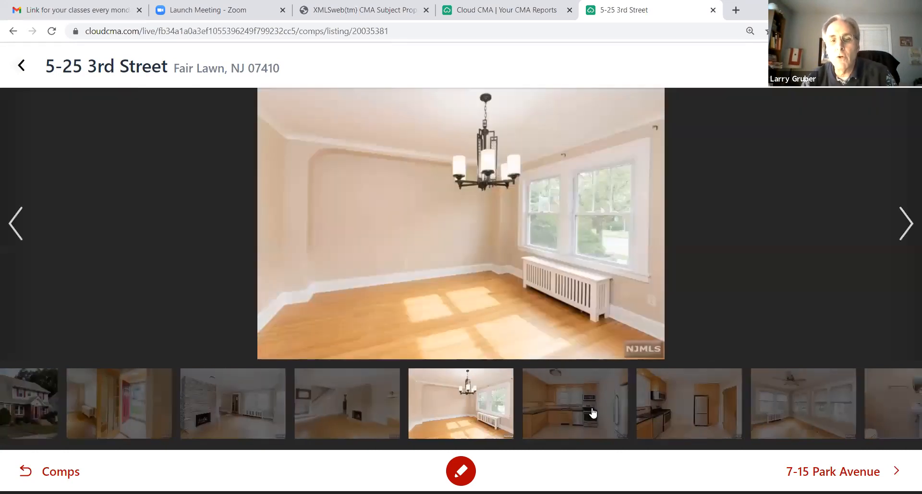
click(568, 406)
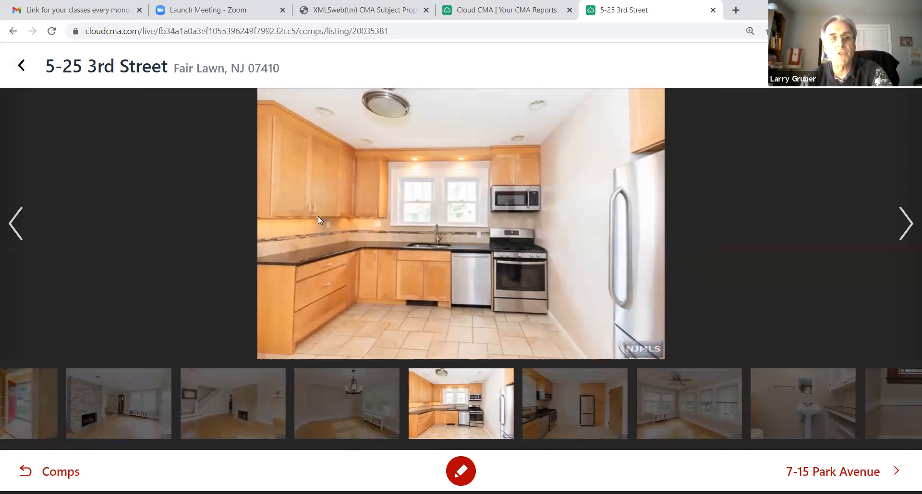
click(578, 407)
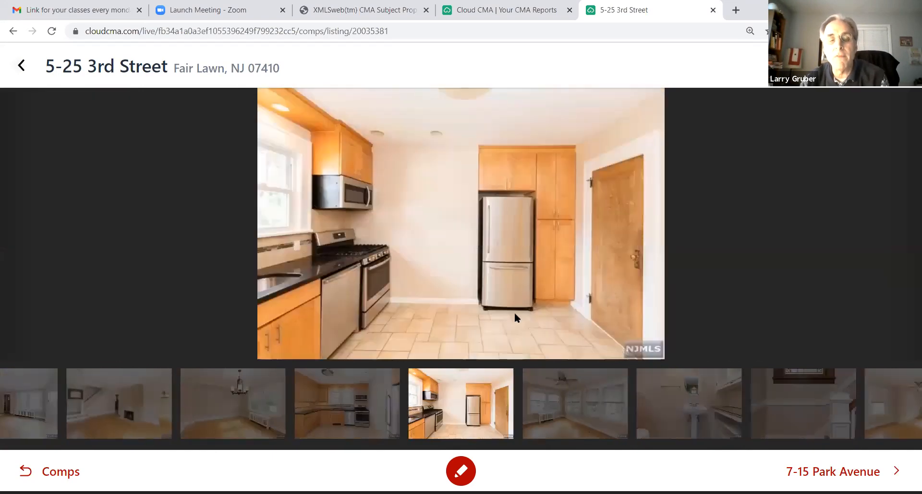
click(576, 416)
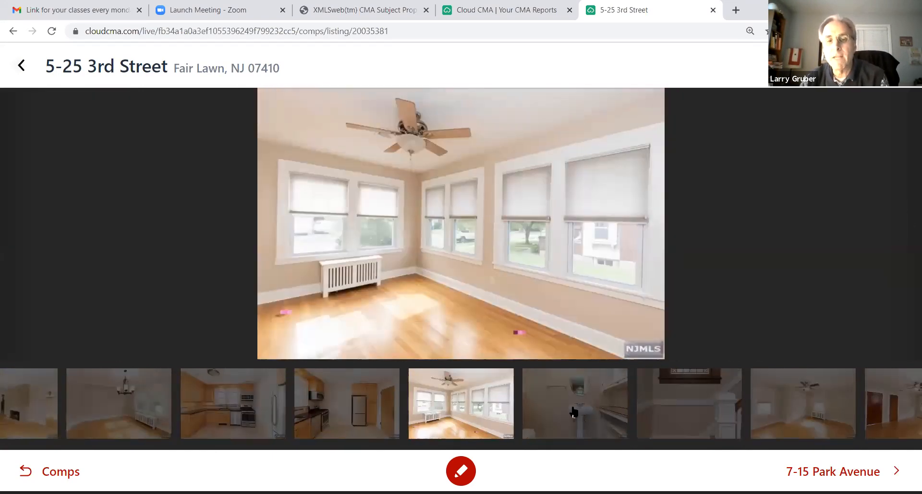
click(579, 413)
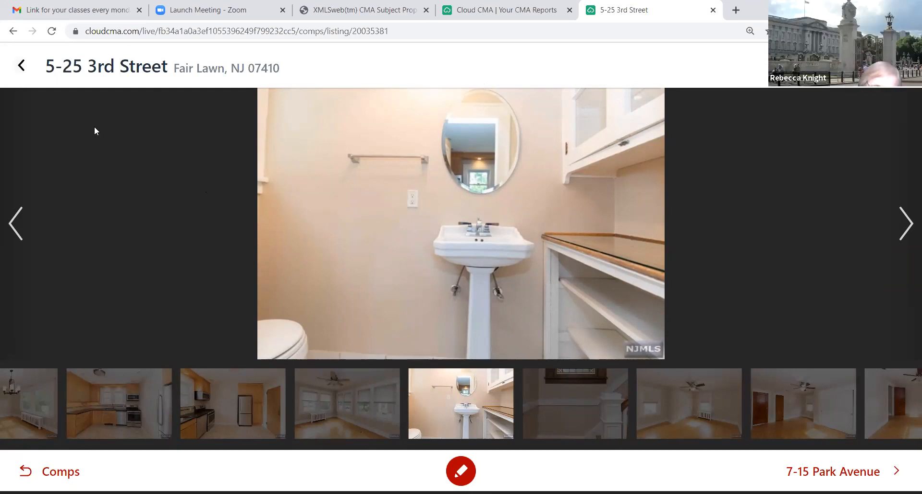
click(19, 67)
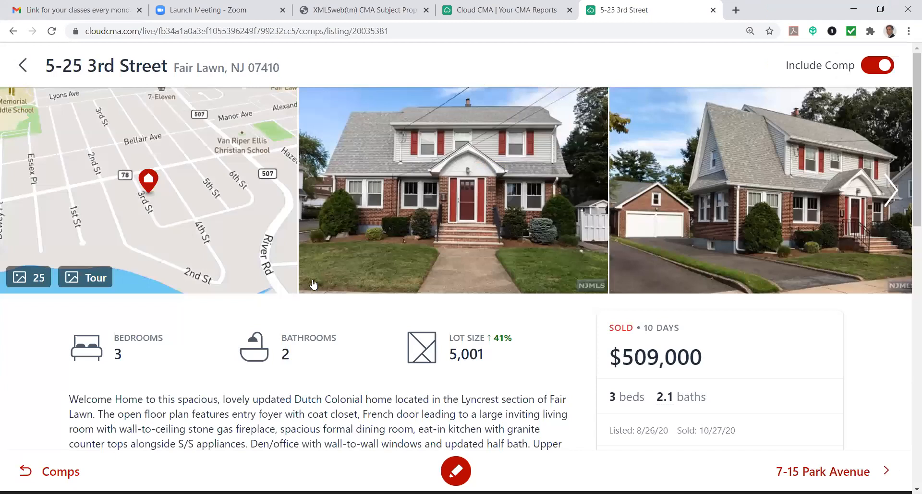
Read the 3rd Street comp's description, property details and listing and sale price information
scroll(313, 283, down, 4)
scroll(313, 283, down, 4)
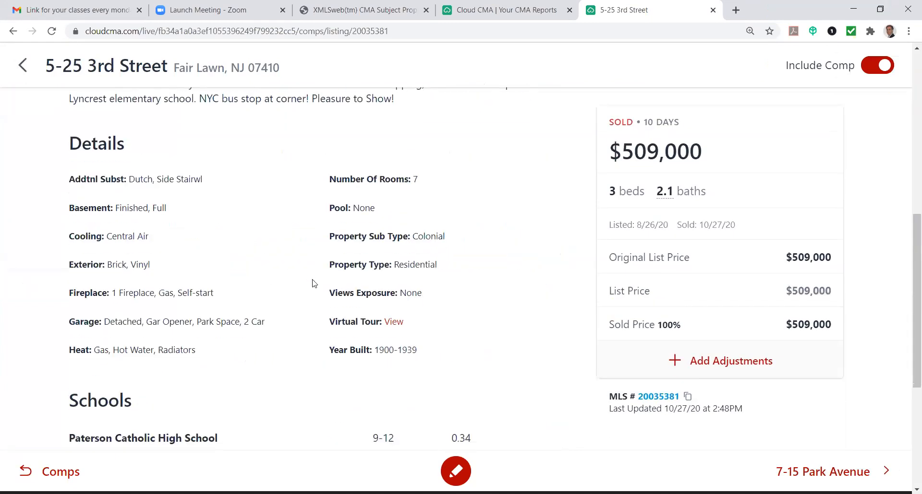
scroll(312, 283, up, 3)
scroll(514, 268, down, 2)
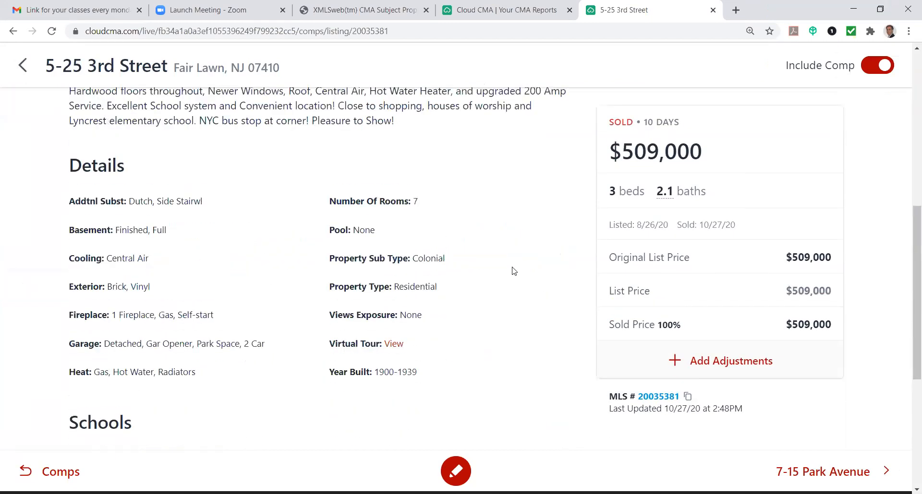
scroll(513, 271, up, 1)
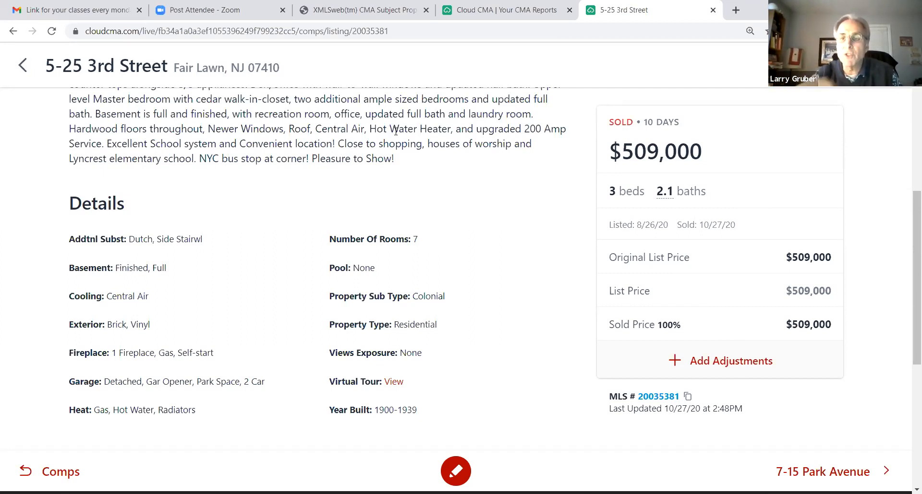
Return to the live report's overview and close the live report
click(13, 33)
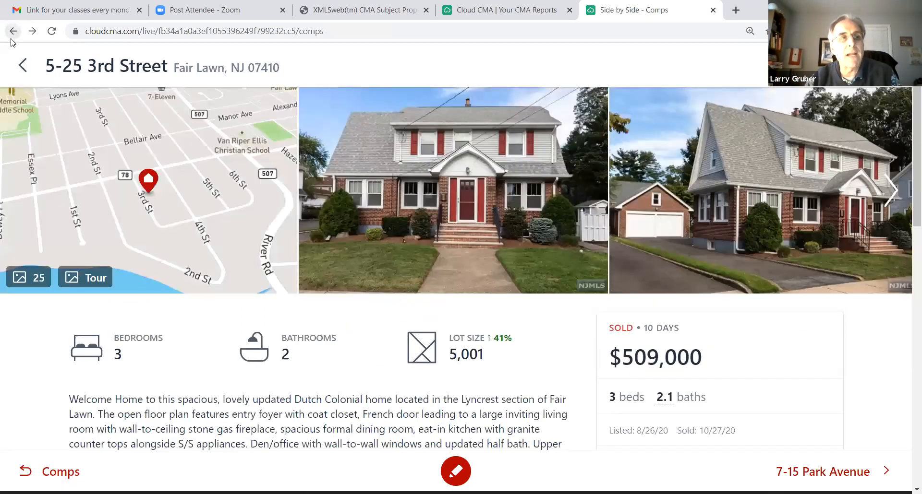
click(12, 35)
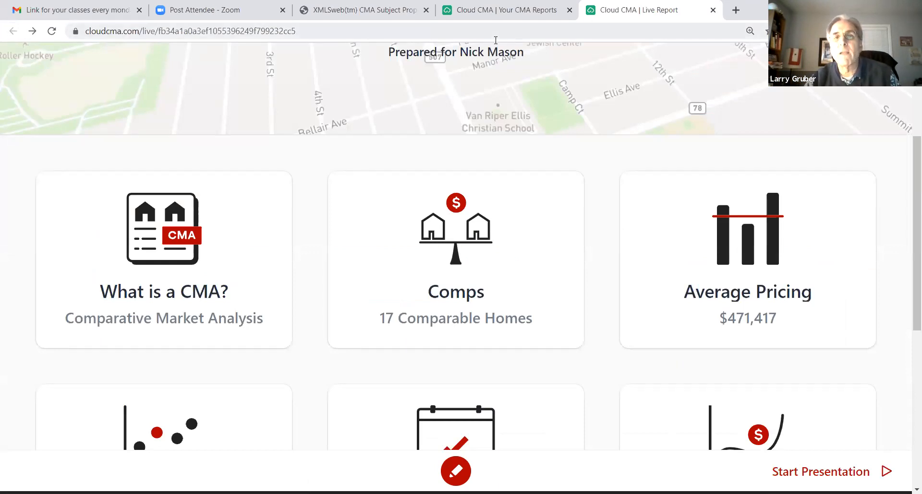
key(ctrl+w)
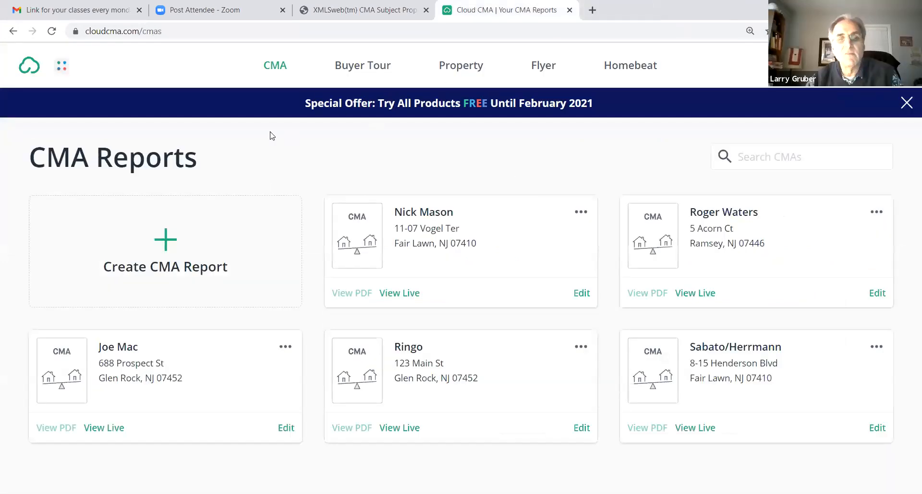
Open the Vogel Ter CMA report for editing and review its client, subject property and comparative listing options
mouse_move(492, 205)
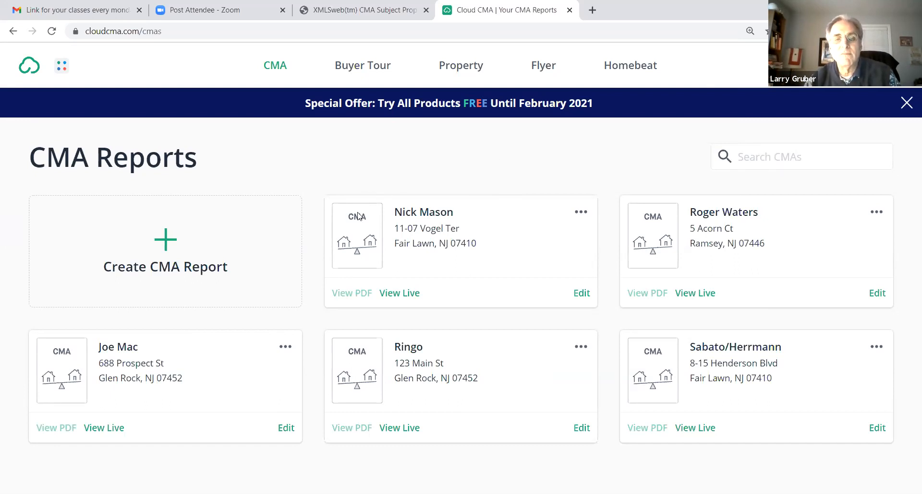
click(582, 298)
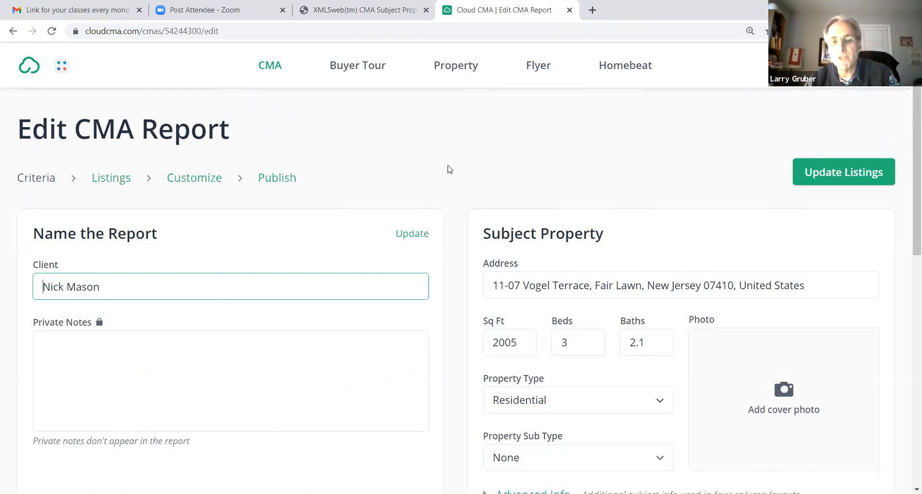
scroll(411, 148, down, 4)
scroll(539, 139, up, 2)
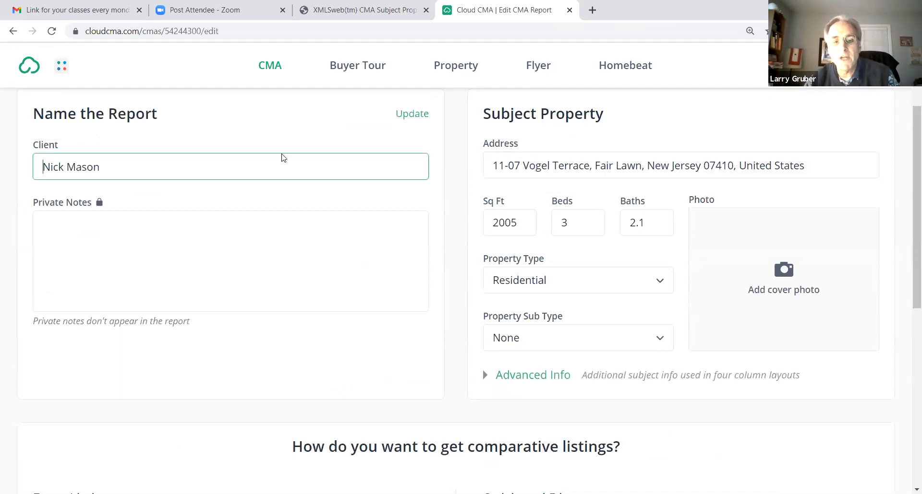
scroll(222, 92, down, 3)
scroll(221, 92, down, 3)
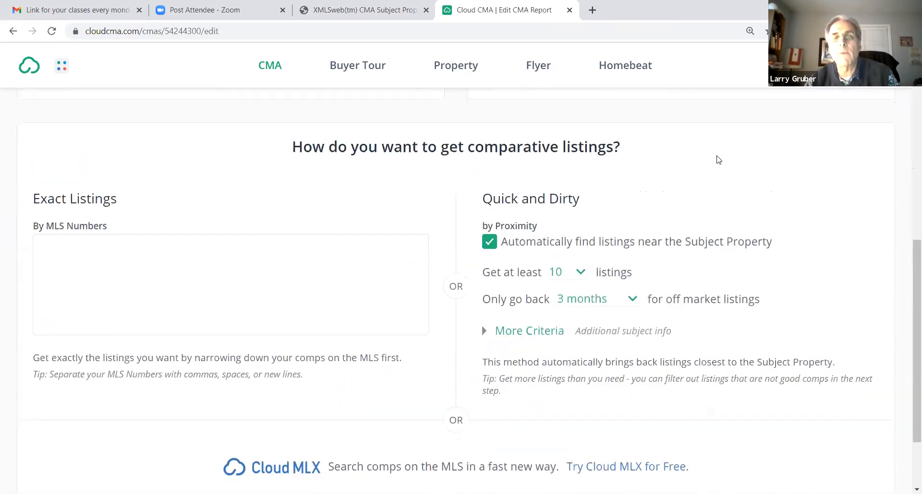
Leave the exact MLS numbers blank, keep the automatic proximity search, and update the report's listings
double_click(510, 150)
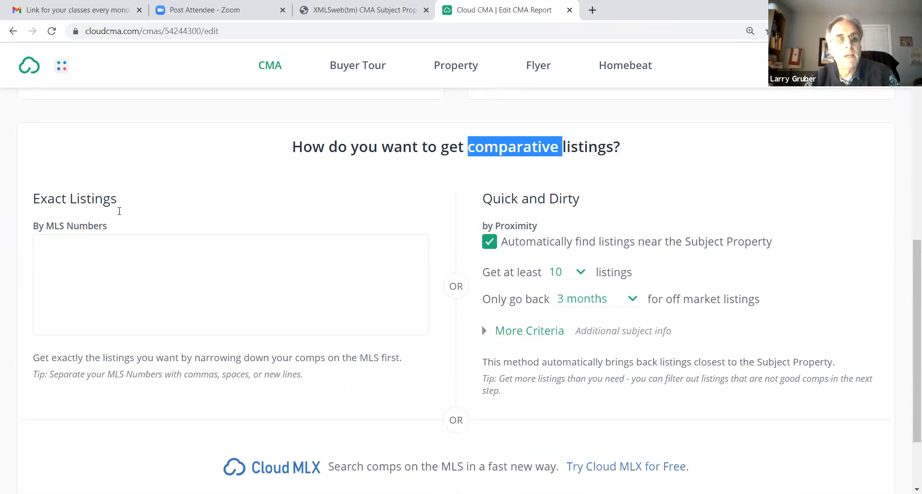
click(50, 246)
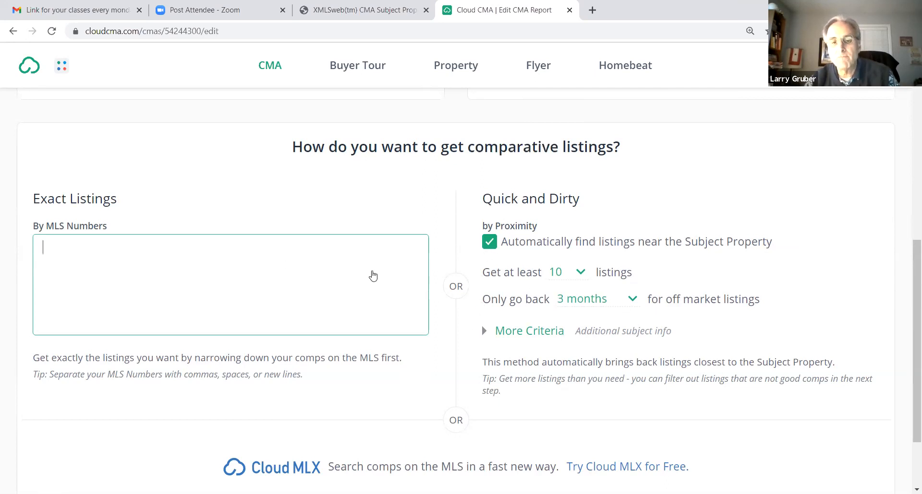
scroll(378, 298, down, 2)
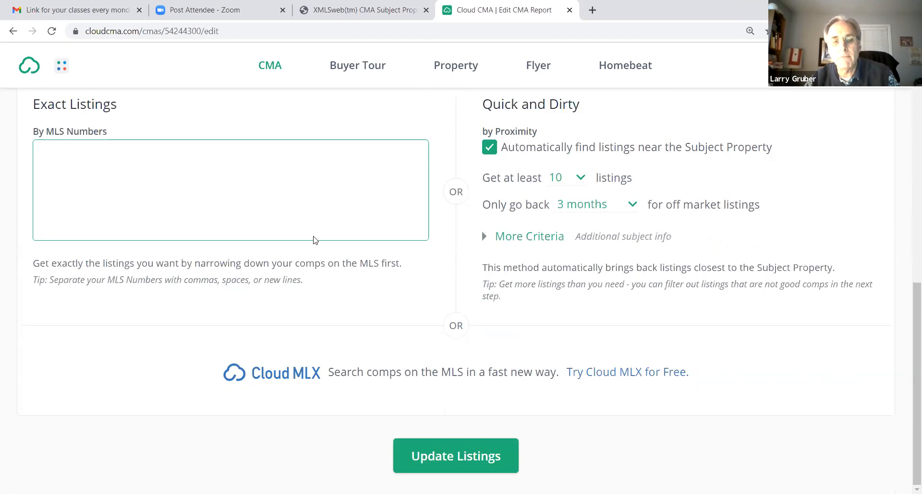
click(456, 462)
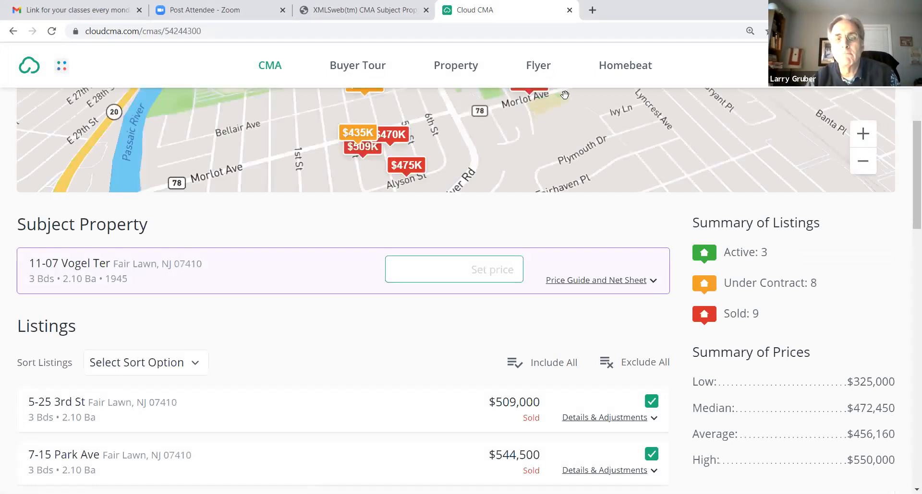
Examine the updated comps on the map, the listings below the subject property, and the listing and price summaries
scroll(595, 157, up, 4)
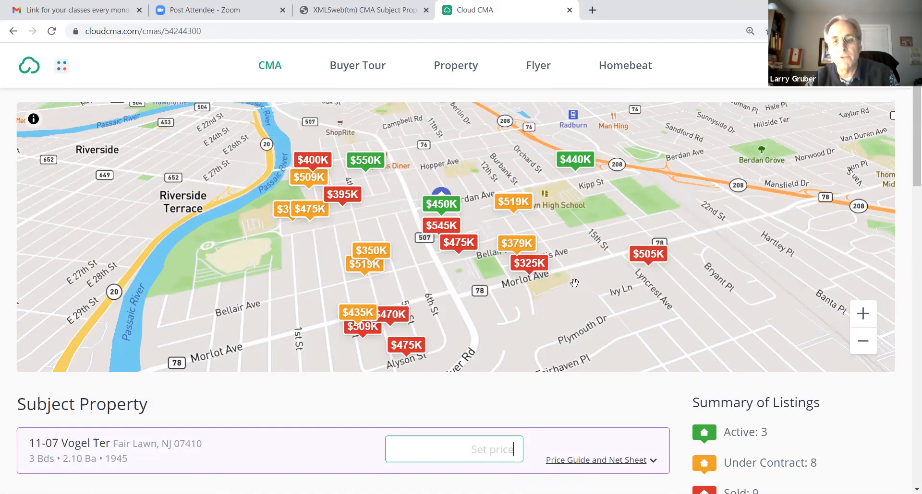
scroll(574, 283, down, 7)
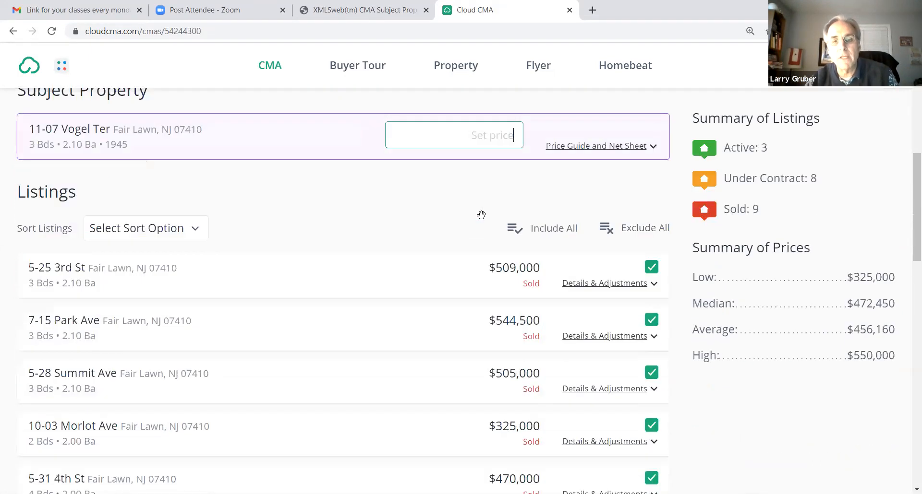
scroll(481, 214, down, 1)
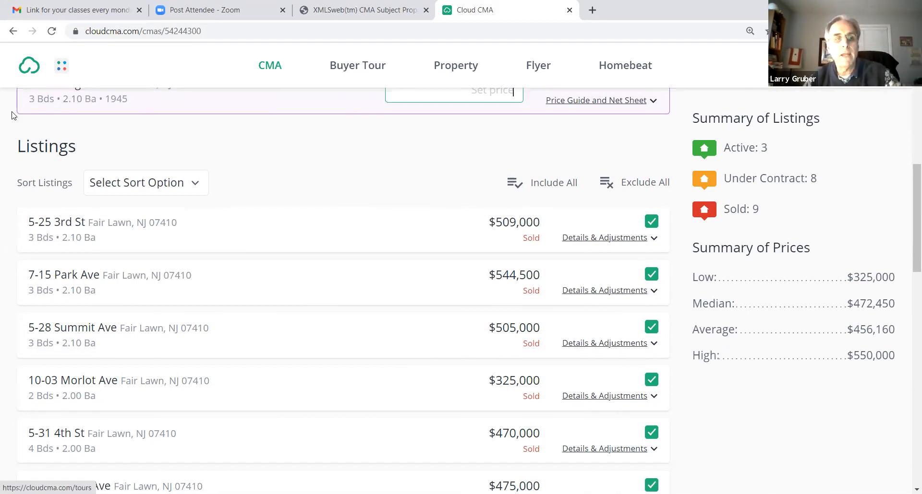
scroll(364, 221, up, 1)
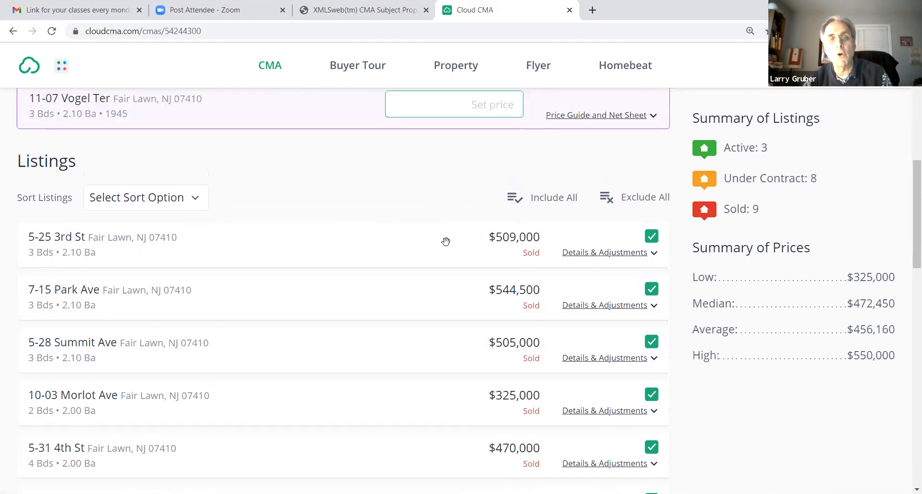
Exclude the sold Park Ave, $325,000 Morlot Ave and 4th St comps from the report's listings
scroll(451, 216, up, 3)
scroll(624, 336, up, 5)
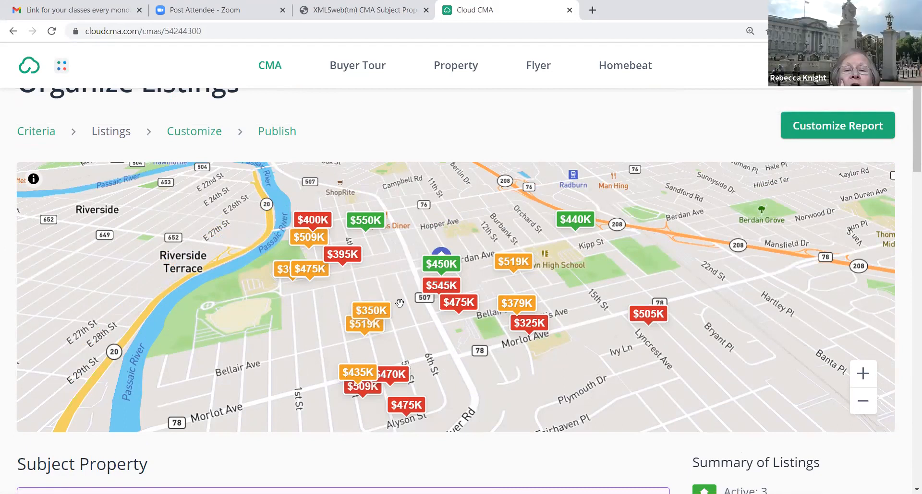
scroll(446, 303, down, 8)
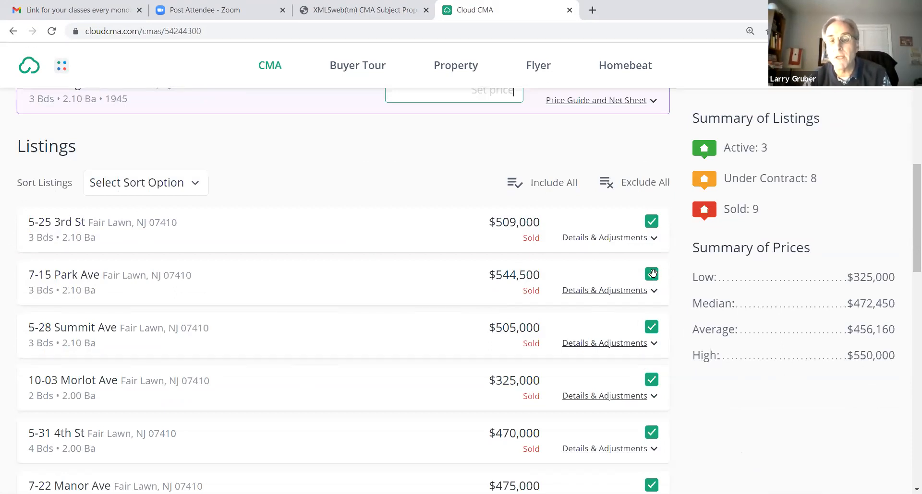
click(652, 274)
click(649, 381)
click(651, 433)
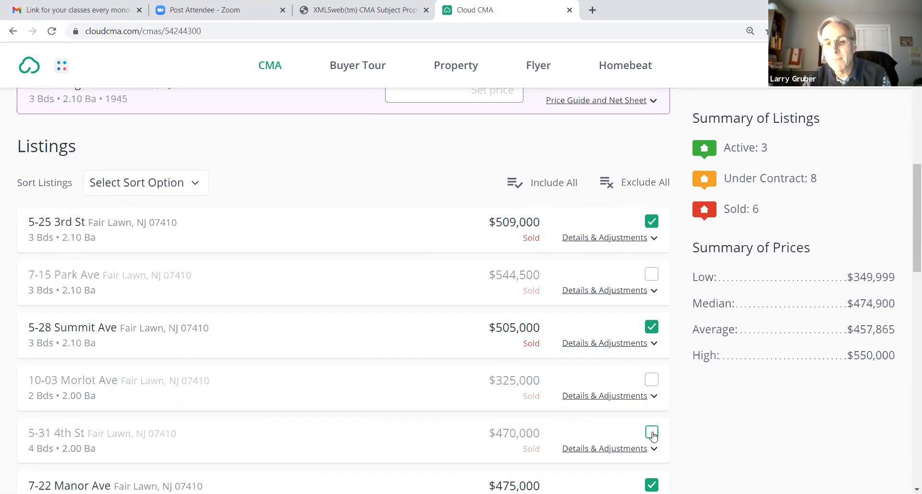
Review the rest of the listings and check the excluded comps on the map
scroll(683, 401, down, 1)
scroll(676, 396, down, 15)
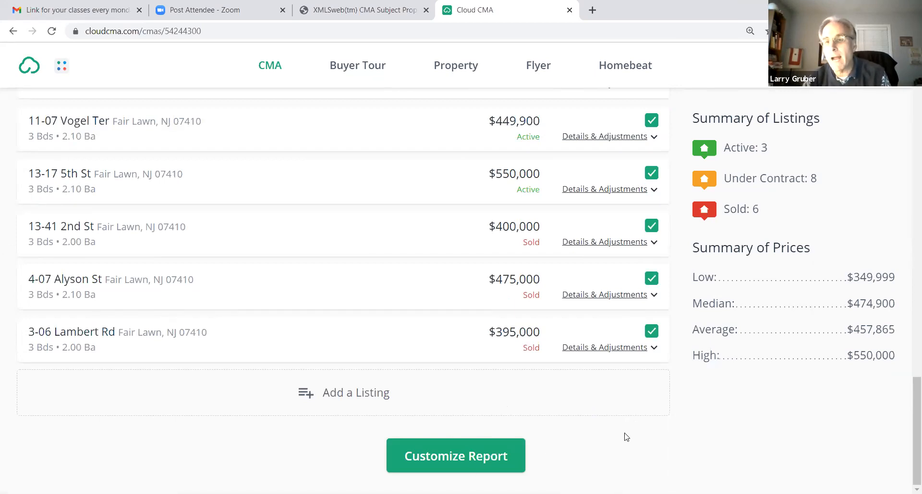
scroll(634, 433, up, 1)
scroll(634, 432, up, 15)
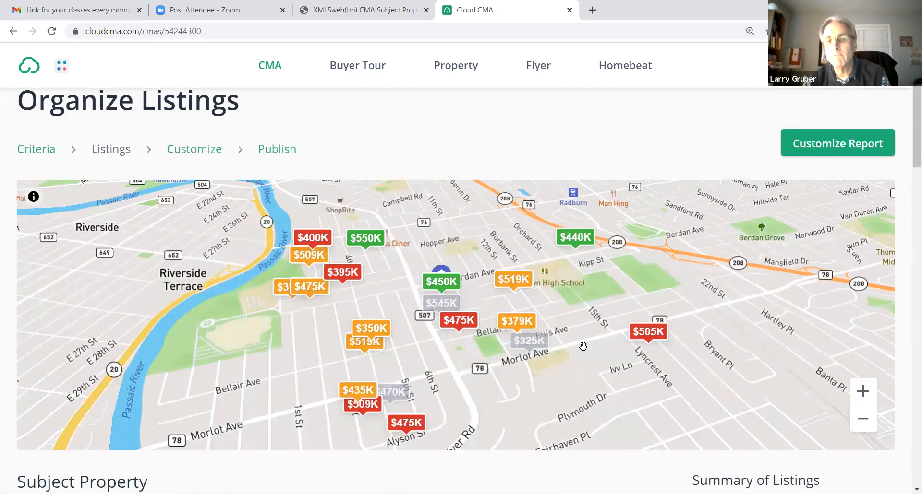
Expand the details of the 3rd St comp and review its description, features and adjustments table
scroll(582, 347, down, 2)
scroll(582, 346, down, 5)
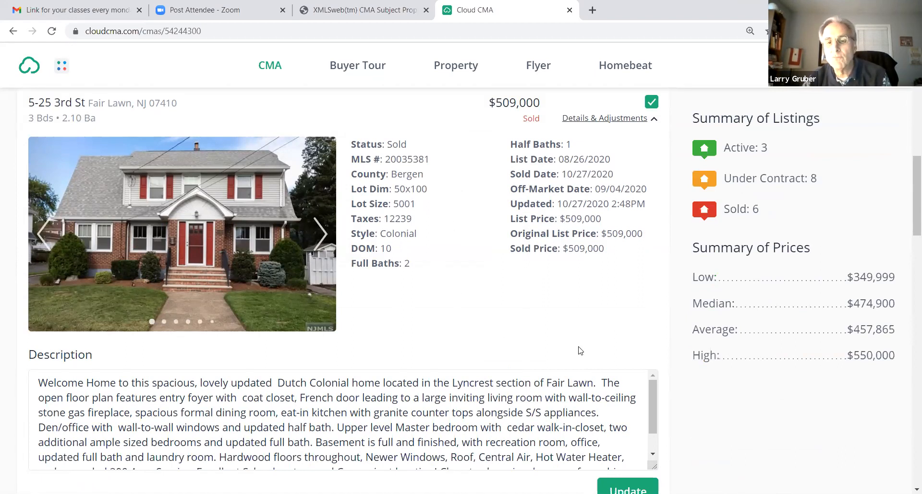
scroll(662, 366, down, 10)
scroll(597, 349, up, 4)
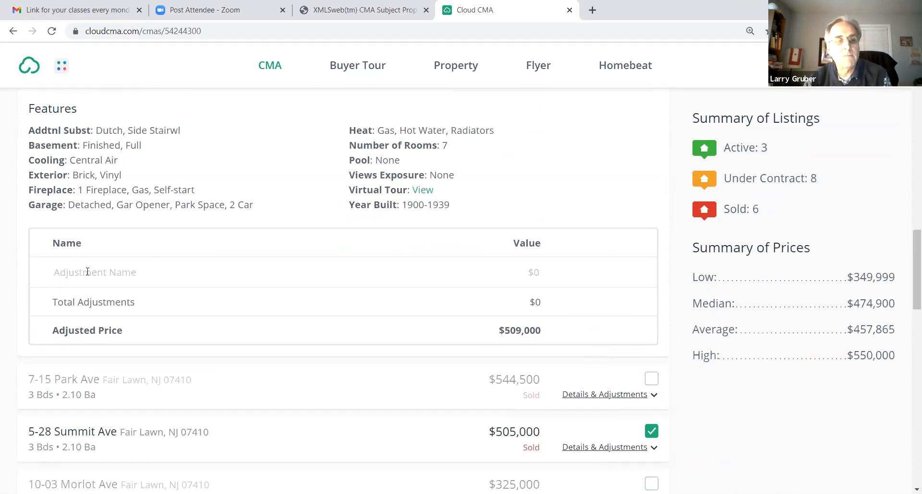
Enter "Finished bsmt" as an adjustment name for the 3rd St comp and replace it with "Extra"
click(109, 277)
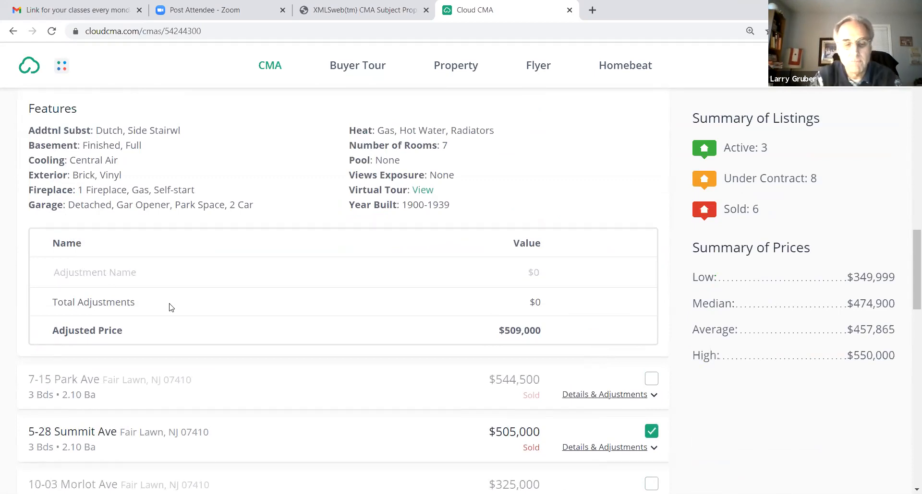
text(Finished bsmt)
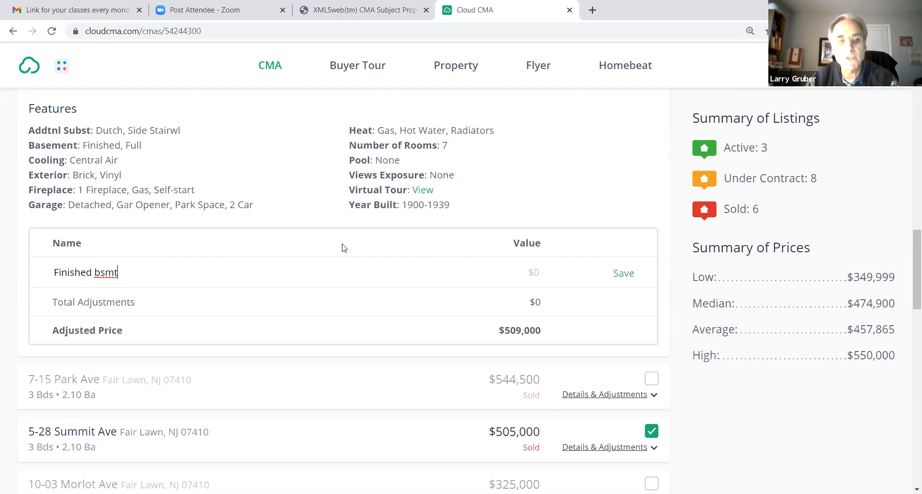
drag(115, 274, 0, 235)
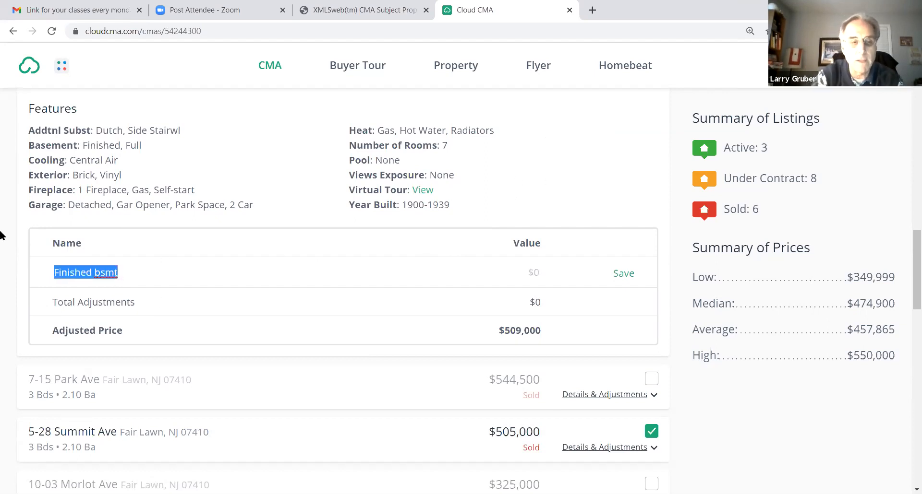
text(Extra)
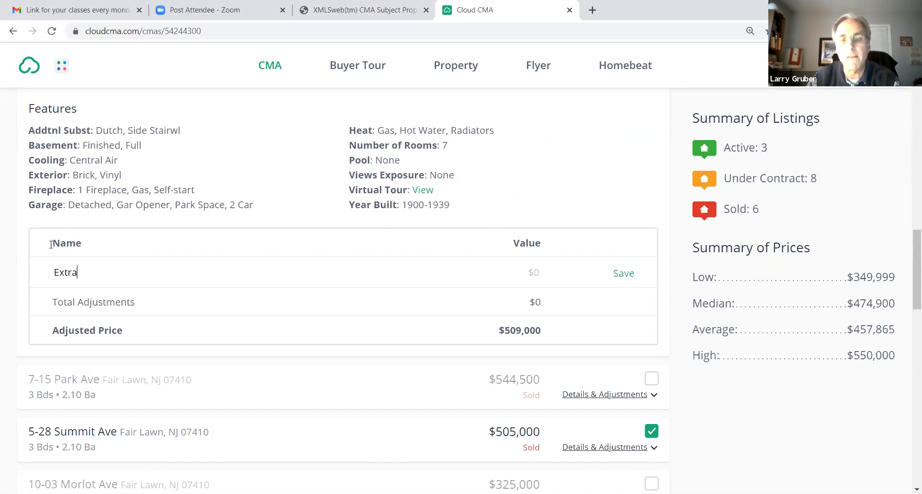
Look through the remaining listings down to the option for adding a listing and return to the 3rd St comp
scroll(313, 346, down, 4)
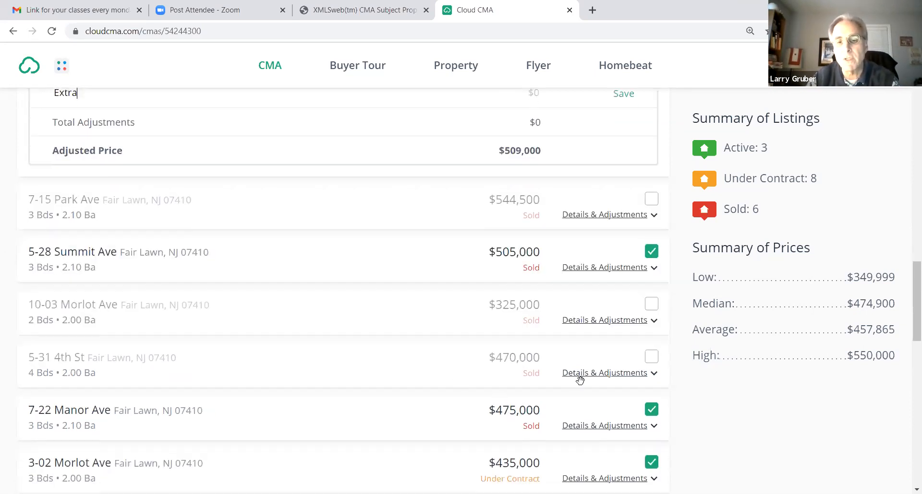
scroll(585, 384, down, 15)
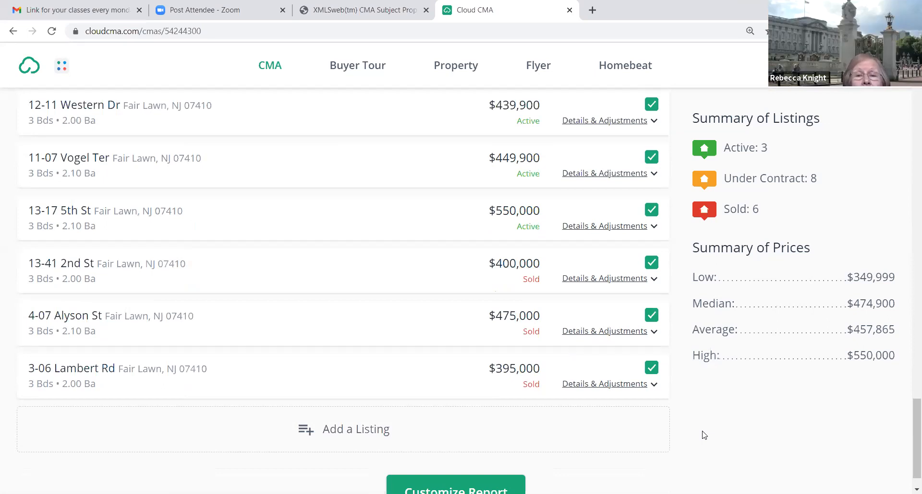
scroll(706, 430, down, 1)
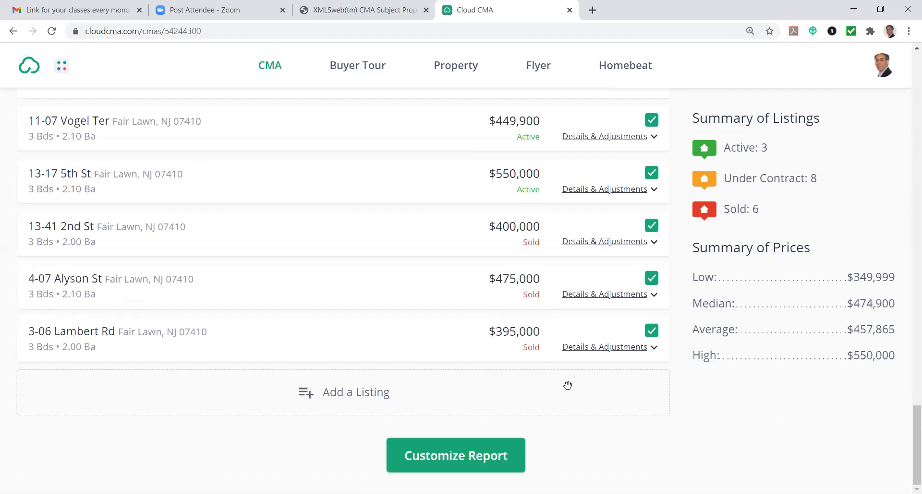
scroll(568, 384, up, 20)
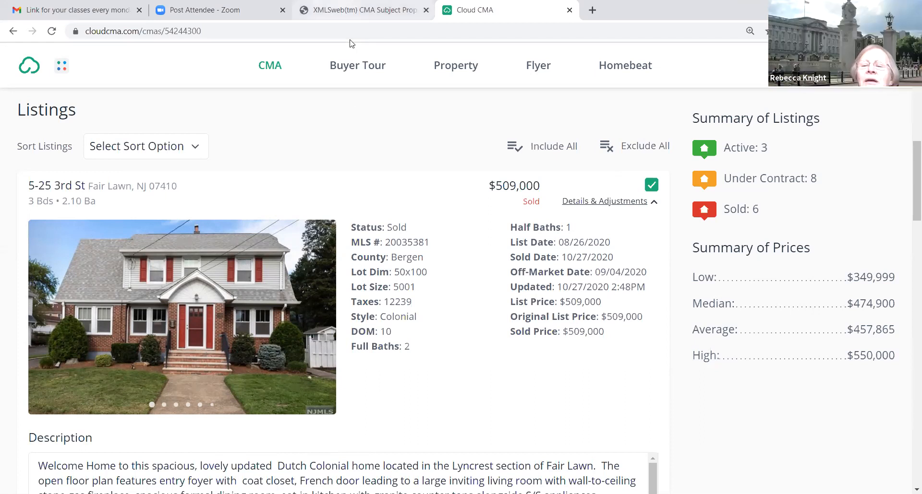
Switch to NJMLS, leave the saved subject property profile and open the residential property search
click(361, 10)
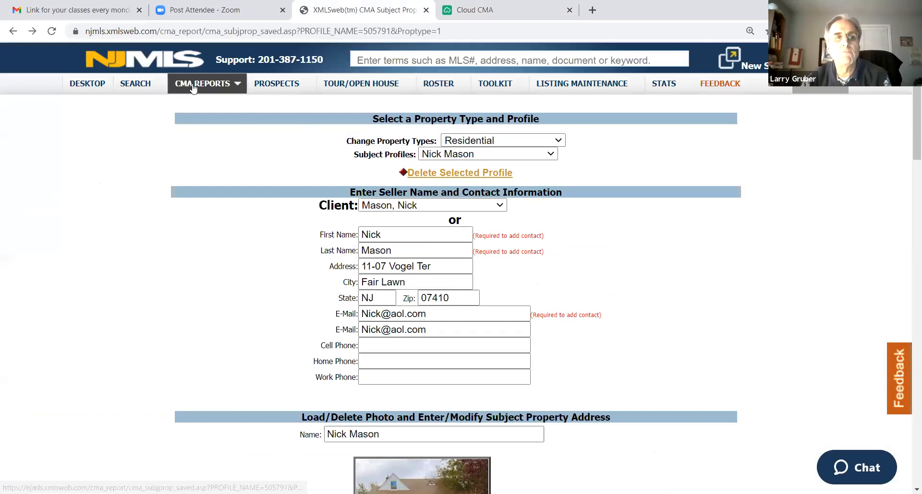
mouse_move(177, 86)
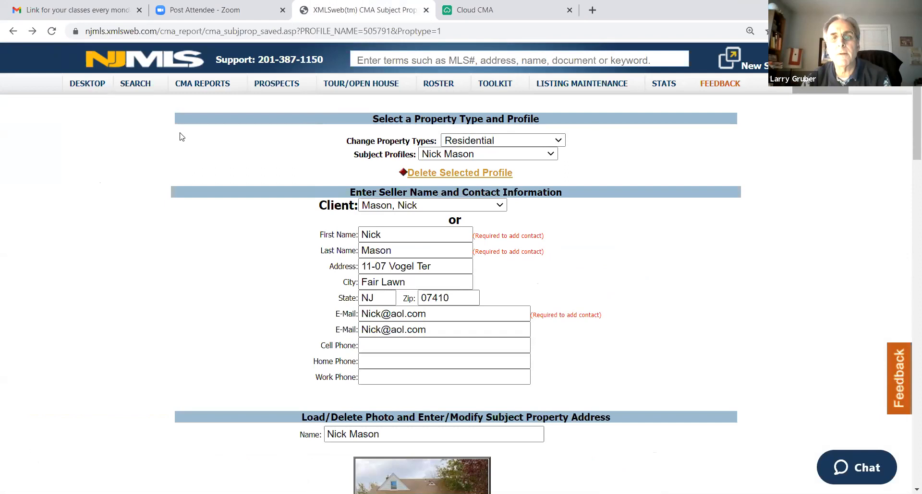
click(13, 31)
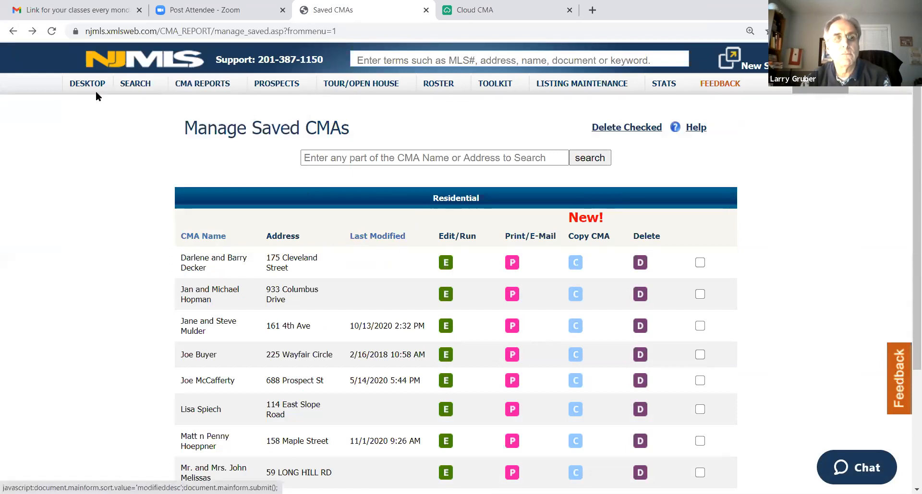
mouse_move(132, 86)
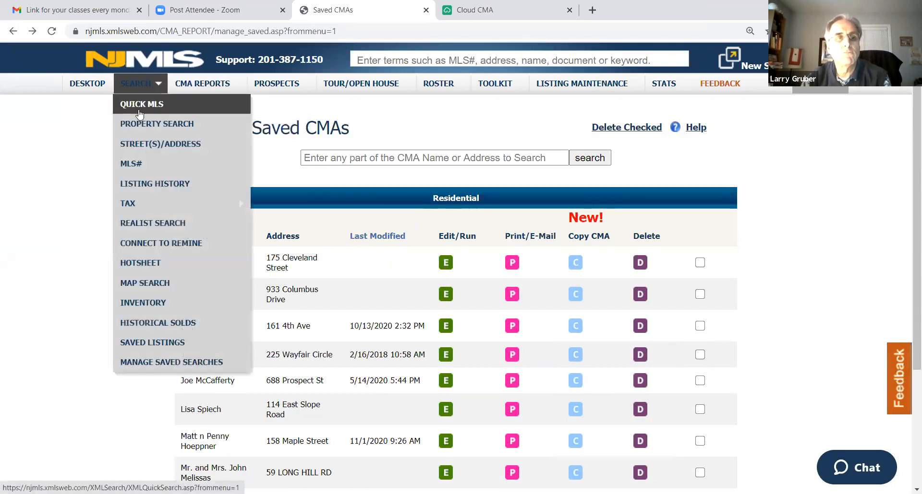
click(146, 126)
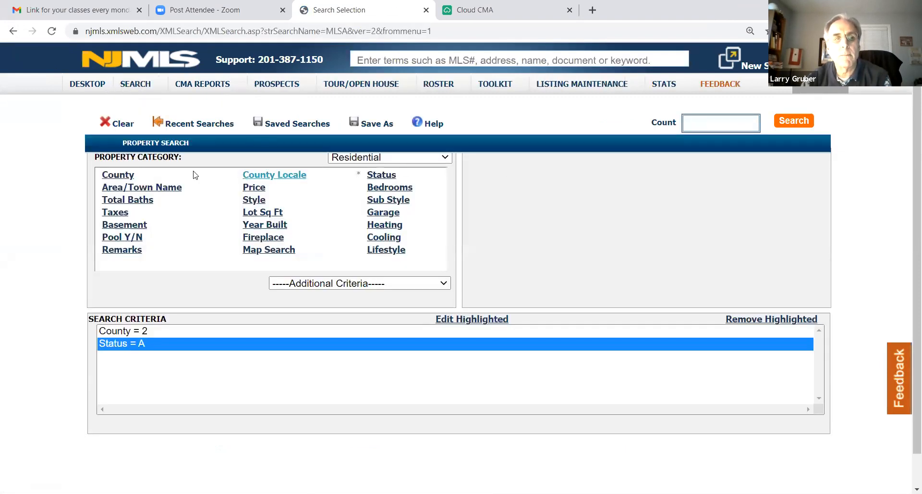
Load the most recent Fair Lawn search, priced 400000 to 500000, and run it
click(189, 124)
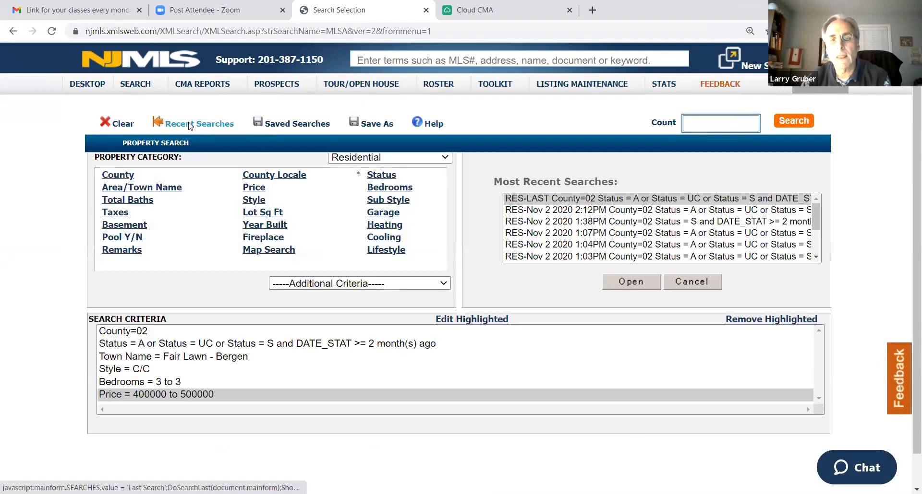
click(560, 199)
click(618, 282)
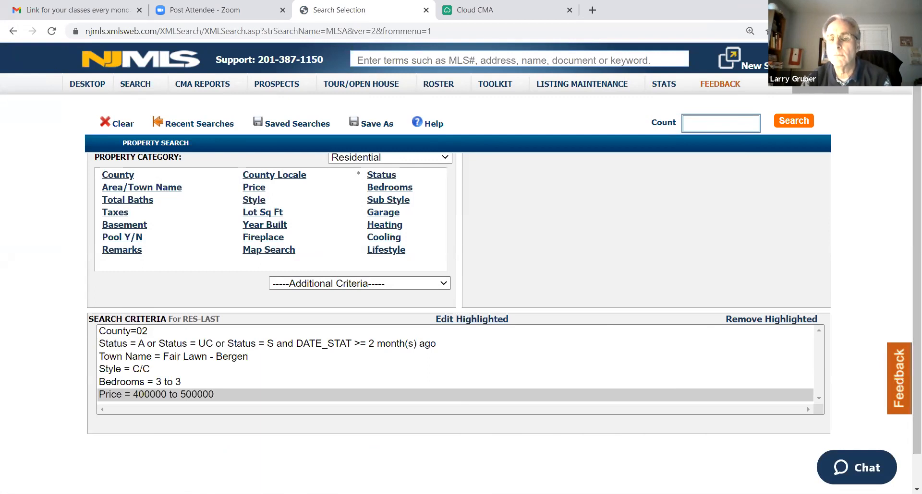
click(786, 123)
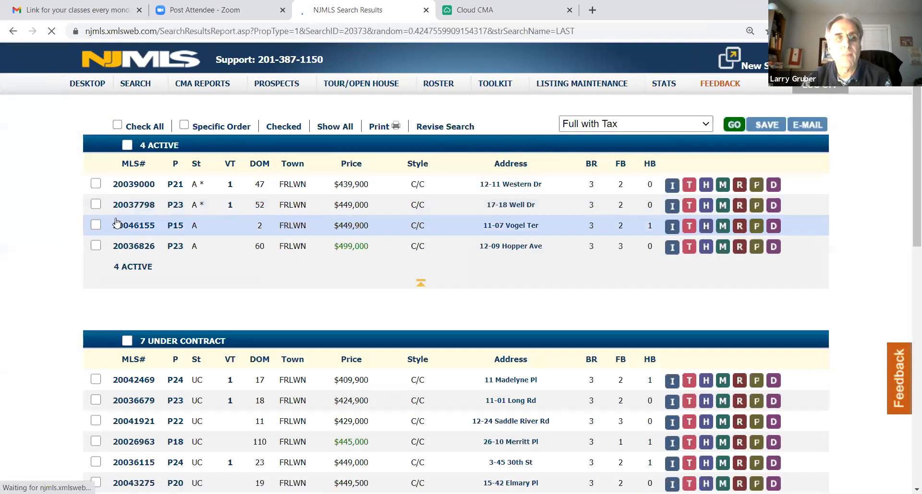
Select all listings in the search results and browse the available report formats, including Export to CMA
click(117, 125)
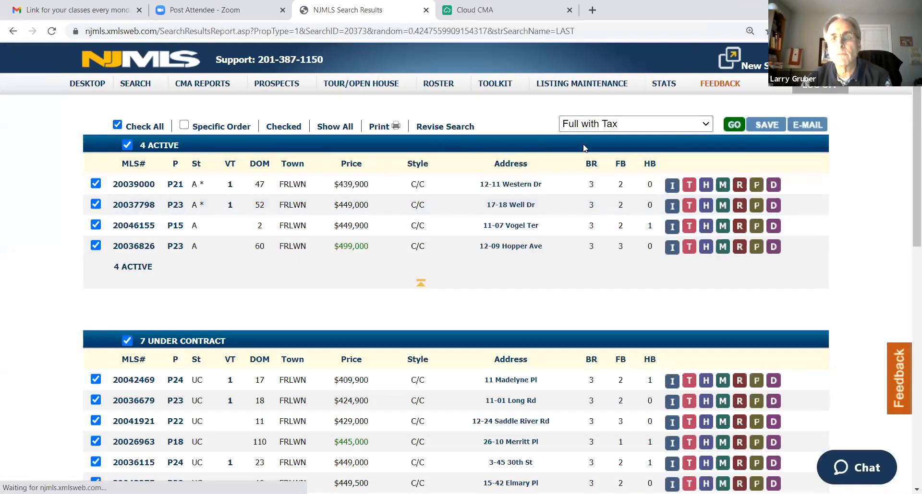
click(606, 126)
scroll(629, 187, down, 2)
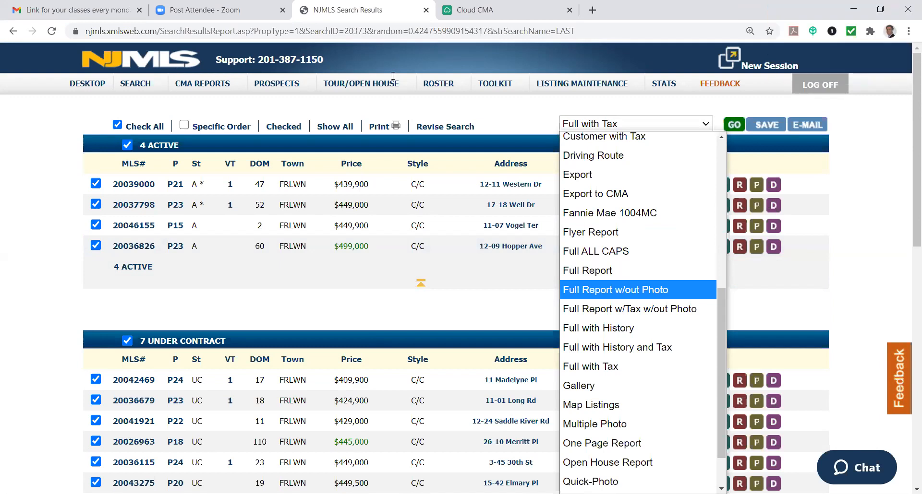
Return to Cloud CMA and go back to editing the report's criteria
click(91, 14)
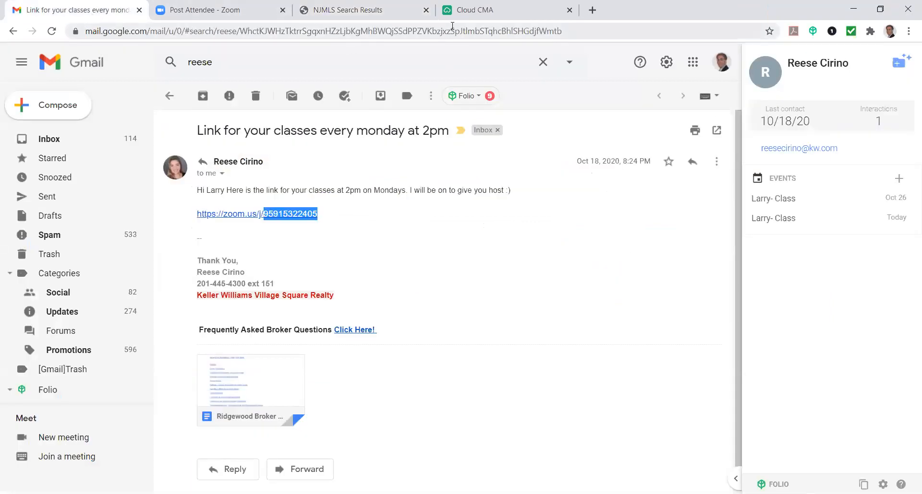
click(456, 11)
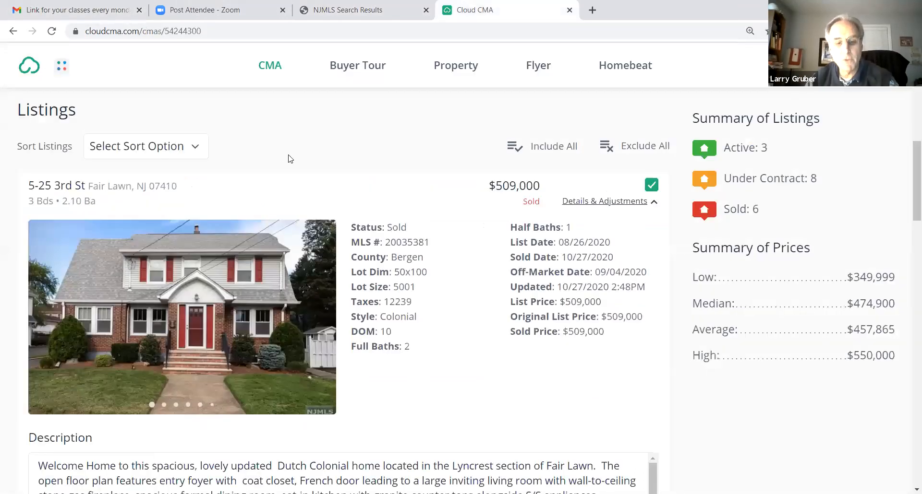
scroll(235, 139, up, 10)
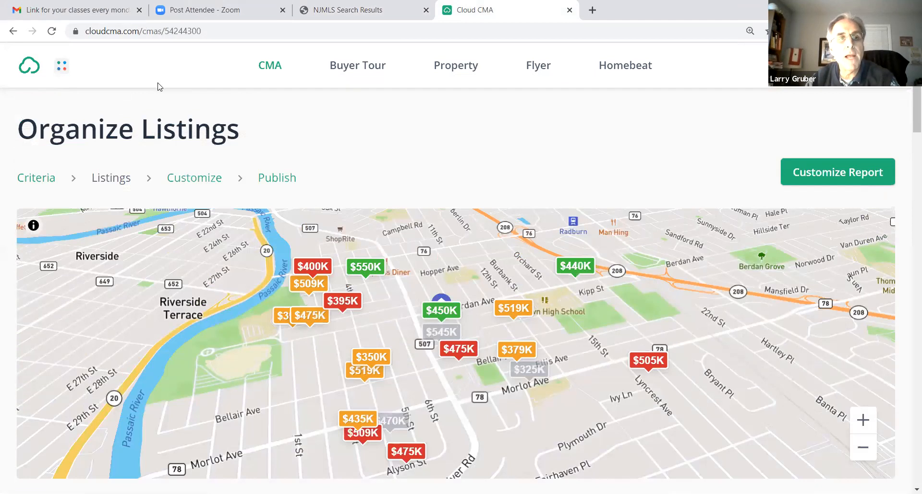
click(13, 31)
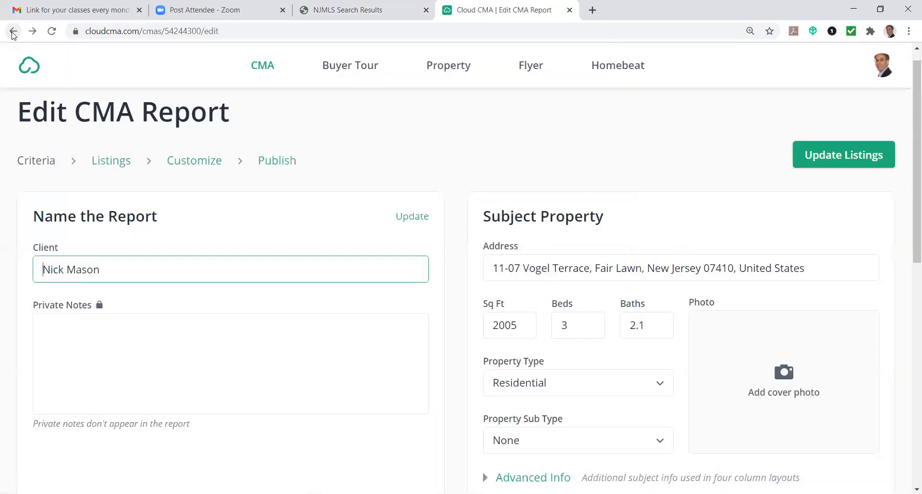
Replace the subject property's address with the suggested Holmes Court address in Morristown, New Jersey
click(830, 273)
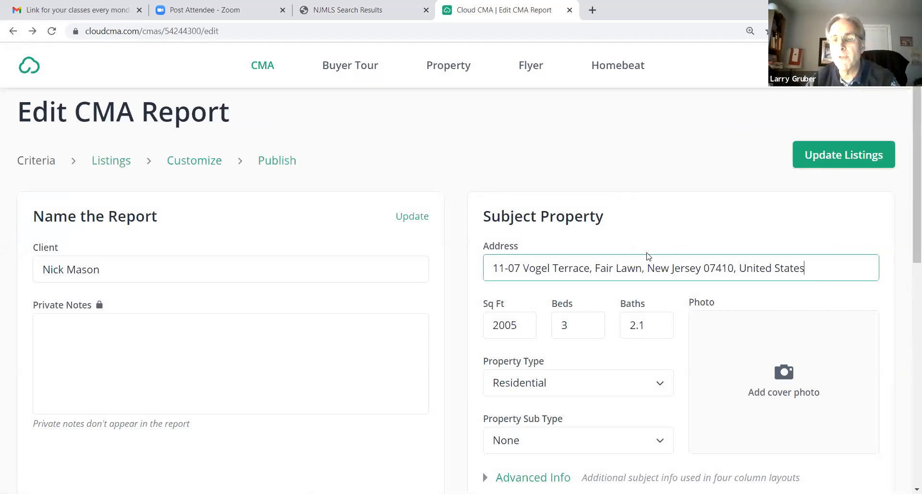
key(ctrl+a)
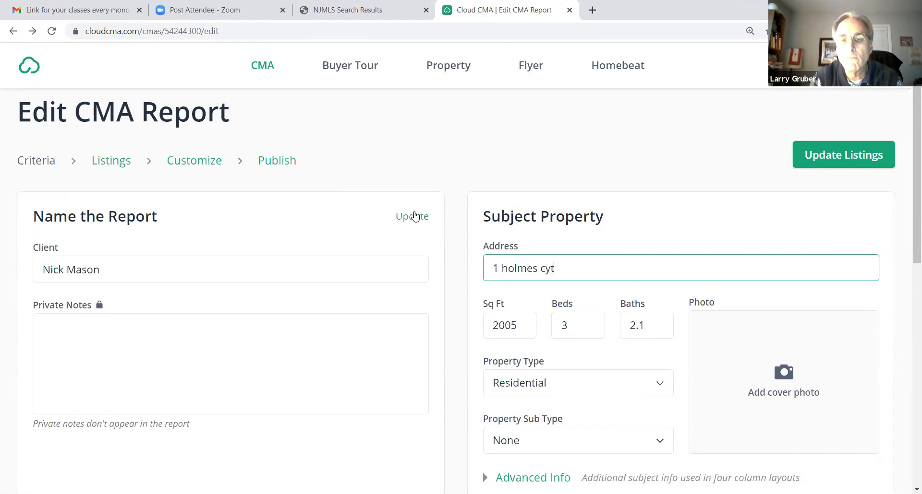
text(t)
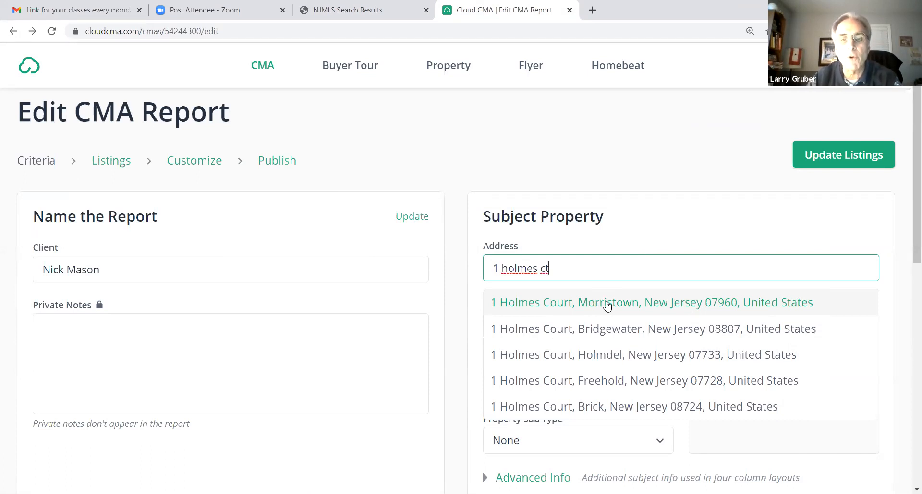
click(606, 305)
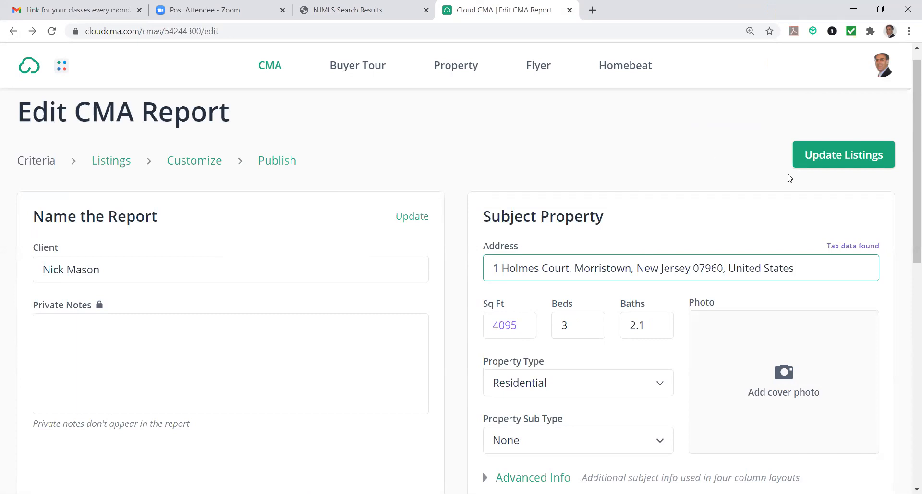
Update the report's listings for the new subject property and examine the Morristown comps on the map
click(845, 160)
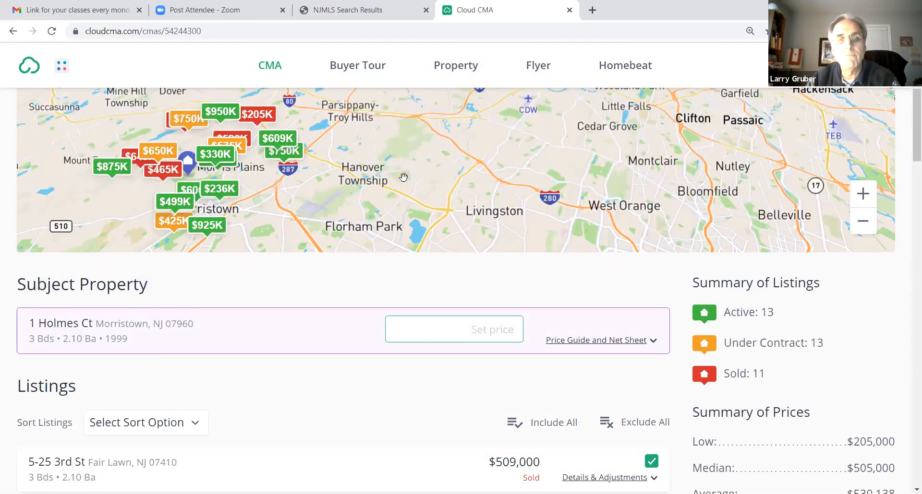
drag(413, 159, 675, 190)
scroll(681, 166, down, 1)
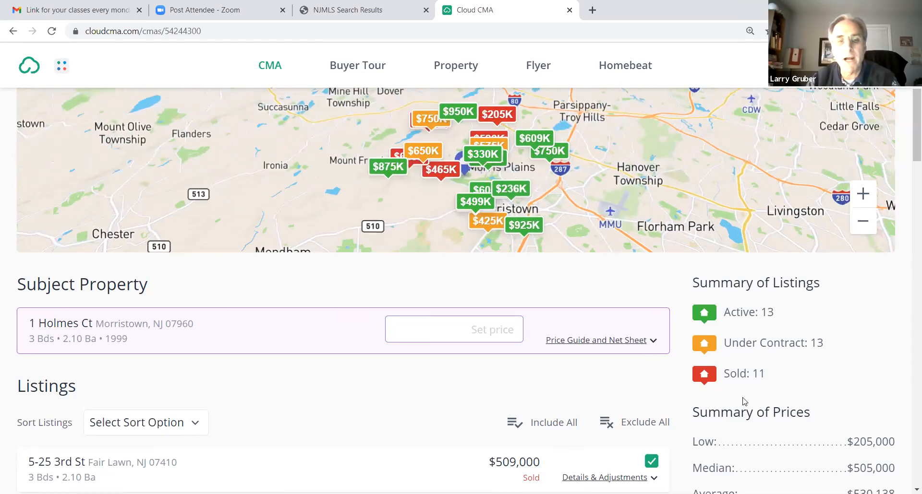
Review the report's full list of included comps along with the summary of listings and prices
scroll(349, 321, down, 3)
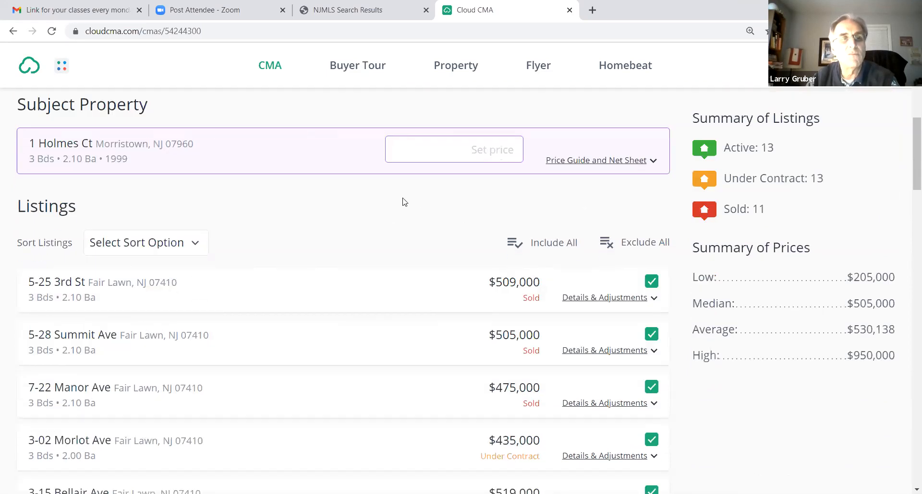
scroll(400, 201, up, 5)
scroll(539, 250, down, 20)
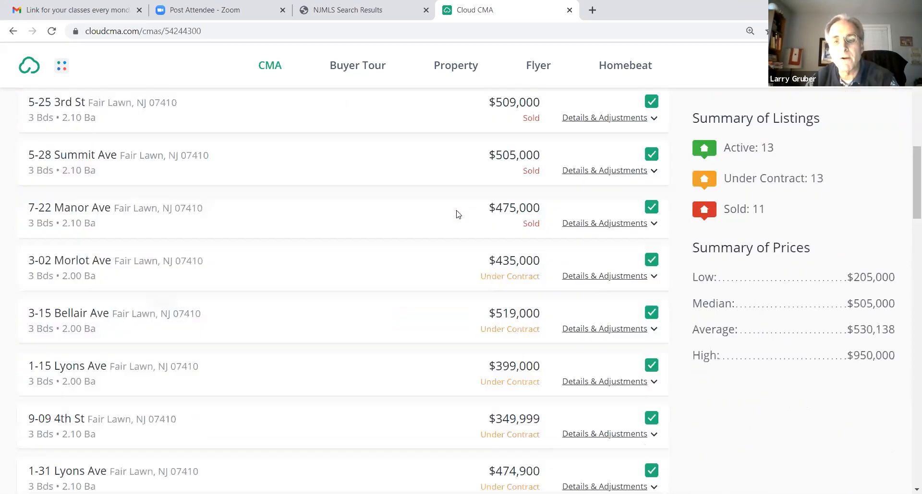
scroll(456, 212, down, 20)
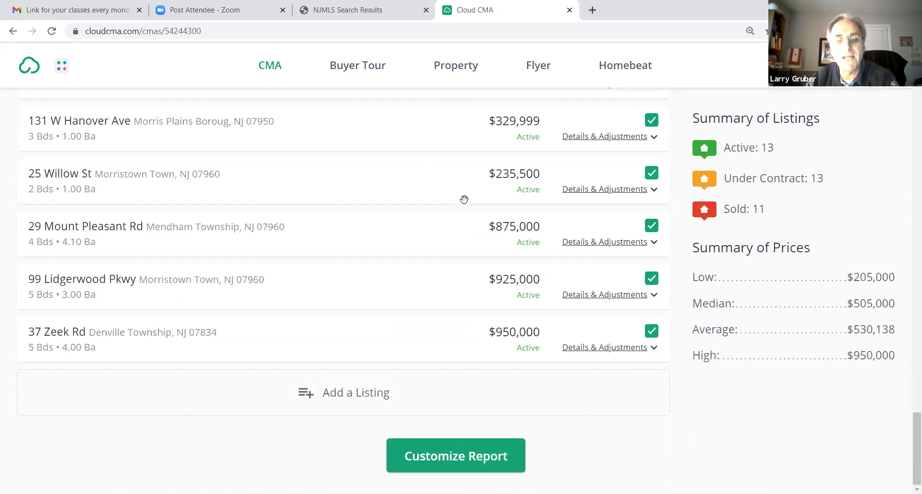
scroll(773, 191, up, 15)
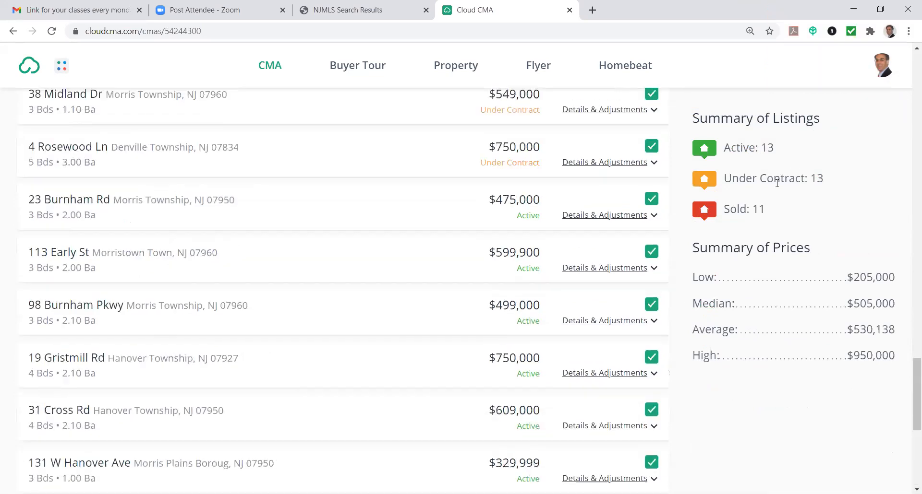
scroll(770, 190, up, 15)
scroll(653, 178, down, 1)
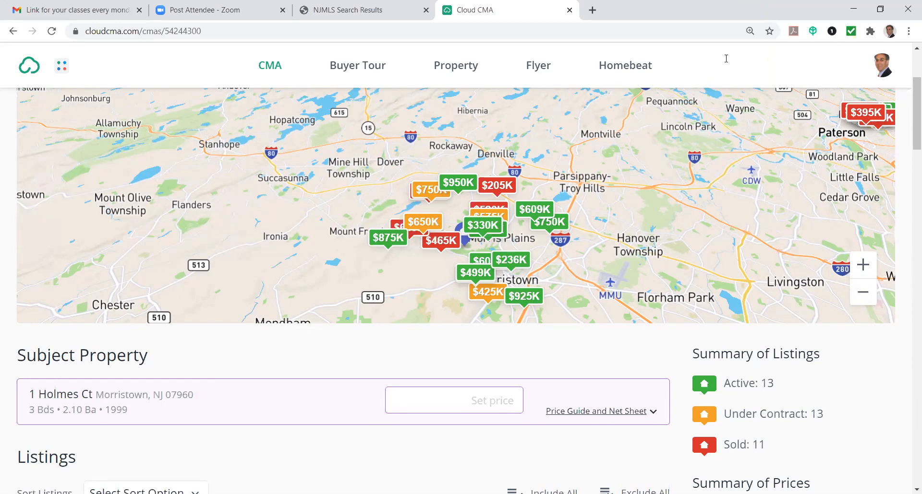
scroll(771, 331, down, 1)
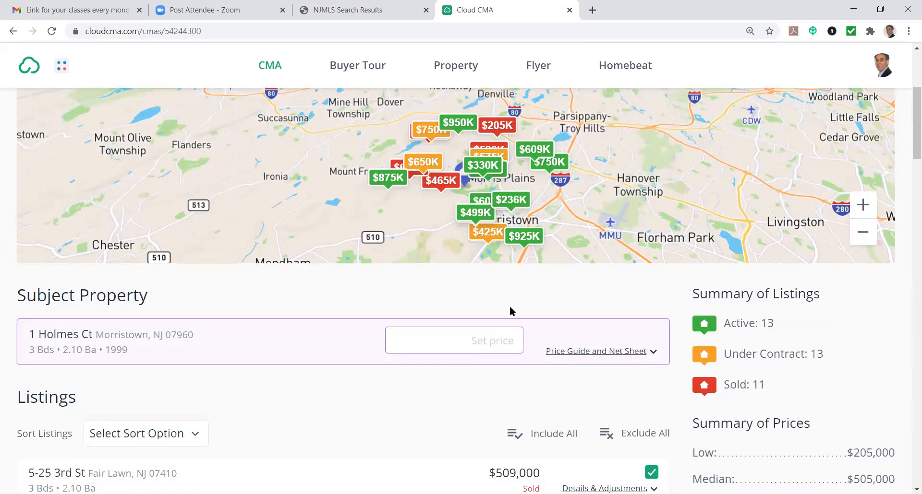
Open the preview of the $425K under-contract listing on the comps map
click(485, 235)
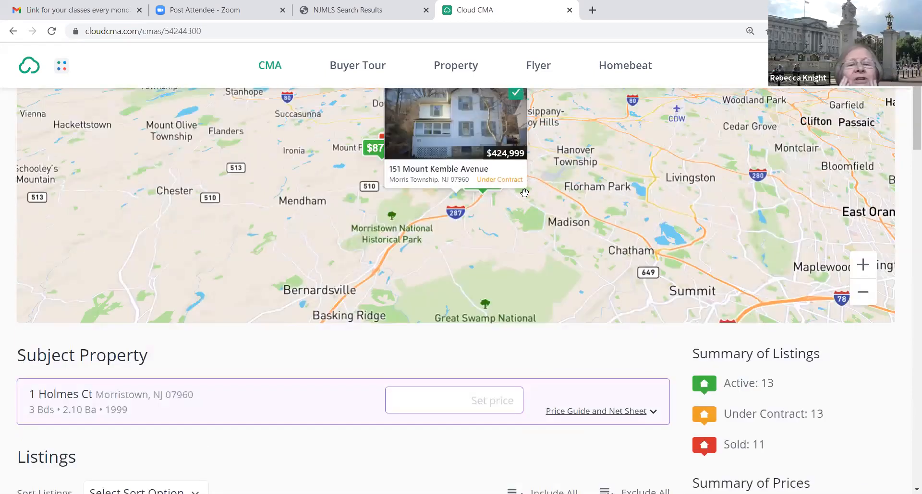
scroll(584, 188, up, 1)
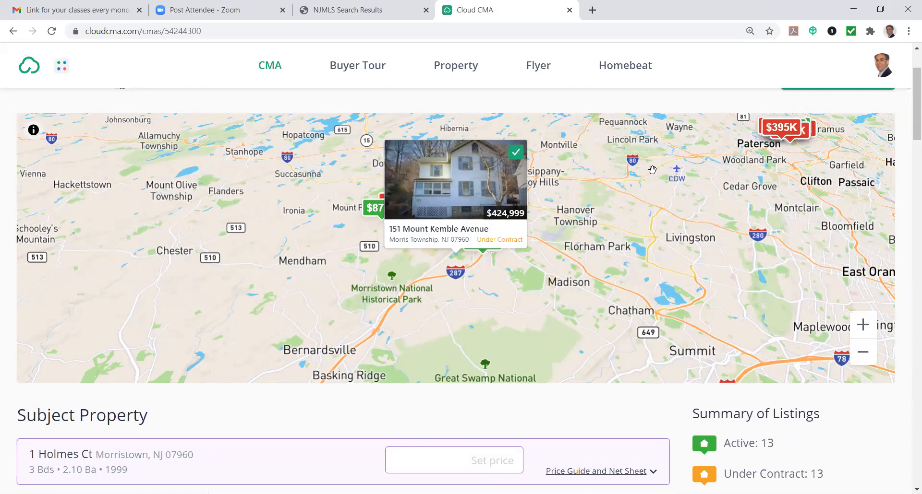
mouse_move(634, 198)
mouse_down()
mouse_move(651, 195)
mouse_move(643, 201)
mouse_up()
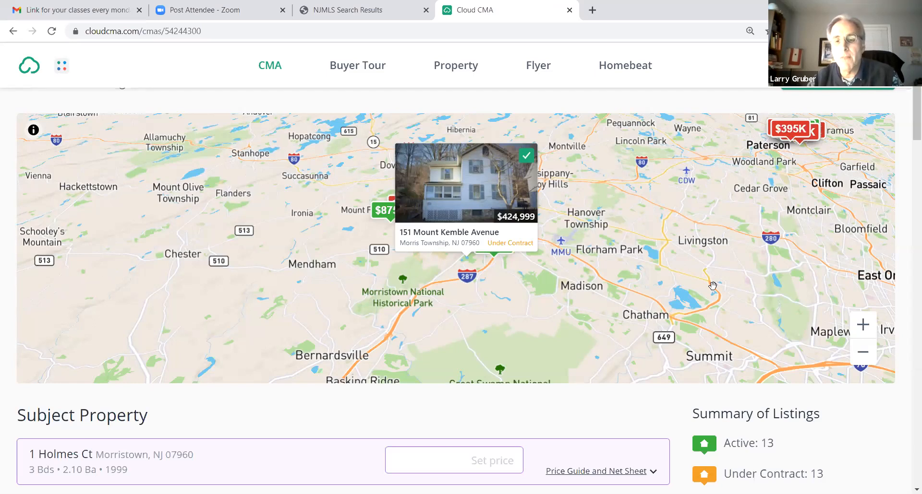
scroll(713, 286, down, 1)
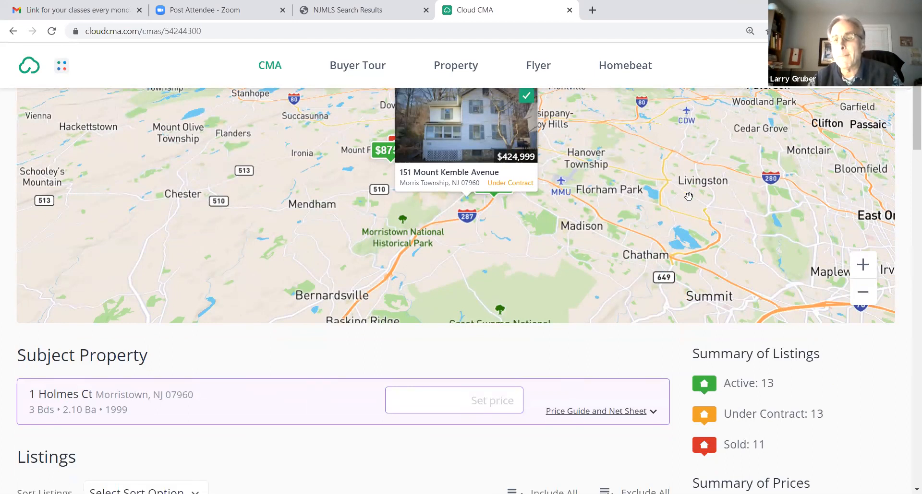
scroll(680, 213, up, 1)
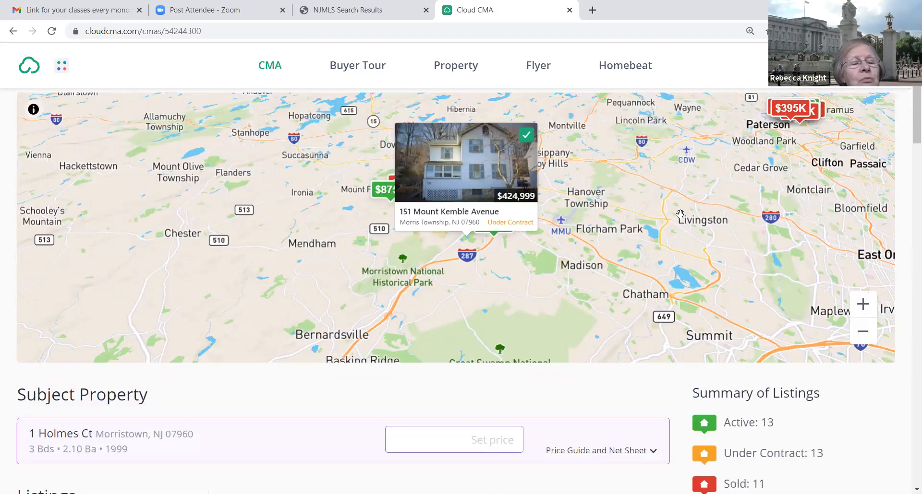
scroll(680, 213, up, 1)
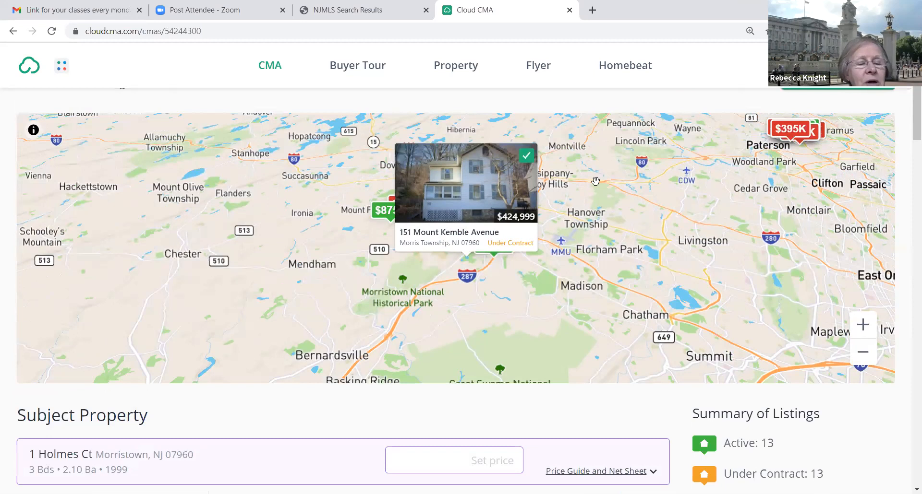
scroll(618, 210, down, 2)
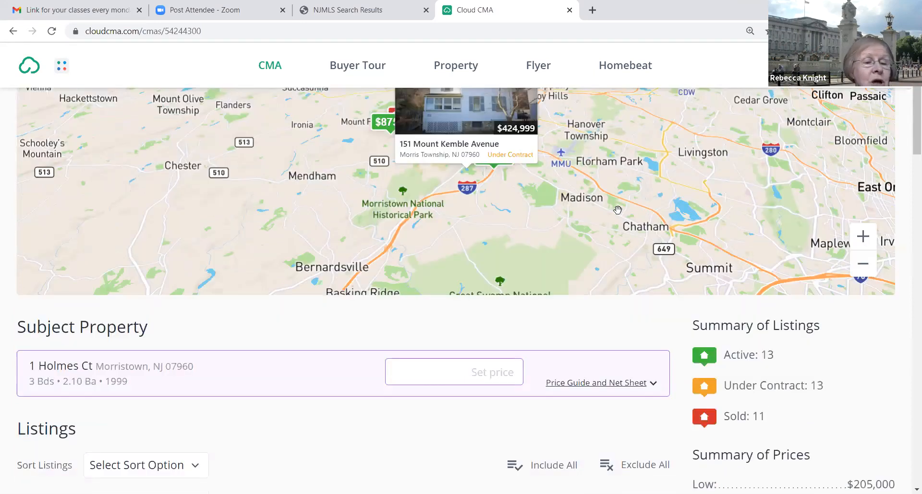
scroll(617, 210, down, 3)
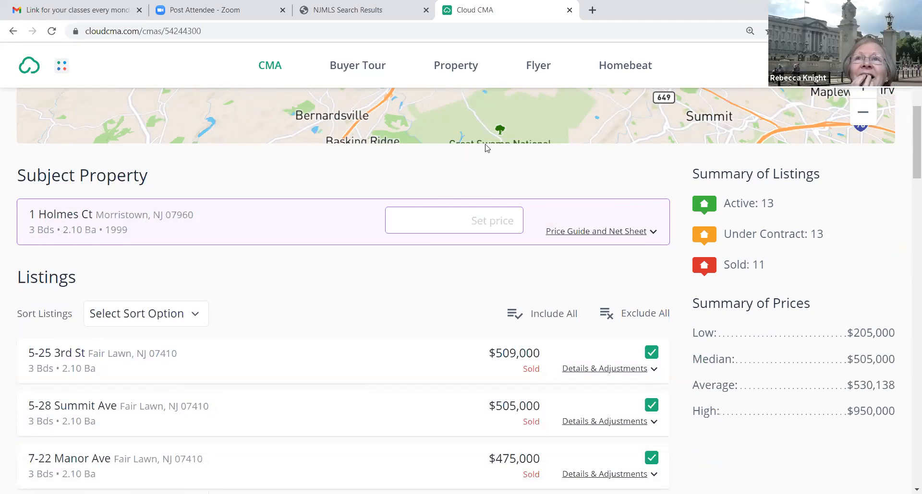
scroll(465, 134, up, 4)
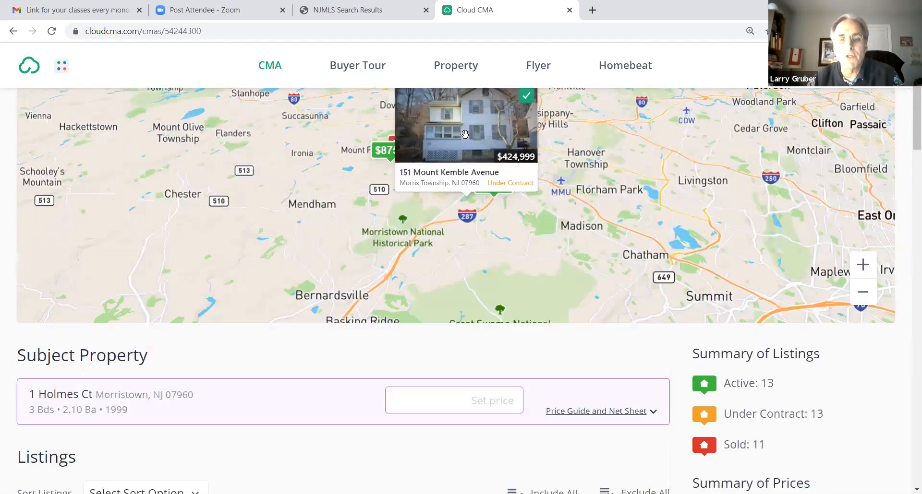
scroll(465, 139, up, 3)
scroll(488, 138, down, 1)
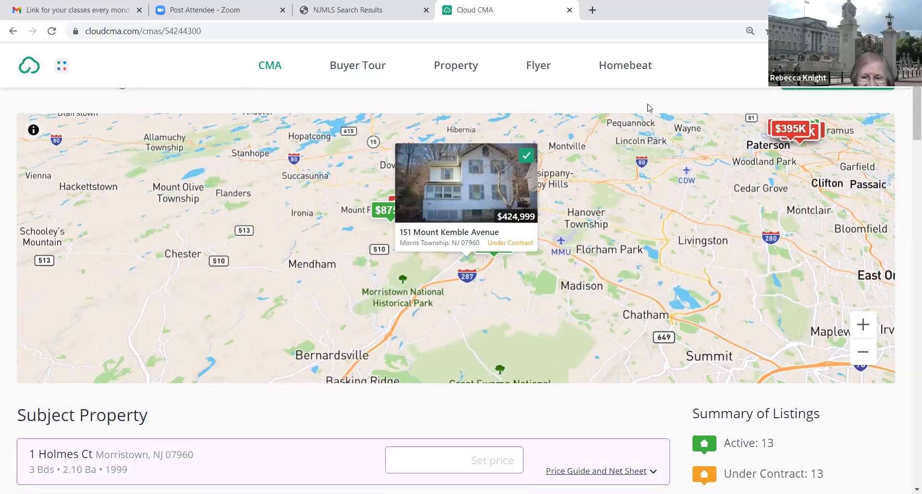
scroll(627, 140, up, 1)
scroll(628, 138, down, 1)
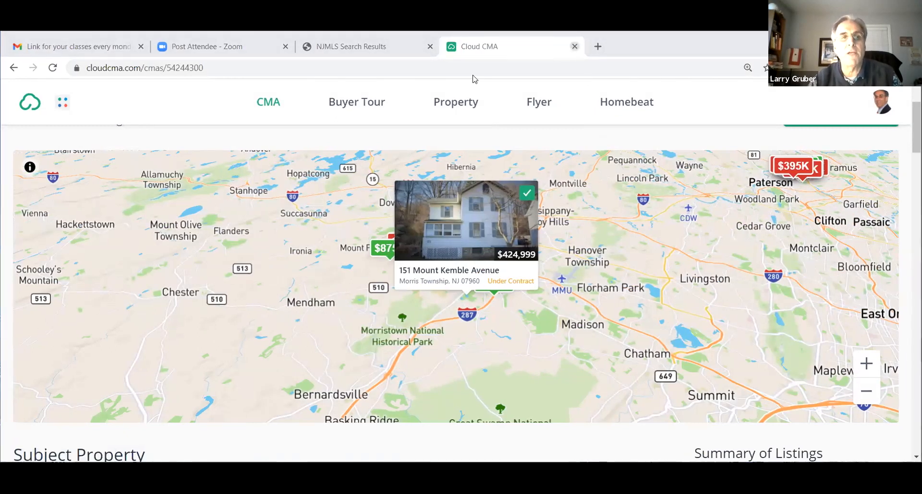
Close the Cloud CMA report and open the first active listing's Realtors Property Resource page from the NJMLS search results
key(ctrl+w)
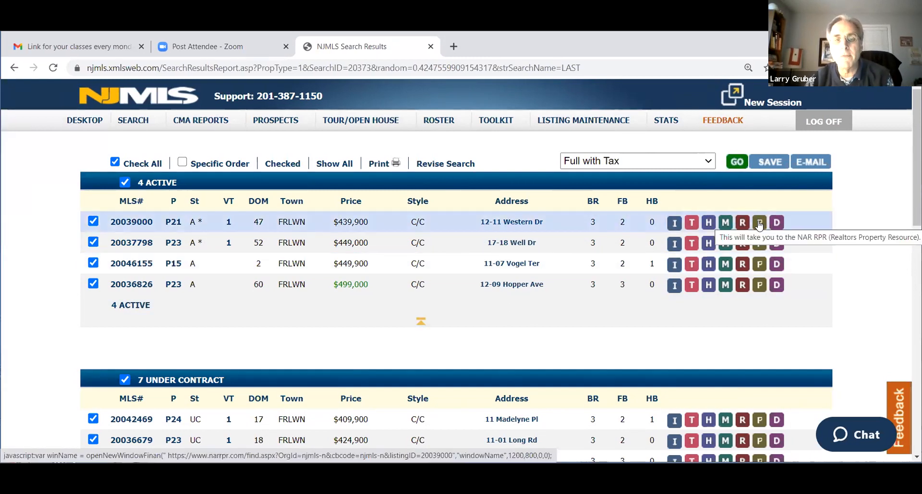
click(759, 224)
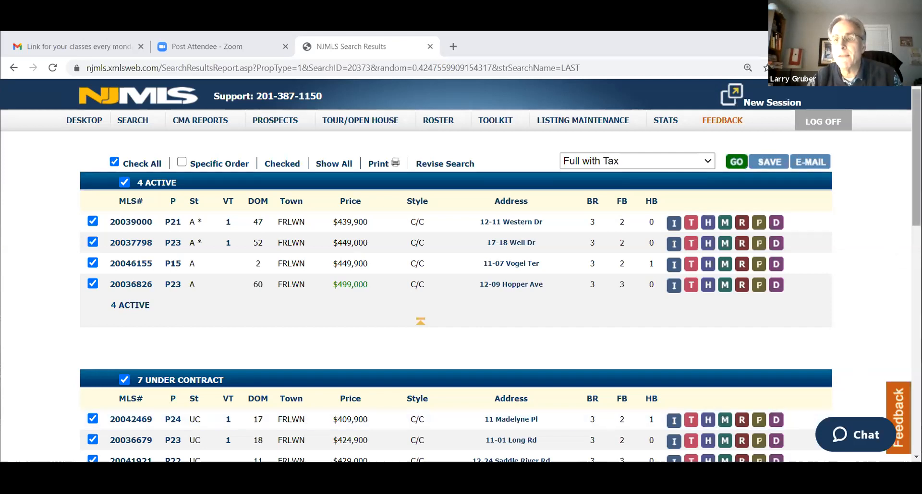
mouse_move(916, 159)
mouse_down()
mouse_move(916, 298)
mouse_move(916, 159)
mouse_up()
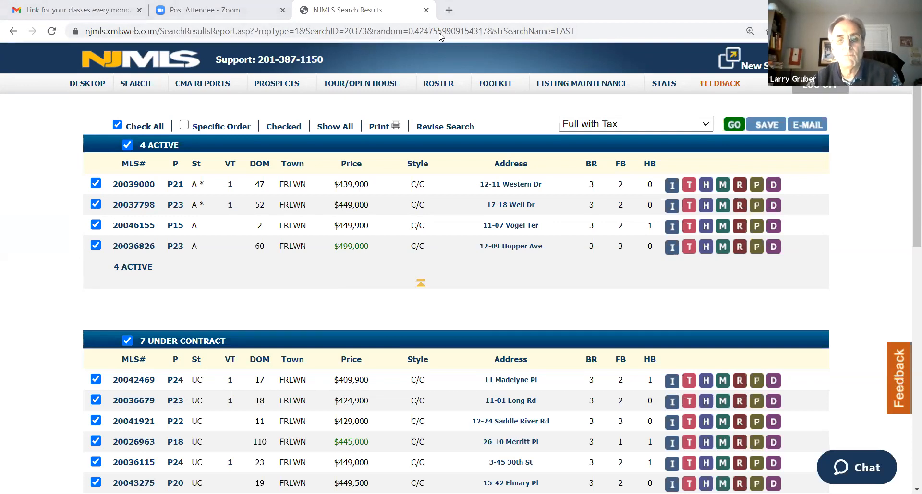
key(alt+Tab)
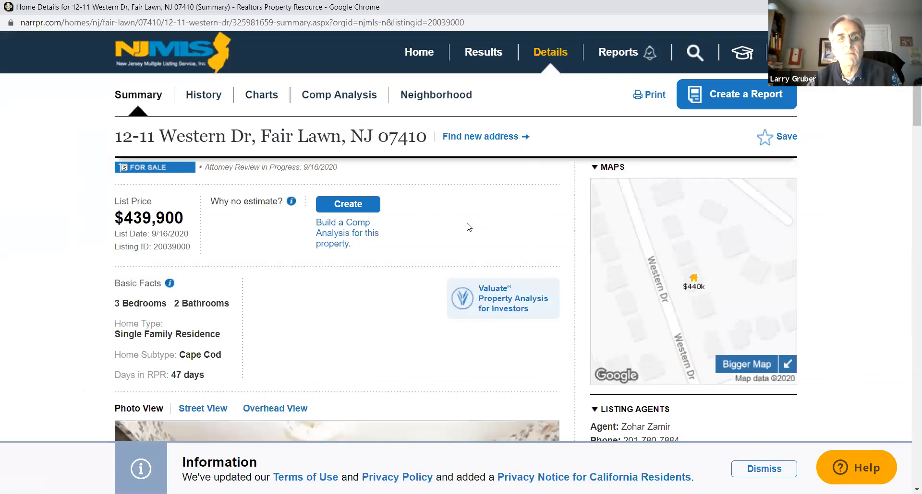
Review the property's summary details and open the neighborhood information for Fair Lawn, NJ 07410
scroll(483, 232, up, 1)
scroll(483, 232, up, 1)
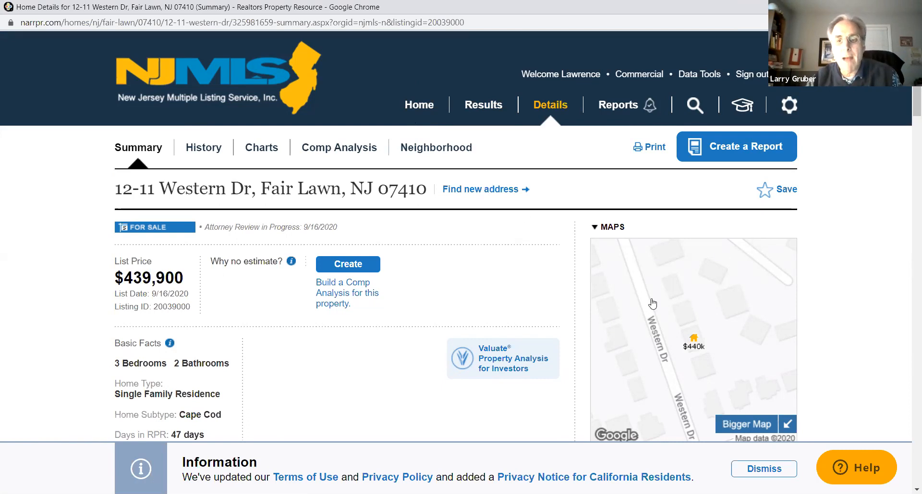
scroll(448, 276, down, 6)
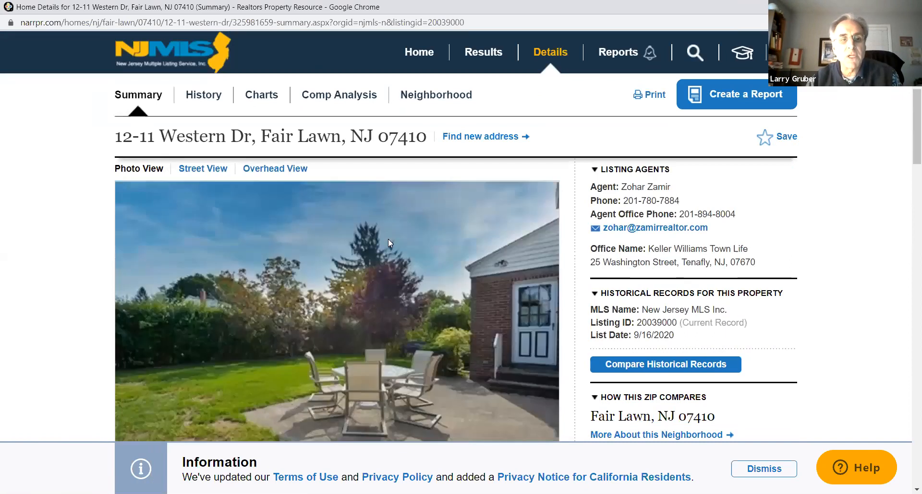
scroll(388, 239, down, 1)
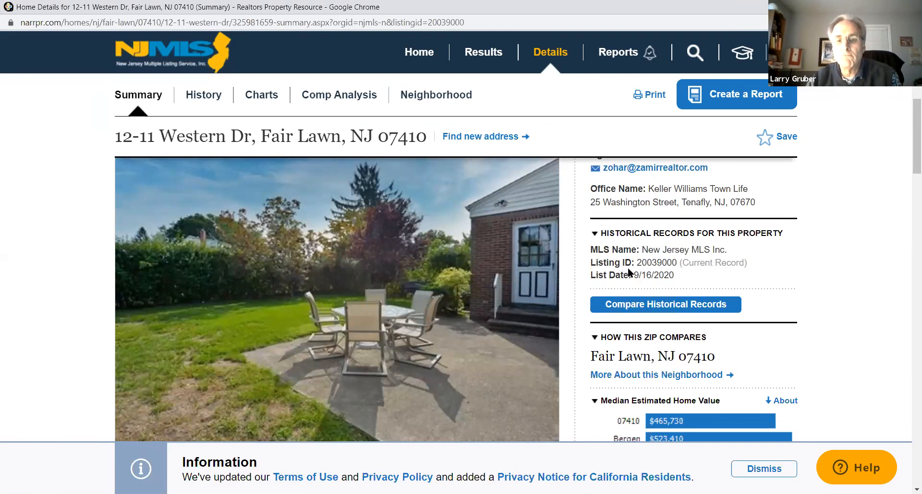
click(651, 375)
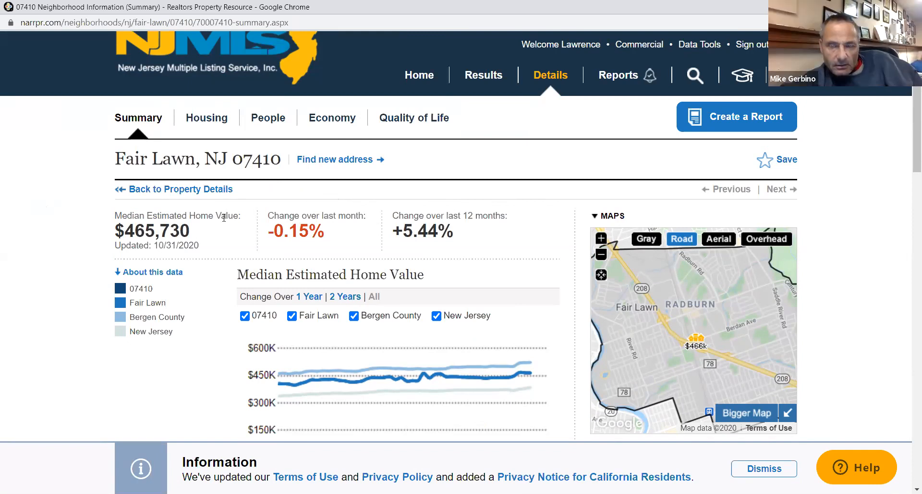
Examine the neighborhood's median estimated home value and its charts of median sales price versus sales volume
drag(200, 231, 98, 232)
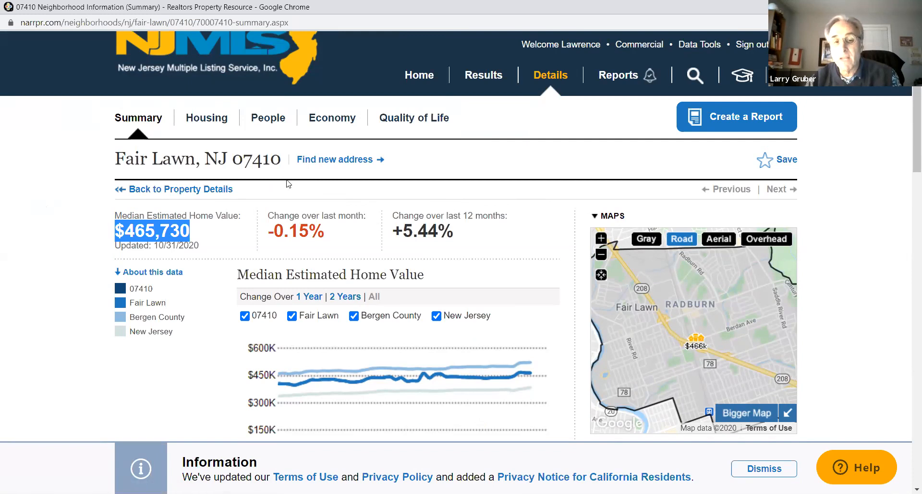
click(29, 198)
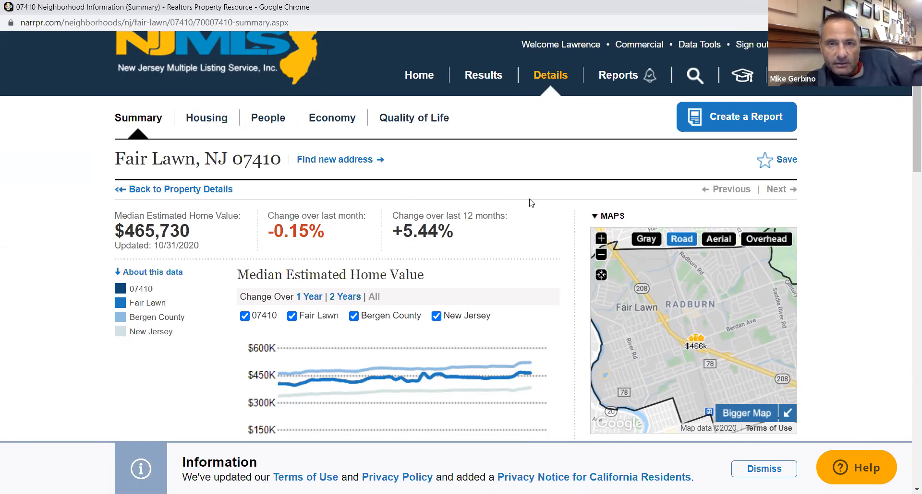
scroll(509, 203, down, 10)
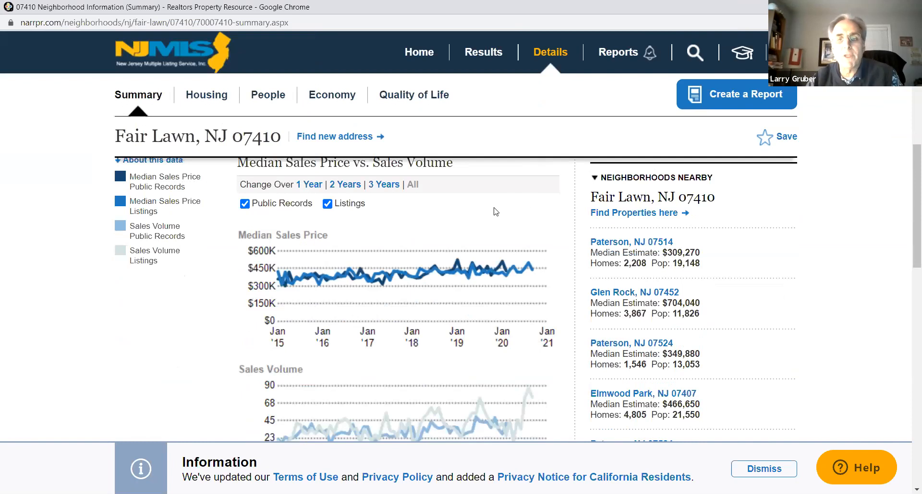
scroll(499, 210, down, 10)
scroll(502, 207, up, 12)
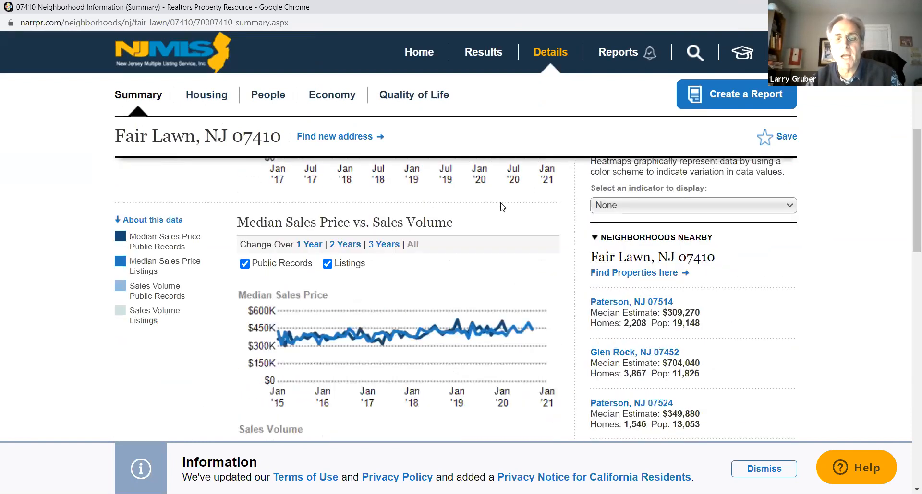
scroll(502, 207, up, 10)
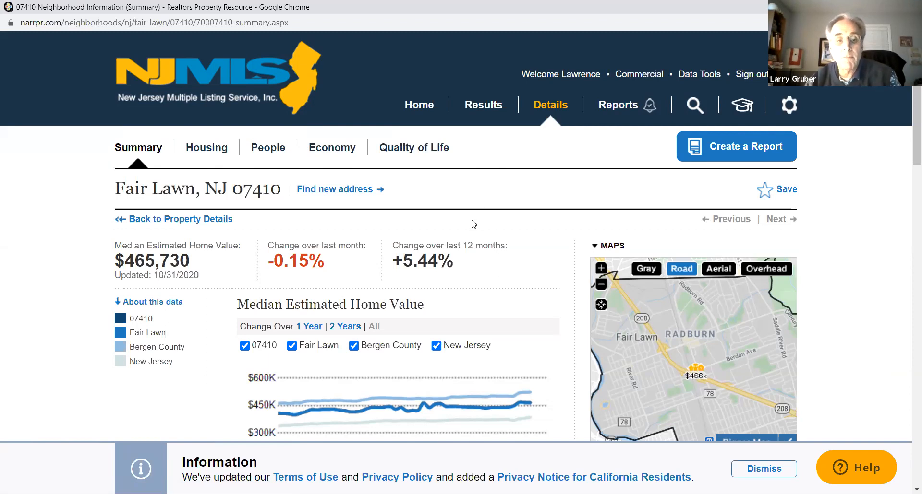
Examine the neighborhood's list price and listing volume charts, population by age group and nearby schools
scroll(473, 223, down, 15)
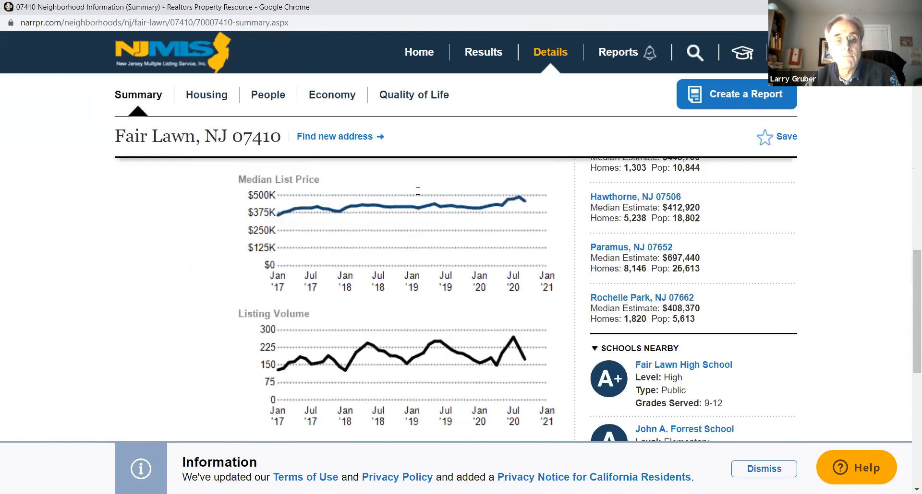
scroll(417, 191, down, 7)
scroll(417, 193, down, 2)
scroll(416, 193, up, 4)
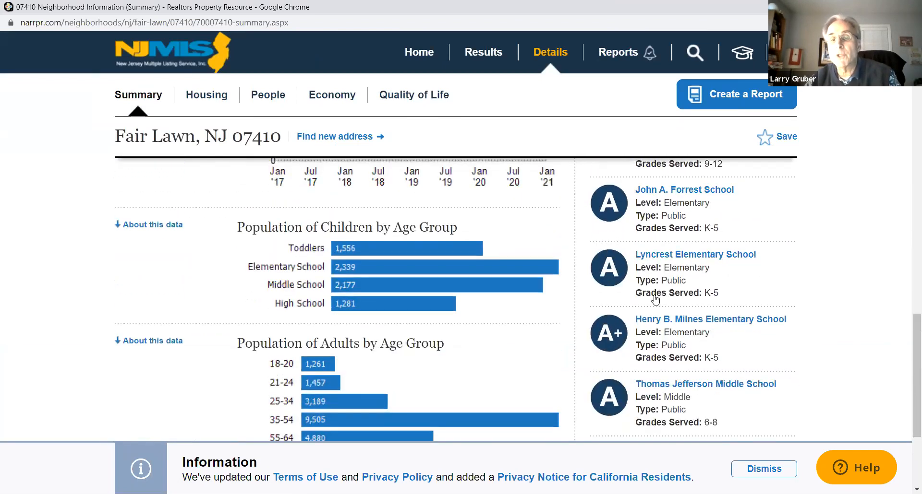
scroll(469, 269, up, 1)
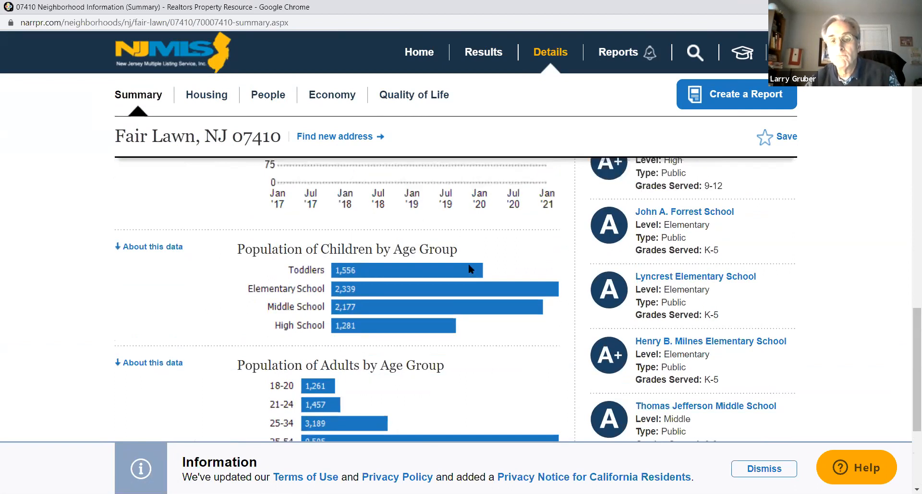
scroll(469, 266, up, 2)
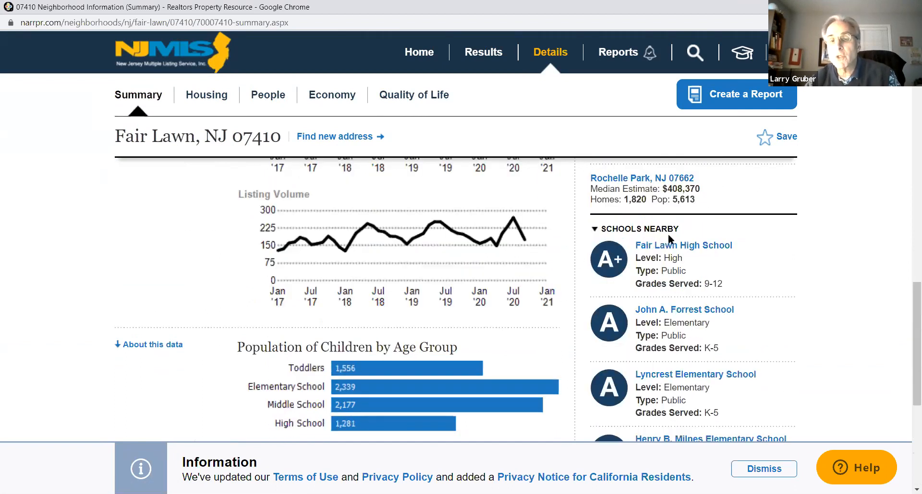
scroll(497, 203, up, 8)
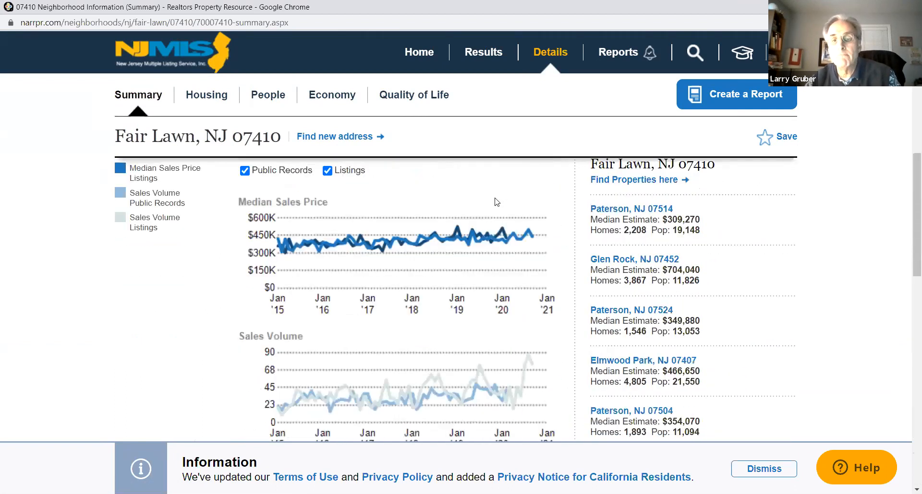
Open the list of available reports for the Fair Lawn, NJ 07410 neighborhood
scroll(496, 202, up, 4)
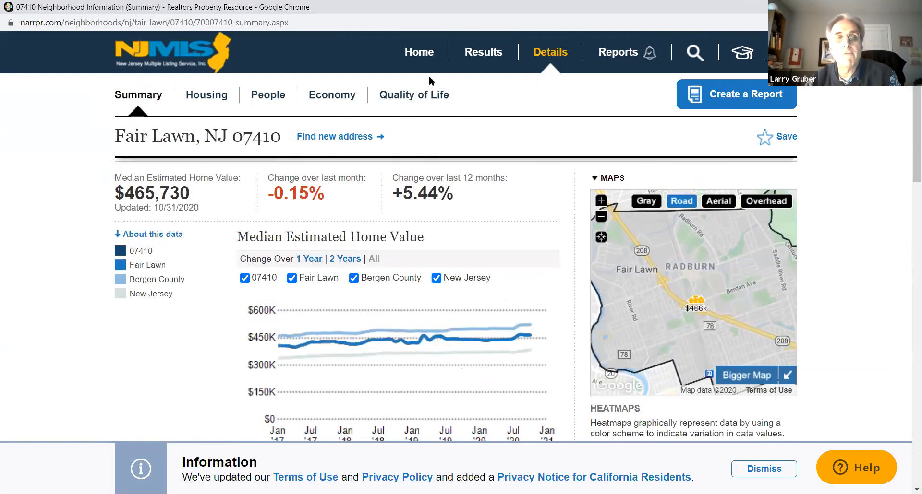
click(611, 56)
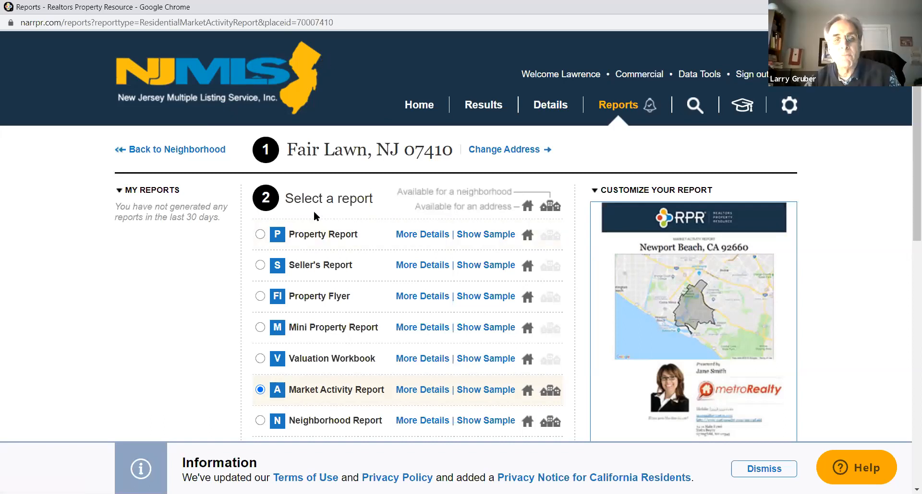
scroll(158, 186, down, 2)
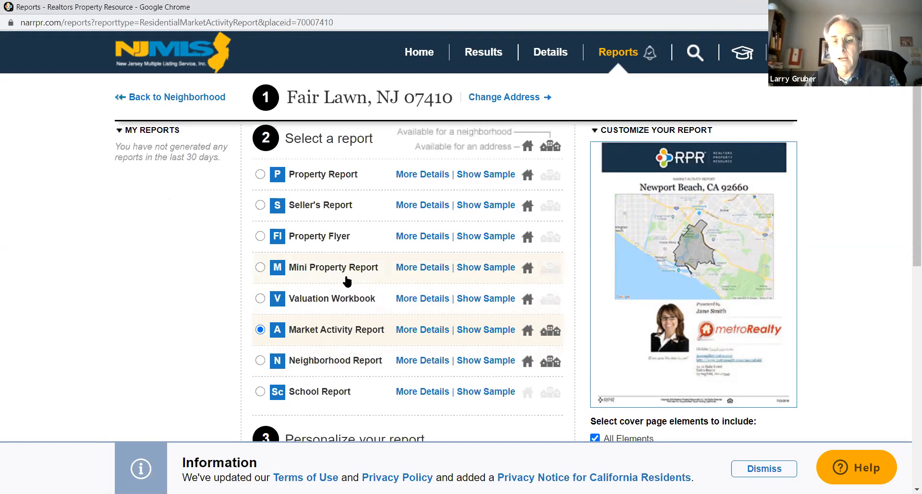
Preview the samples of the Neighborhood Report and the Market Activity Report, closing each one after viewing
click(487, 362)
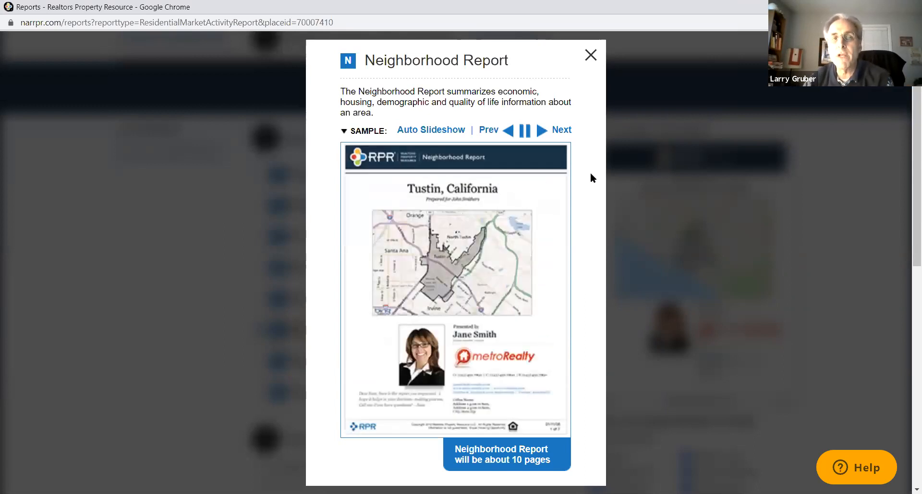
click(590, 55)
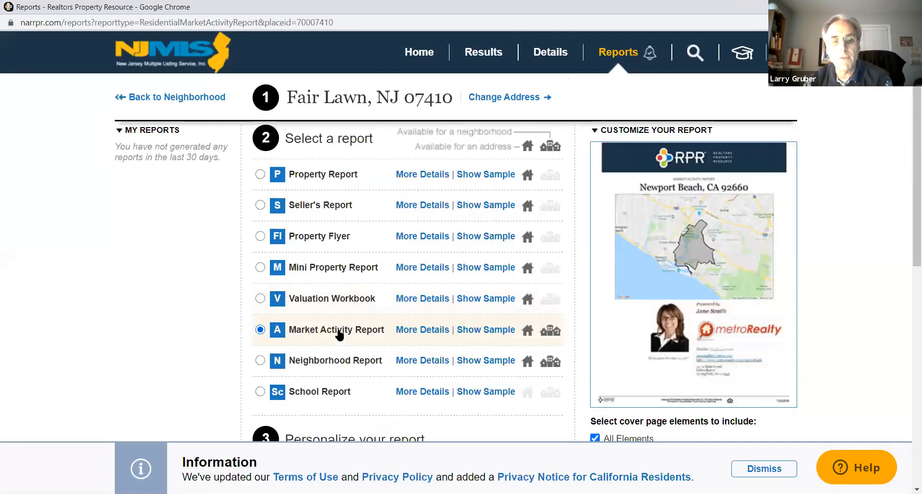
click(484, 331)
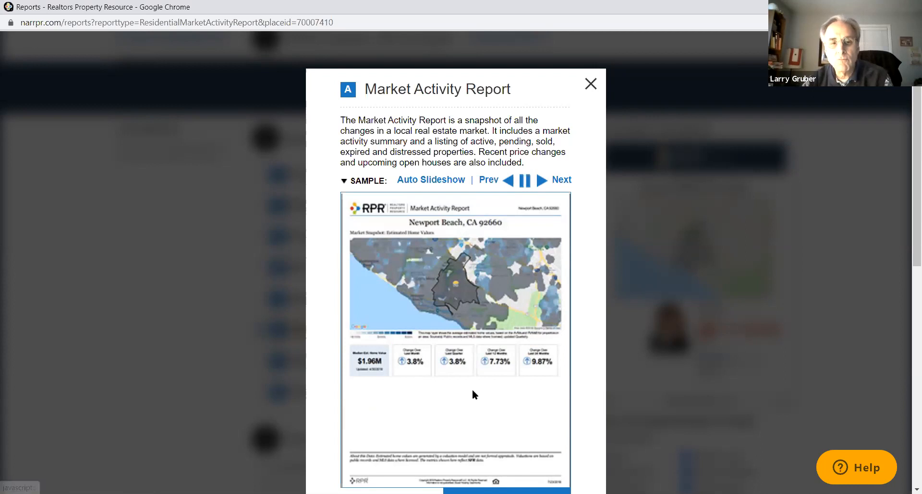
scroll(540, 333, up, 1)
scroll(541, 338, down, 1)
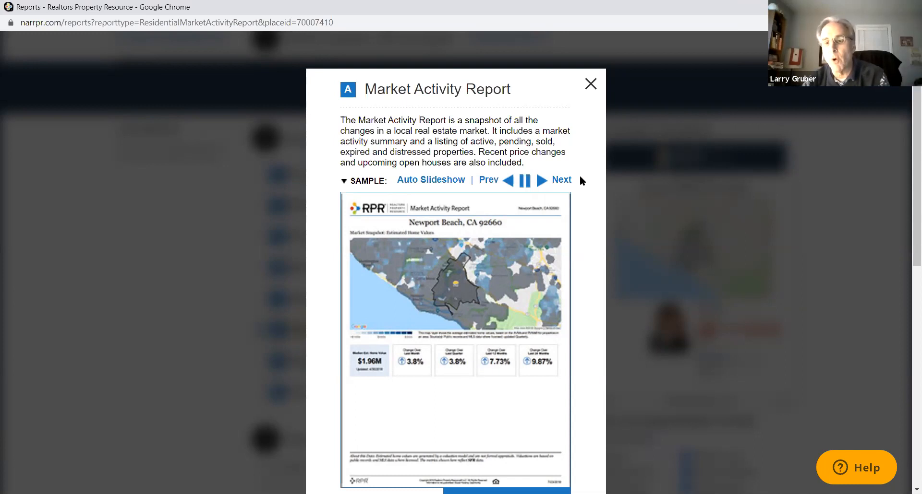
click(589, 85)
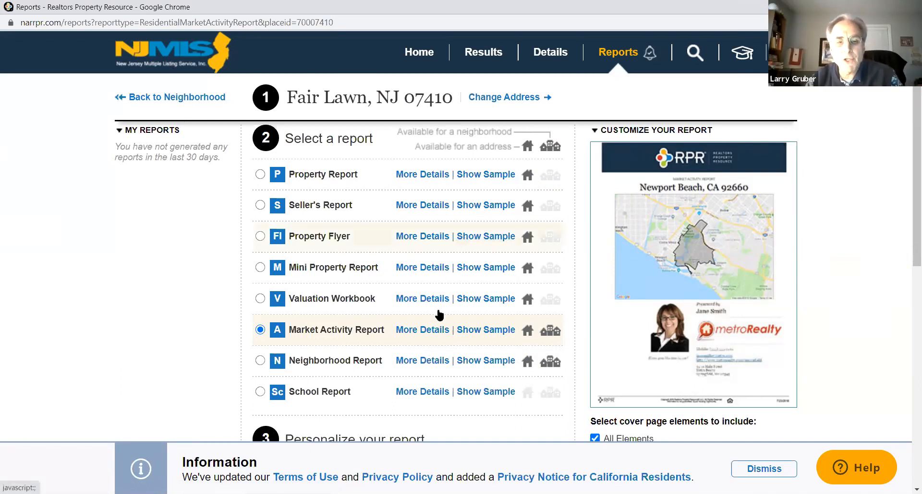
Expand the Neighborhood Report's details and review its report elements and sales data sources
click(422, 361)
scroll(418, 274, down, 6)
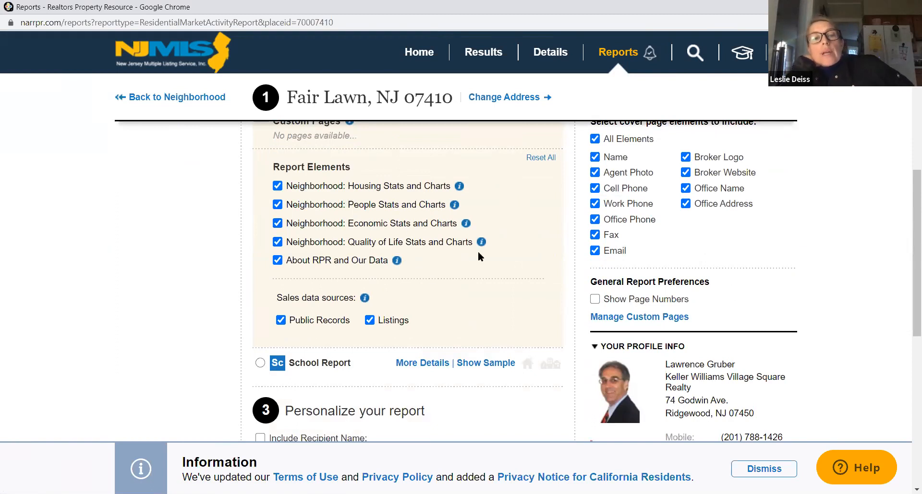
mouse_move(481, 243)
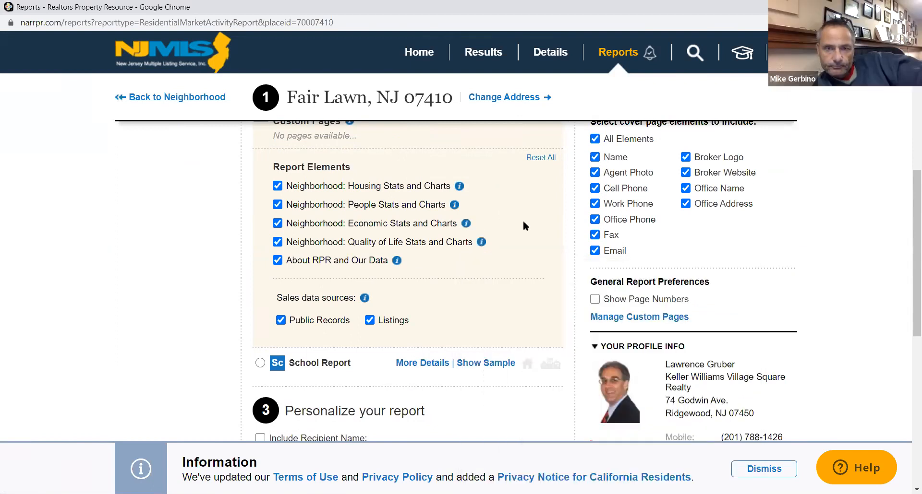
scroll(529, 235, down, 5)
scroll(529, 235, up, 5)
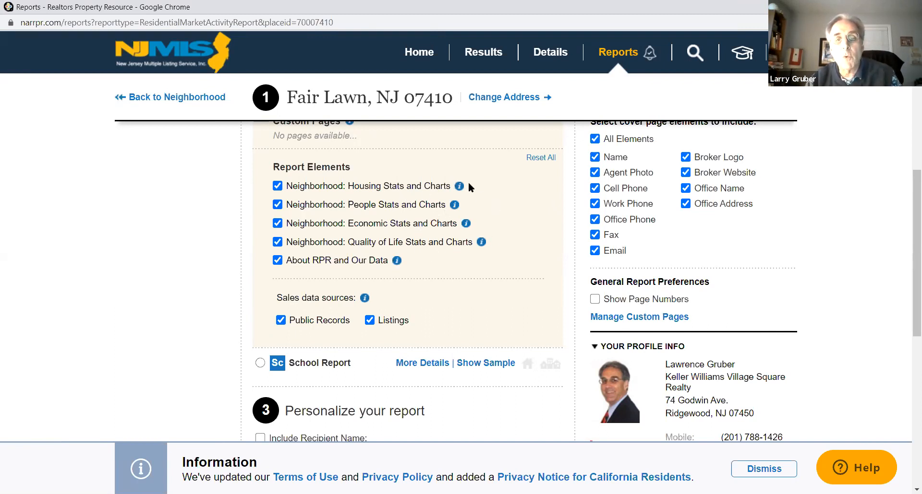
Read the descriptions of the Housing, People, Economic, Quality of Life, and About RPR and Our Data report elements
mouse_move(459, 188)
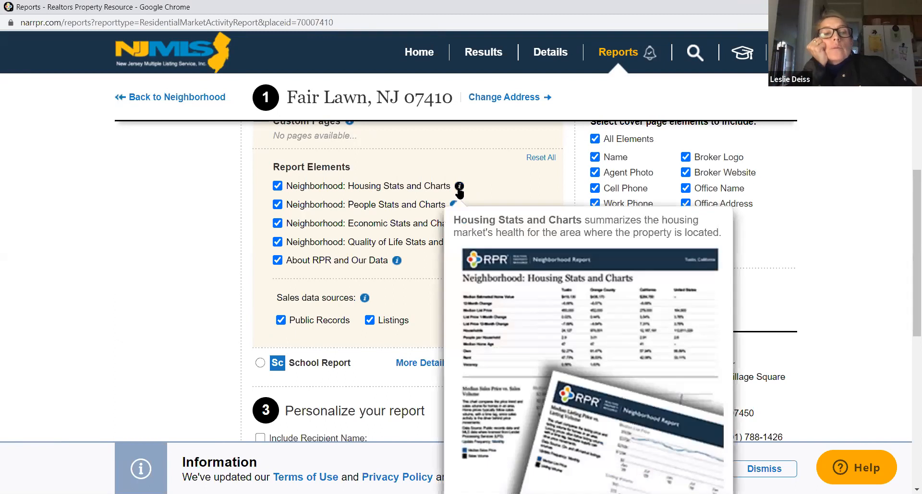
mouse_move(454, 208)
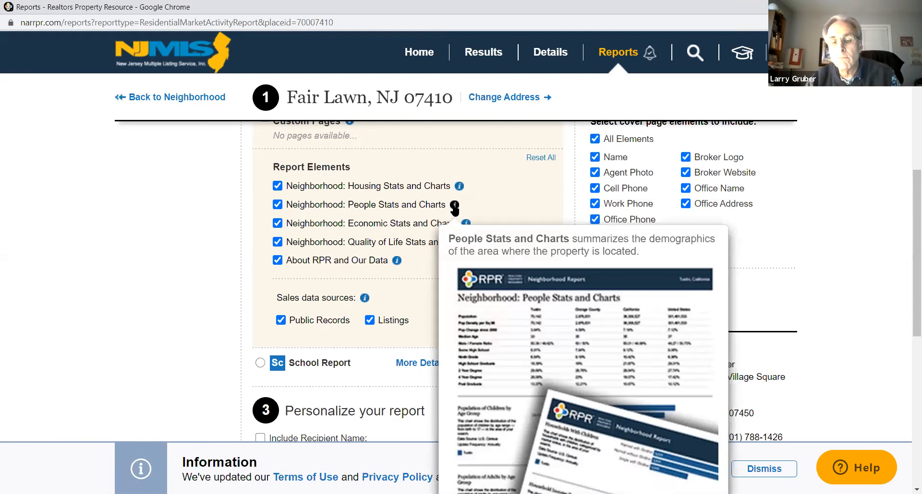
mouse_move(466, 225)
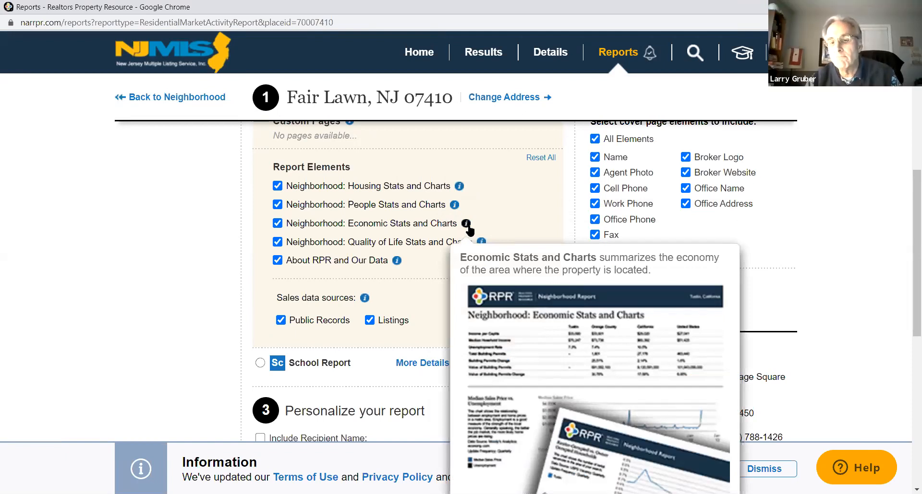
mouse_move(481, 244)
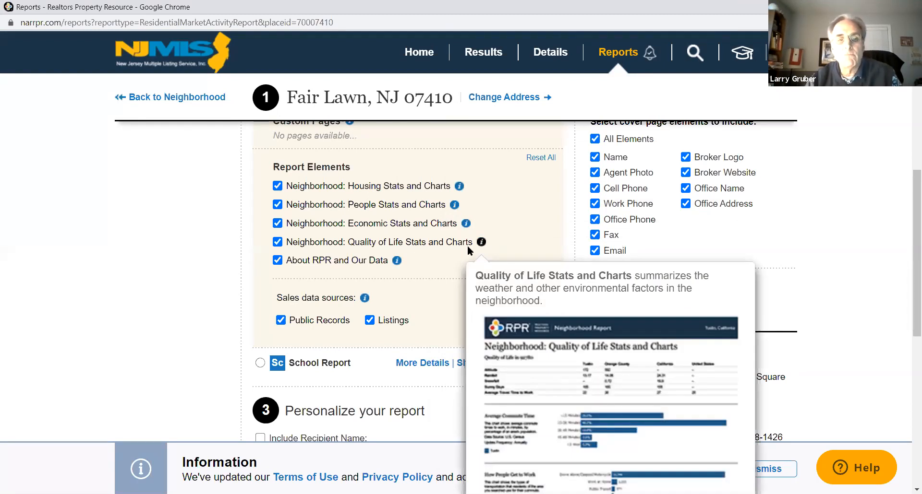
mouse_move(397, 264)
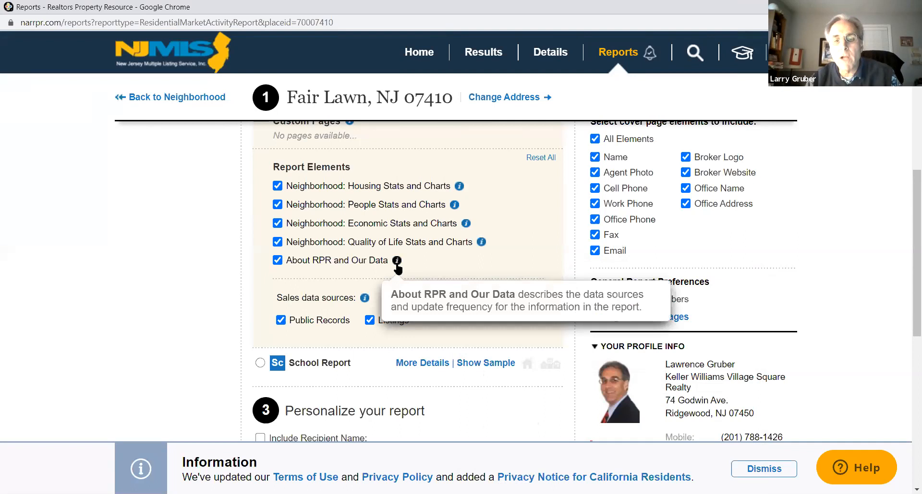
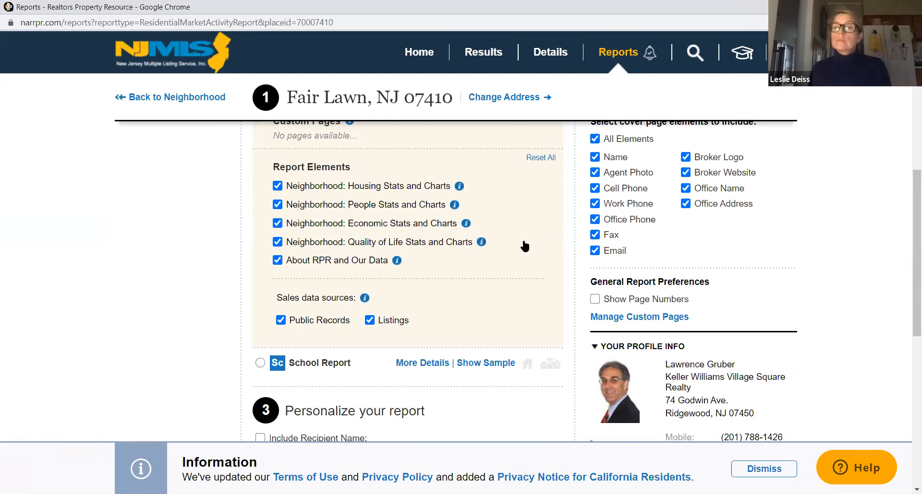
Leave the Fair Lawn, NJ 07410 reports page and return to the Realtors Property Resource home page
scroll(521, 246, up, 7)
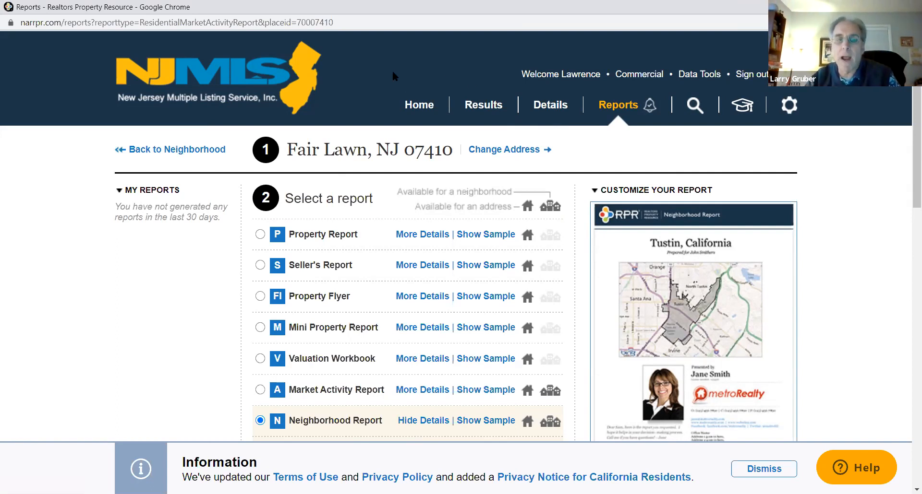
click(382, 81)
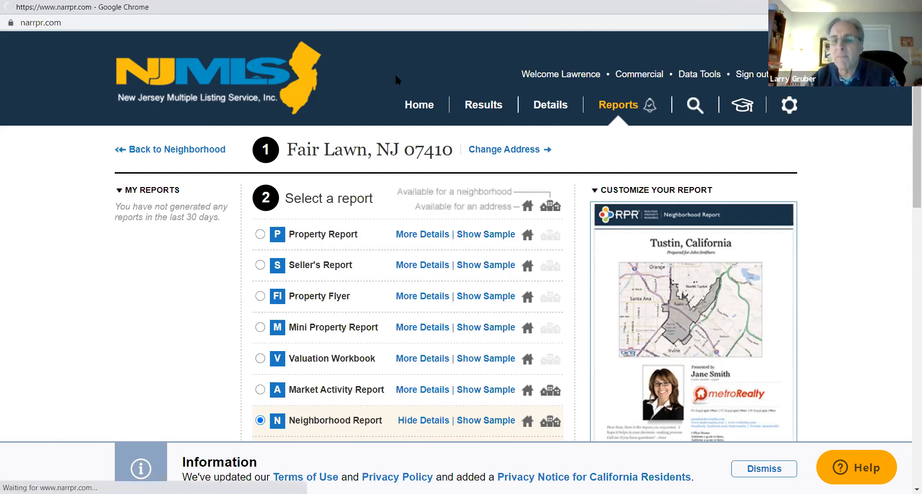